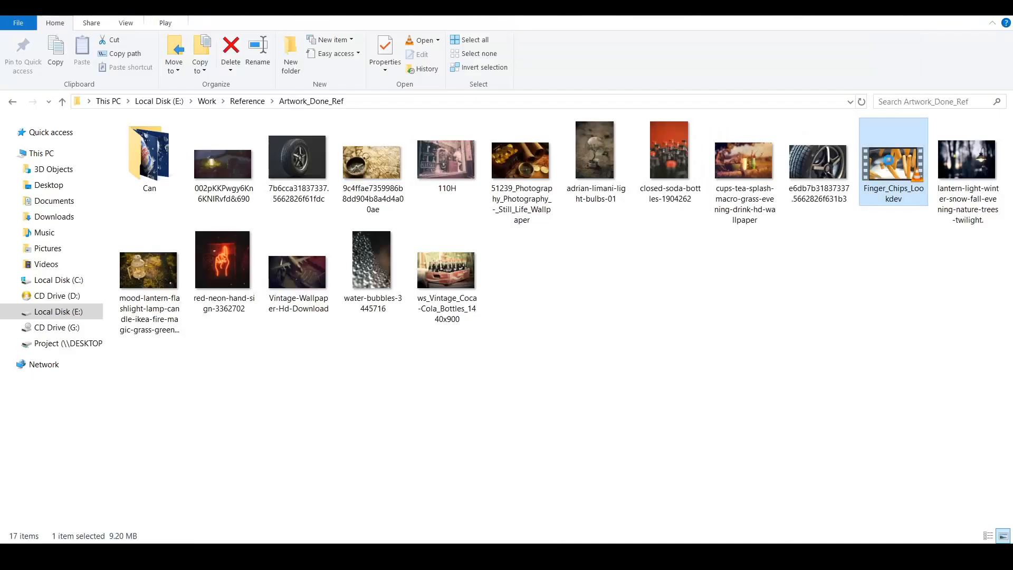
# Play the Finger_Chips_Lookdev clip and the Laowa 24mm Coffee Beans Tumble footage as references
pyautogui.doubleClick(889, 160)
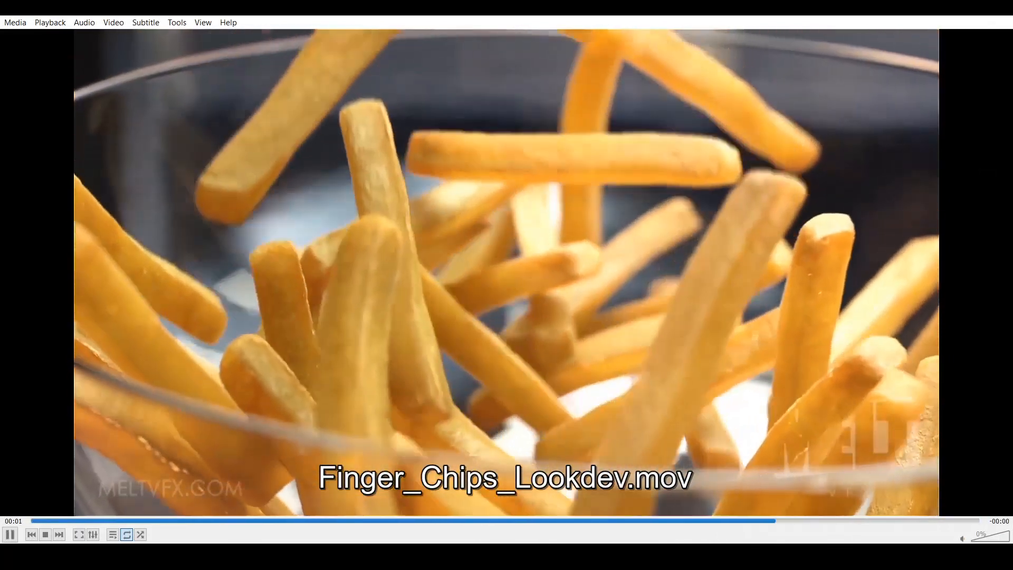
pyautogui.hotkey('alt', 'F4')
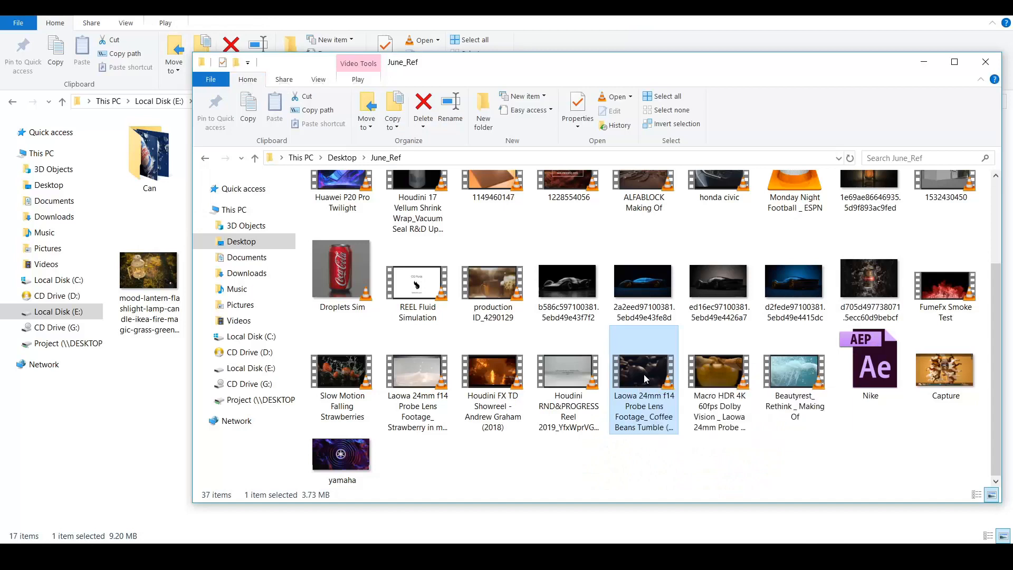
pyautogui.doubleClick(643, 374)
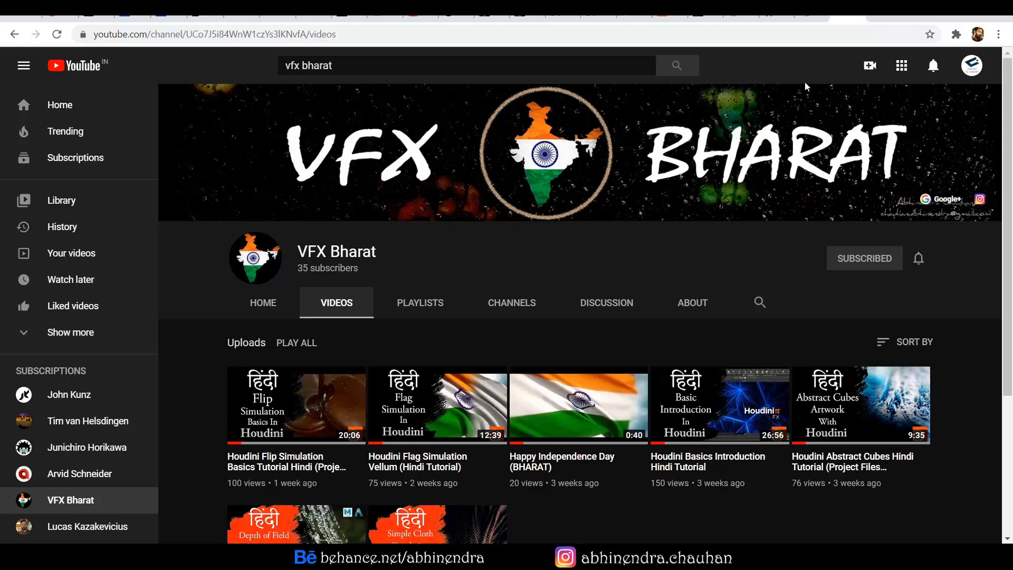
# Switch to the artist's Instagram profile in the browser and look through the posted artwork
pyautogui.click(810, 18)
pyautogui.scroll(-15, 547, 318)
pyautogui.scroll(5, 567, 323)
pyautogui.scroll(15, 566, 323)
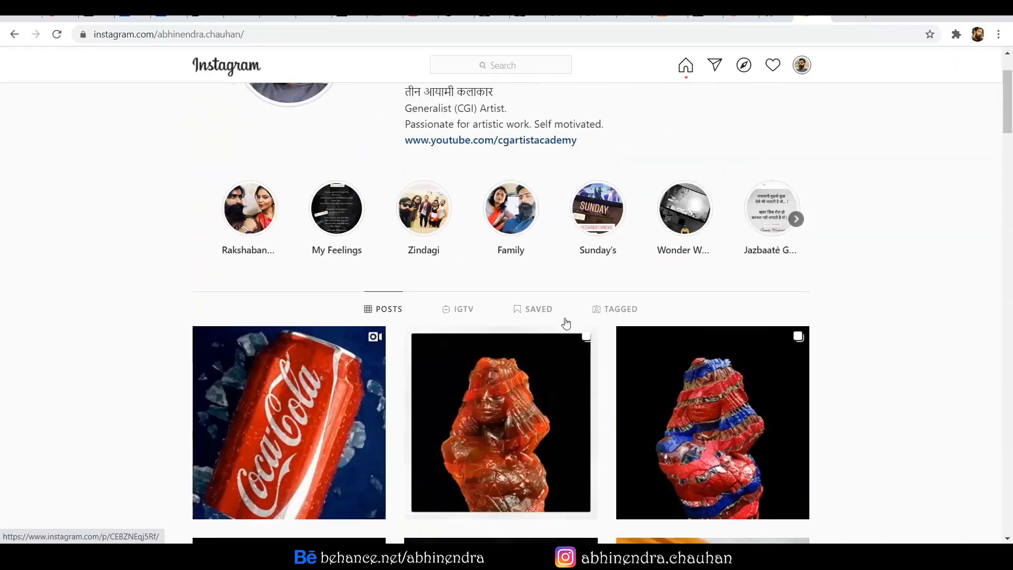
pyautogui.scroll(-4, 565, 321)
pyautogui.scroll(7, 564, 319)
pyautogui.scroll(-12, 566, 322)
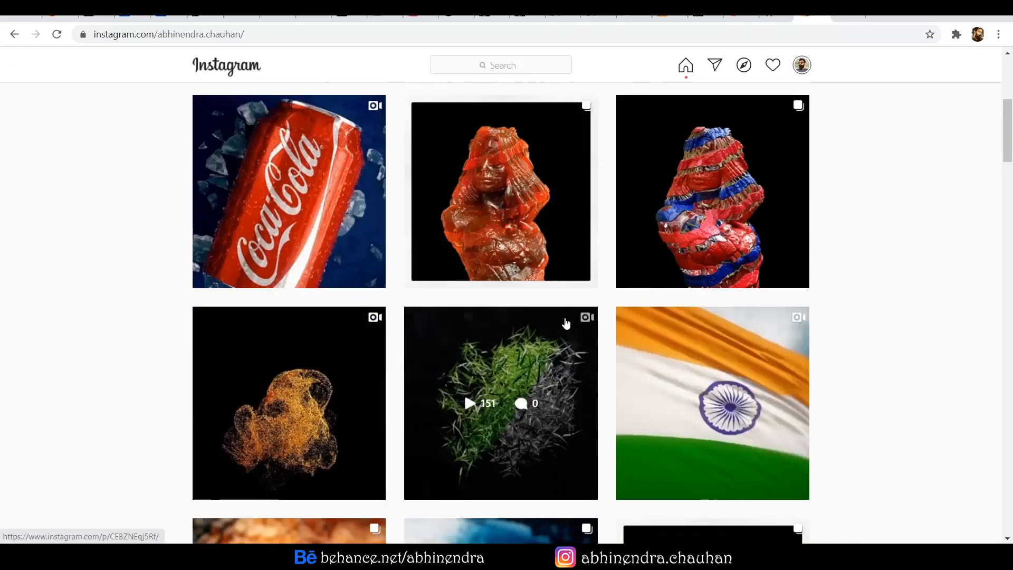
pyautogui.scroll(-13, 566, 322)
pyautogui.scroll(5, 549, 433)
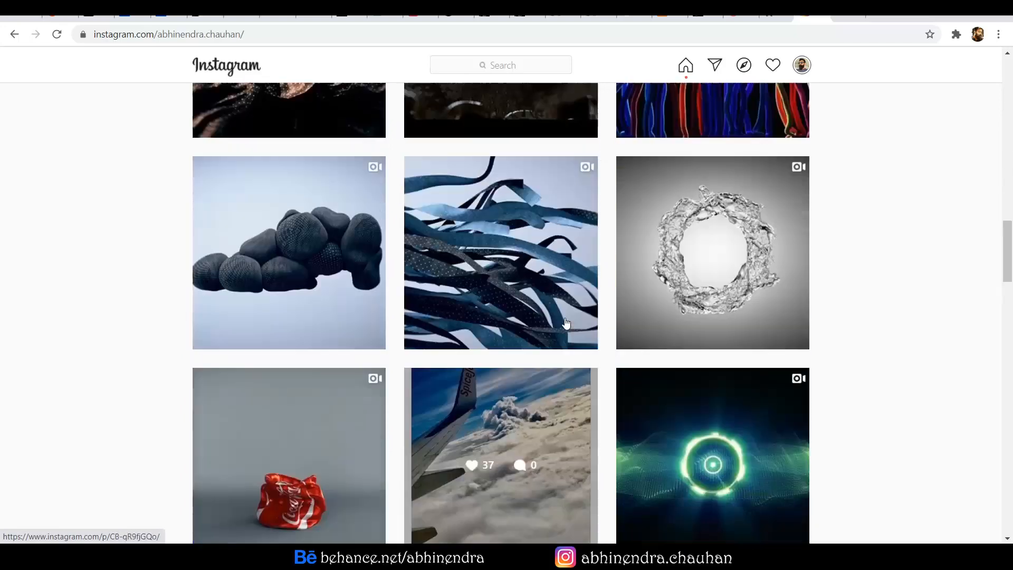
# Browse the artist's Behance projects, the VFX Bharat YouTube channel and the Instagram posts again
pyautogui.click(133, 18)
pyautogui.scroll(5, 622, 401)
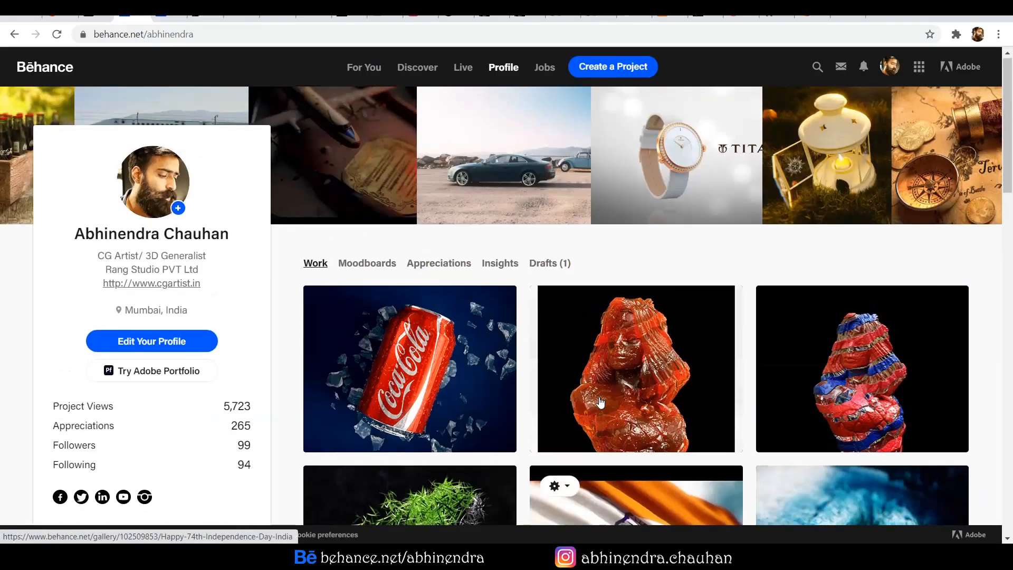
pyautogui.scroll(-8, 601, 402)
pyautogui.scroll(-7, 600, 402)
pyautogui.click(847, 18)
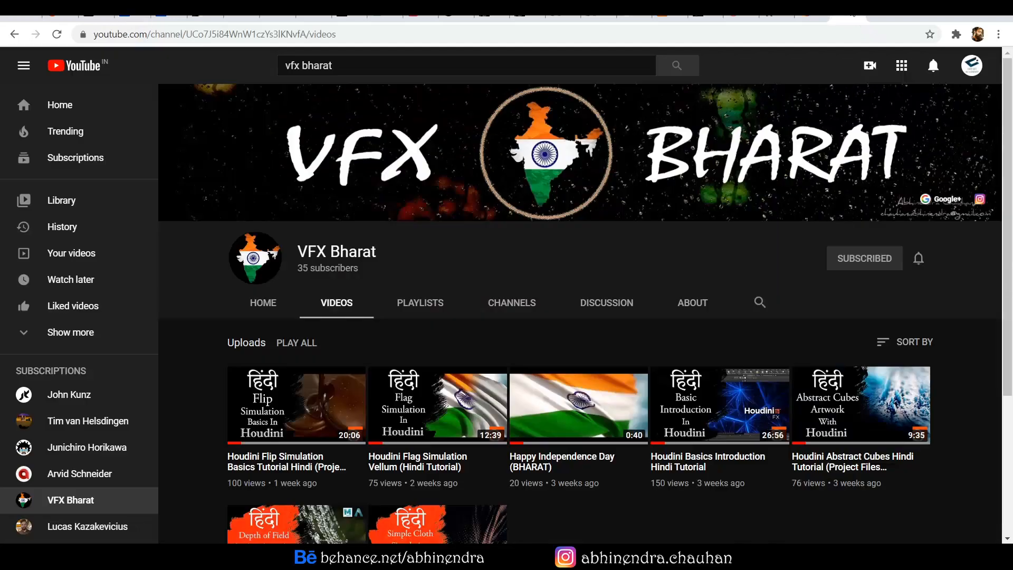
pyautogui.click(812, 18)
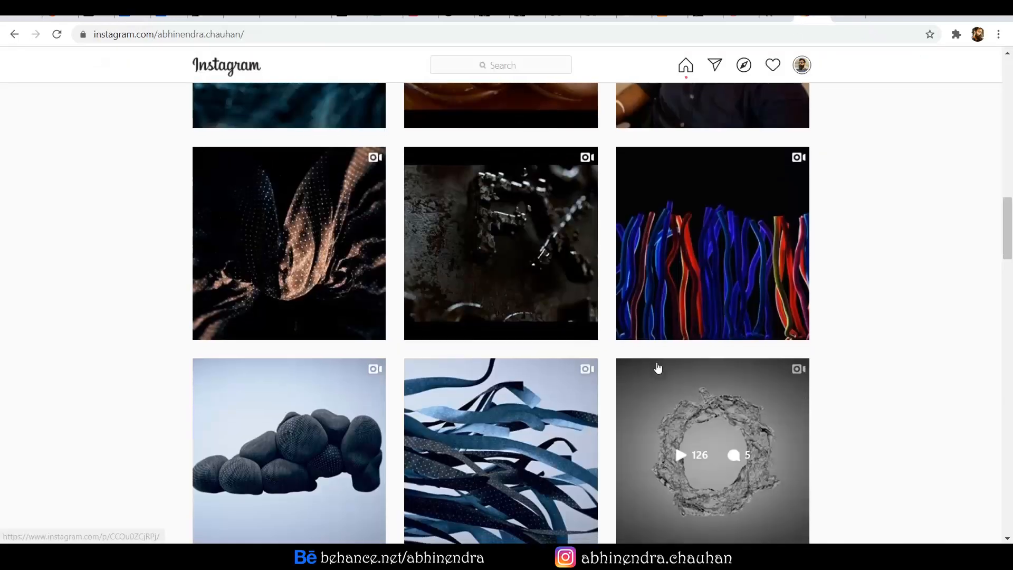
pyautogui.scroll(-8, 683, 360)
pyautogui.scroll(18, 682, 361)
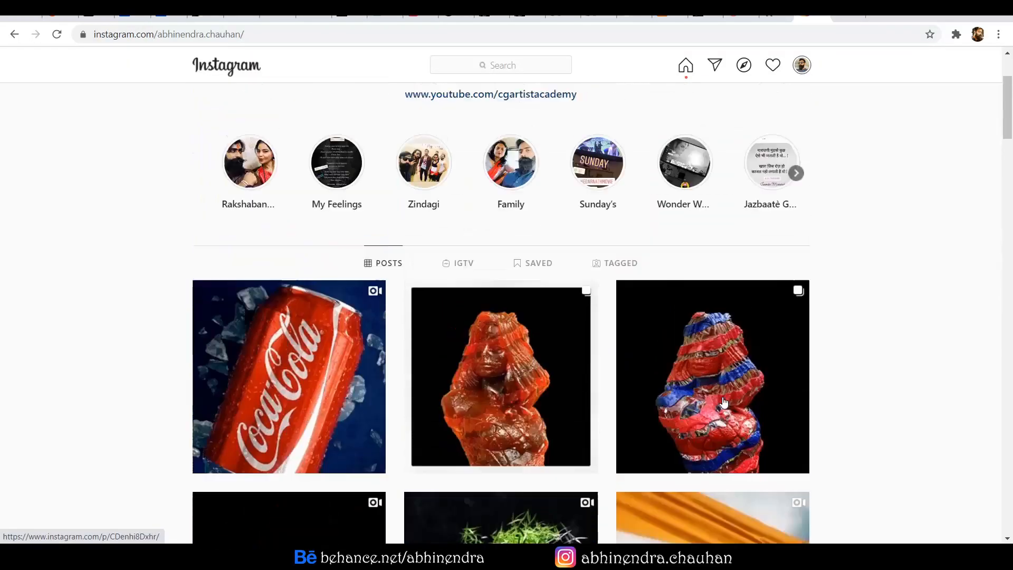
pyautogui.scroll(-8, 723, 402)
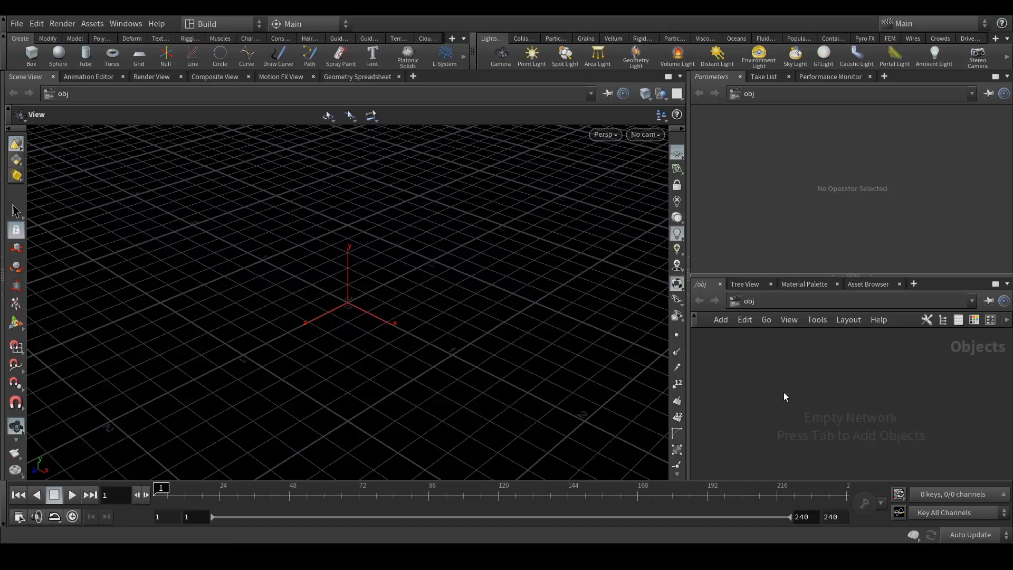
# Switch to Houdini and add a Geometry object to the empty object network
pyautogui.moveTo(812, 428); pyautogui.dragTo(762, 382)
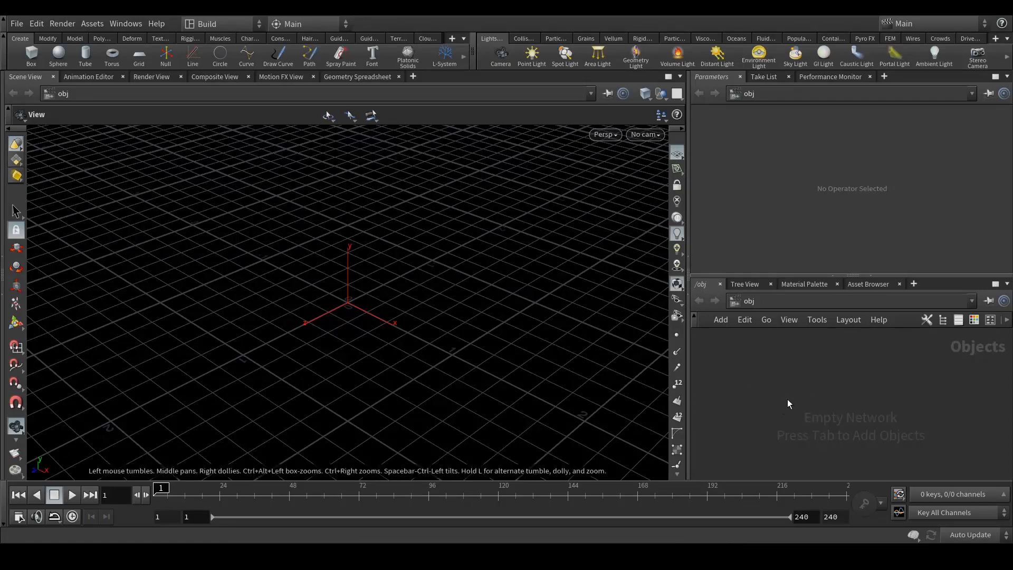
pyautogui.press('Tab')
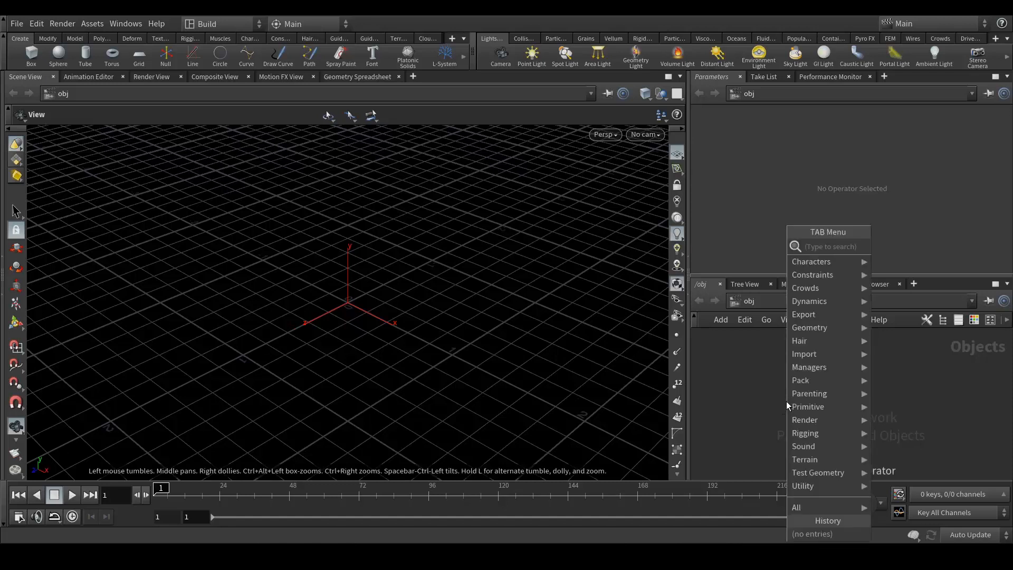
pyautogui.write('geo')
pyautogui.press('Return')
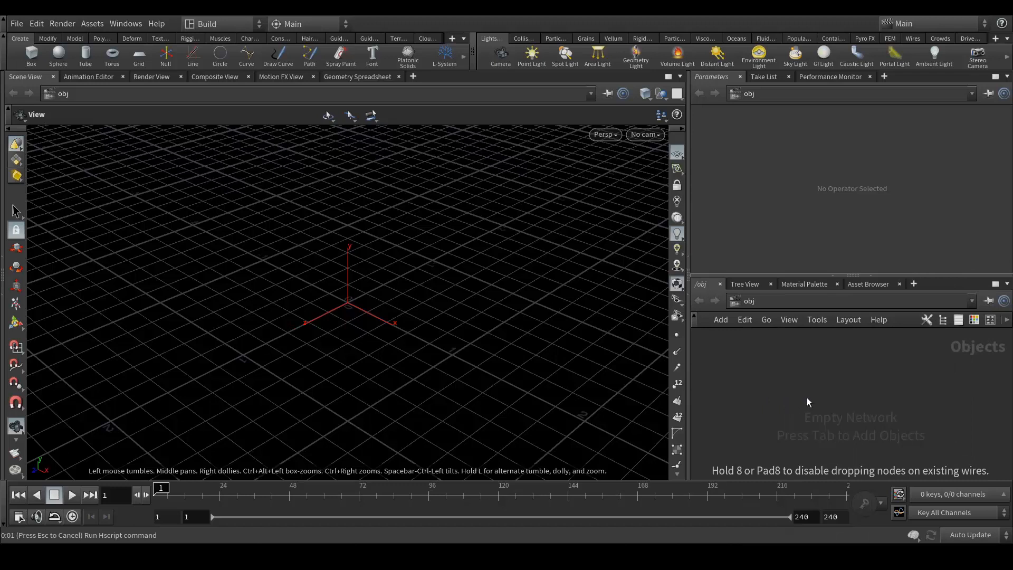
pyautogui.click(829, 416)
pyautogui.moveTo(828, 414); pyautogui.dragTo(798, 392)
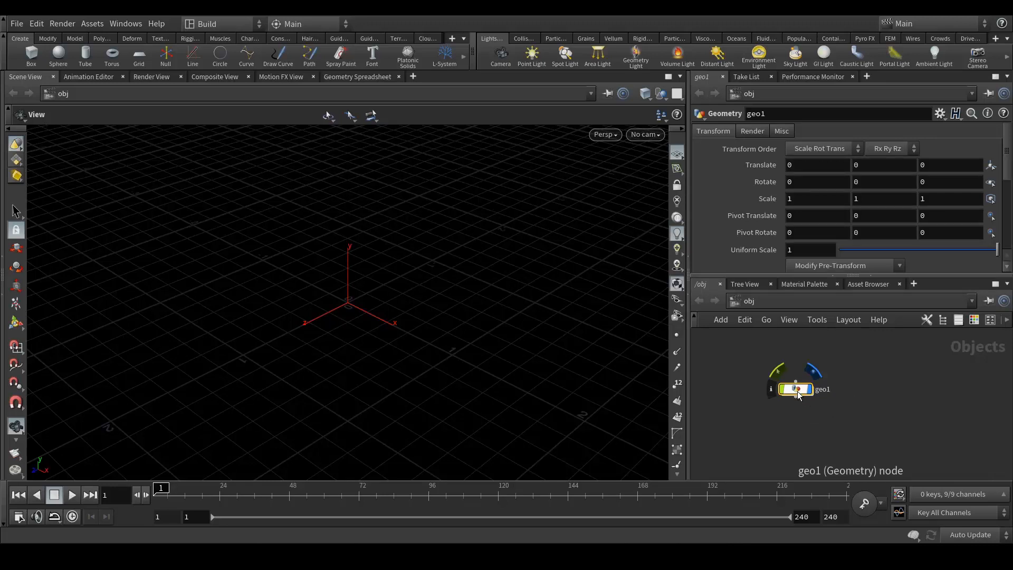
# Rename the Geometry object as Coffee_Bean
pyautogui.doubleClick(818, 390)
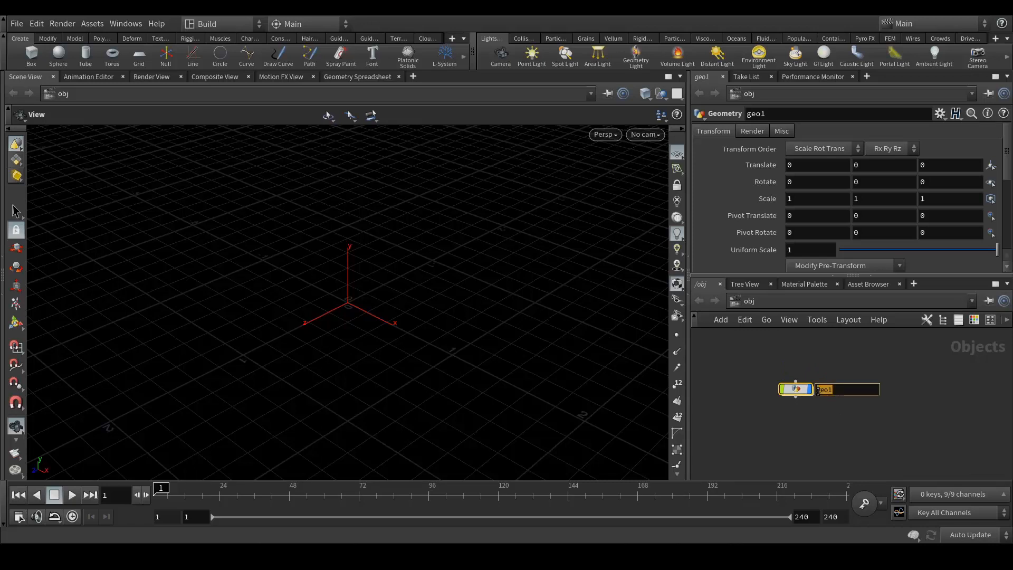
pyautogui.write('coffee_Bean')
pyautogui.press('Return')
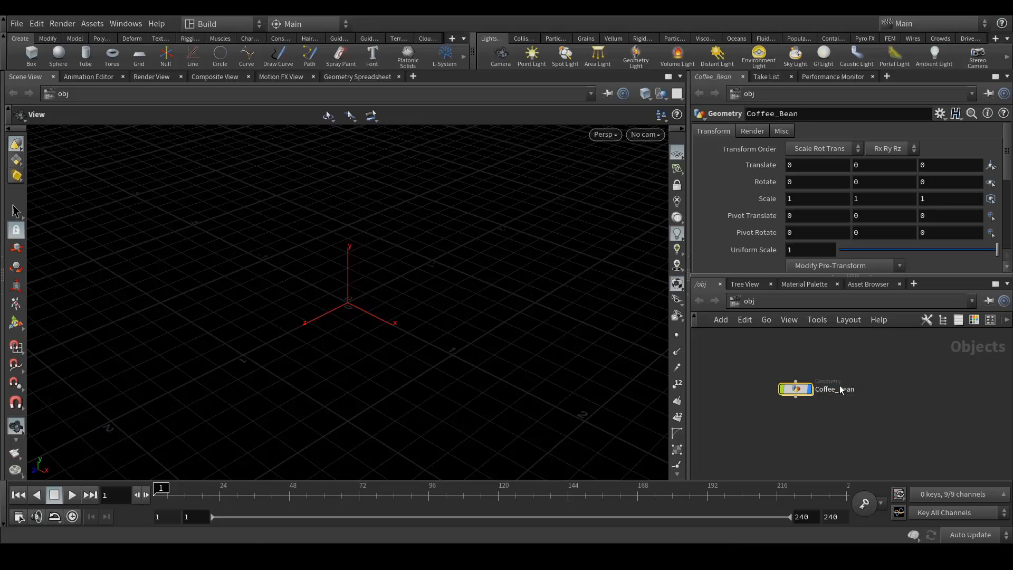
# Go inside the Coffee_Bean object and add a File node to its network
pyautogui.doubleClick(808, 390)
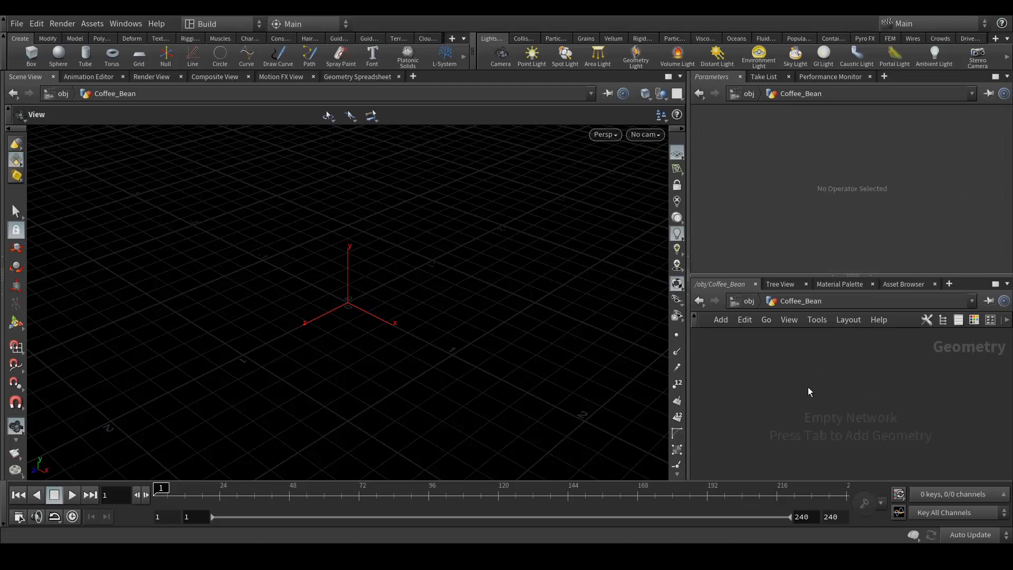
pyautogui.press('Tab')
pyautogui.write('file')
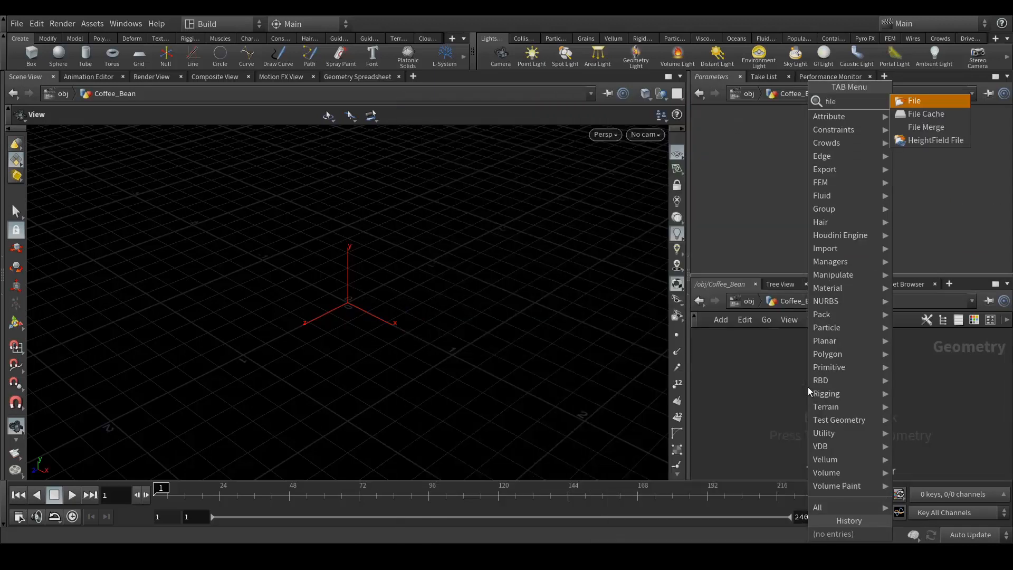
pyautogui.press('Return')
pyautogui.click(808, 387)
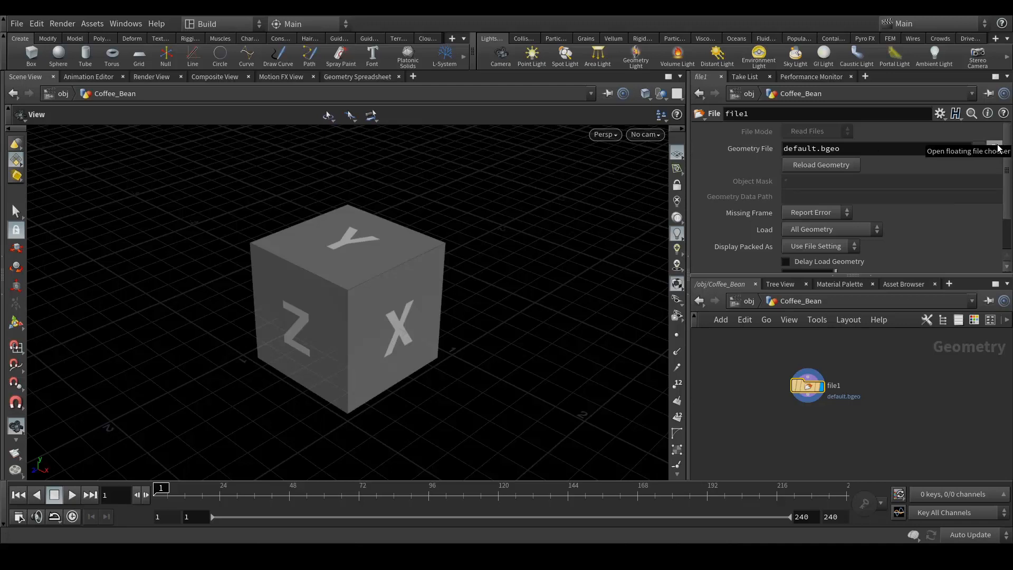
# Load OolFood_p02_model_granocafe_01_v01.OBJ from E:/Work/Models/Coffee_Beans/ into the File node, with sequences not shown as one entry
pyautogui.click(997, 149)
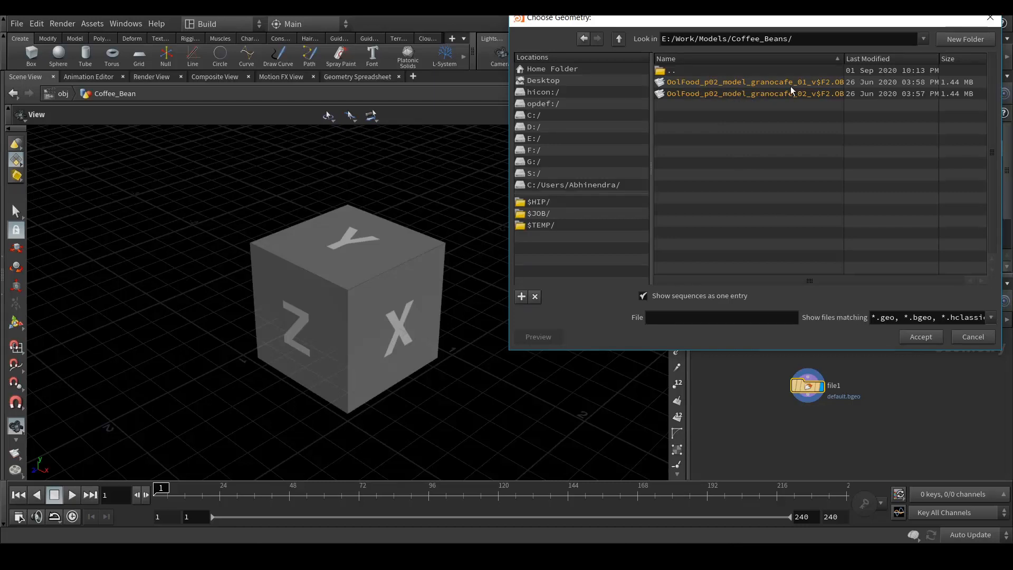
pyautogui.click(643, 297)
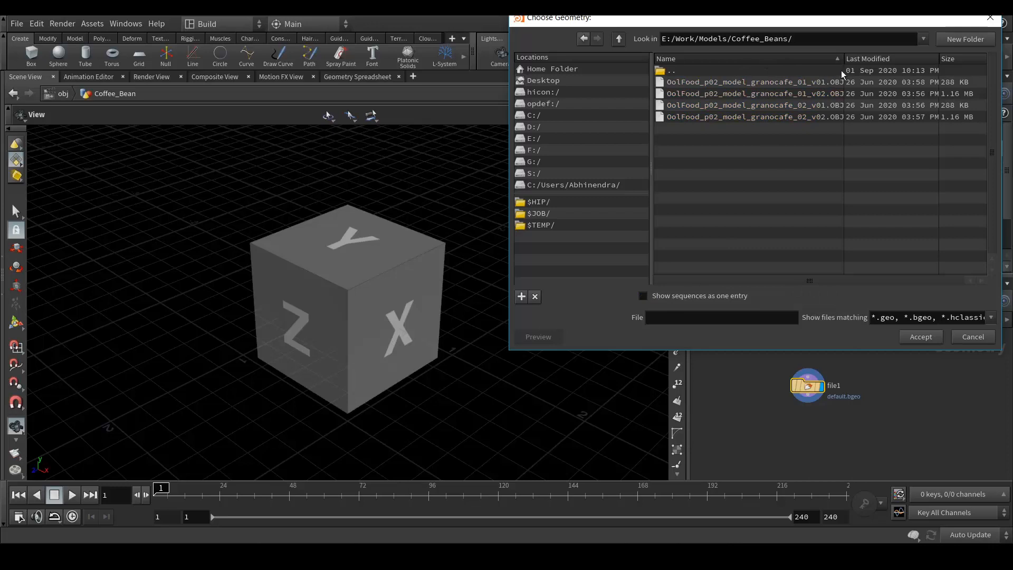
pyautogui.moveTo(844, 59); pyautogui.dragTo(880, 57)
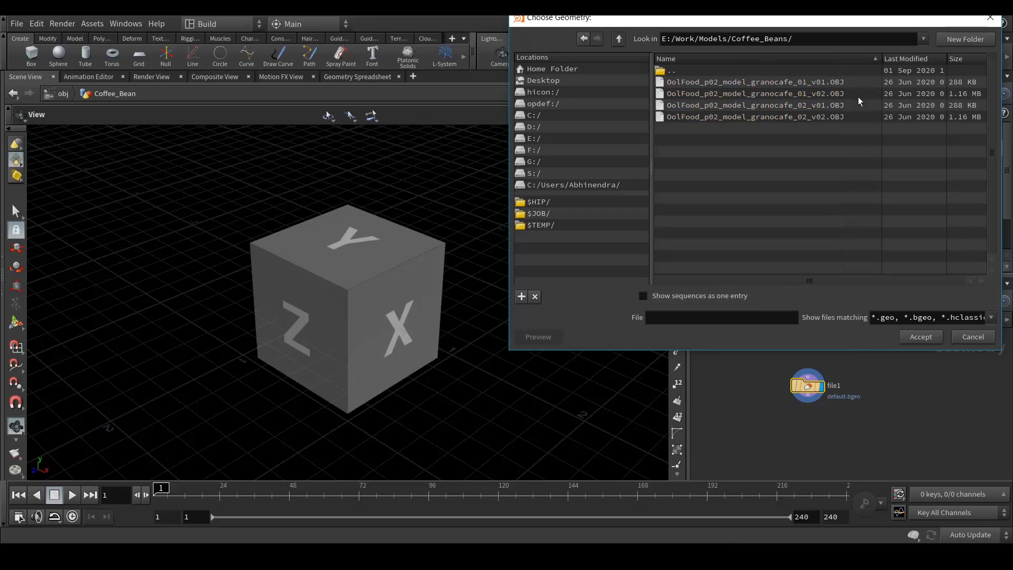
pyautogui.click(752, 83)
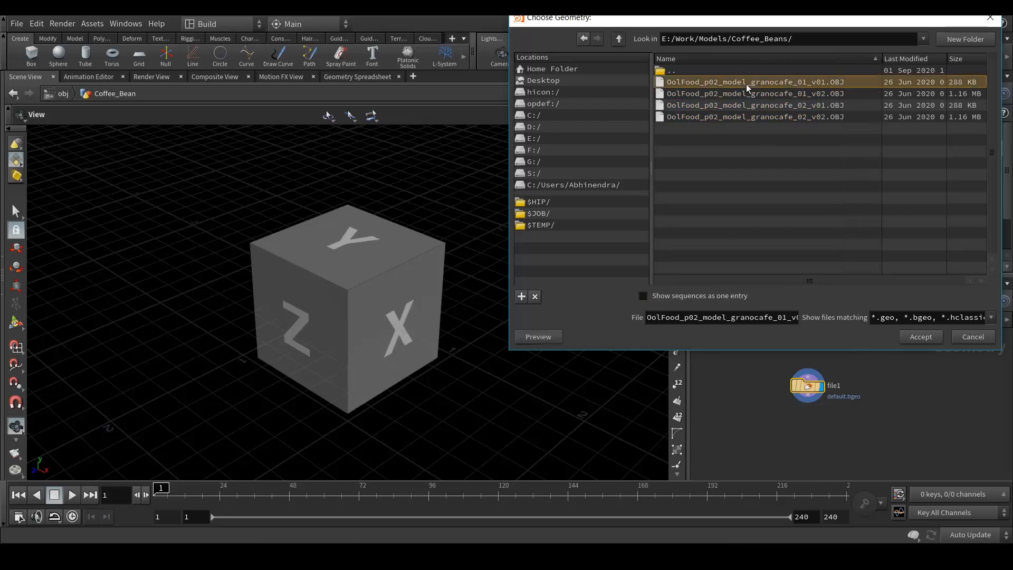
pyautogui.click(920, 336)
pyautogui.moveTo(364, 276); pyautogui.dragTo(457, 312)
pyautogui.moveTo(457, 312); pyautogui.dragTo(457, 295, button='middle')
# Connect a Transform node below the File node and make it the displayed and rendered node
pyautogui.moveTo(807, 423); pyautogui.dragTo(818, 401, button='middle')
pyautogui.click(818, 381)
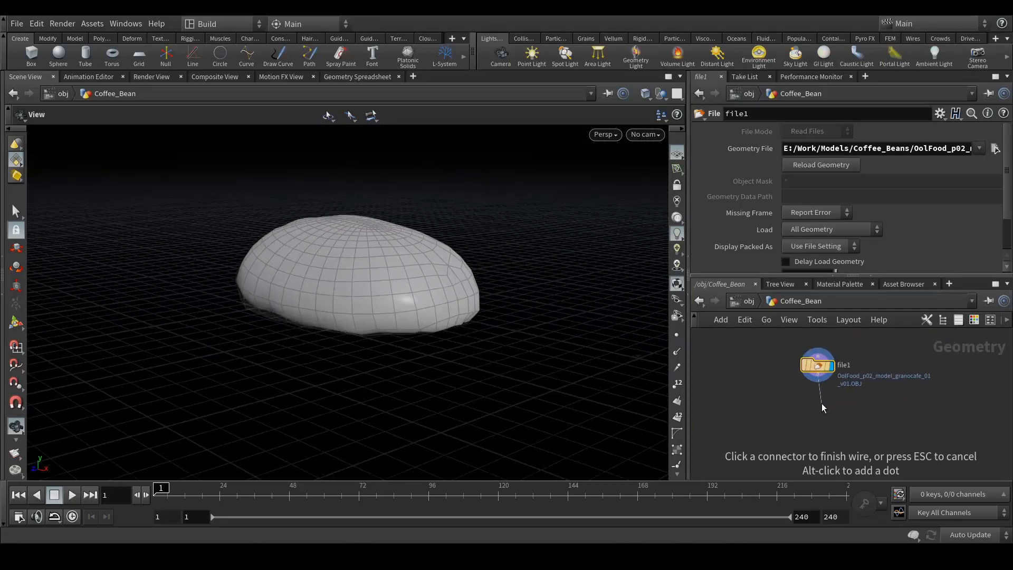
pyautogui.press('Tab')
pyautogui.write('tran')
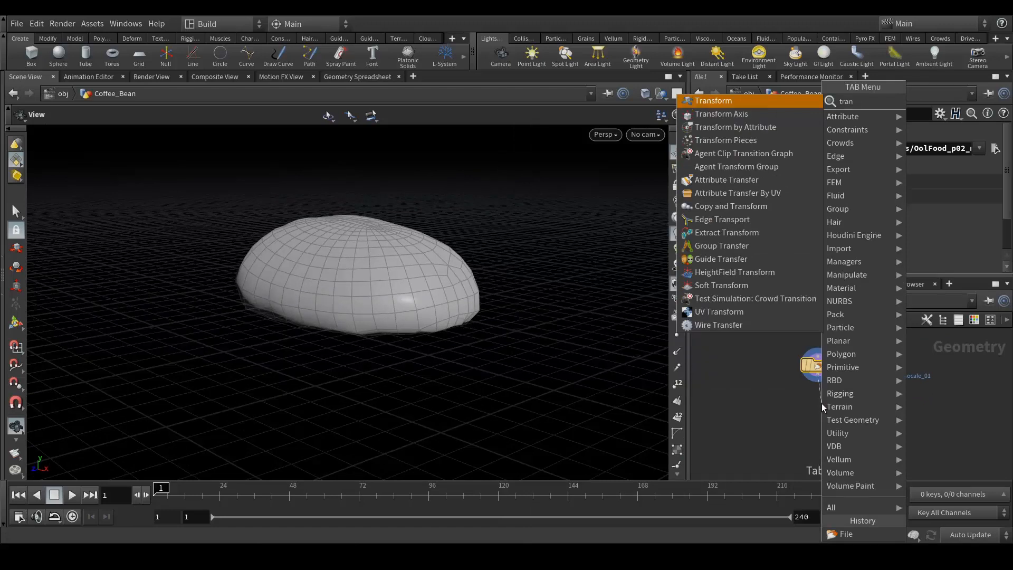
pyautogui.press('Return')
pyautogui.moveTo(822, 407); pyautogui.dragTo(819, 414)
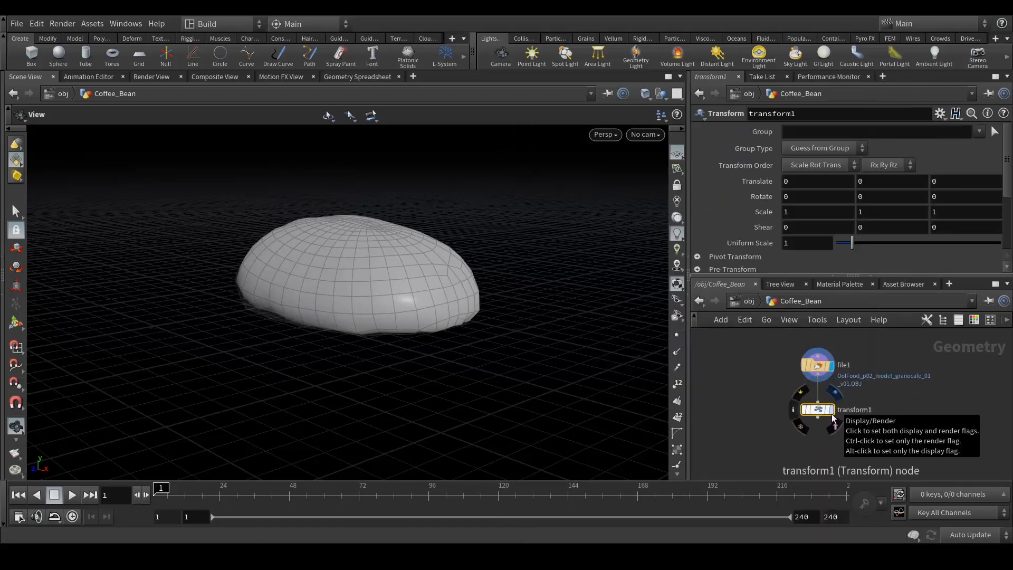
pyautogui.click(834, 418)
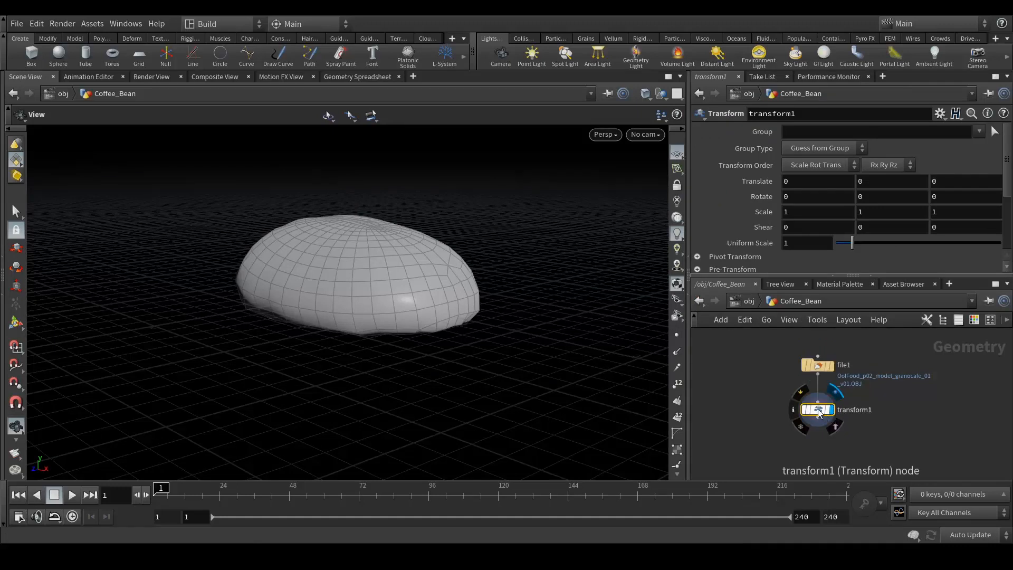
# Set the Transform node's X rotation to -180 to flip the coffee bean
pyautogui.doubleClick(792, 196)
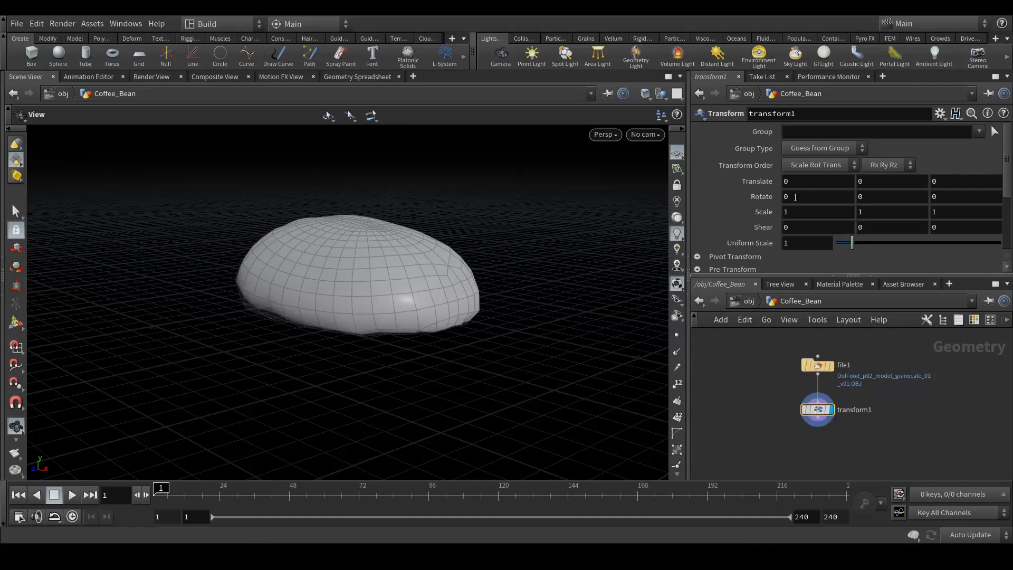
pyautogui.write('-')
pyautogui.write('0')
pyautogui.press('Return')
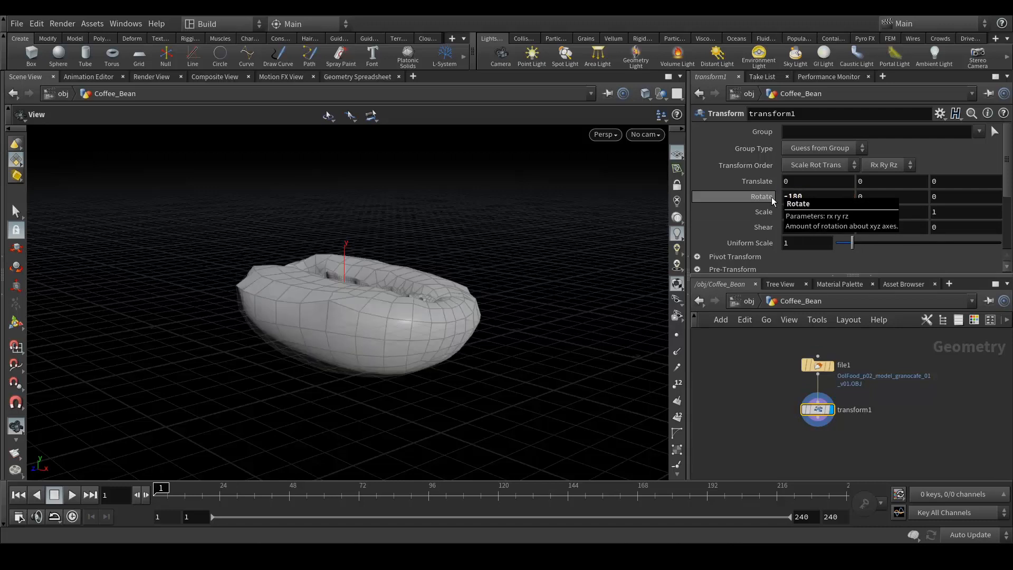
# Set the Transform node's uniform scale to 0.2 and inspect the shrunken bean
pyautogui.moveTo(331, 254); pyautogui.dragTo(418, 264)
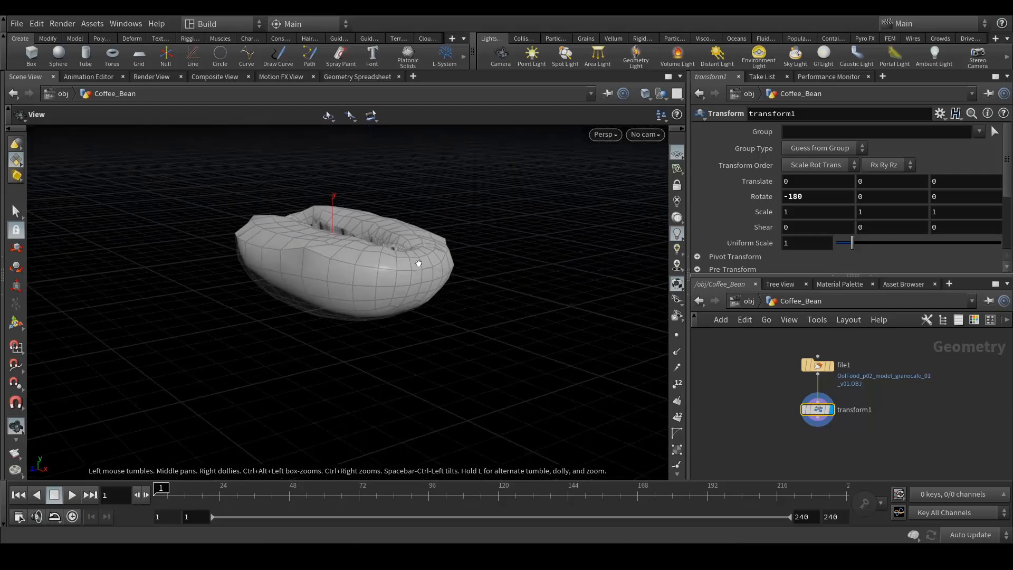
pyautogui.moveTo(798, 244); pyautogui.dragTo(776, 245)
pyautogui.write('.')
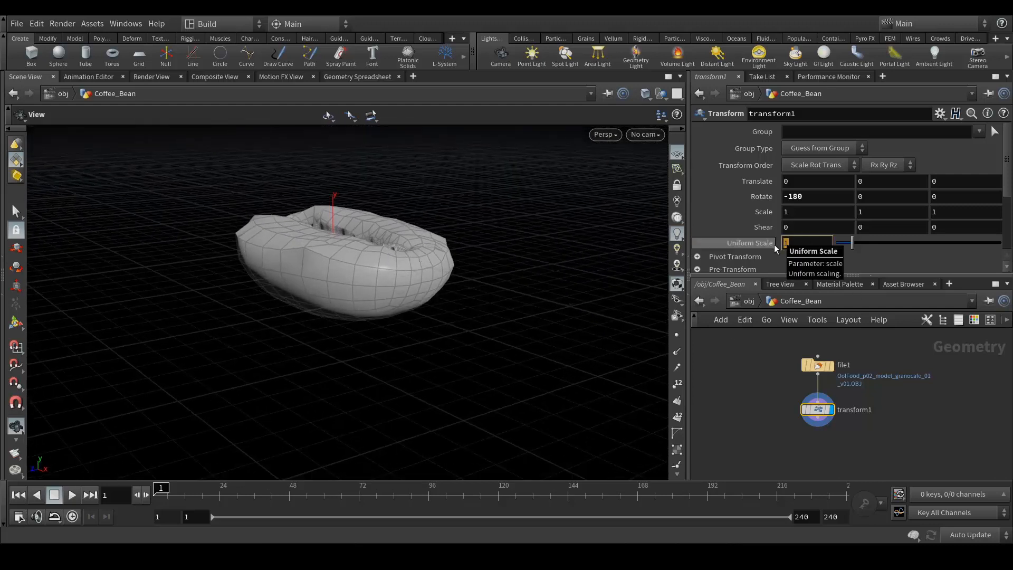
pyautogui.write('2')
pyautogui.press('Return')
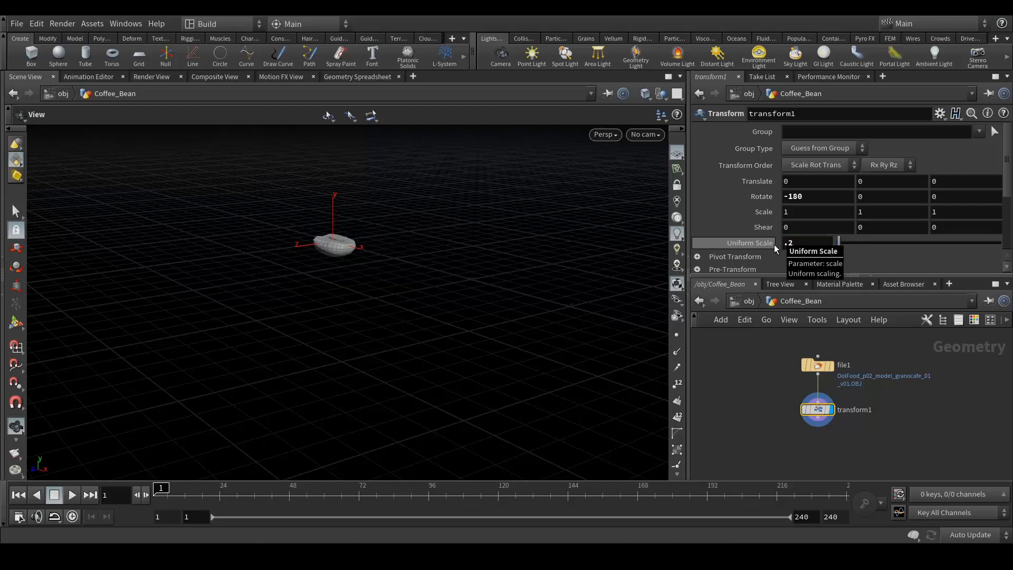
pyautogui.moveTo(337, 271); pyautogui.dragTo(413, 287)
pyautogui.scroll(8, 336, 235)
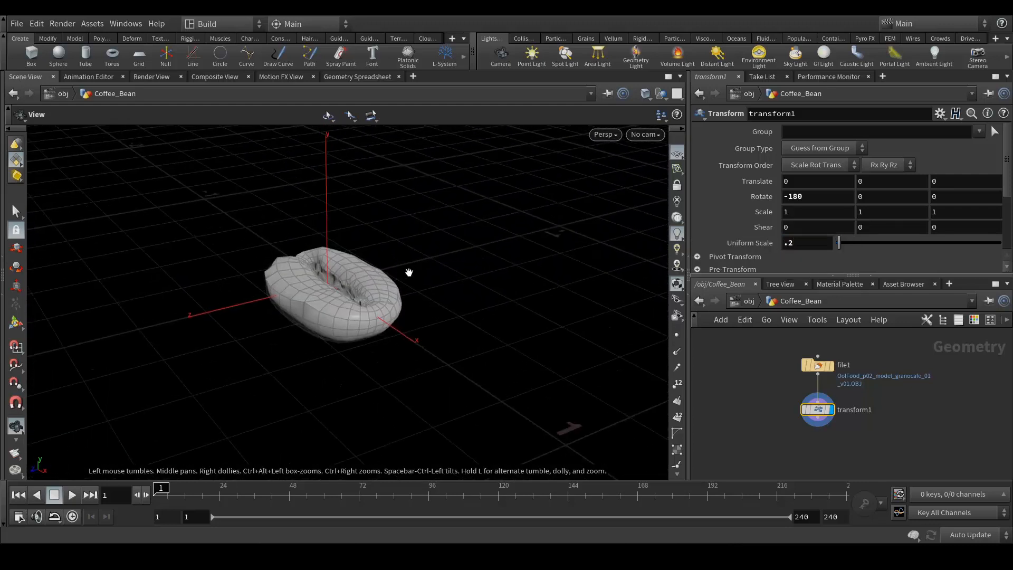
pyautogui.scroll(-5, 401, 294)
pyautogui.scroll(3, 402, 295)
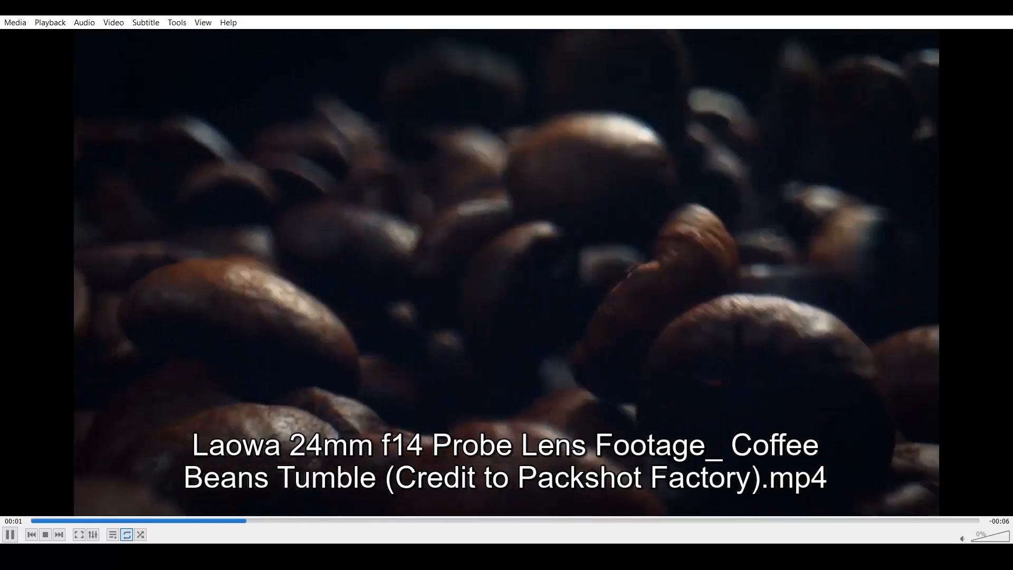
# Pause the coffee bean tumble reference footage and close the video player to return to Houdini
pyautogui.press('space')
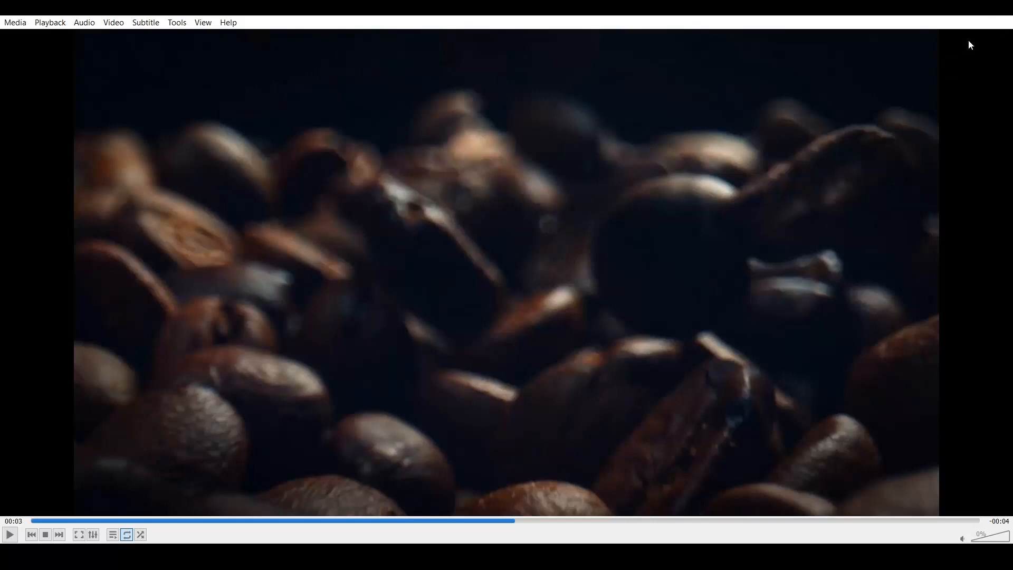
pyautogui.hotkey('alt', 'F4')
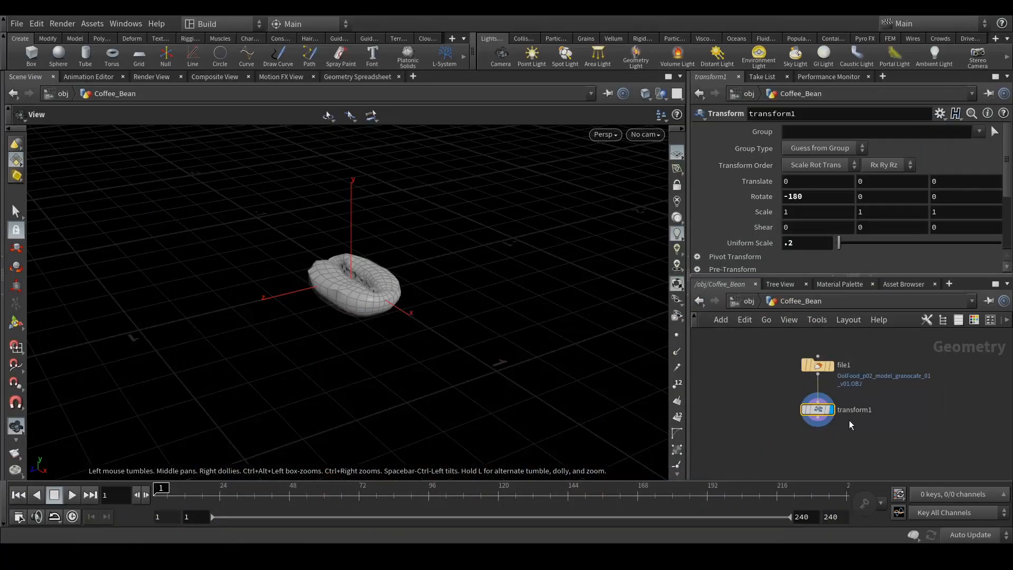
# Examine the scaled coffee bean against the grid in the viewport and its File and Transform nodes in the network
pyautogui.moveTo(755, 378); pyautogui.dragTo(787, 343, button='middle')
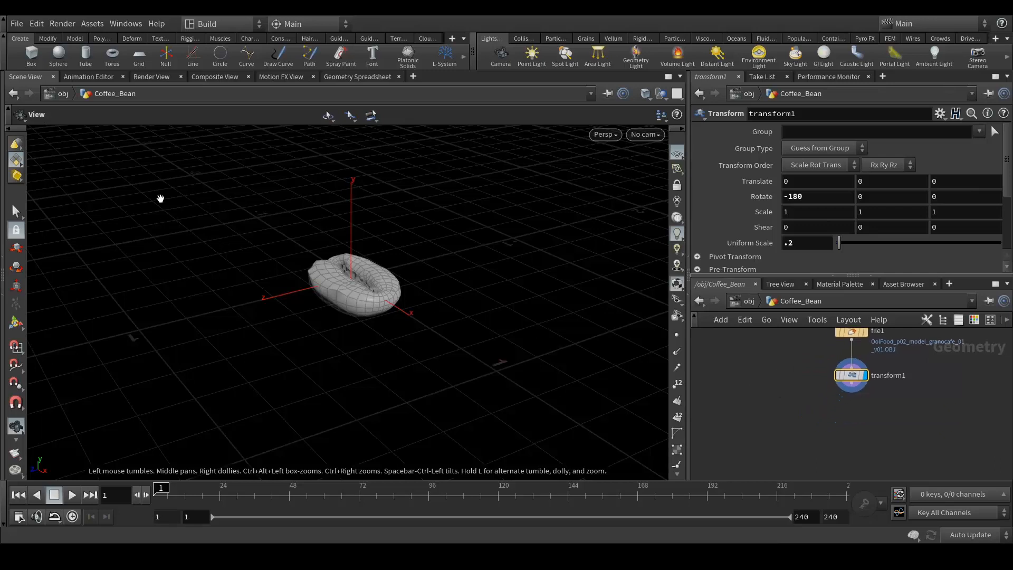
pyautogui.moveTo(453, 231); pyautogui.dragTo(482, 240)
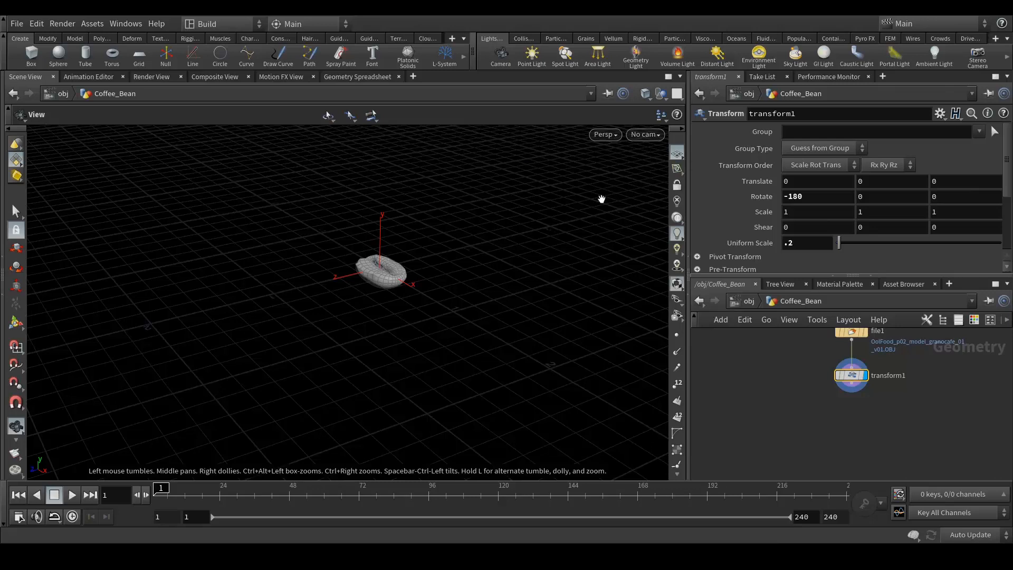
pyautogui.moveTo(422, 252); pyautogui.dragTo(442, 283)
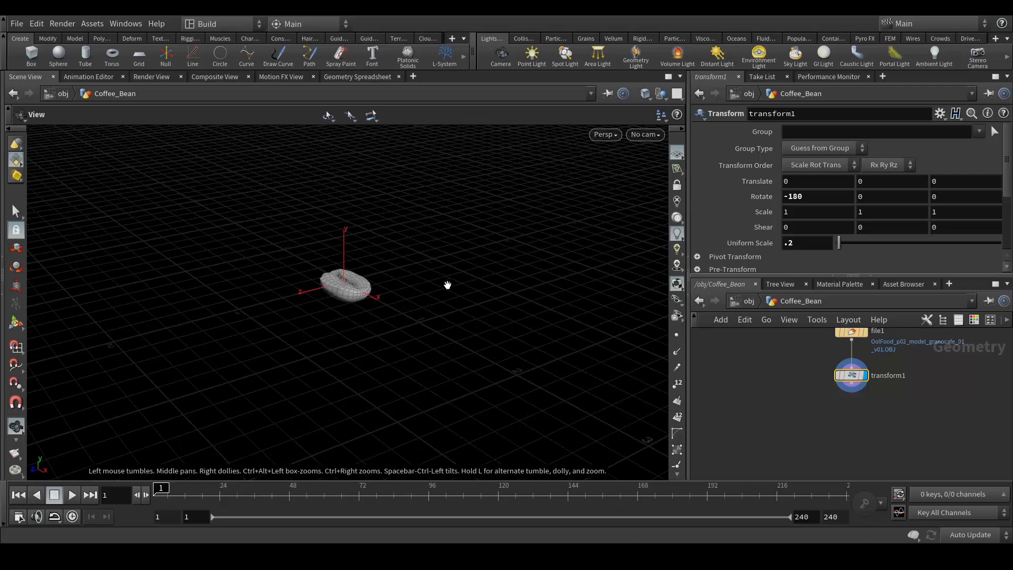
pyautogui.press('h')
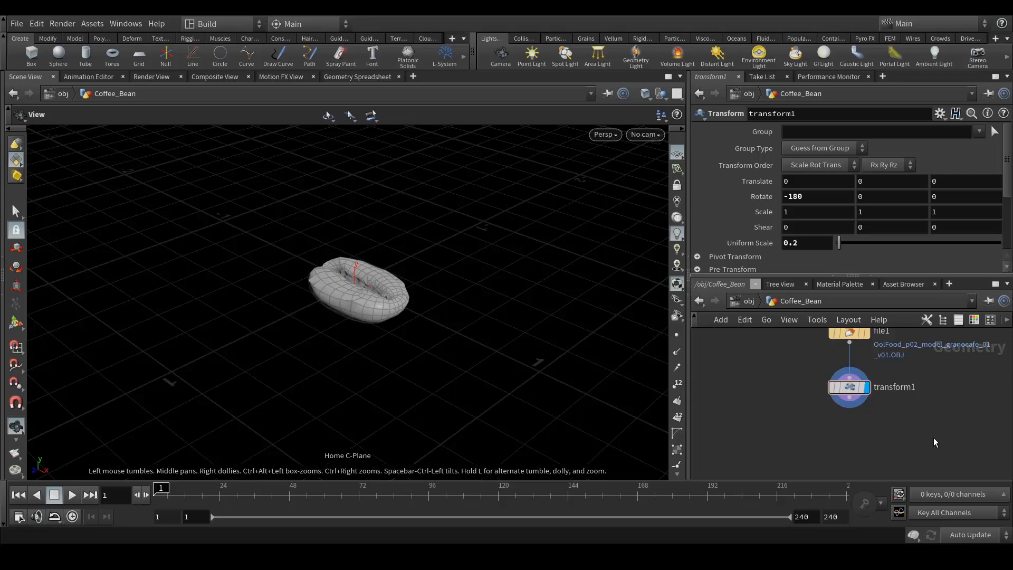
pyautogui.scroll(-5, 923, 404)
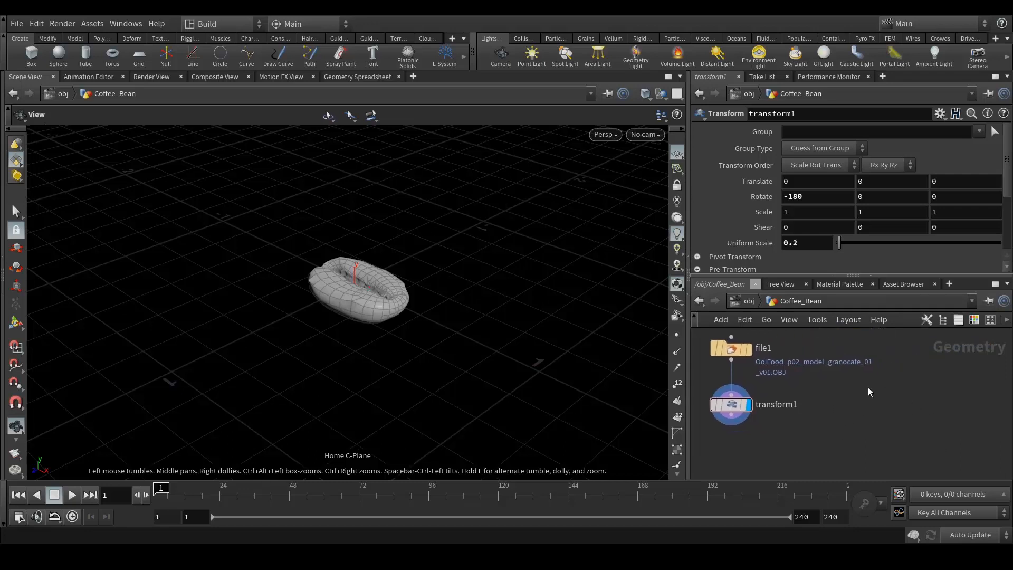
pyautogui.moveTo(914, 393); pyautogui.dragTo(885, 399, button='middle')
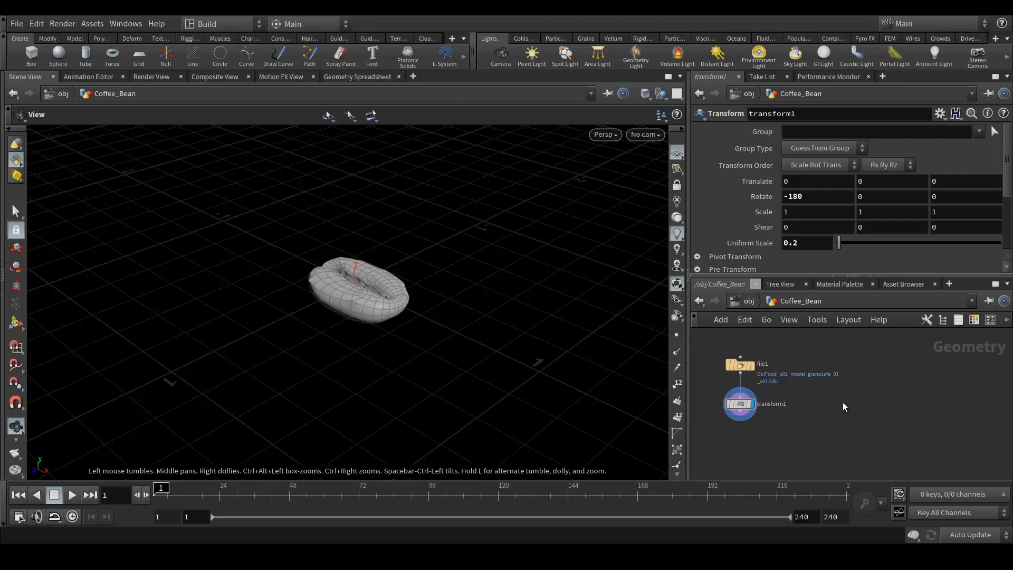
pyautogui.scroll(-6, 364, 316)
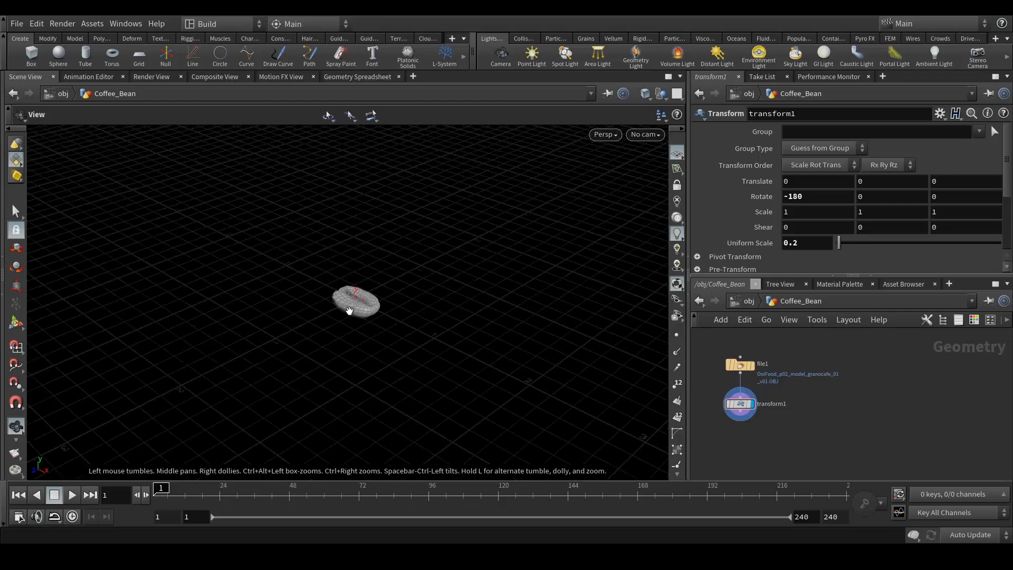
pyautogui.moveTo(367, 330); pyautogui.dragTo(398, 301)
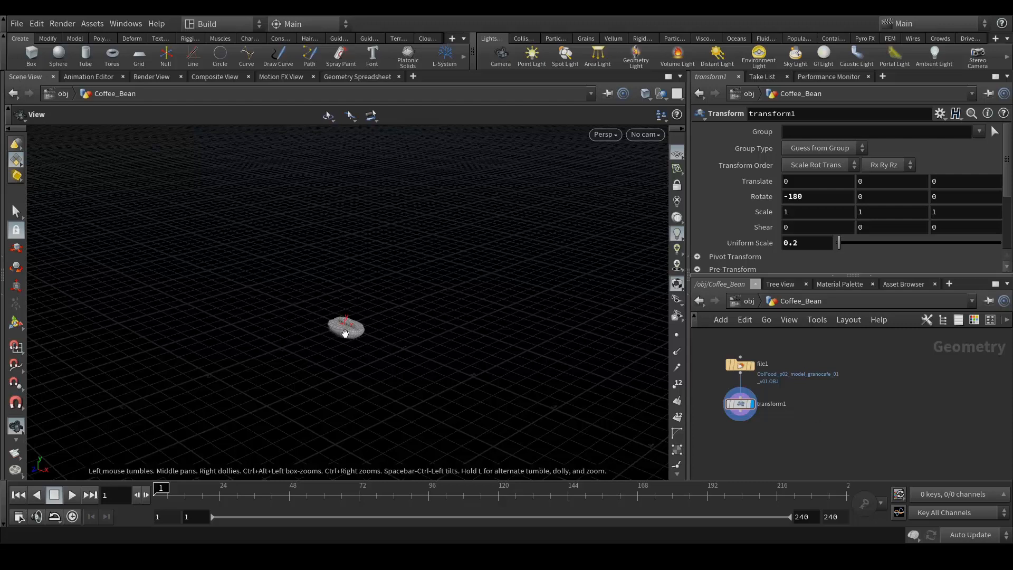
# Duplicate the File and Transform node pair twice and arrange the copies in a row beside the original
pyautogui.moveTo(859, 345); pyautogui.dragTo(727, 432)
pyautogui.hotkey('ctrl', 'c')
pyautogui.hotkey('ctrl', 'v')
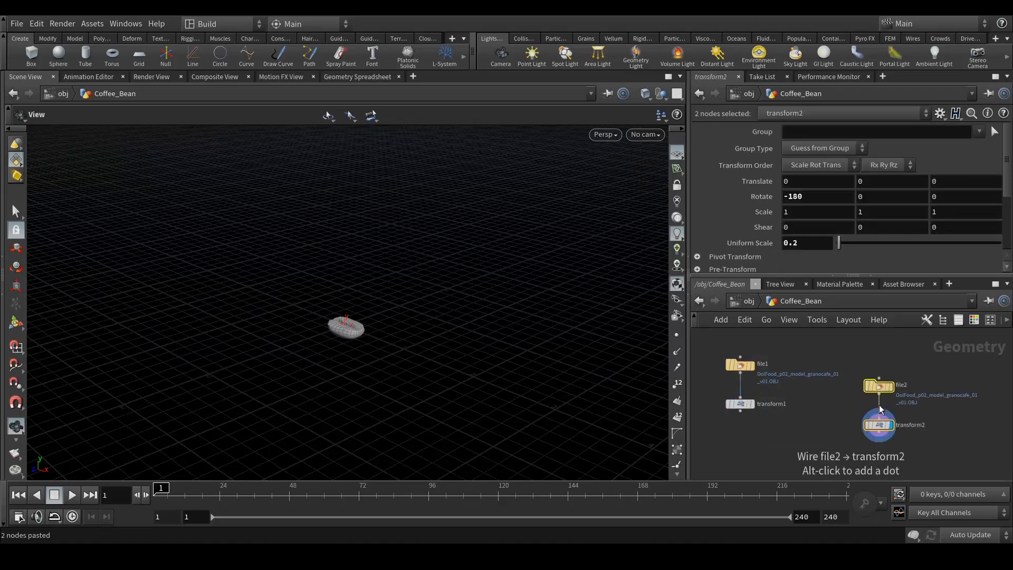
pyautogui.moveTo(938, 384); pyautogui.dragTo(866, 359, button='middle')
pyautogui.hotkey('ctrl', 'v')
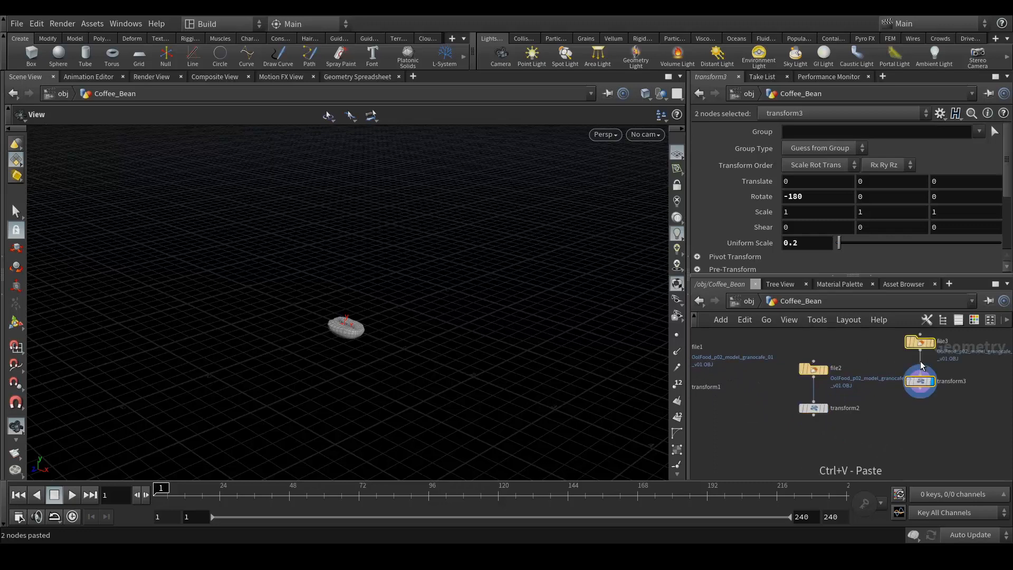
pyautogui.scroll(-3, 876, 385)
pyautogui.moveTo(836, 374); pyautogui.dragTo(825, 362)
pyautogui.moveTo(834, 402); pyautogui.dragTo(819, 391)
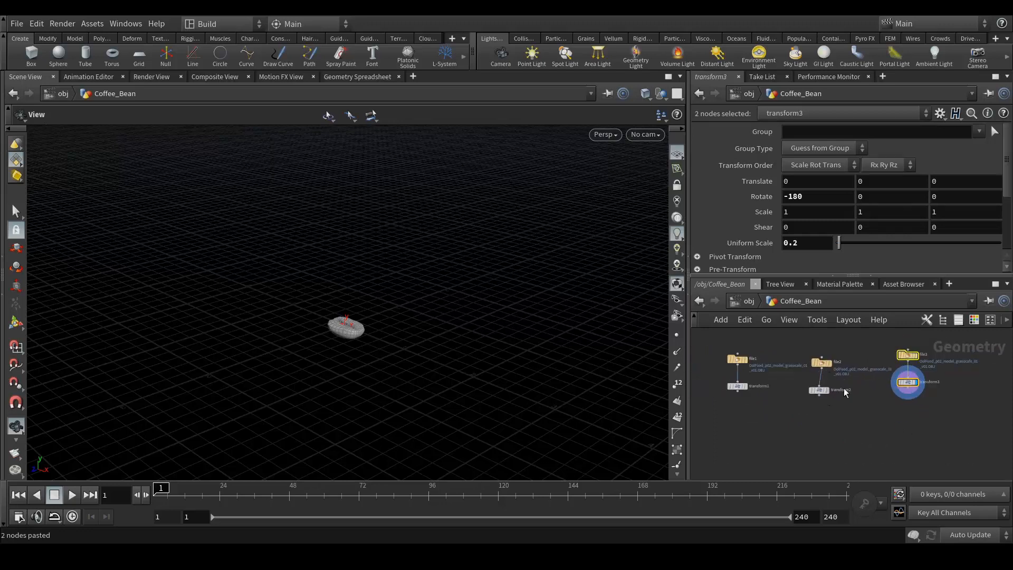
pyautogui.moveTo(908, 382); pyautogui.dragTo(889, 390)
pyautogui.scroll(4, 855, 401)
pyautogui.moveTo(849, 393); pyautogui.dragTo(846, 426, button='middle')
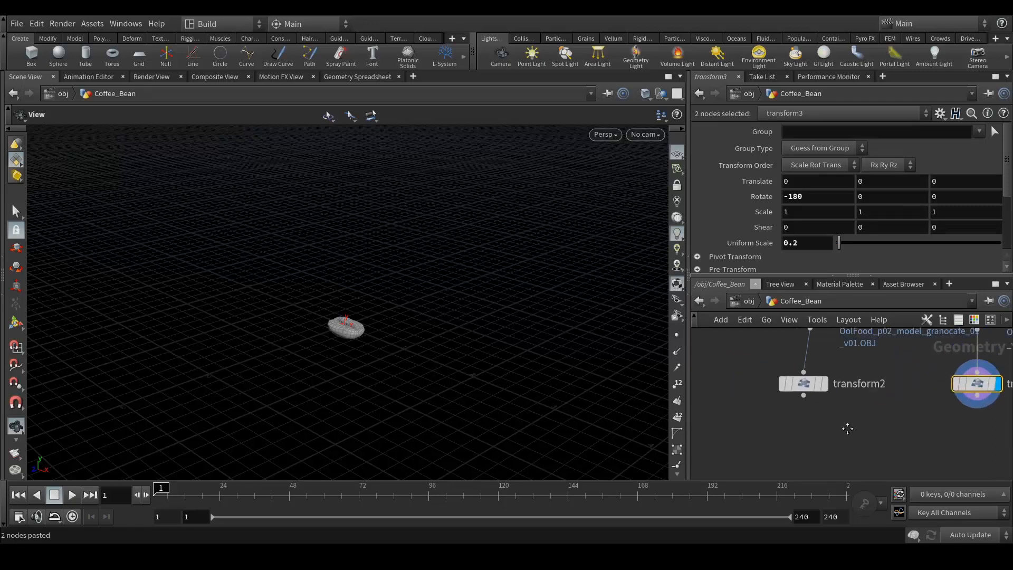
# Raise the second bean along Y with transform2, and set transform3's Z translation to -1.7 to offset the third bean
pyautogui.click(806, 382)
pyautogui.moveTo(869, 181); pyautogui.dragTo(929, 185, button='middle')
pyautogui.click(973, 383)
pyautogui.scroll(-4, 857, 426)
pyautogui.scroll(2, 876, 432)
pyautogui.moveTo(779, 419); pyautogui.dragTo(838, 430, button='middle')
pyautogui.moveTo(820, 388); pyautogui.dragTo(815, 419, button='middle')
pyautogui.moveTo(874, 454); pyautogui.dragTo(805, 430, button='middle')
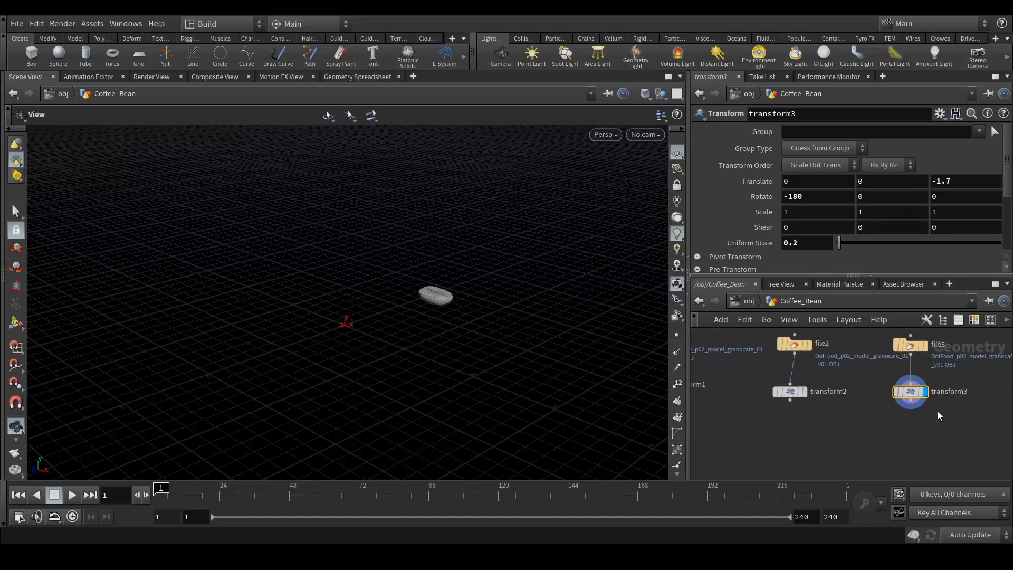
# Turn on the template flag for transform2 and transform1 to preview their beans as wireframes alongside the third bean
pyautogui.moveTo(928, 396)
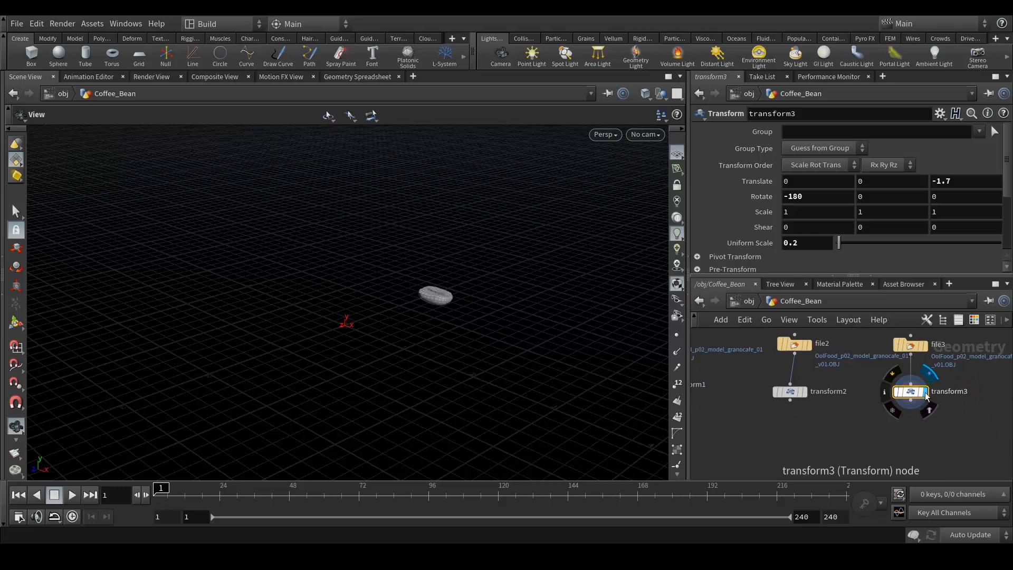
pyautogui.moveTo(792, 393)
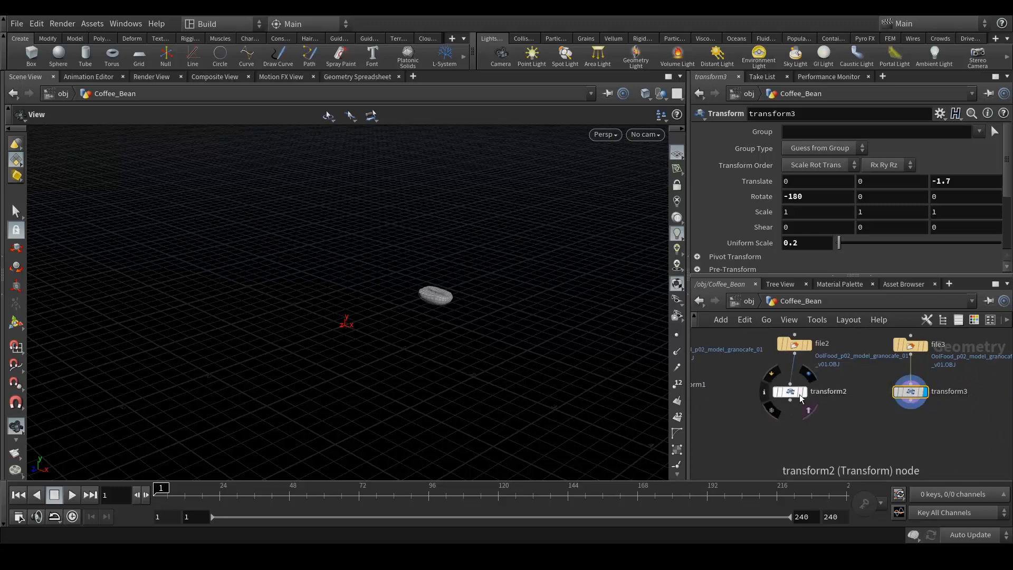
pyautogui.click(800, 397)
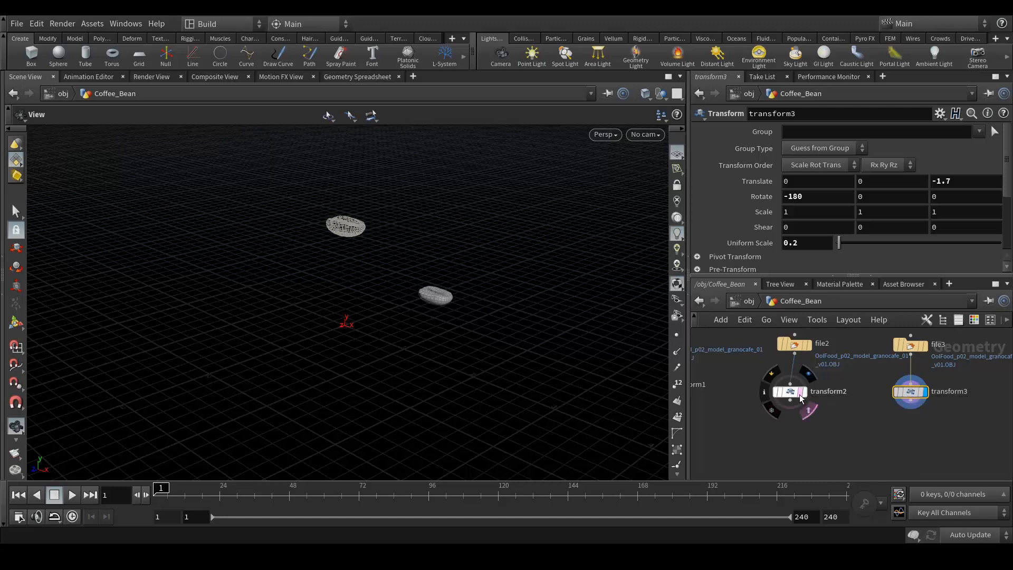
pyautogui.moveTo(772, 432); pyautogui.dragTo(818, 438, button='middle')
pyautogui.moveTo(737, 419); pyautogui.dragTo(789, 431, button='middle')
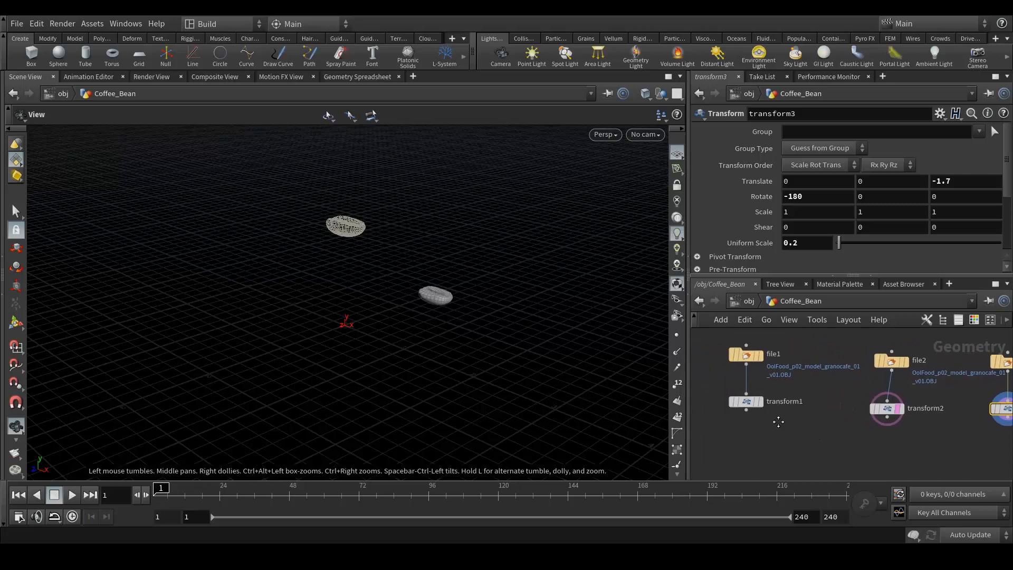
pyautogui.moveTo(754, 404)
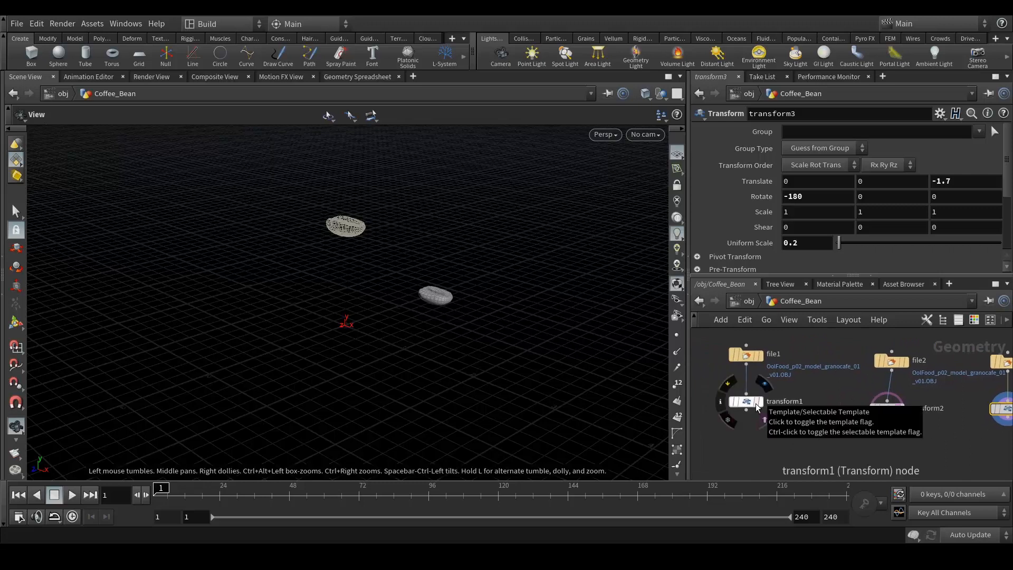
pyautogui.click(756, 403)
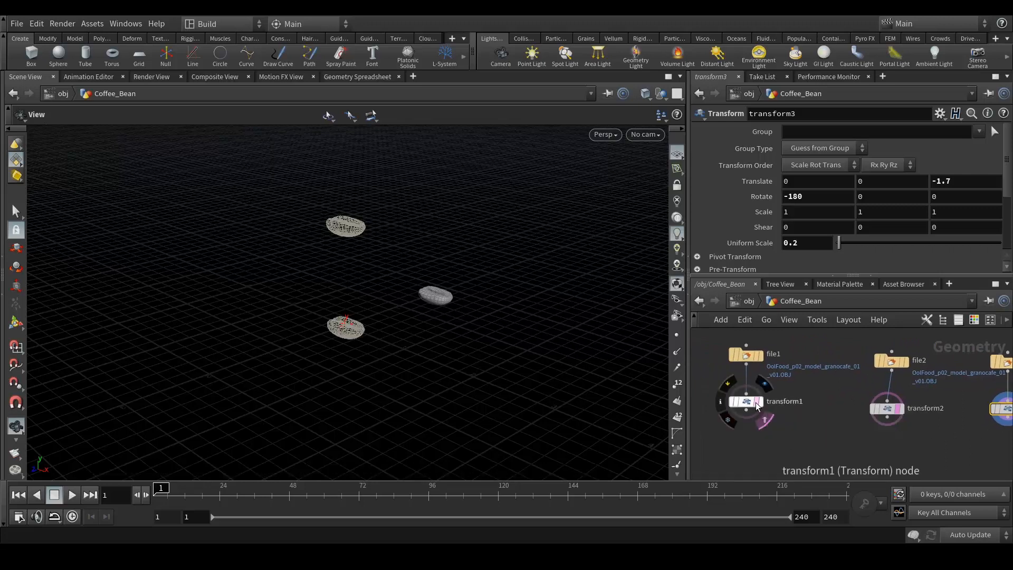
pyautogui.moveTo(435, 316); pyautogui.dragTo(516, 348)
pyautogui.moveTo(826, 436)
pyautogui.mouseDown(button='middle')
pyautogui.moveTo(807, 402)
pyautogui.moveTo(821, 421)
pyautogui.mouseUp(button='middle')
pyautogui.scroll(-3, 833, 435)
pyautogui.scroll(2, 869, 438)
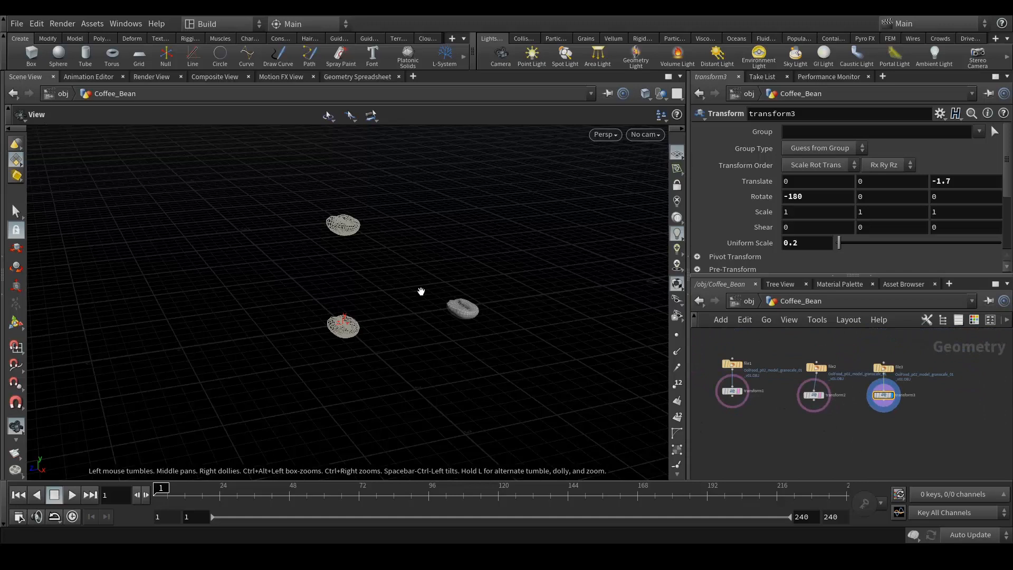
pyautogui.moveTo(854, 433); pyautogui.dragTo(834, 420, button='middle')
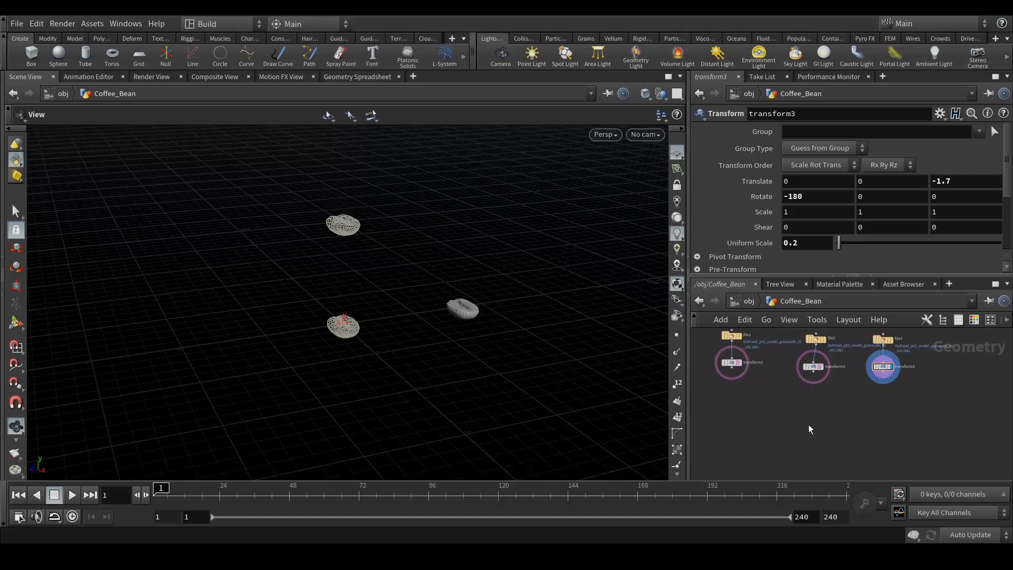
pyautogui.press('Tab')
pyautogui.write('meg')
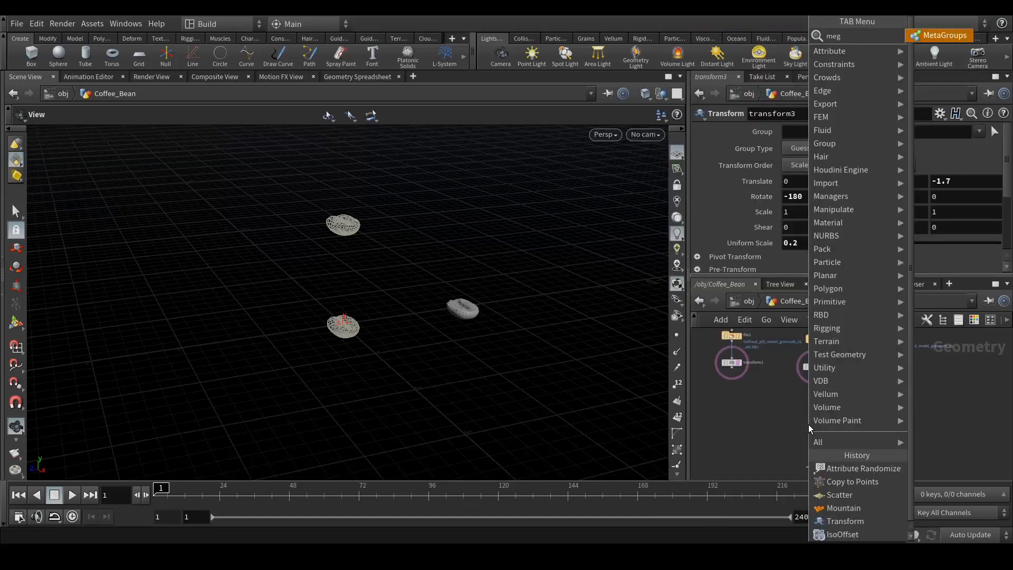
pyautogui.press('Return')
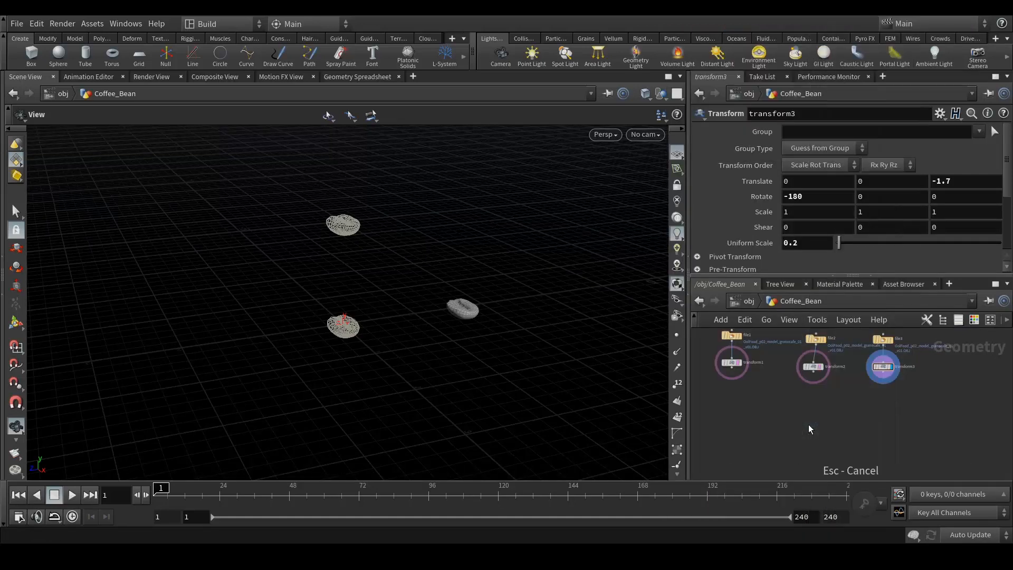
# Add a Merge node, connect transform1, transform2 and transform3 to it, and make it the displayed and rendered node
pyautogui.press('Tab')
pyautogui.write('merge')
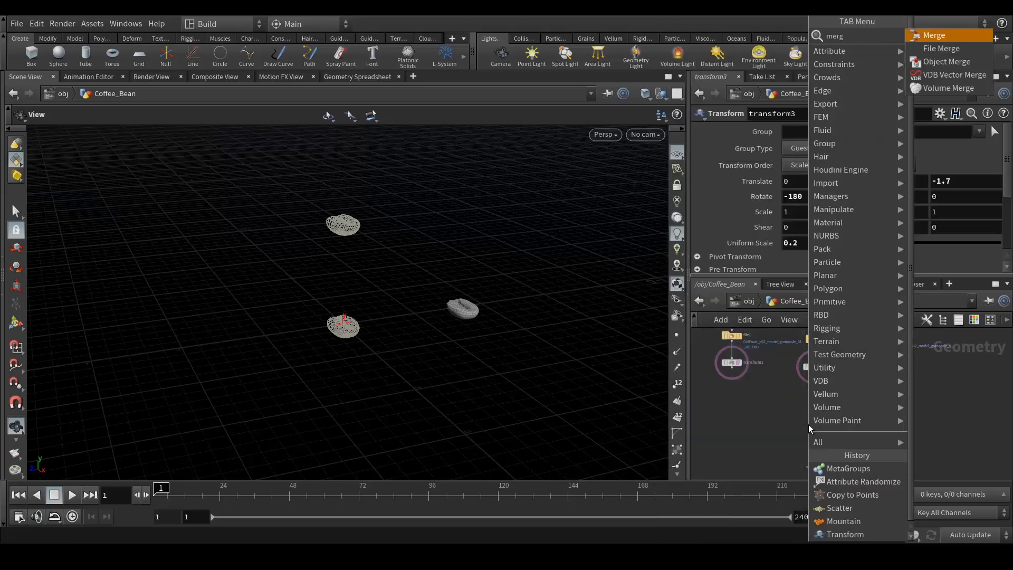
pyautogui.press('Return')
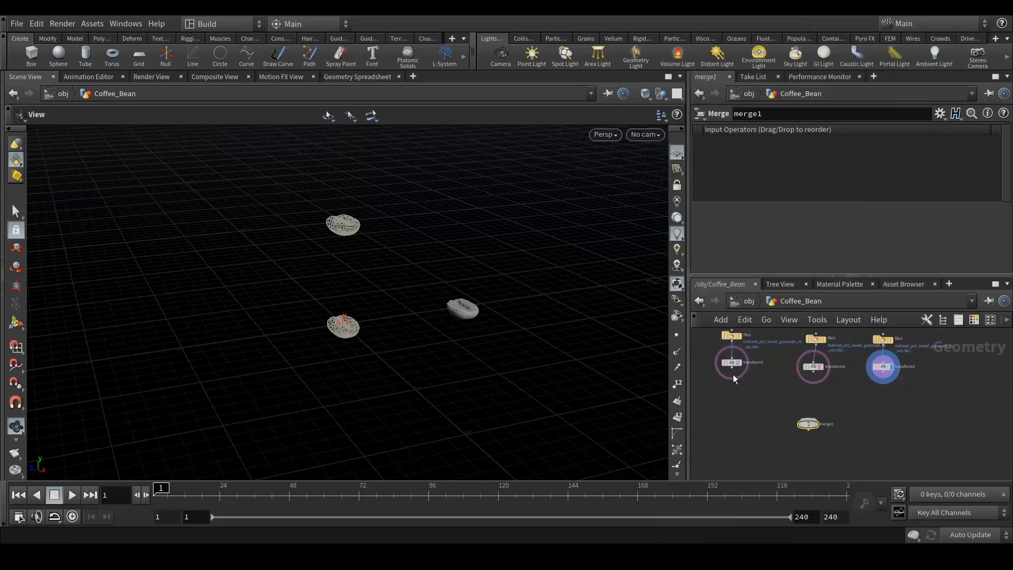
pyautogui.moveTo(737, 374)
pyautogui.moveTo(737, 374); pyautogui.dragTo(807, 418)
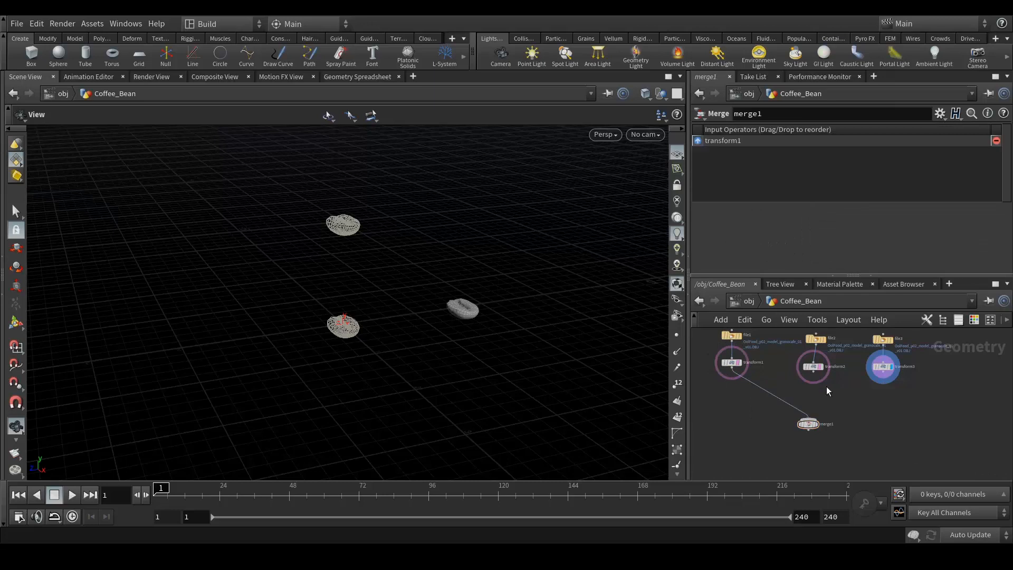
pyautogui.moveTo(813, 376); pyautogui.dragTo(808, 418)
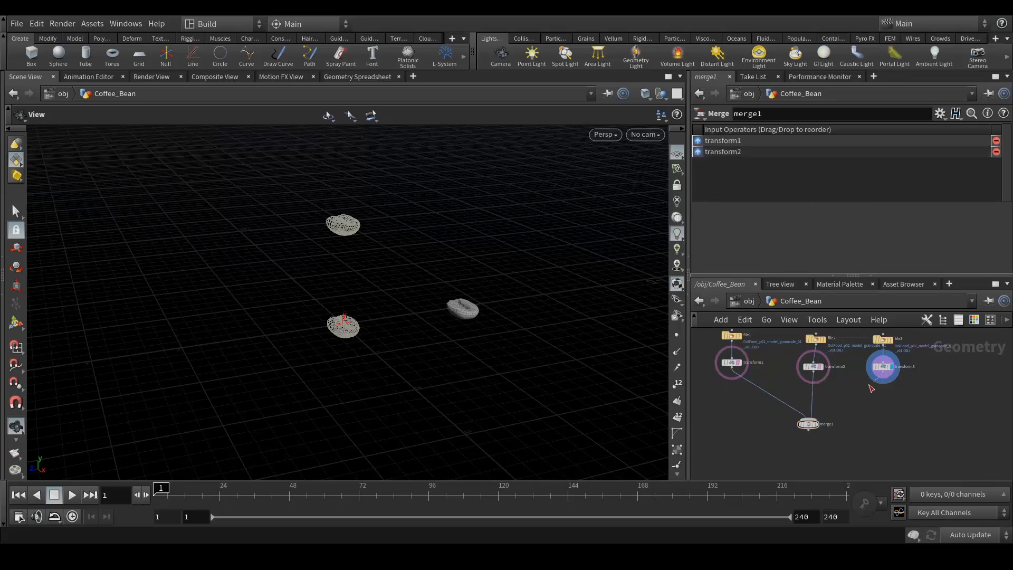
pyautogui.moveTo(891, 375); pyautogui.dragTo(818, 427)
pyautogui.moveTo(821, 430)
pyautogui.moveTo(373, 273); pyautogui.dragTo(351, 287)
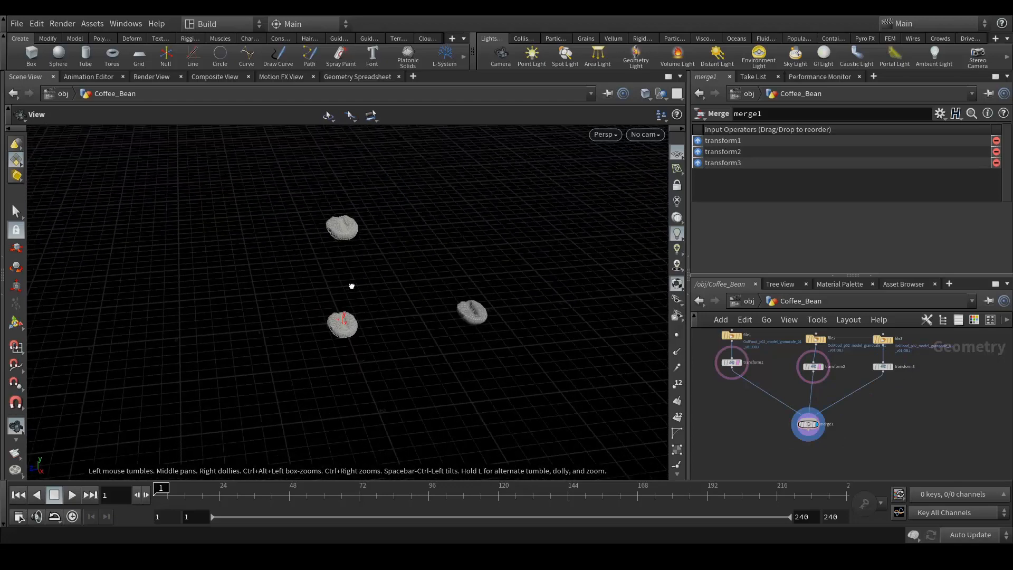
# Delete the Merge node and the first two File and Transform pairs, keeping only file3 and transform3
pyautogui.moveTo(907, 354); pyautogui.dragTo(875, 375, button='middle')
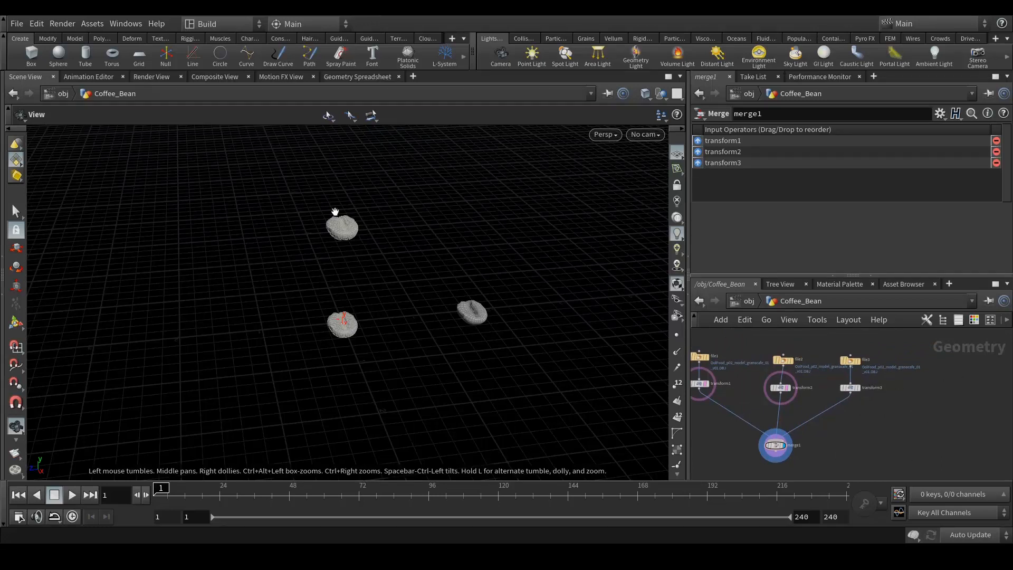
pyautogui.moveTo(743, 459); pyautogui.dragTo(769, 397, button='middle')
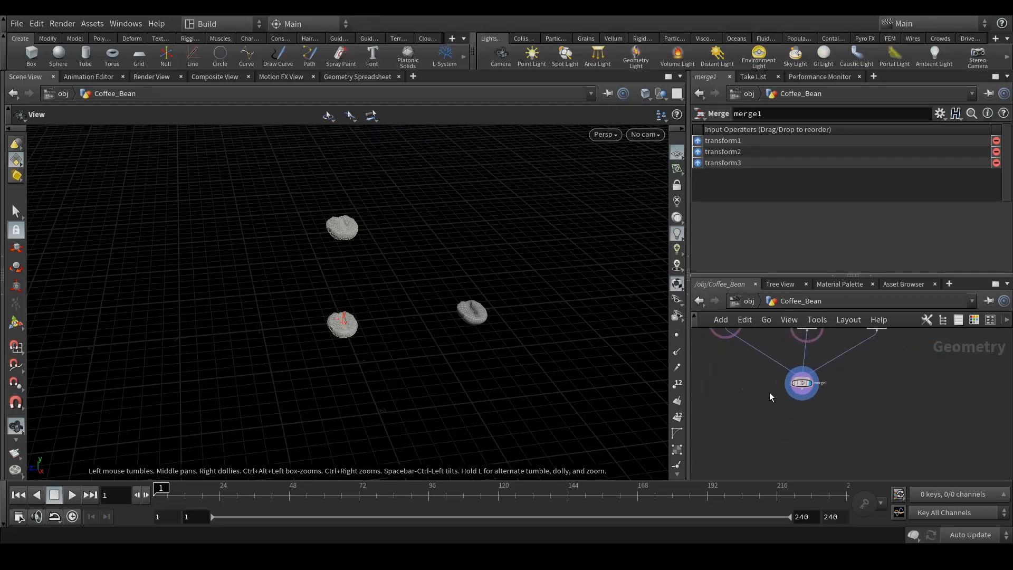
pyautogui.moveTo(885, 403)
pyautogui.mouseDown(button='middle')
pyautogui.moveTo(895, 385)
pyautogui.moveTo(893, 414)
pyautogui.mouseUp(button='middle')
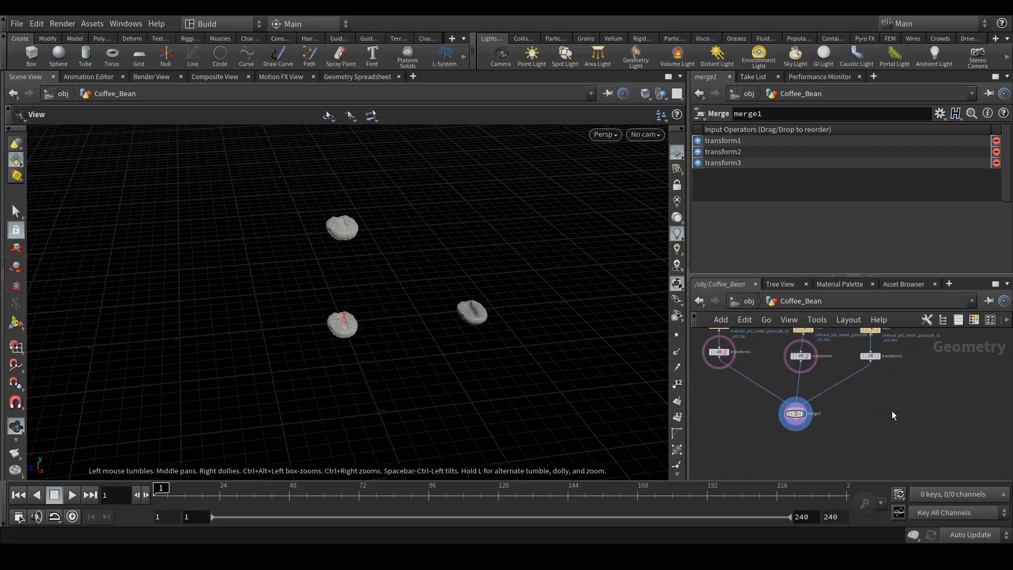
pyautogui.moveTo(887, 415); pyautogui.dragTo(899, 443, button='middle')
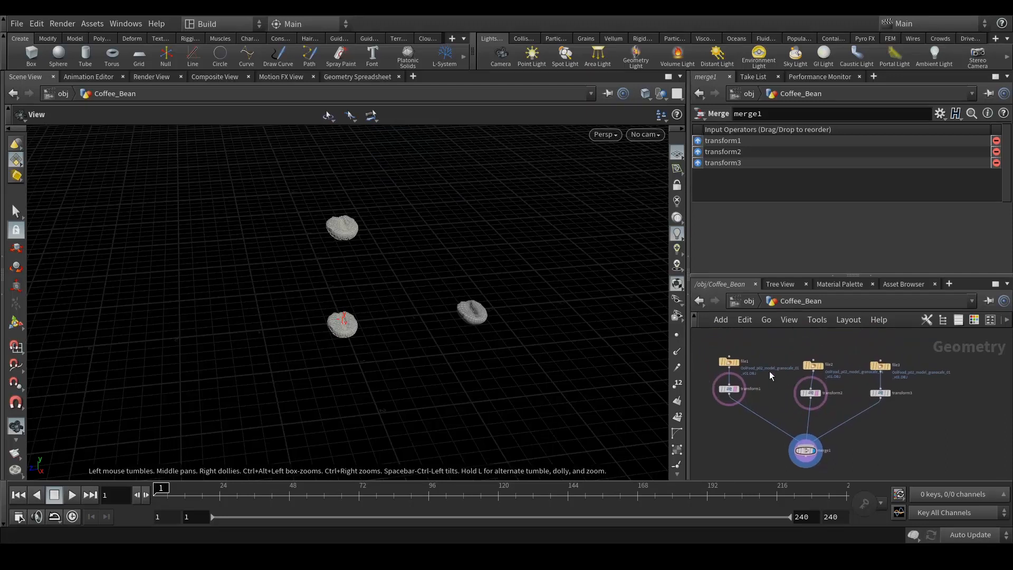
pyautogui.moveTo(708, 343); pyautogui.dragTo(836, 466)
pyautogui.press('Delete')
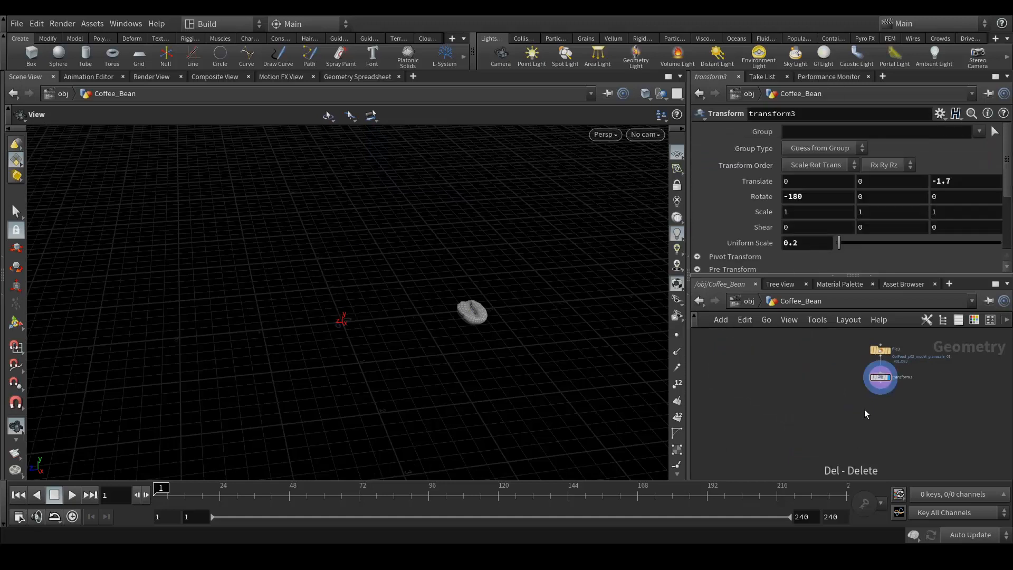
# Reset transform3's Z translation to 0 so the remaining bean returns to the origin
pyautogui.doubleClick(966, 178)
pyautogui.write('0')
pyautogui.press('Return')
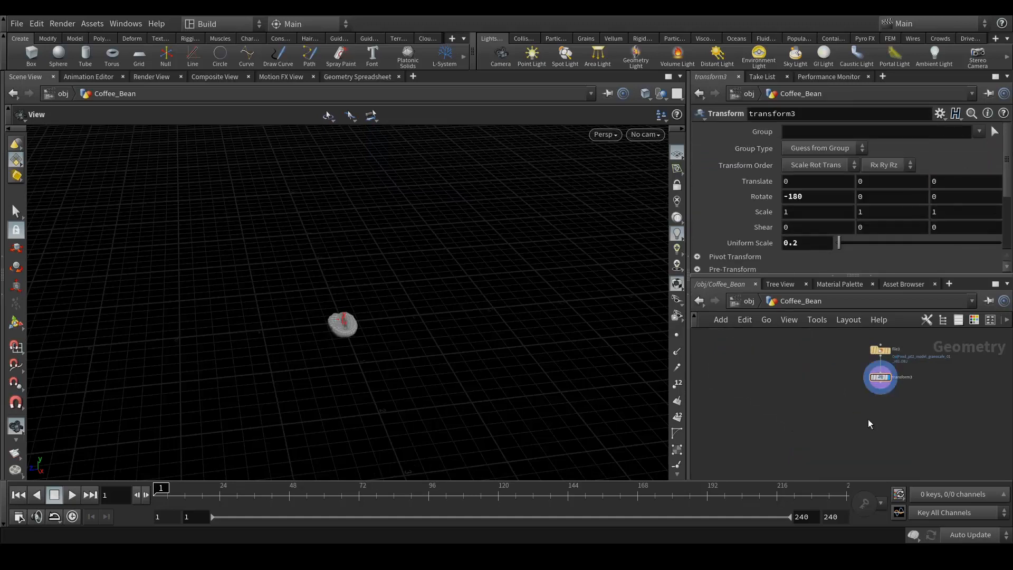
# Add a Sphere node beside the file3 branch and make it the displayed and rendered node
pyautogui.scroll(3, 812, 380)
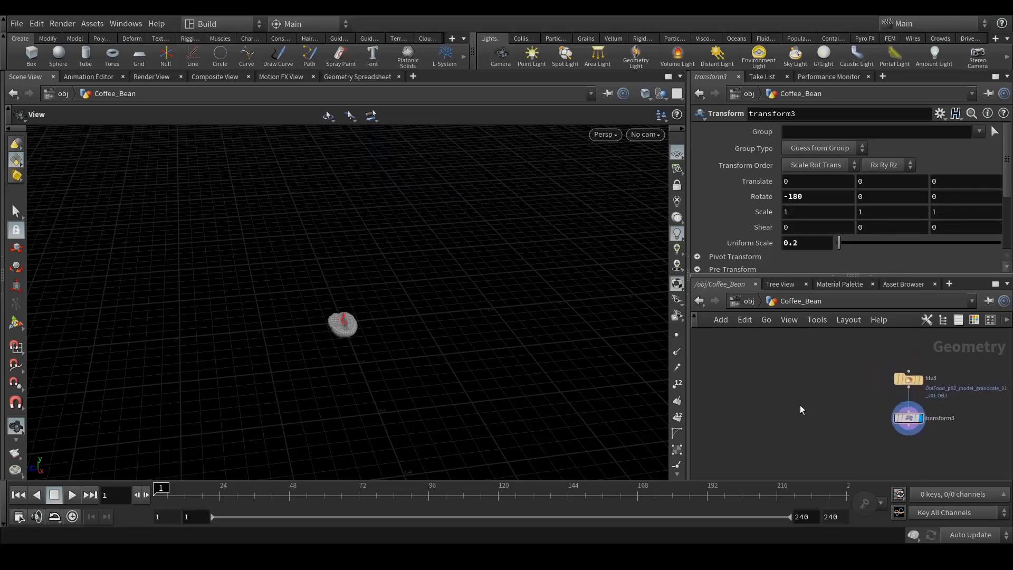
pyautogui.press('Tab')
pyautogui.write('sphe')
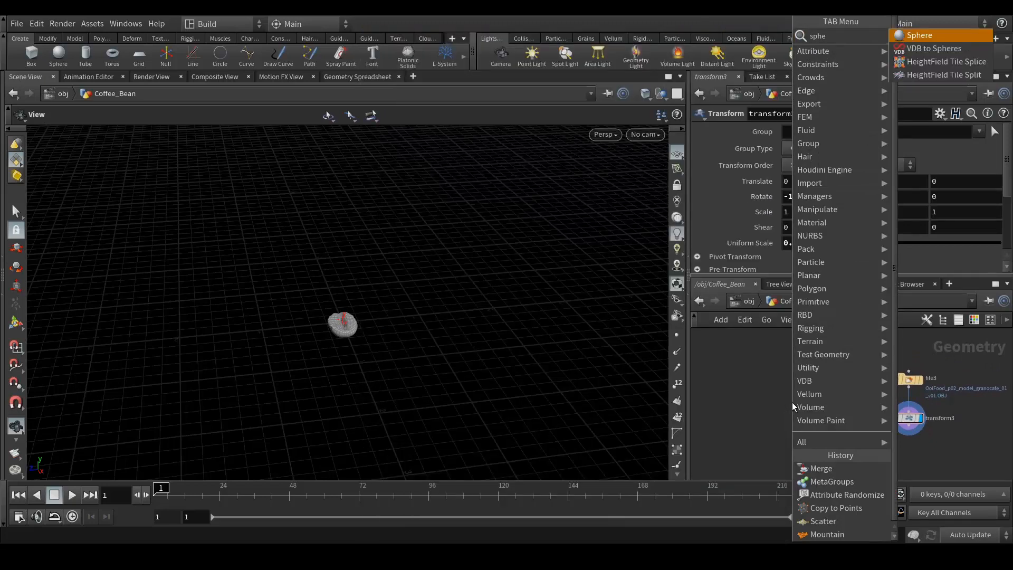
pyautogui.press('Return')
pyautogui.click(792, 402)
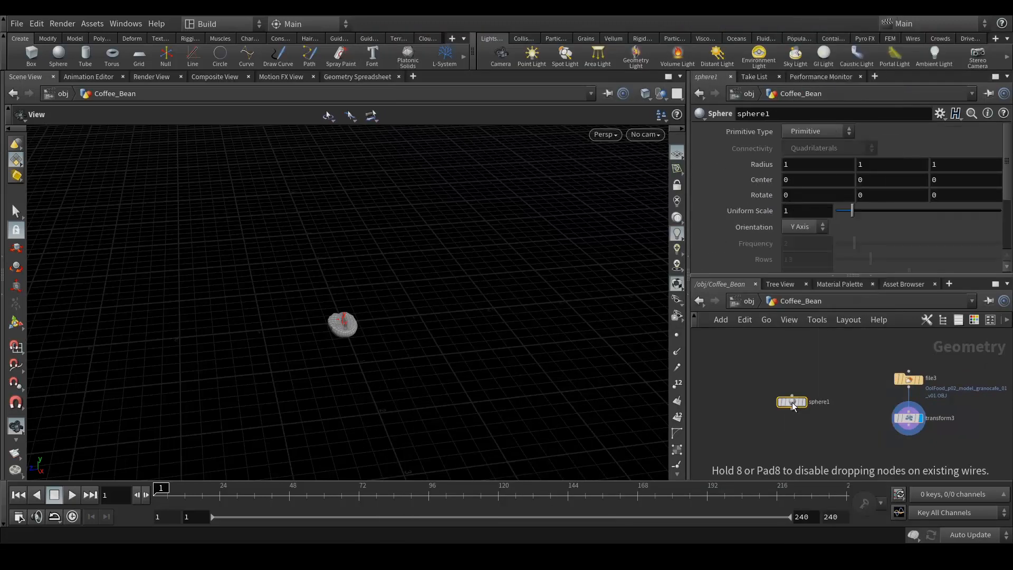
pyautogui.moveTo(806, 403)
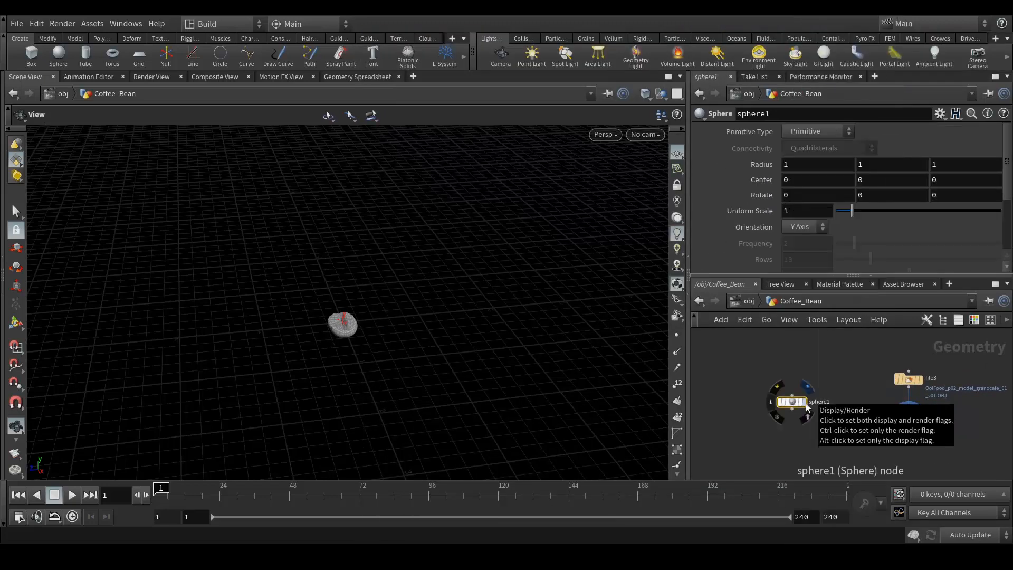
pyautogui.click(806, 403)
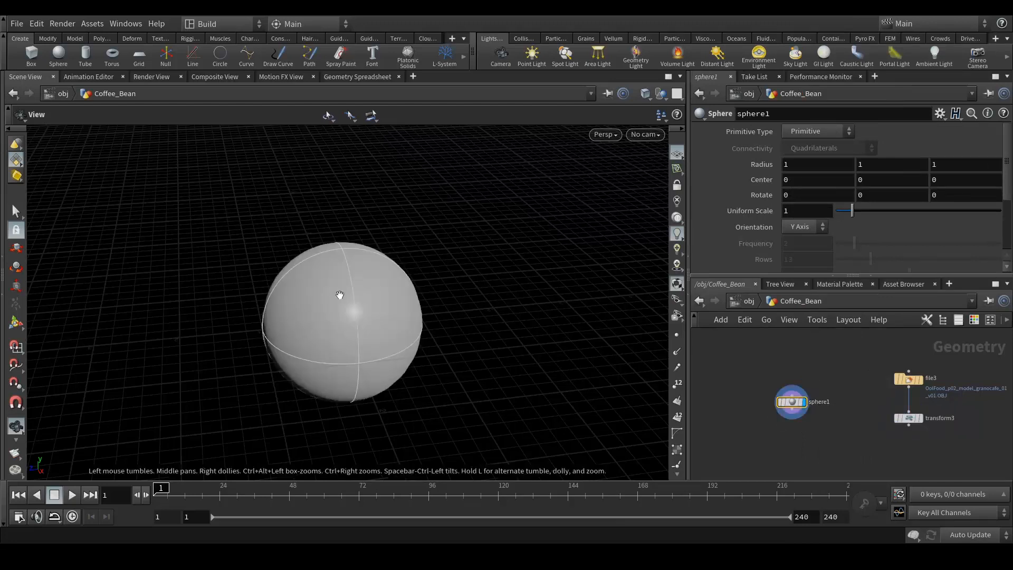
pyautogui.moveTo(356, 290); pyautogui.dragTo(353, 291)
pyautogui.moveTo(378, 344); pyautogui.dragTo(378, 321, button='middle')
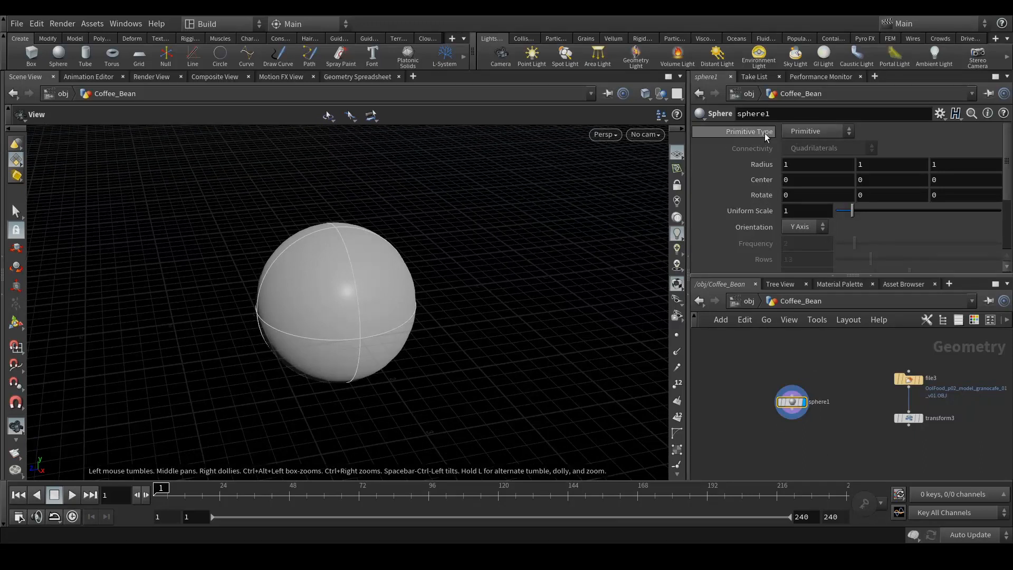
# Change the sphere's primitive type to Polygon and set its frequency to 3
pyautogui.click(812, 132)
pyautogui.click(812, 158)
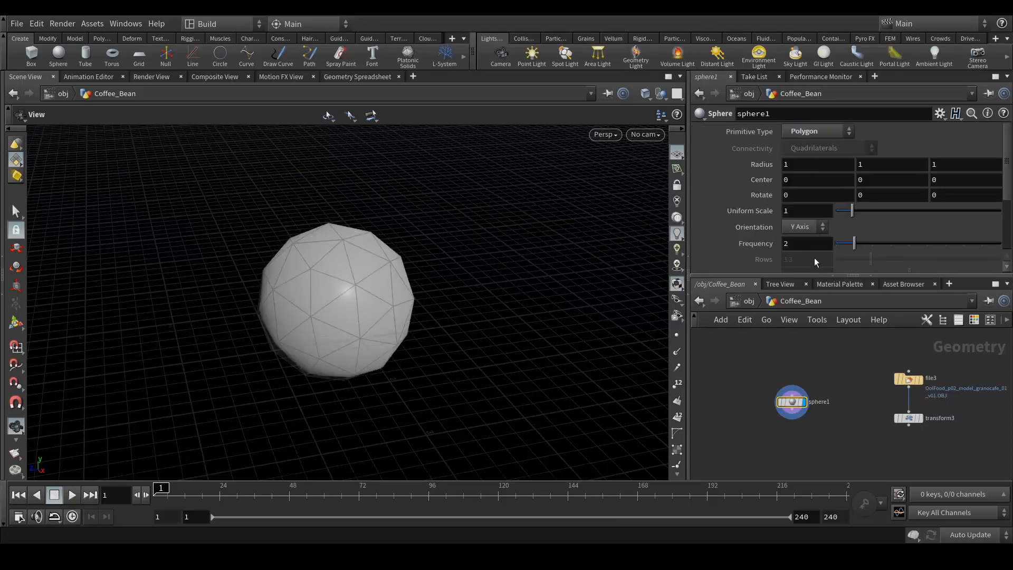
pyautogui.doubleClick(807, 244)
pyautogui.press('Return')
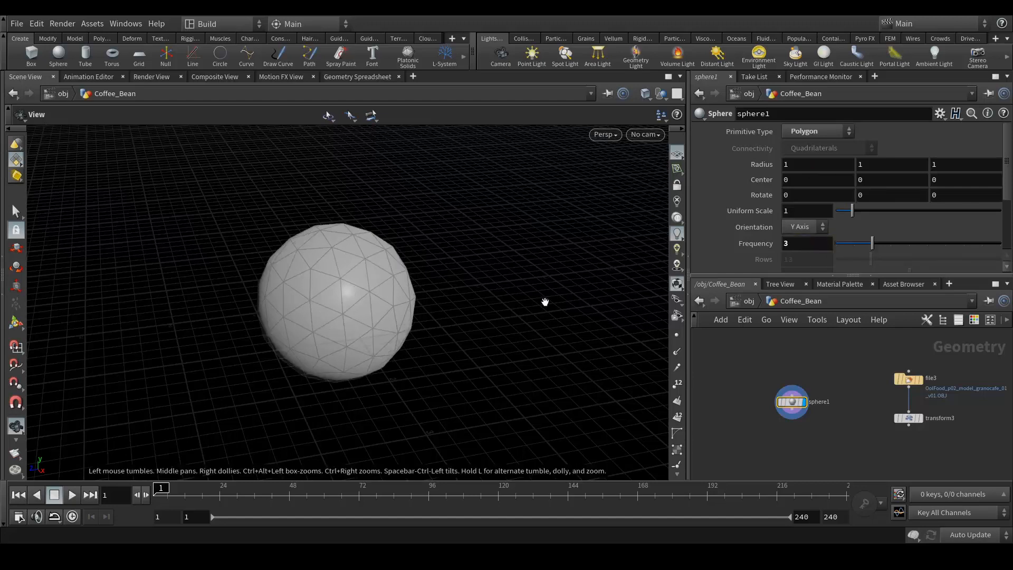
pyautogui.moveTo(323, 279); pyautogui.dragTo(350, 280)
pyautogui.moveTo(850, 440); pyautogui.dragTo(843, 409, button='middle')
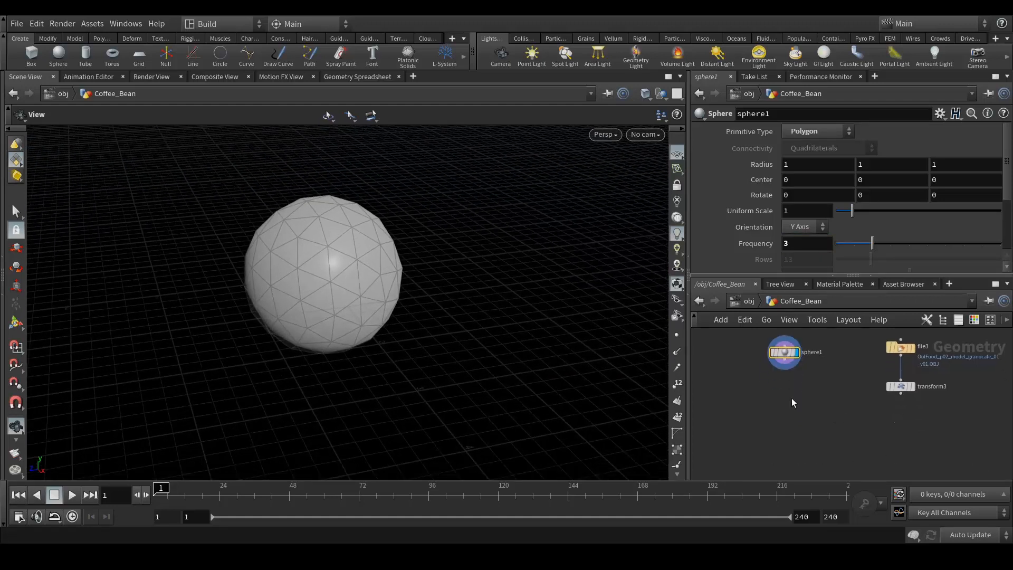
# Add a Transform node fed by sphere1 and make it the displayed and rendered node
pyautogui.press('Tab')
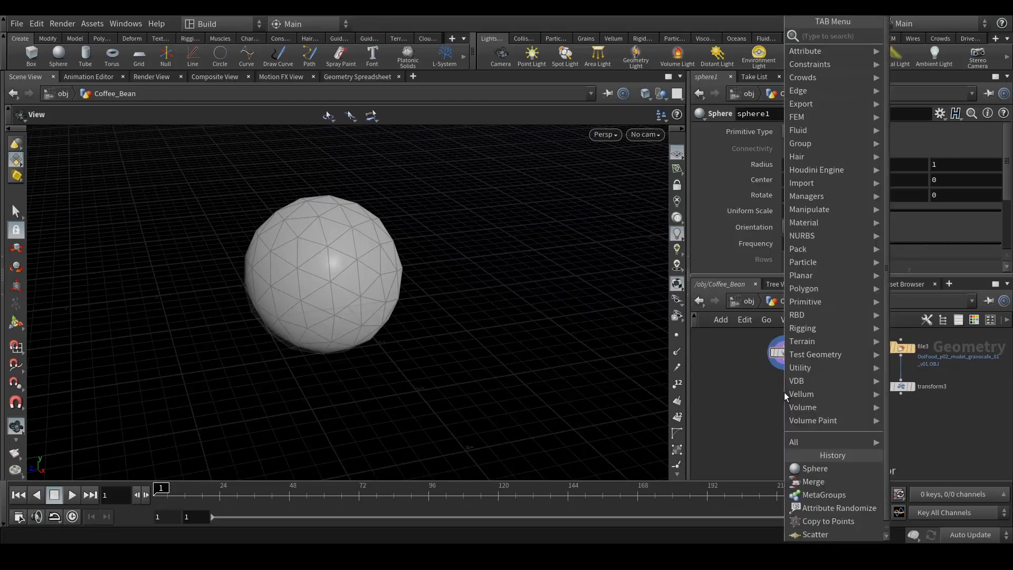
pyautogui.write('tra')
pyautogui.press('Down')
pyautogui.press('Down')
pyautogui.press('Return')
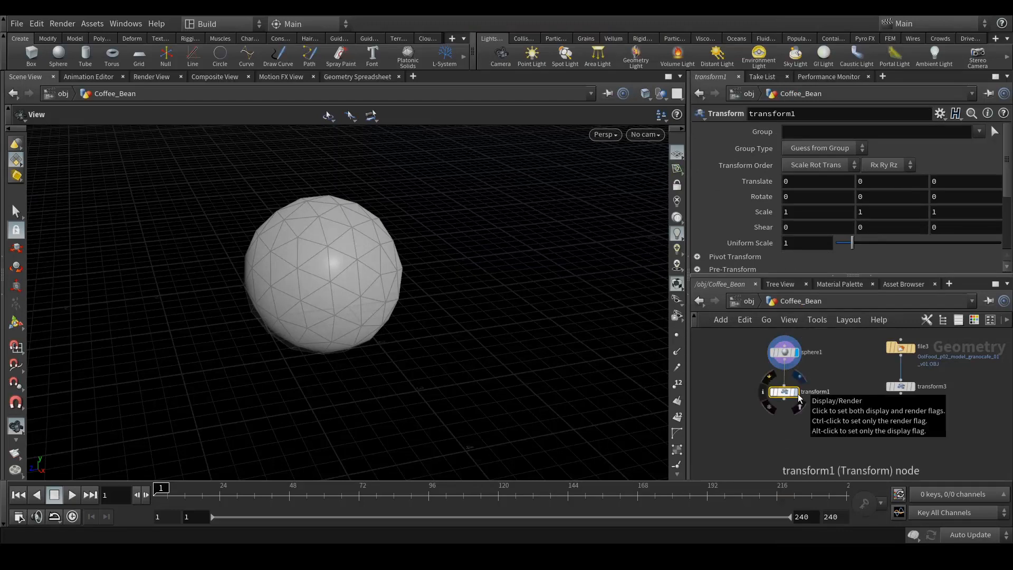
pyautogui.click(799, 399)
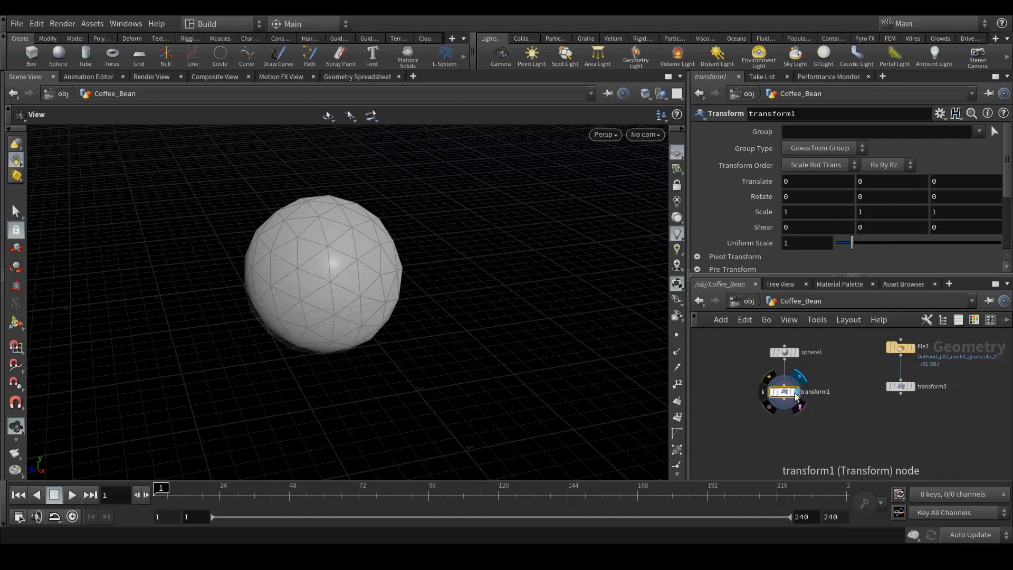
pyautogui.moveTo(785, 396)
# Raise the sphere by setting transform1's Y translation to 4
pyautogui.moveTo(880, 183); pyautogui.dragTo(7, 182, button='middle')
pyautogui.moveTo(482, 326); pyautogui.dragTo(387, 315, button='right')
pyautogui.moveTo(892, 183); pyautogui.dragTo(888, 183, button='middle')
pyautogui.doubleClick(888, 182)
pyautogui.write('4')
pyautogui.press('Return')
pyautogui.scroll(-5, 371, 301)
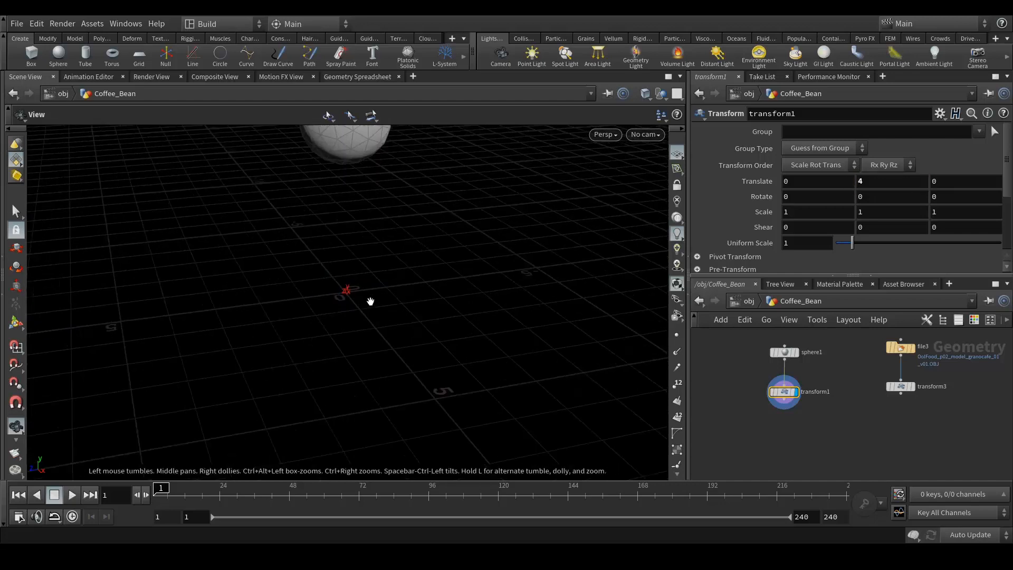
# Set the sphere's Y translation in transform1 to 3
pyautogui.scroll(2, 371, 301)
pyautogui.doubleClick(857, 181)
pyautogui.write('3')
pyautogui.press('Return')
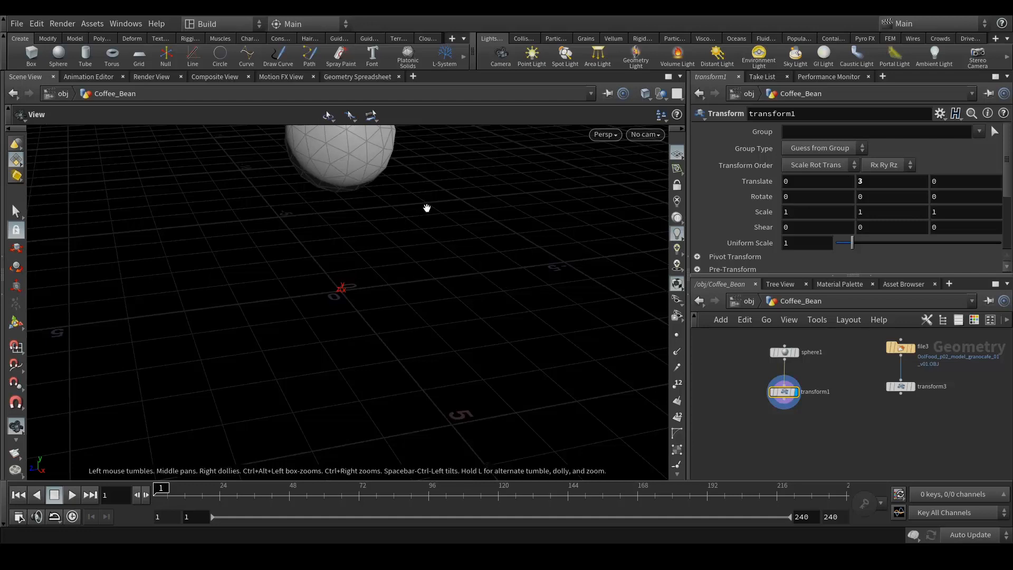
pyautogui.moveTo(393, 188); pyautogui.dragTo(393, 226, button='middle')
pyautogui.scroll(1, 393, 227)
pyautogui.moveTo(790, 439); pyautogui.dragTo(815, 424, button='middle')
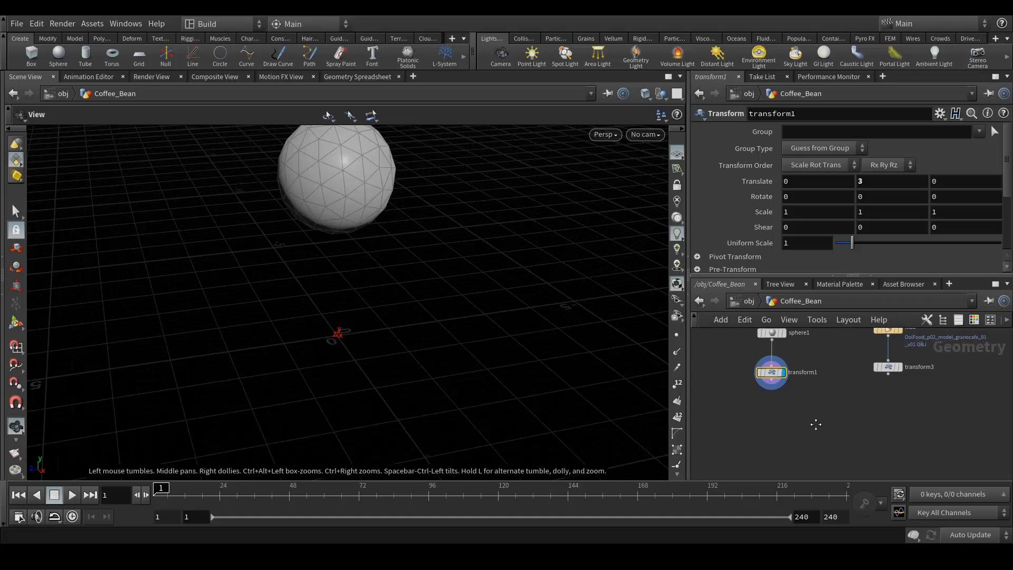
pyautogui.moveTo(856, 347); pyautogui.dragTo(854, 377, button='middle')
pyautogui.moveTo(856, 345); pyautogui.dragTo(889, 407)
pyautogui.moveTo(834, 441); pyautogui.dragTo(833, 410, button='middle')
pyautogui.click(831, 423)
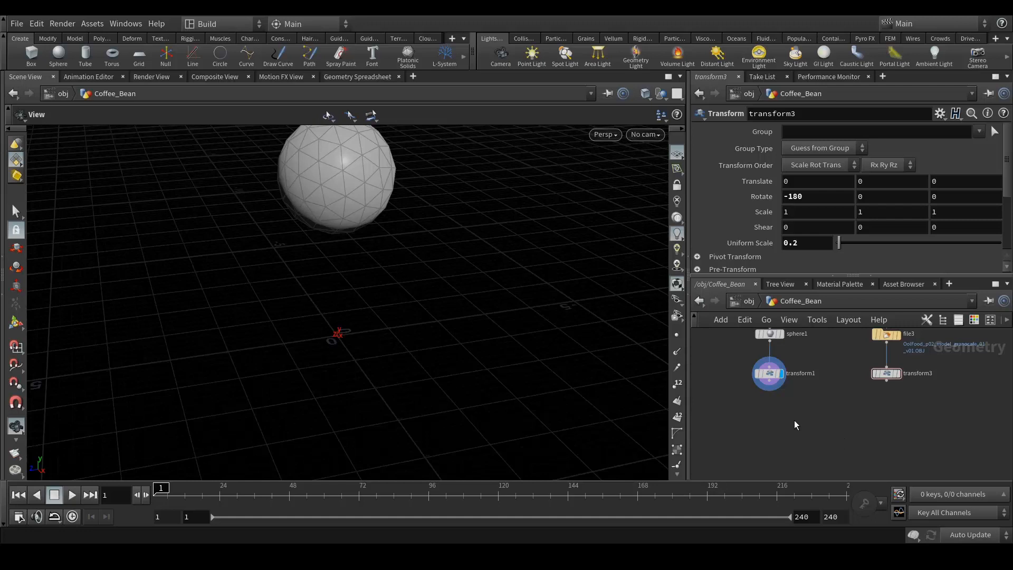
# Add a Scatter node fed by transform1 and display its points over the sphere
pyautogui.moveTo(807, 421); pyautogui.dragTo(820, 419, button='middle')
pyautogui.click(788, 386)
pyautogui.press('Tab')
pyautogui.write('sca')
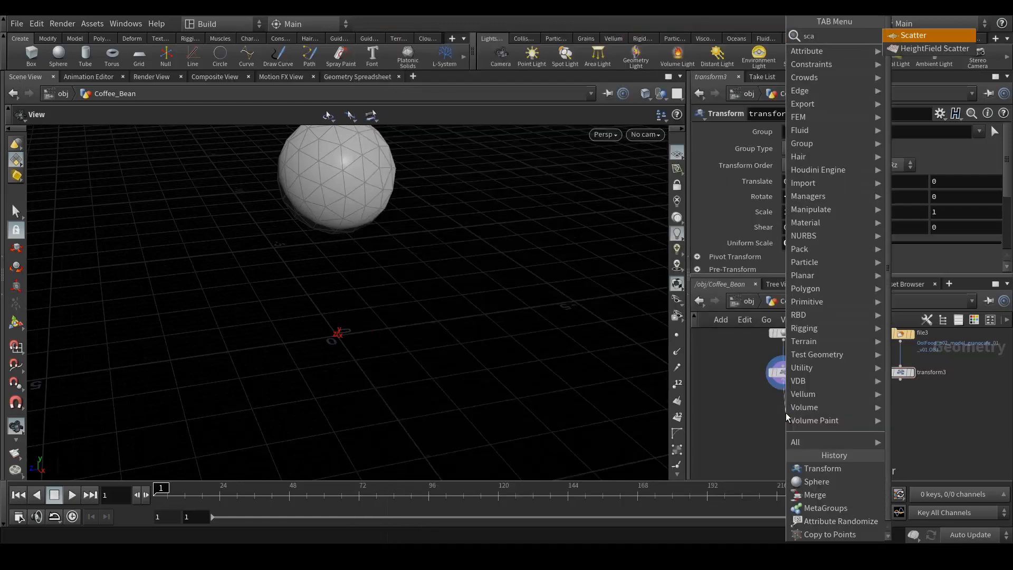
pyautogui.press('Return')
pyautogui.click(786, 413)
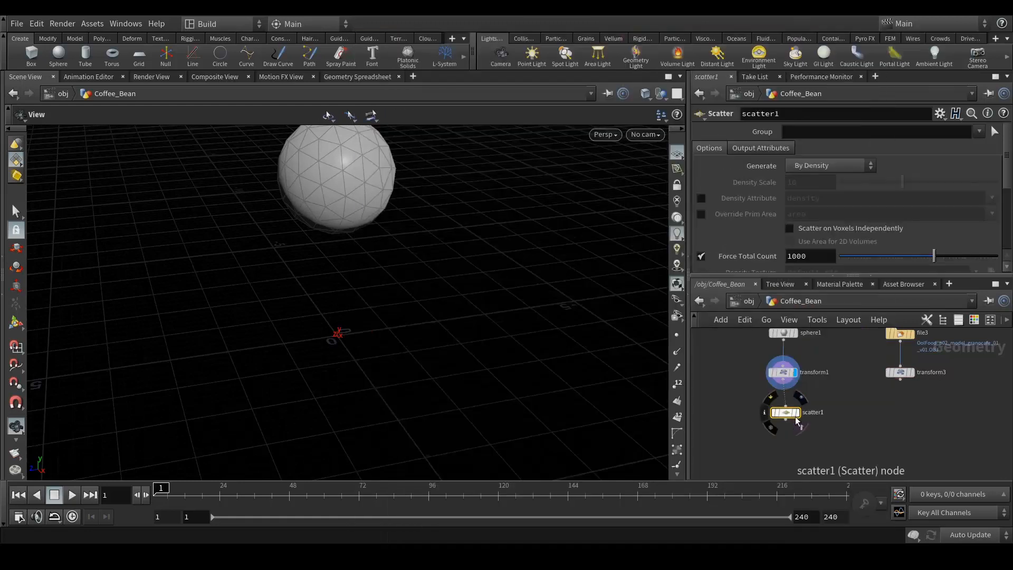
pyautogui.click(800, 415)
pyautogui.moveTo(355, 190); pyautogui.dragTo(344, 215)
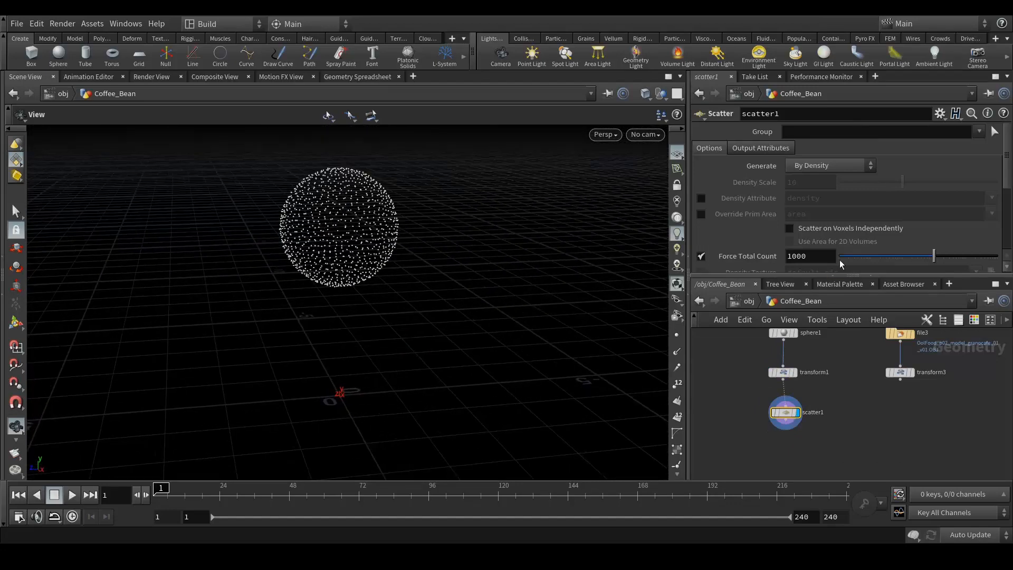
# Reduce the Scatter node's Force Total Count to 200 points
pyautogui.moveTo(805, 256); pyautogui.dragTo(787, 257)
pyautogui.write('300')
pyautogui.press('Return')
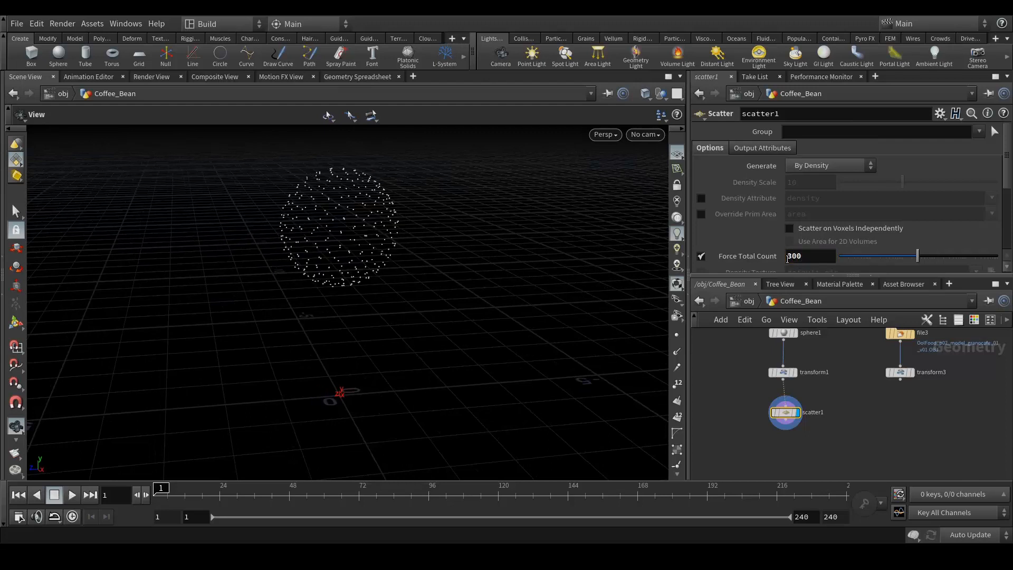
pyautogui.moveTo(796, 256); pyautogui.dragTo(779, 255, button='middle')
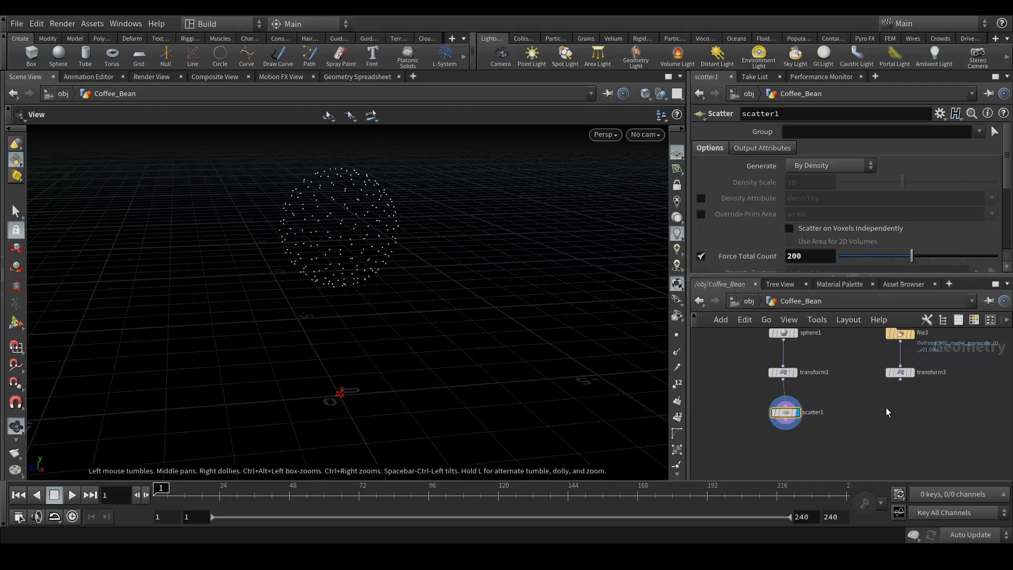
# Add a Copy to Points node below the scatter1 and transform3 branches
pyautogui.moveTo(774, 421); pyautogui.dragTo(747, 404, button='middle')
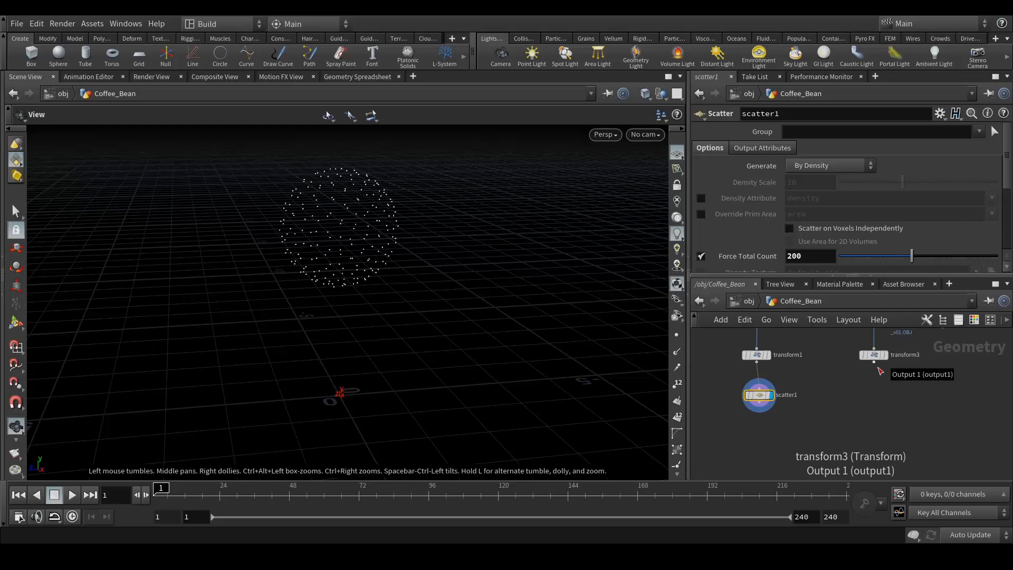
pyautogui.press('Tab')
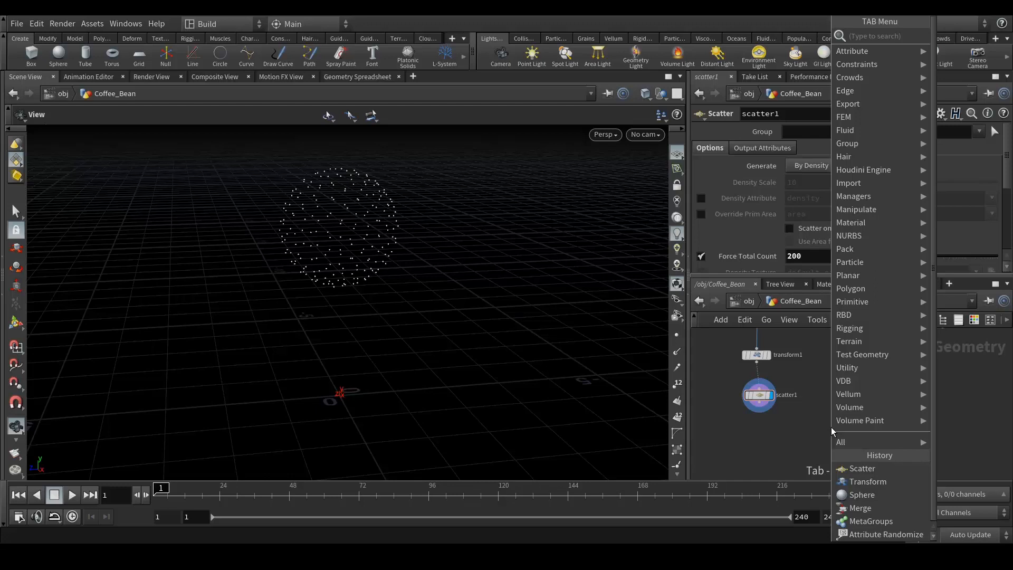
pyautogui.write('copy')
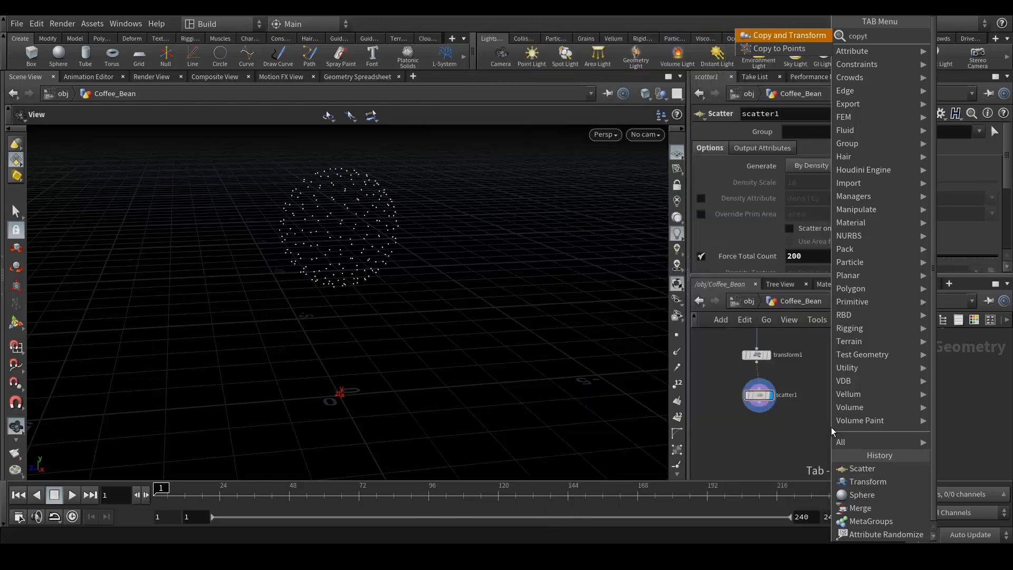
pyautogui.write('to')
pyautogui.press('Return')
pyautogui.click(831, 426)
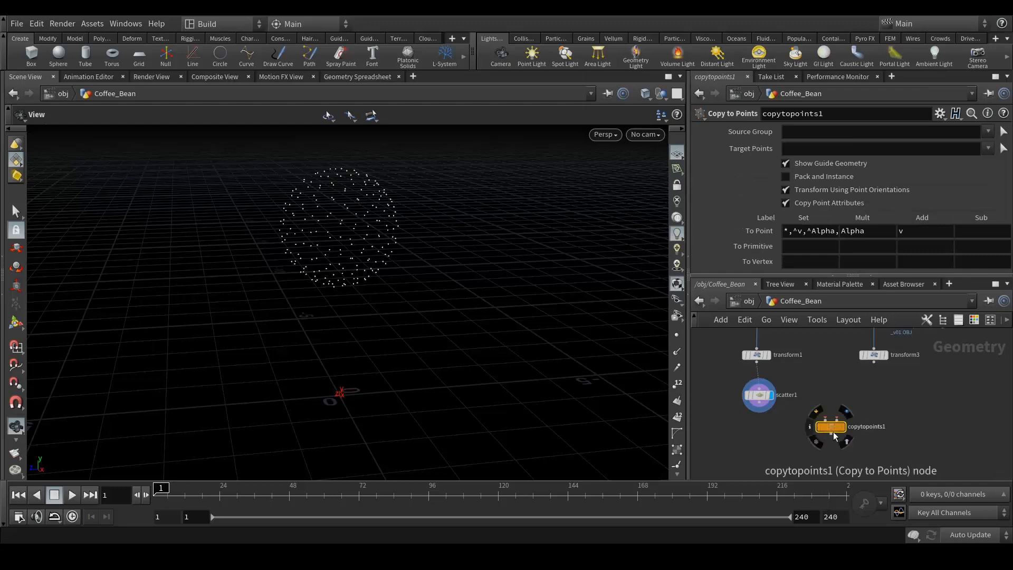
pyautogui.moveTo(833, 432); pyautogui.dragTo(830, 445)
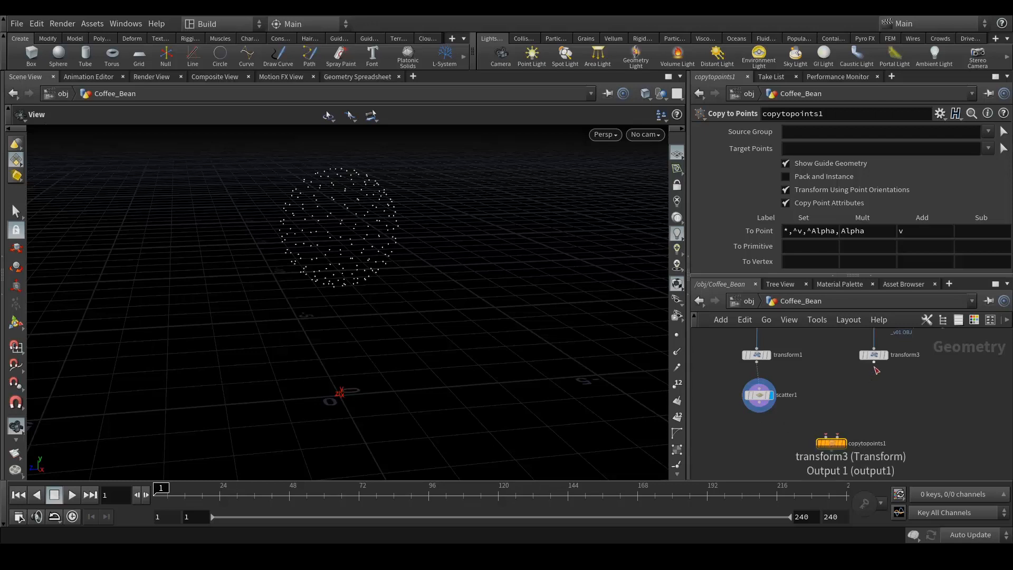
pyautogui.moveTo(835, 449)
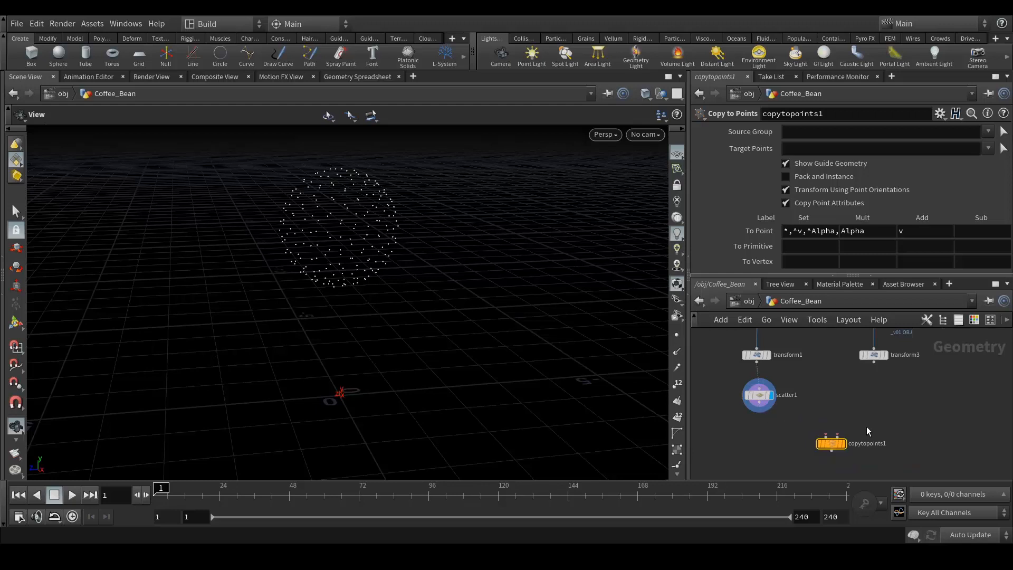
# Move file3 and transform3 to the other side of the sphere branch and place copytopoints1 beneath the two branches
pyautogui.scroll(1, 866, 426)
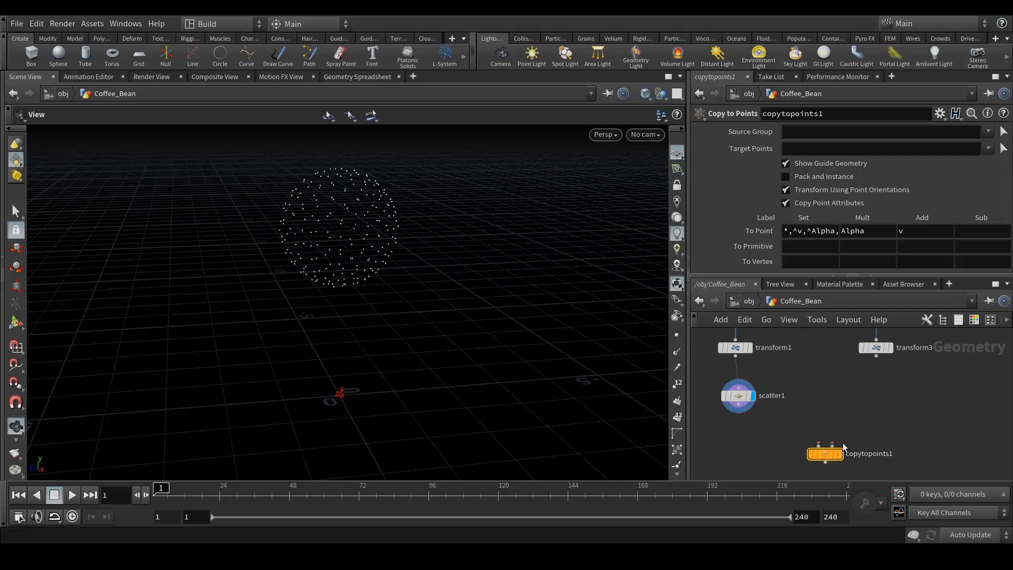
pyautogui.moveTo(885, 377); pyautogui.dragTo(878, 434, button='middle')
pyautogui.scroll(-2, 884, 435)
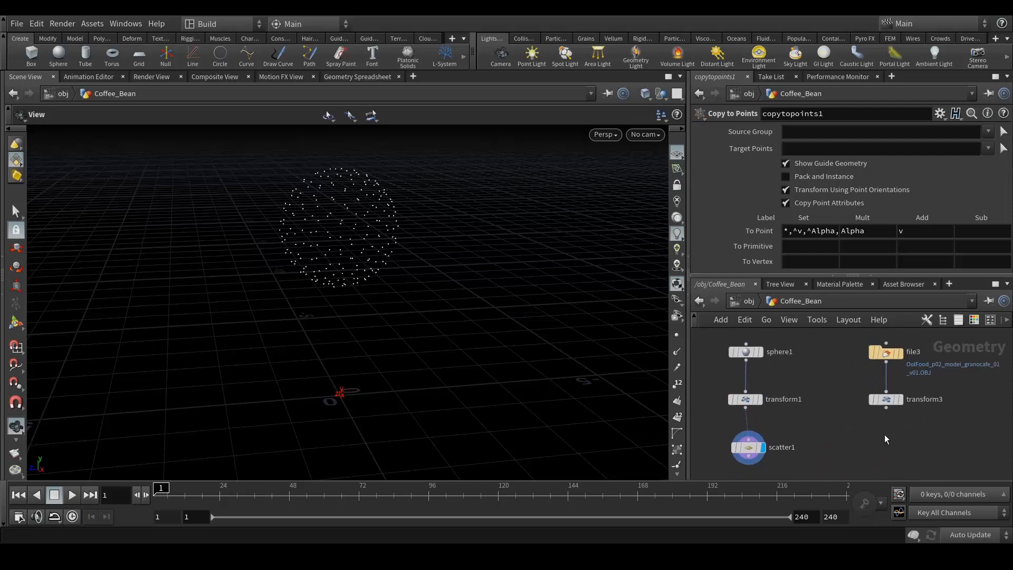
pyautogui.moveTo(855, 347); pyautogui.dragTo(710, 405)
pyautogui.moveTo(862, 401); pyautogui.dragTo(921, 388, button='middle')
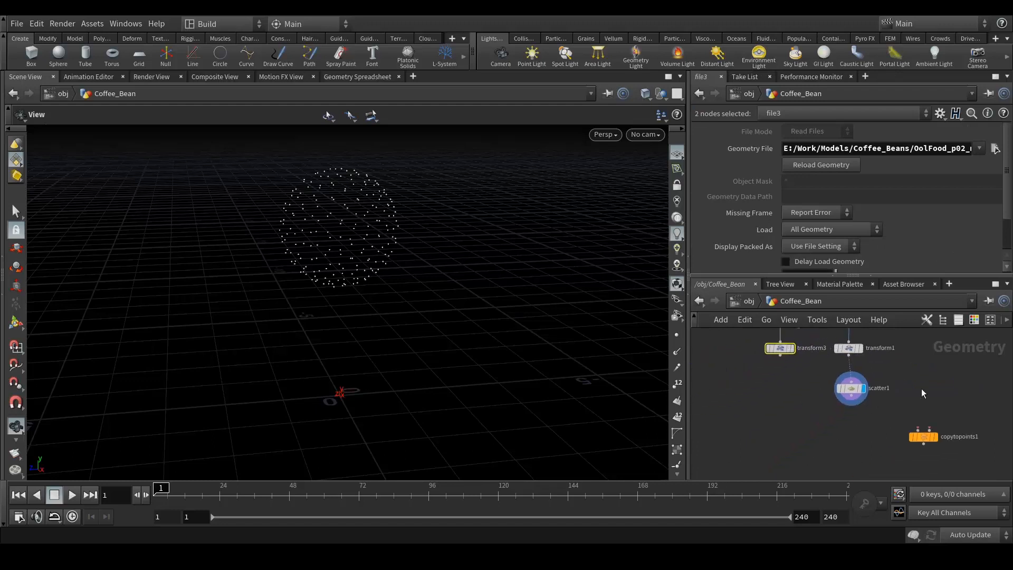
pyautogui.moveTo(924, 436); pyautogui.dragTo(811, 434)
pyautogui.scroll(5, 897, 429)
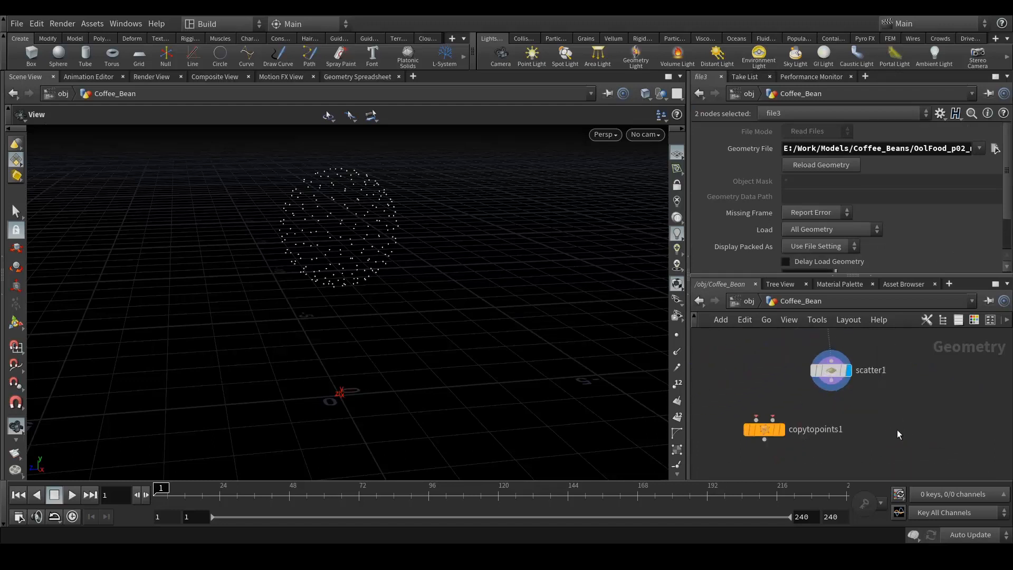
# Connect transform3 to the first input of copytopoints1 and scatter1 to its second input
pyautogui.moveTo(790, 423)
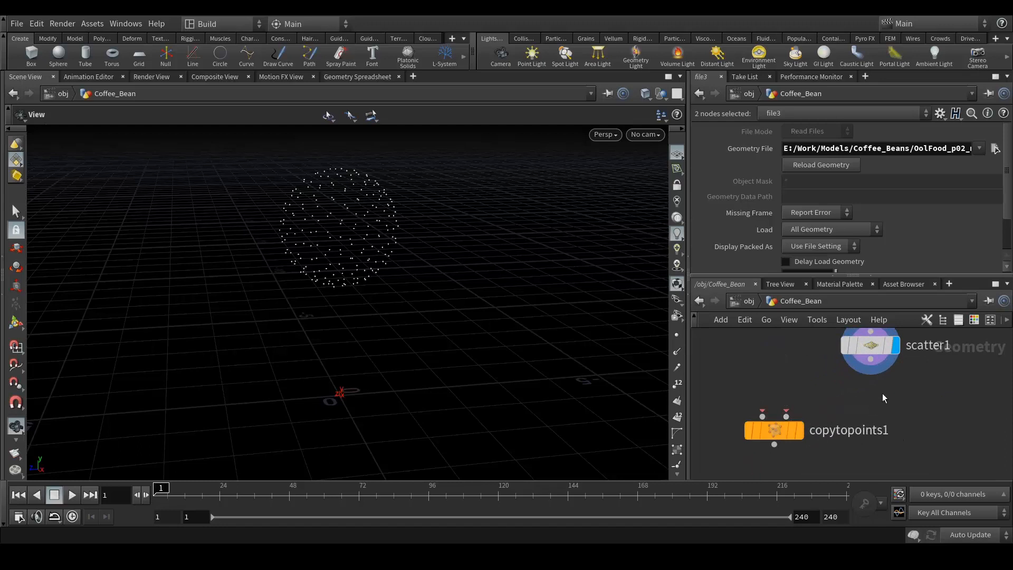
pyautogui.moveTo(882, 393); pyautogui.dragTo(883, 426, button='middle')
pyautogui.moveTo(872, 392); pyautogui.dragTo(788, 448)
pyautogui.moveTo(783, 385); pyautogui.dragTo(815, 426, button='middle')
pyautogui.scroll(-2, 794, 378)
pyautogui.moveTo(769, 359); pyautogui.dragTo(795, 456)
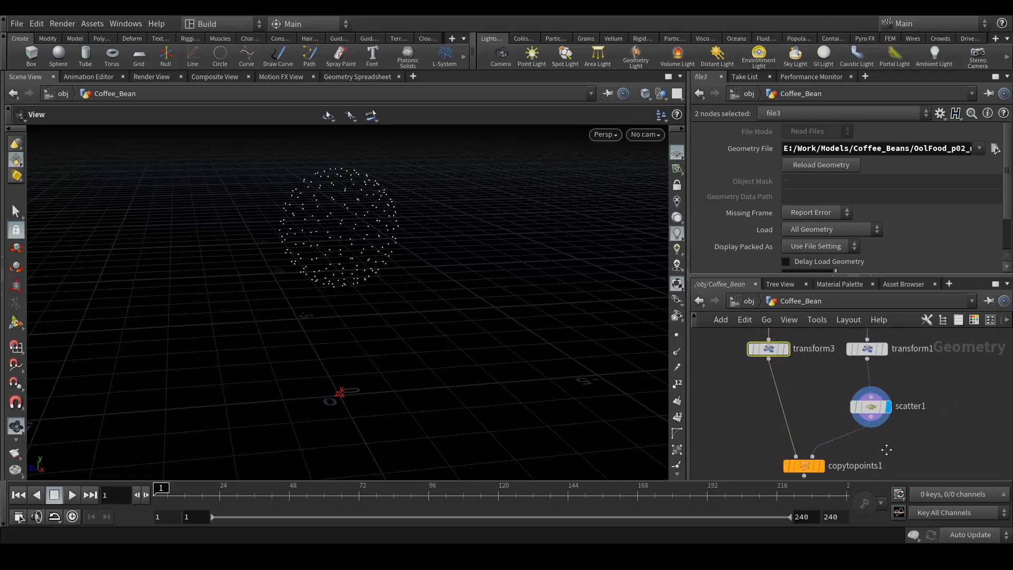
# Make copytopoints1 the displayed and rendered node
pyautogui.moveTo(858, 468); pyautogui.dragTo(856, 413, button='middle')
pyautogui.scroll(1, 834, 414)
pyautogui.click(817, 413)
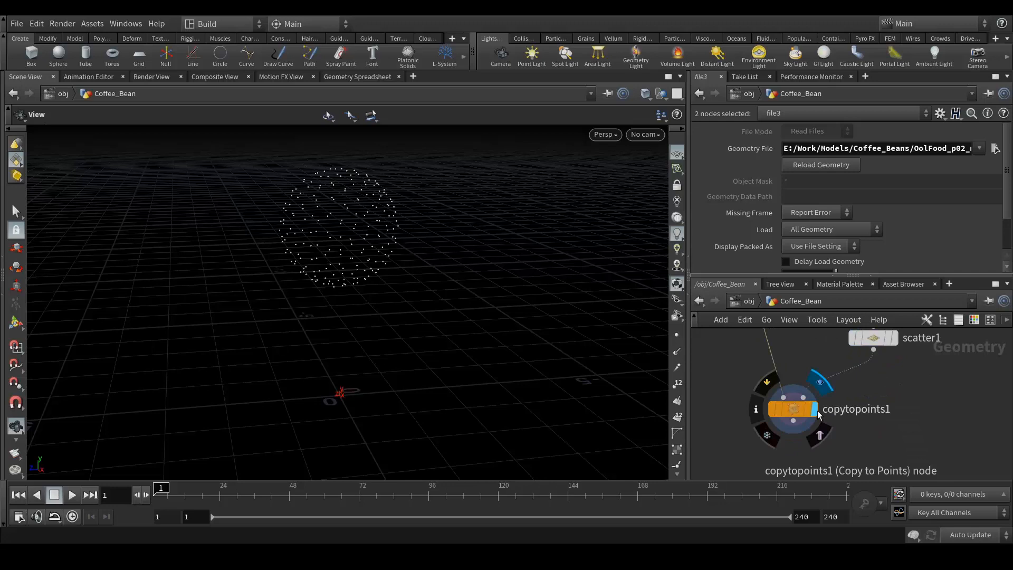
# Examine the beans copied onto the sphere's scattered points from closer up and from different angles
pyautogui.moveTo(345, 190); pyautogui.dragTo(319, 181)
pyautogui.scroll(4, 356, 194)
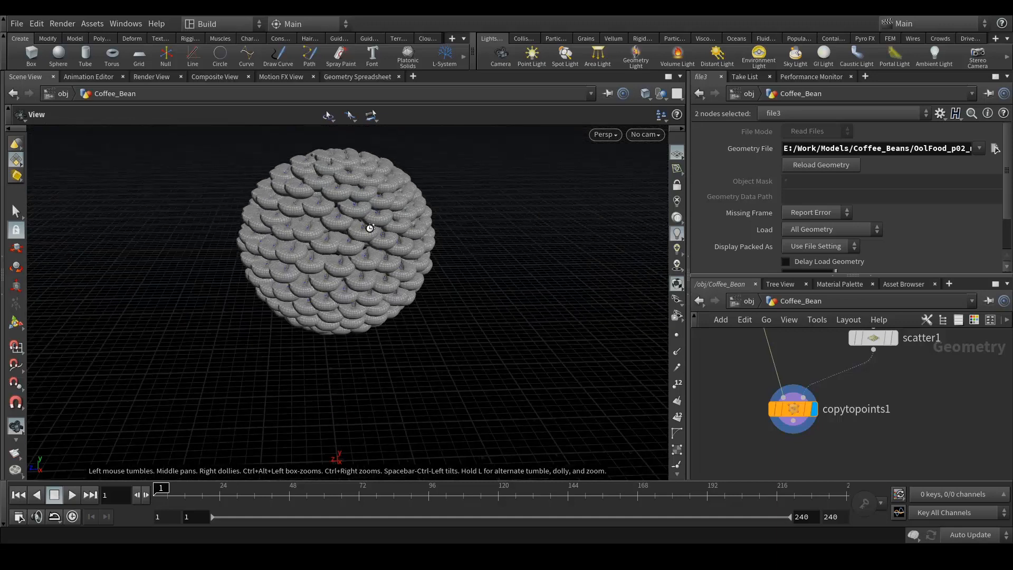
pyautogui.scroll(3, 369, 228)
pyautogui.moveTo(349, 239); pyautogui.dragTo(363, 285)
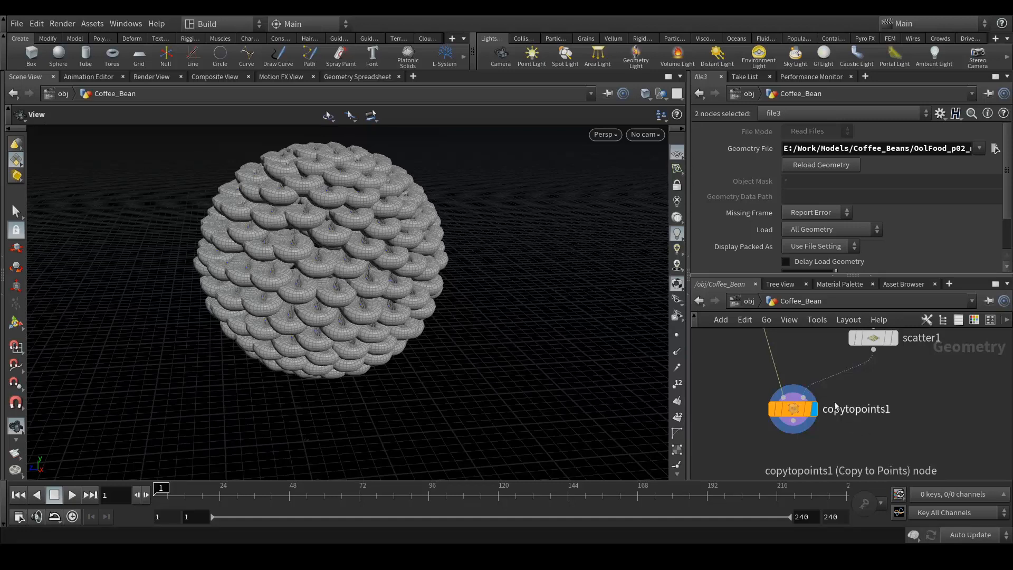
pyautogui.moveTo(724, 365); pyautogui.dragTo(753, 418, button='middle')
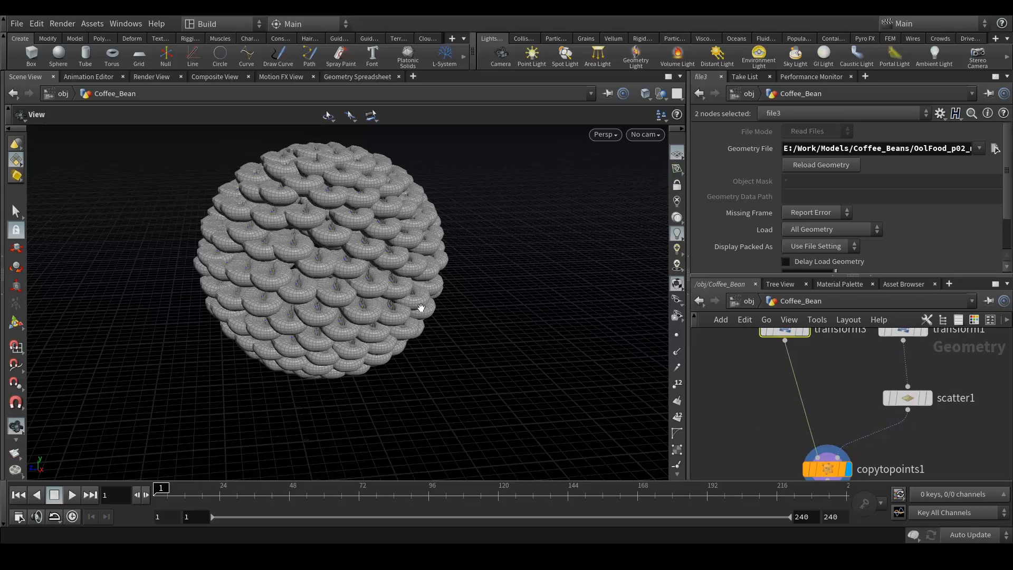
# Display scatter1 alone and examine how its points are distributed over the sphere
pyautogui.moveTo(850, 409); pyautogui.dragTo(775, 388, button='middle')
pyautogui.click(814, 347)
pyautogui.click(842, 352)
pyautogui.moveTo(908, 415); pyautogui.dragTo(907, 393, button='middle')
pyautogui.click(845, 393)
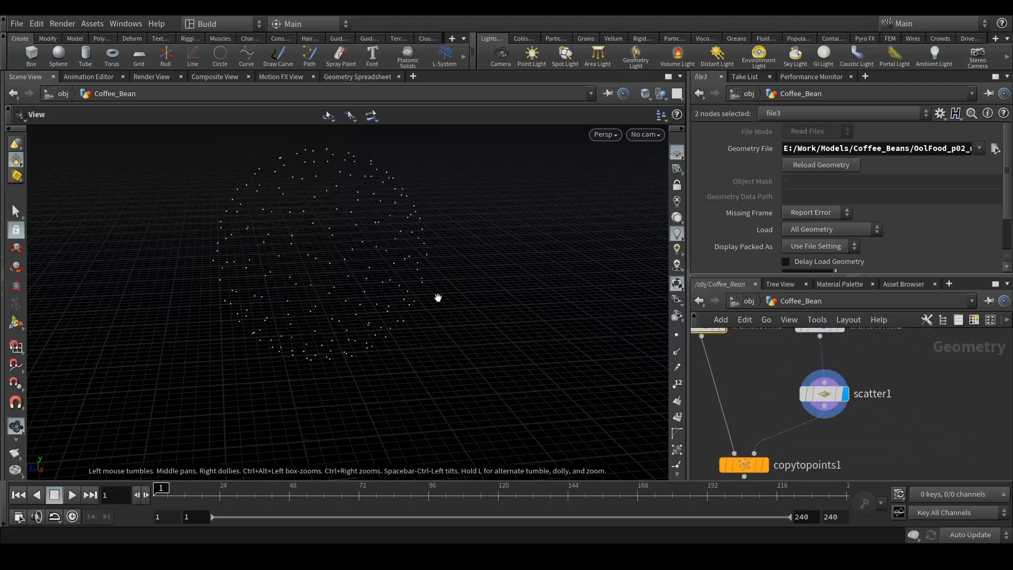
pyautogui.moveTo(324, 223); pyautogui.dragTo(413, 271)
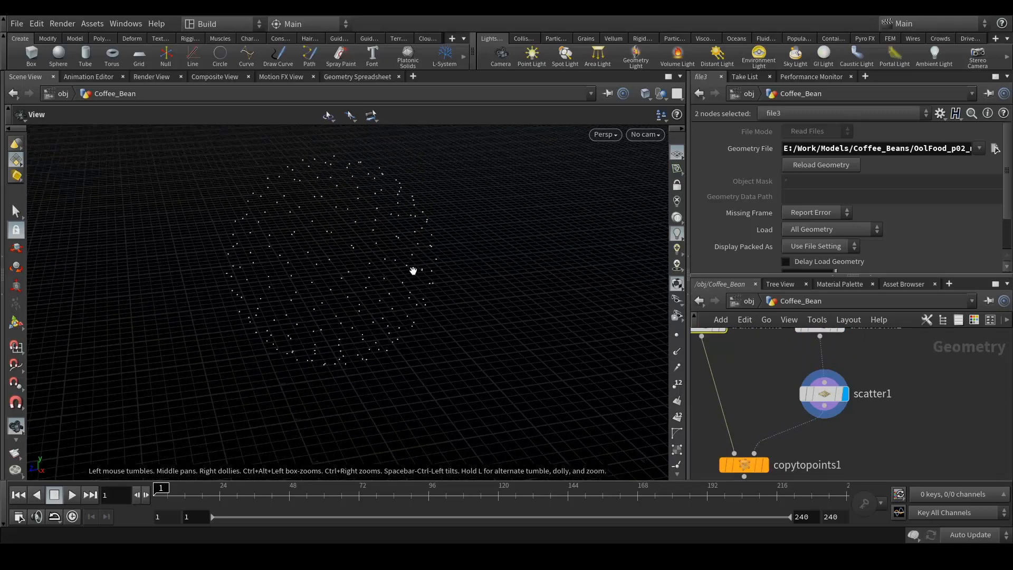
pyautogui.scroll(5, 341, 256)
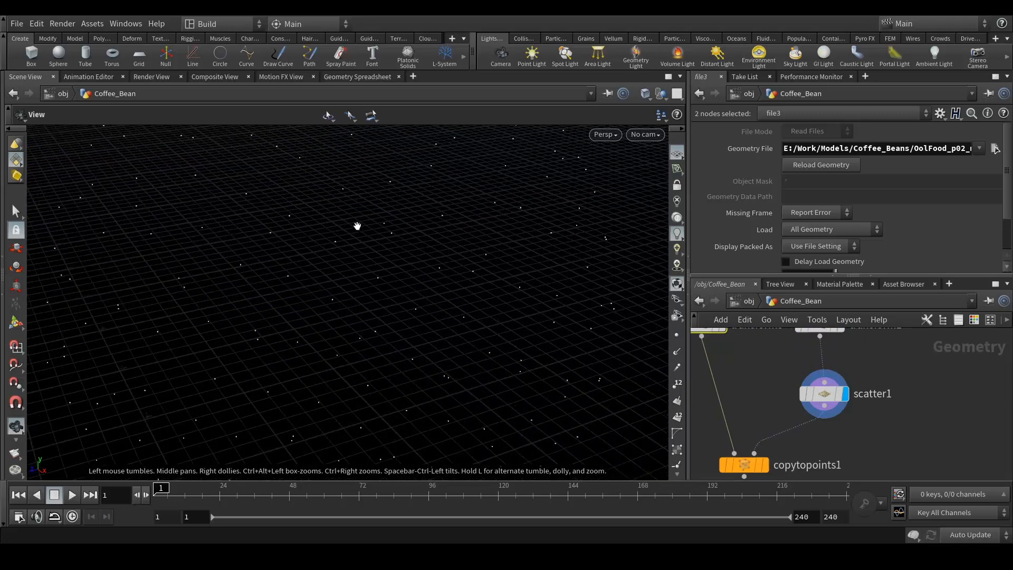
pyautogui.moveTo(326, 253); pyautogui.dragTo(361, 269)
pyautogui.scroll(-8, 359, 264)
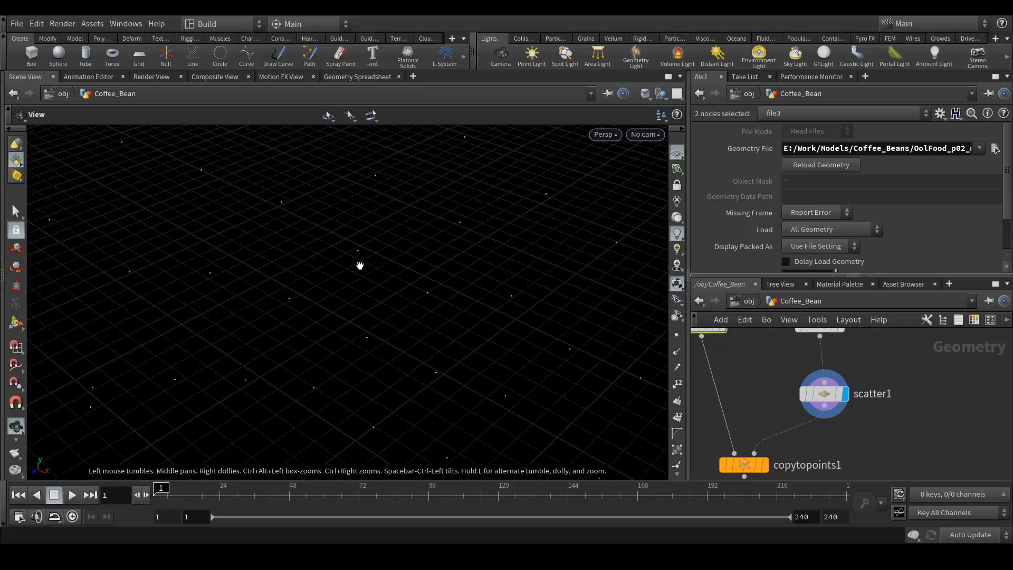
pyautogui.scroll(-6, 355, 255)
pyautogui.moveTo(356, 254); pyautogui.dragTo(393, 262)
pyautogui.scroll(4, 394, 266)
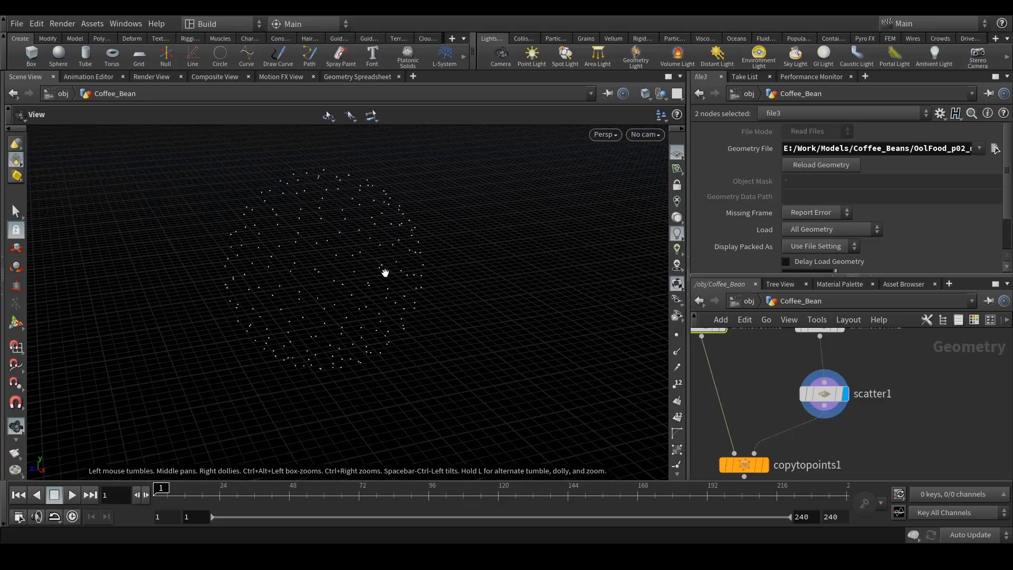
# Move scatter1 further down its branch to make room beneath transform1
pyautogui.moveTo(872, 454); pyautogui.dragTo(807, 411, button='middle')
pyautogui.scroll(-2, 821, 400)
pyautogui.moveTo(850, 380)
pyautogui.mouseDown(button='middle')
pyautogui.moveTo(853, 419)
pyautogui.moveTo(843, 397)
pyautogui.mouseUp(button='middle')
pyautogui.moveTo(793, 424); pyautogui.dragTo(790, 447)
pyautogui.moveTo(817, 402); pyautogui.dragTo(821, 409, button='middle')
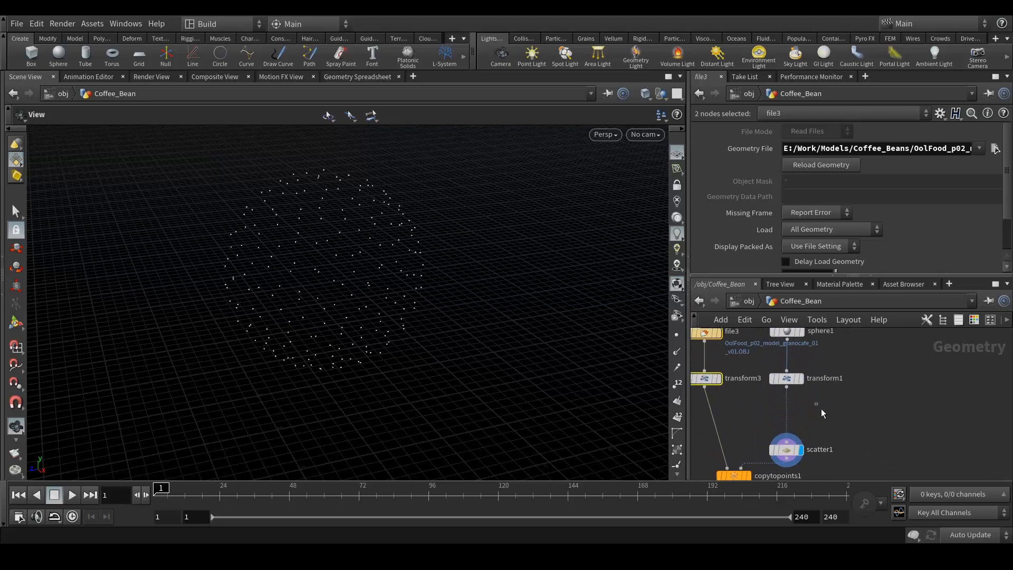
# Insert an IsoOffset node on the wire between transform1 and scatter1
pyautogui.click(824, 412)
pyautogui.press('Tab')
pyautogui.write('i')
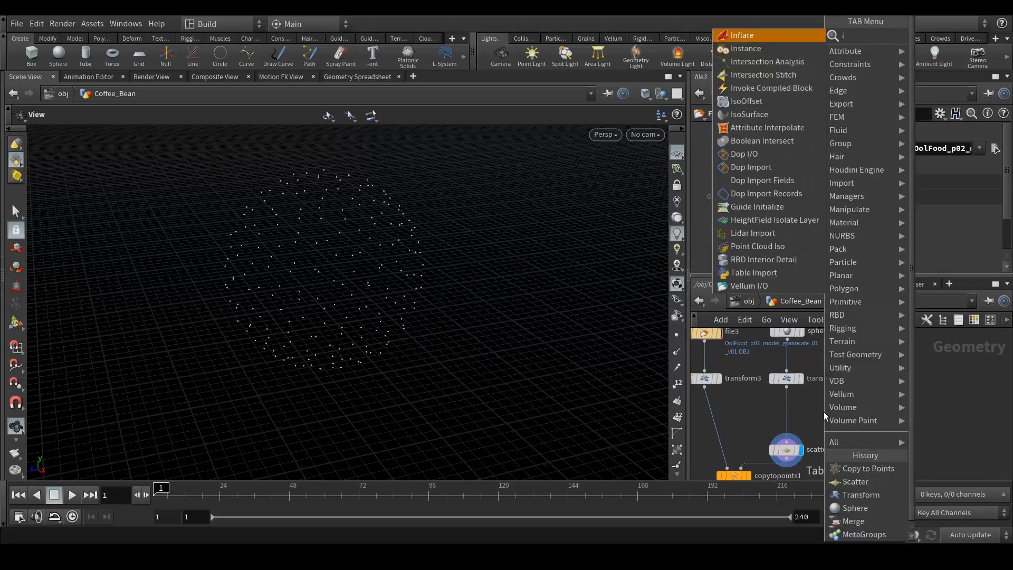
pyautogui.write('so')
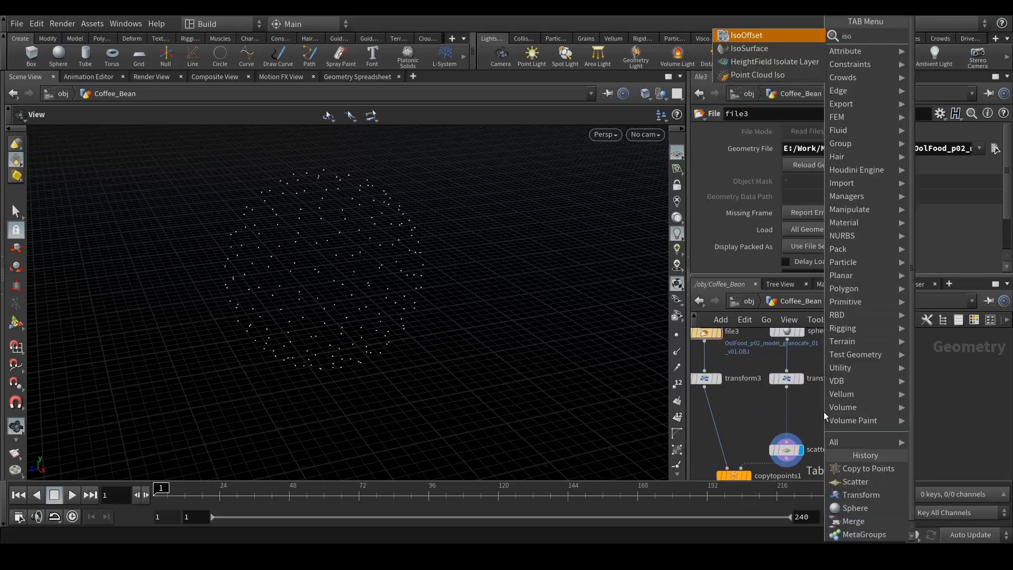
pyautogui.press('Return')
pyautogui.moveTo(826, 416); pyautogui.dragTo(792, 412)
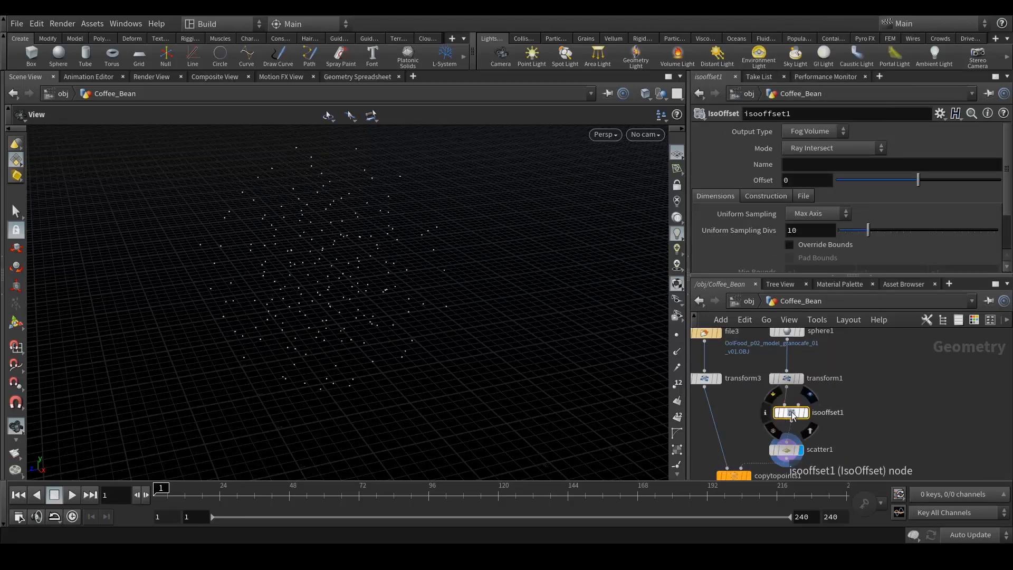
# Preview the isooffset1 fog volume and the points that scatter1 generates inside it
pyautogui.moveTo(340, 273); pyautogui.dragTo(294, 220)
pyautogui.click(805, 415)
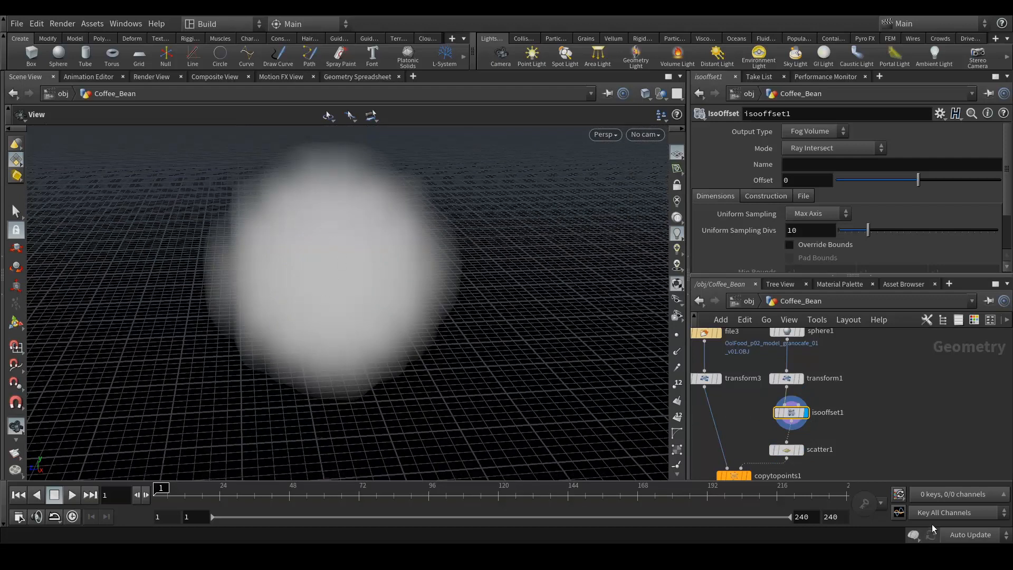
pyautogui.click(801, 449)
pyautogui.moveTo(816, 389); pyautogui.dragTo(818, 405, button='middle')
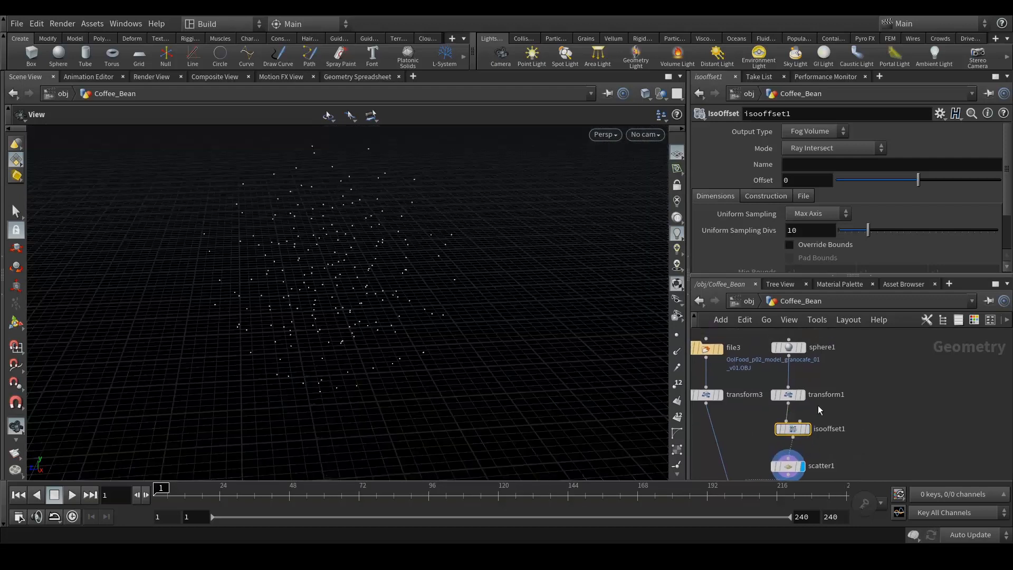
# Display transform1 and spread transform1 and isooffset1 apart to make room between them
pyautogui.click(804, 396)
pyautogui.scroll(-2, 798, 396)
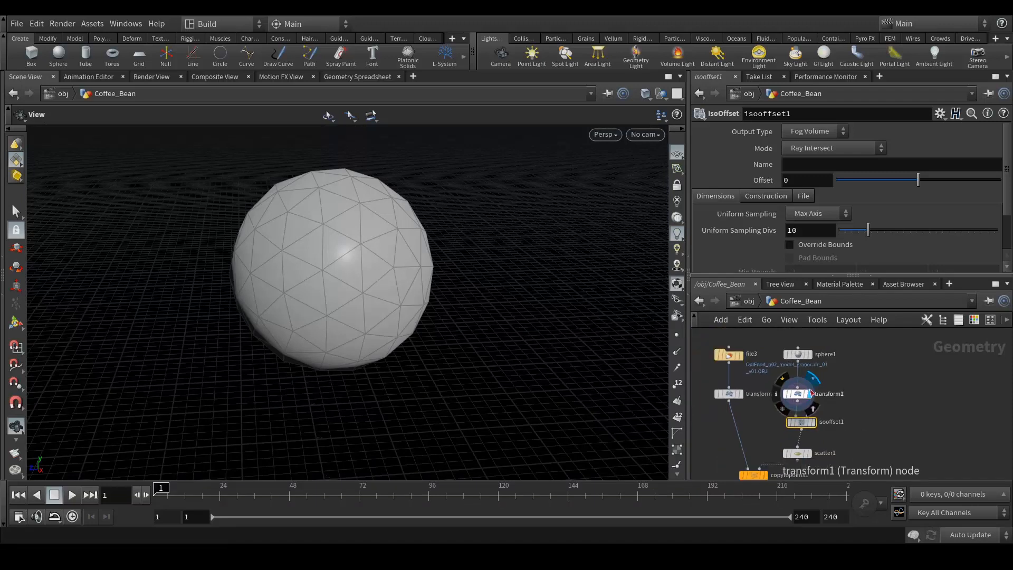
pyautogui.moveTo(798, 399); pyautogui.dragTo(797, 387)
pyautogui.moveTo(809, 425); pyautogui.dragTo(806, 433)
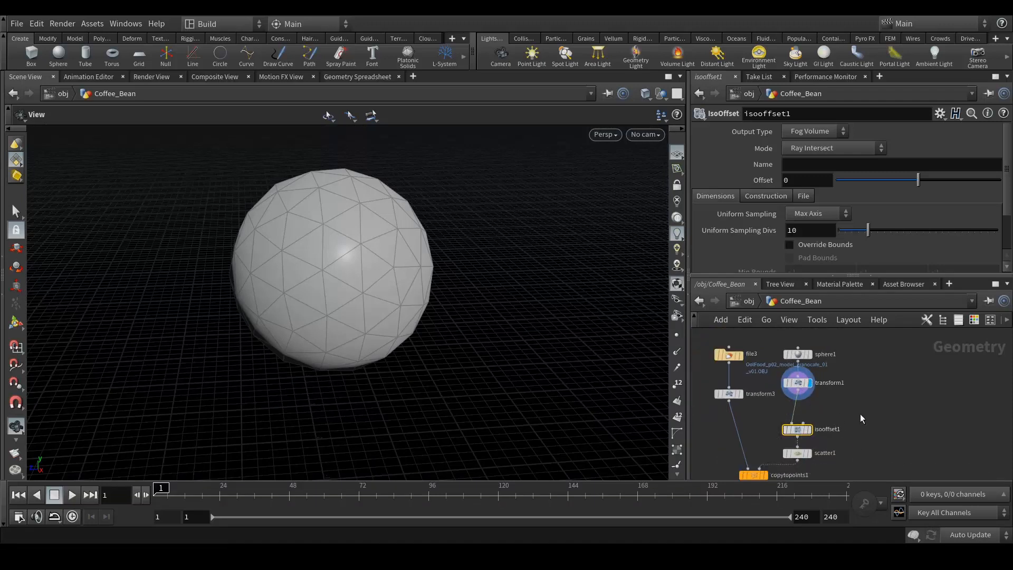
pyautogui.moveTo(853, 412); pyautogui.dragTo(856, 417, button='middle')
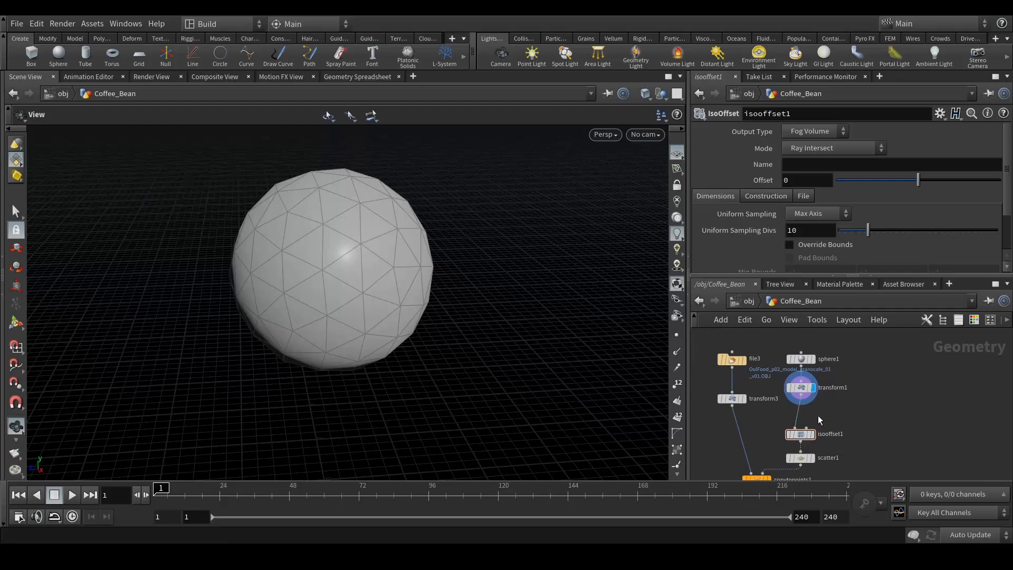
# Insert a Mountain node on the wire between transform1 and isooffset1
pyautogui.press('Tab')
pyautogui.write('mou')
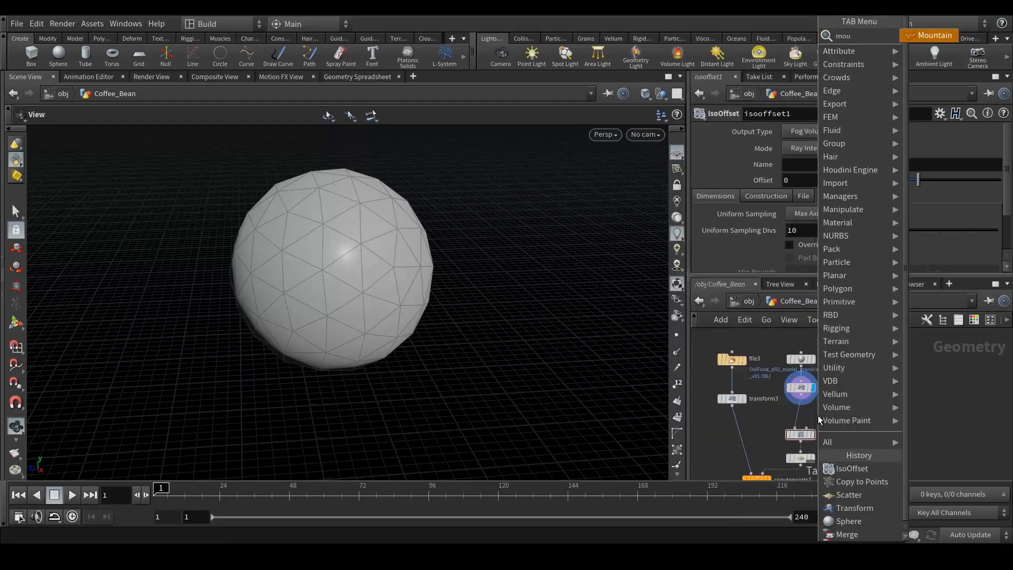
pyautogui.press('Return')
pyautogui.click(818, 416)
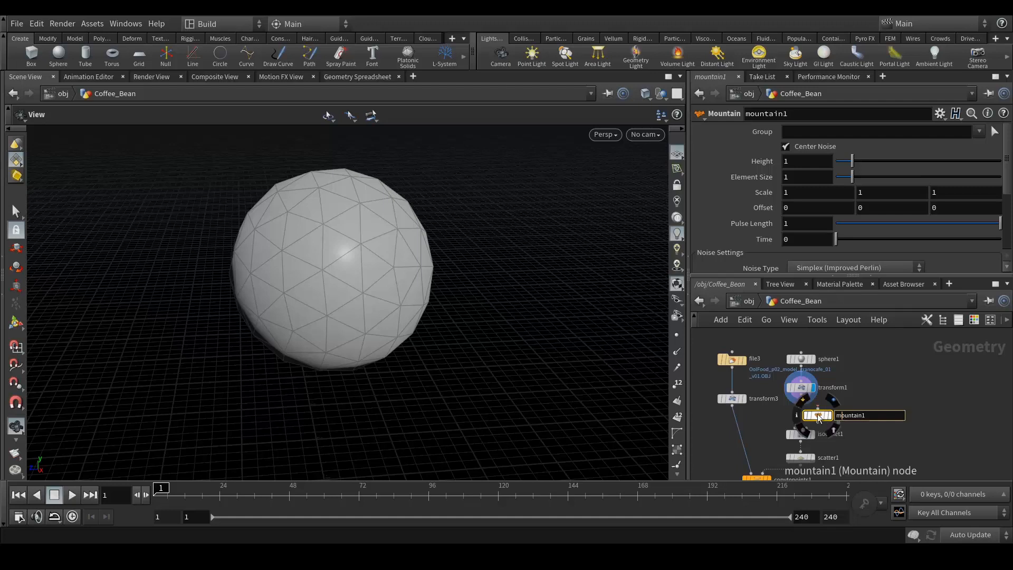
pyautogui.scroll(3, 845, 421)
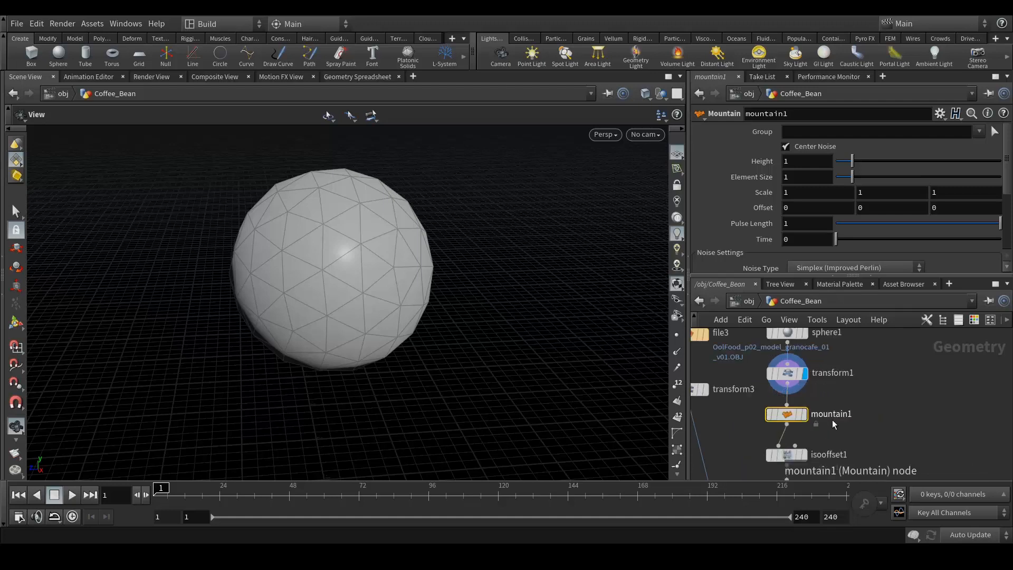
# Display mountain1 and set its noise Height to 1.86 and Element Size to 0.71
pyautogui.moveTo(804, 434)
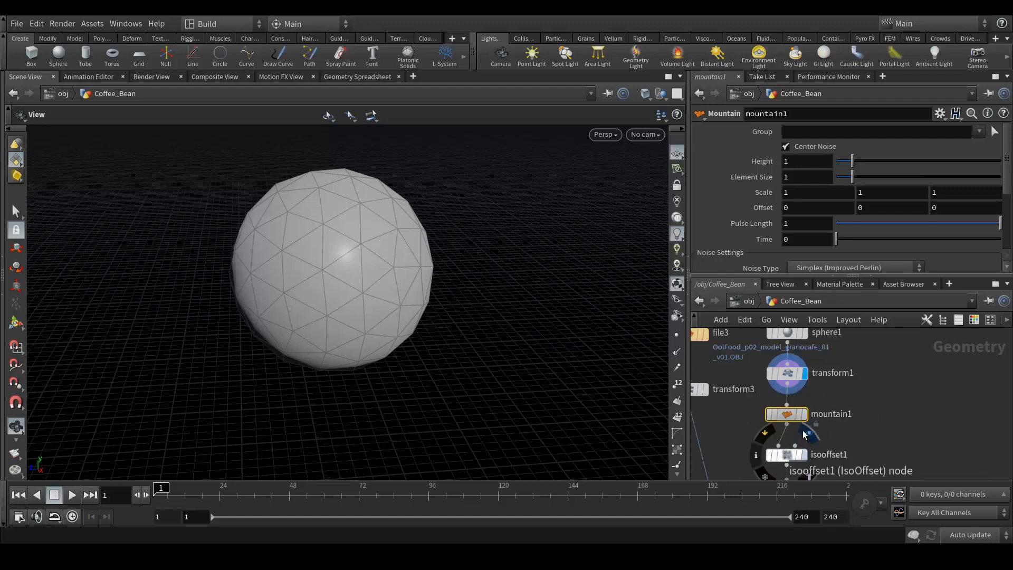
pyautogui.click(804, 413)
pyautogui.moveTo(468, 289); pyautogui.dragTo(441, 242)
pyautogui.moveTo(851, 160)
pyautogui.mouseDown()
pyautogui.moveTo(862, 170)
pyautogui.moveTo(848, 177)
pyautogui.mouseUp()
# Preview the deformed shape's isooffset1 volume and the scatter1 points within it
pyautogui.moveTo(821, 461); pyautogui.dragTo(828, 391, button='middle')
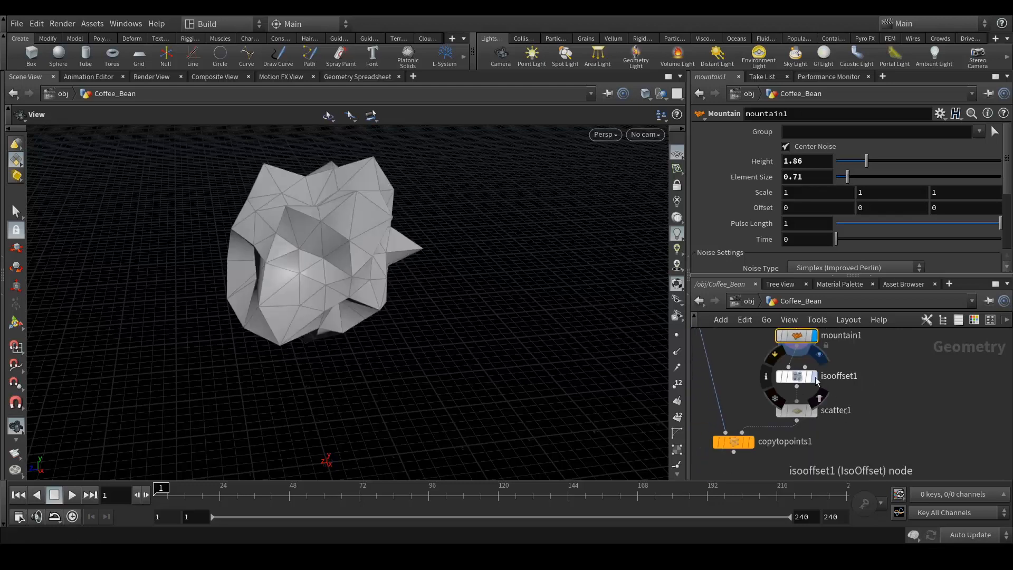
pyautogui.click(815, 377)
pyautogui.moveTo(361, 248); pyautogui.dragTo(282, 211)
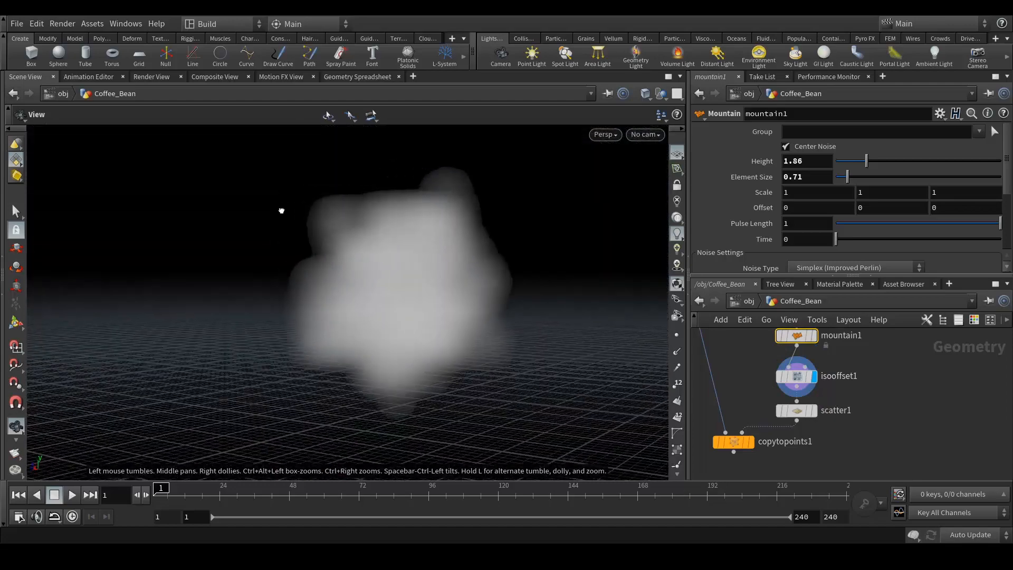
pyautogui.click(815, 410)
pyautogui.moveTo(442, 294); pyautogui.dragTo(356, 264)
# Move copytopoints1 slightly lower and make it the displayed node to show the beans on the new points
pyautogui.moveTo(761, 443); pyautogui.dragTo(753, 458)
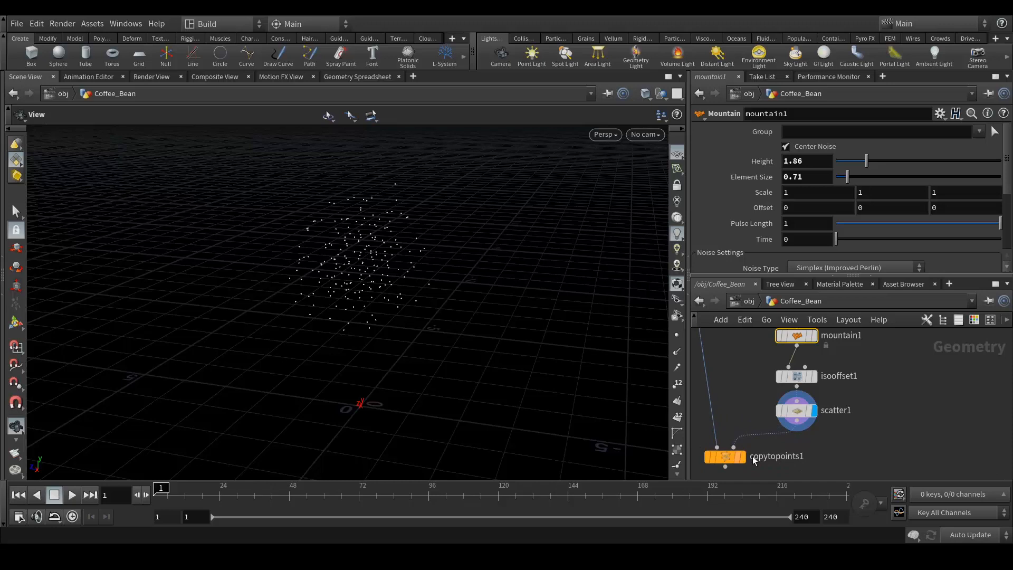
pyautogui.moveTo(754, 459); pyautogui.dragTo(769, 397, button='middle')
pyautogui.click(759, 394)
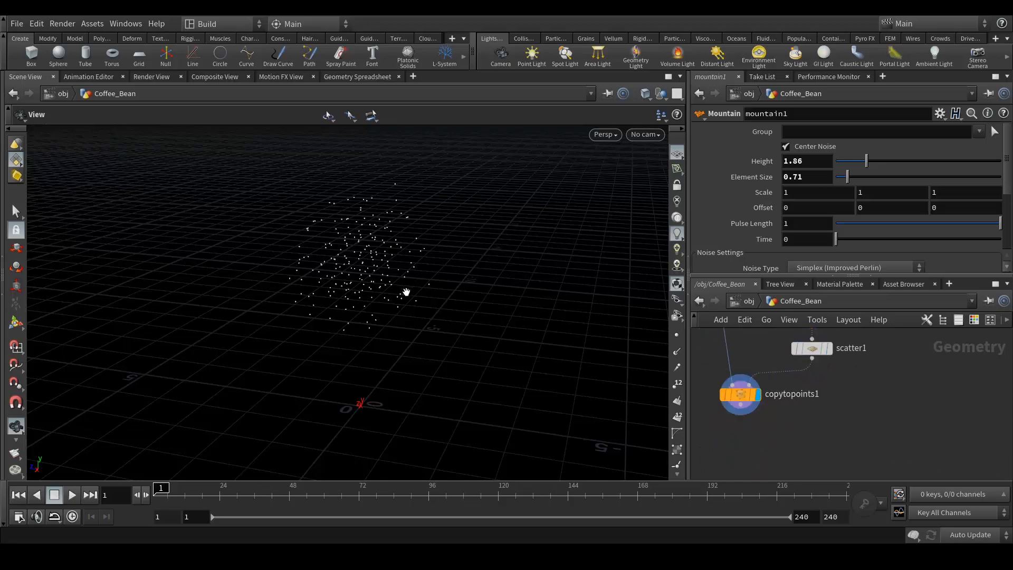
pyautogui.moveTo(387, 226); pyautogui.dragTo(414, 235)
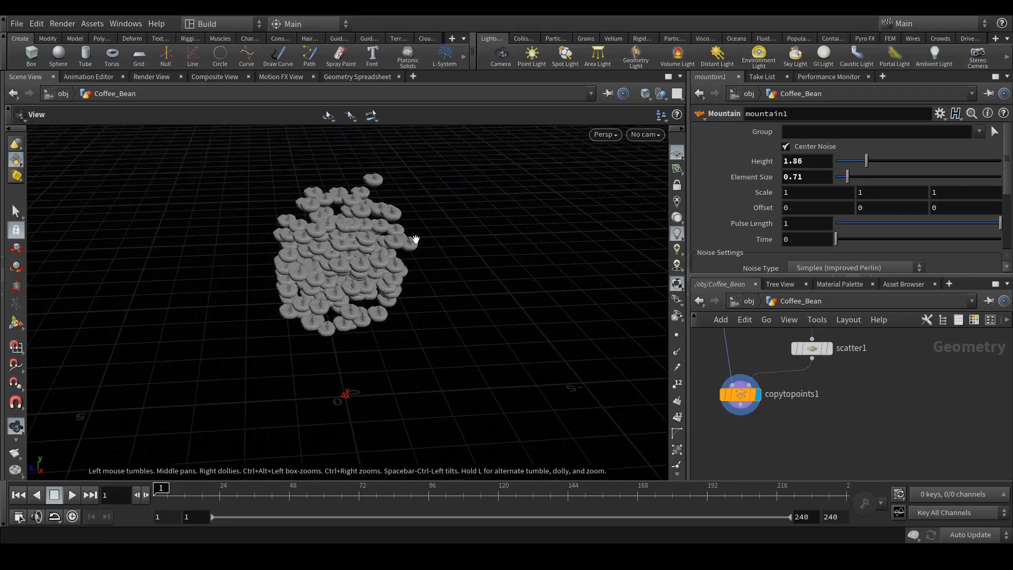
# Set the Force Total Count of scatter1 to 100
pyautogui.scroll(3, 869, 412)
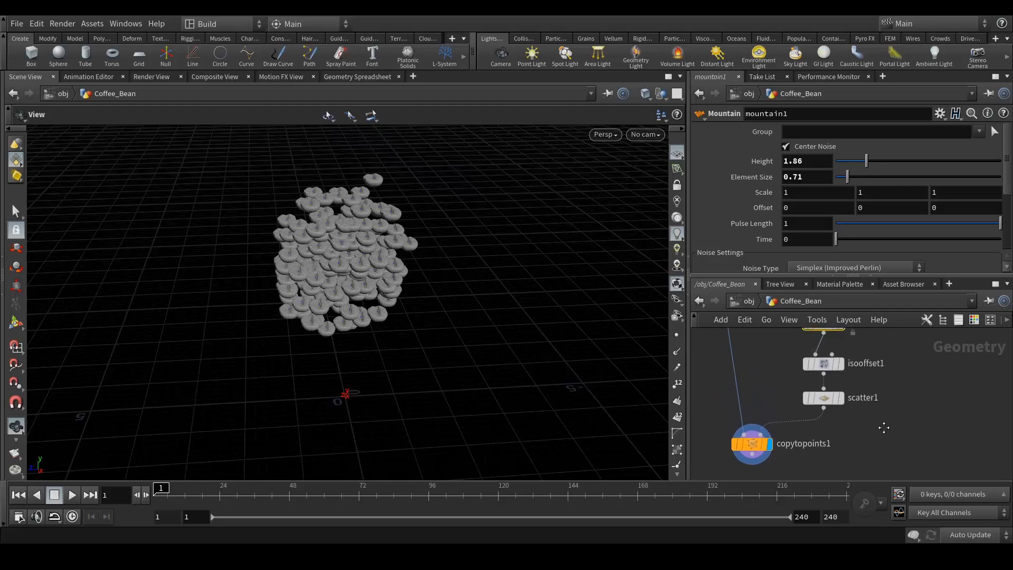
pyautogui.click(823, 398)
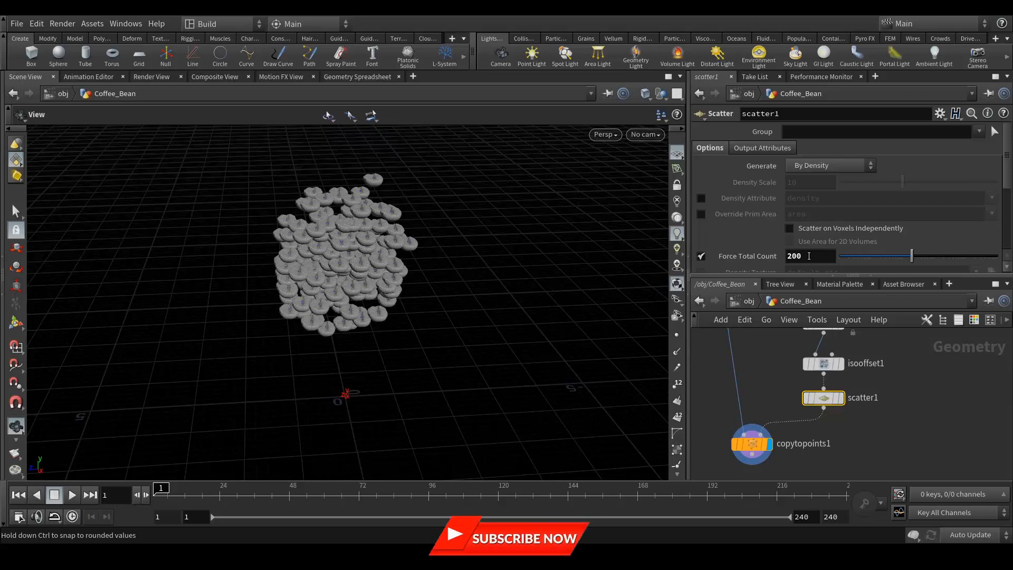
pyautogui.moveTo(809, 256); pyautogui.dragTo(783, 257)
pyautogui.write('100')
pyautogui.press('Return')
pyautogui.moveTo(361, 250); pyautogui.dragTo(536, 346)
# Bring up the mountain1 parameters and examine the orientation of the copied beans
pyautogui.moveTo(921, 351); pyautogui.dragTo(922, 394, button='middle')
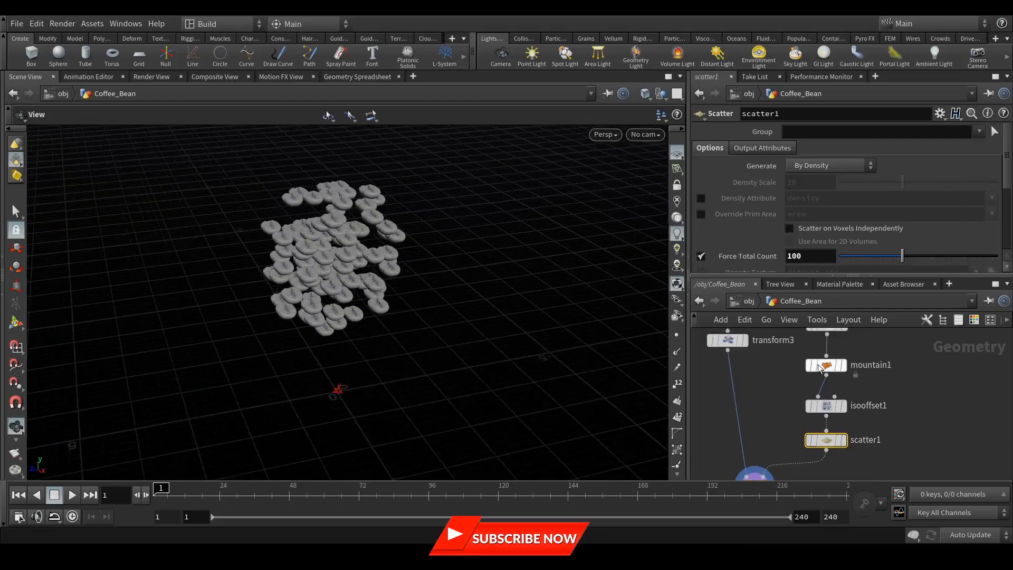
pyautogui.click(826, 365)
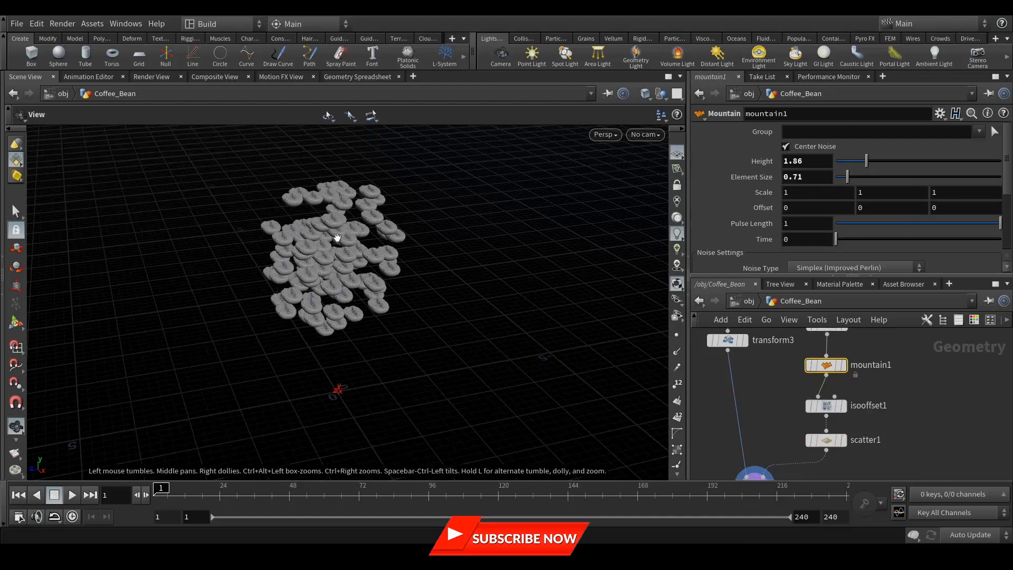
pyautogui.moveTo(926, 449); pyautogui.dragTo(899, 421, button='middle')
pyautogui.moveTo(325, 257); pyautogui.dragTo(364, 251)
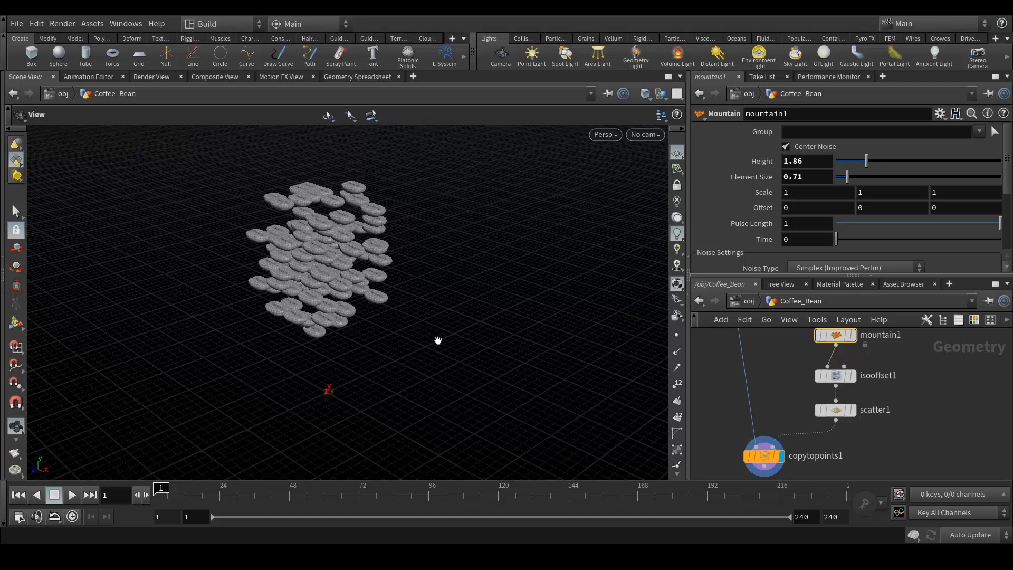
# Insert an Attribute Randomize node on the wire between scatter1 and copytopoints1
pyautogui.press('Tab')
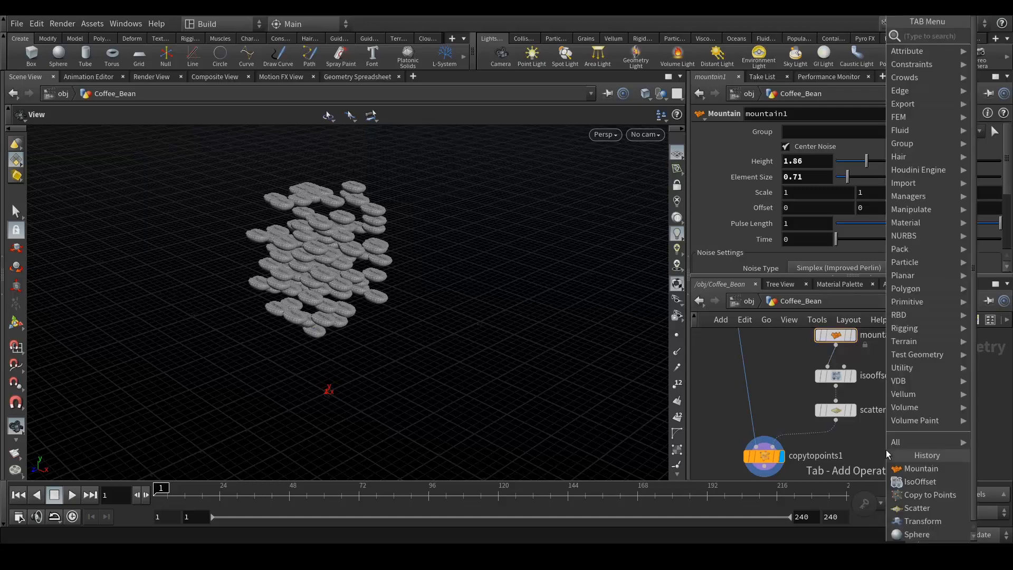
pyautogui.write('rand')
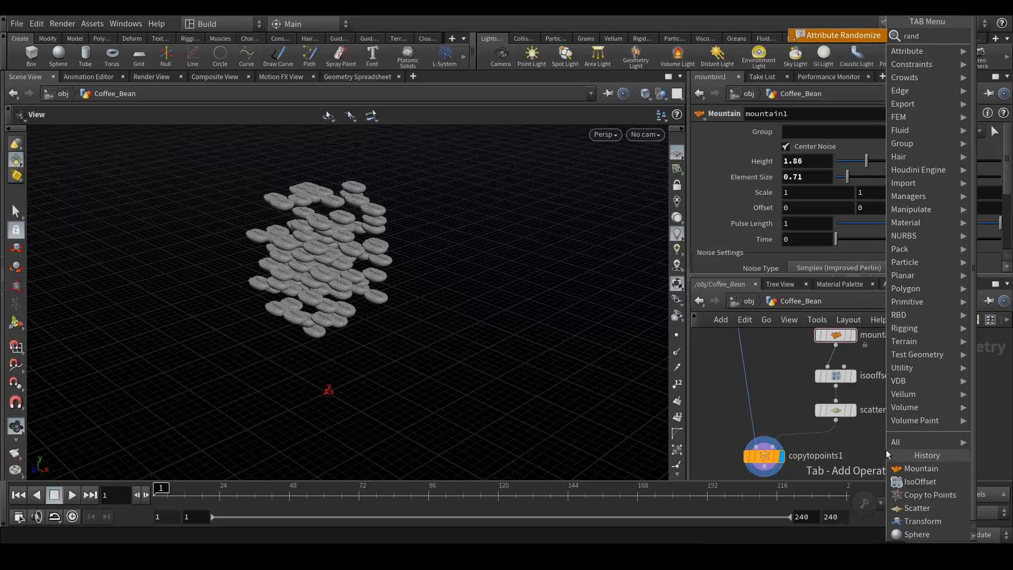
pyautogui.press('Return')
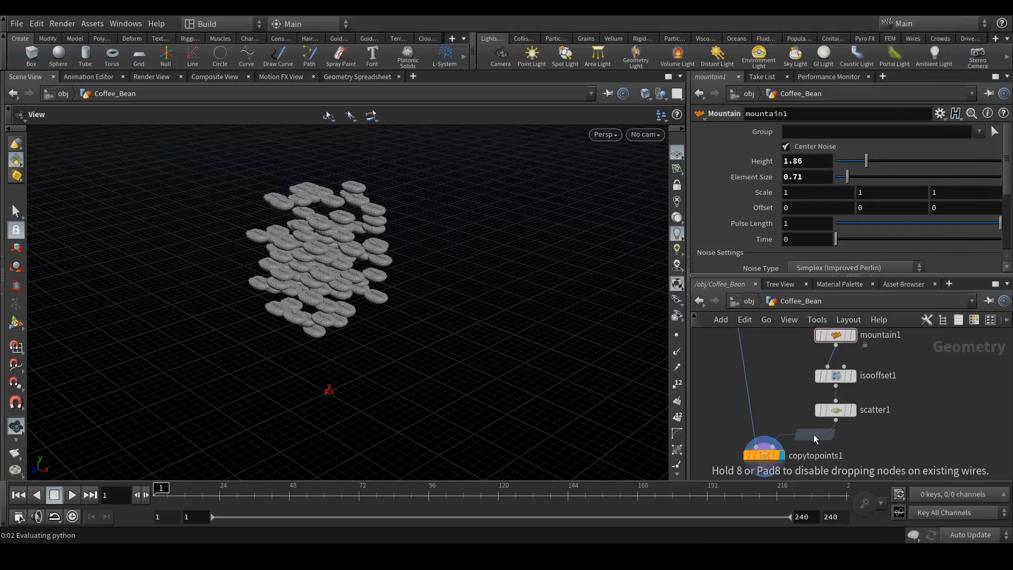
pyautogui.click(807, 436)
pyautogui.moveTo(813, 440)
pyautogui.mouseDown()
pyautogui.moveTo(920, 444)
pyautogui.moveTo(824, 440)
pyautogui.mouseUp()
pyautogui.moveTo(922, 424); pyautogui.dragTo(929, 396, button='middle')
pyautogui.scroll(3, 817, 427)
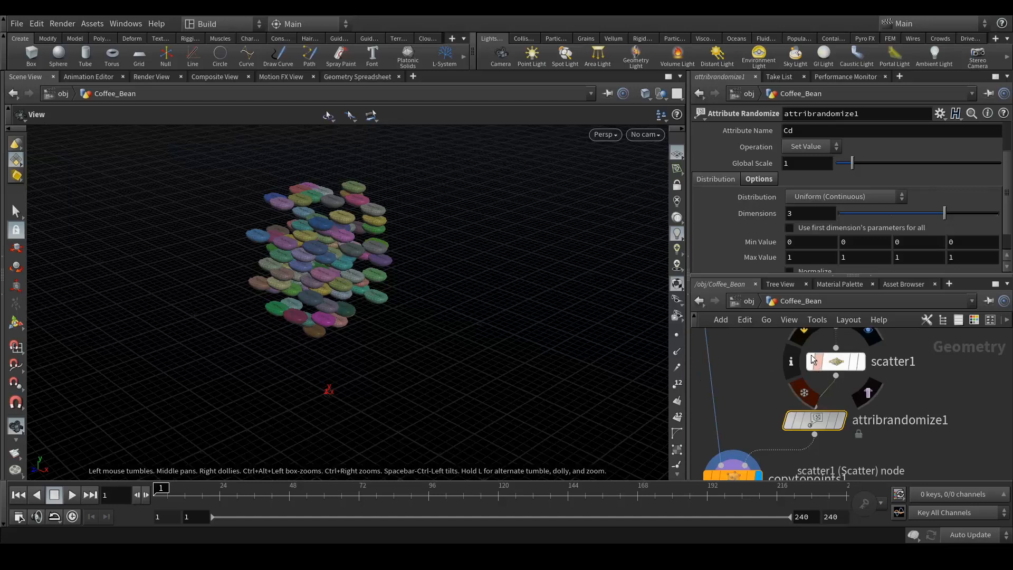
# Make attribrandomize1 randomize the orient attribute with 4 dimensions and view the rotated beans from another angle
pyautogui.scroll(3, 696, 190)
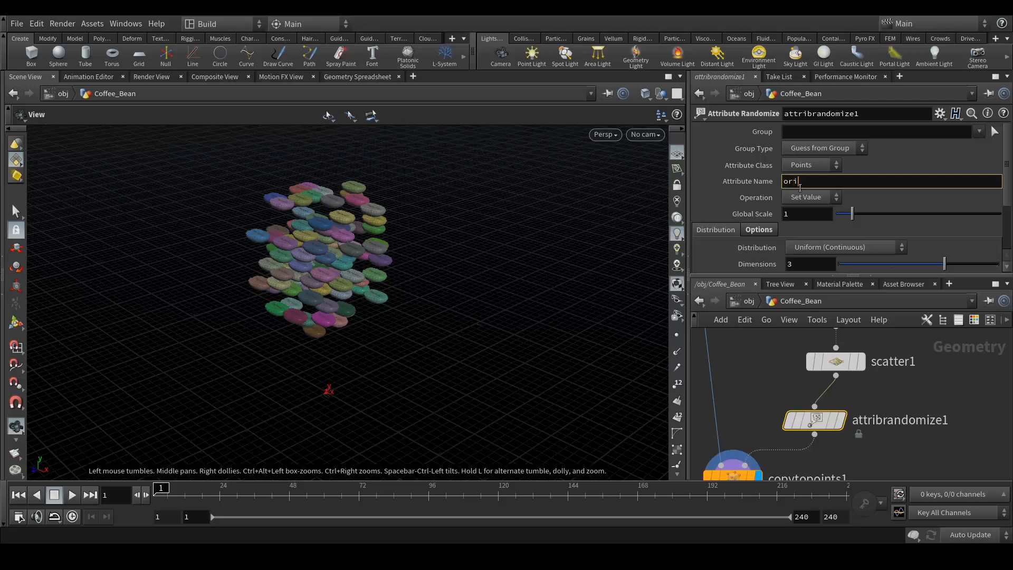
pyautogui.press('Return')
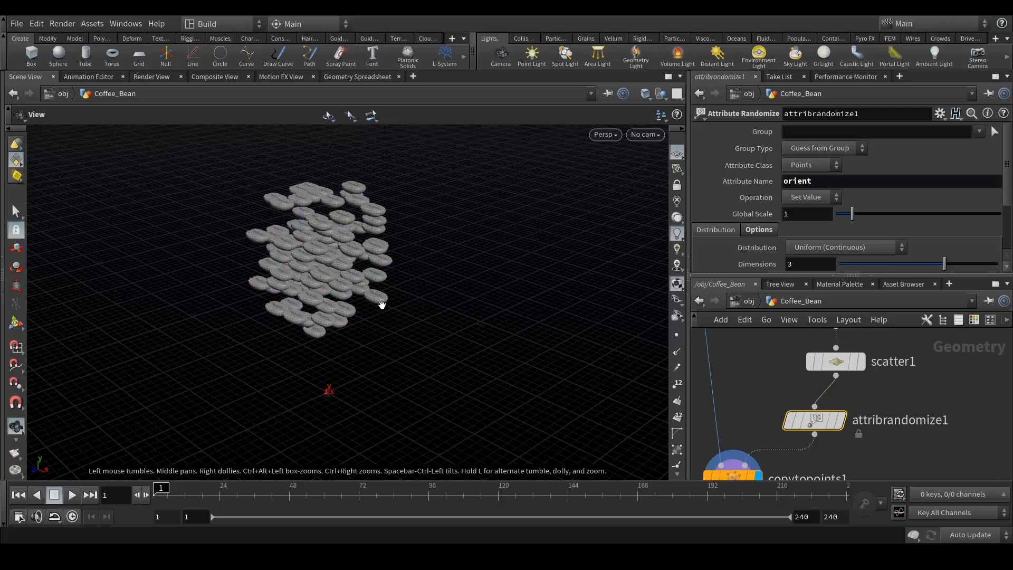
pyautogui.scroll(-2, 743, 236)
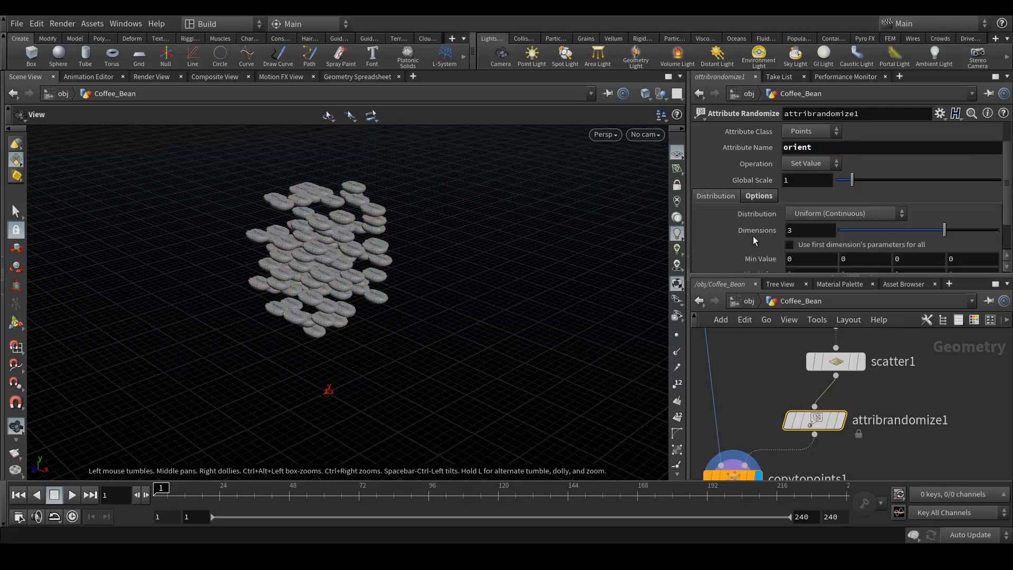
pyautogui.click(785, 231)
pyautogui.press('Return')
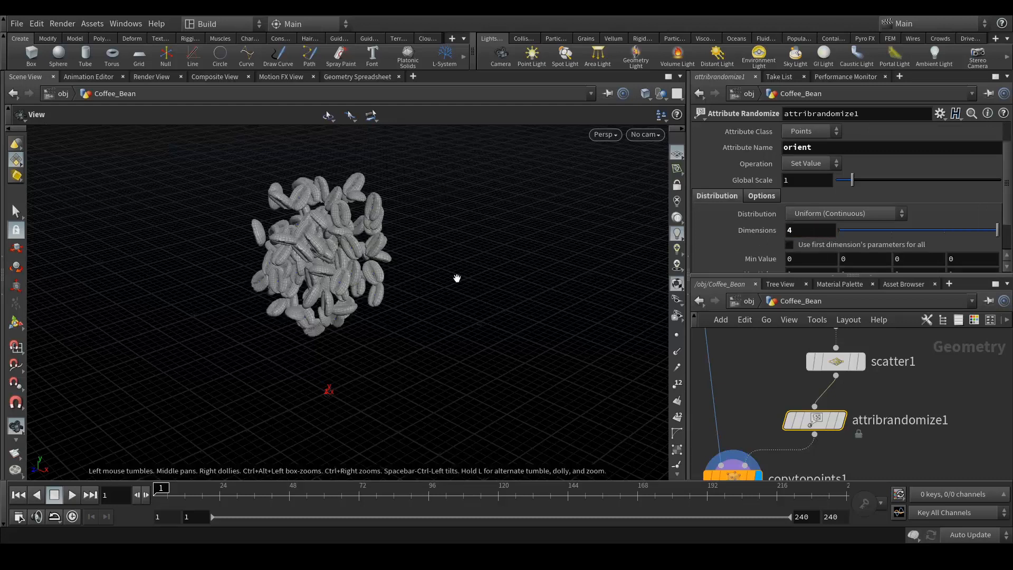
pyautogui.moveTo(292, 215); pyautogui.dragTo(333, 267)
pyautogui.moveTo(397, 302); pyautogui.dragTo(475, 333)
# Move copytopoints1 down and insert a second Attribute Randomize node on the wire below attribrandomize1
pyautogui.moveTo(913, 461); pyautogui.dragTo(948, 392, button='middle')
pyautogui.moveTo(767, 413); pyautogui.dragTo(765, 445)
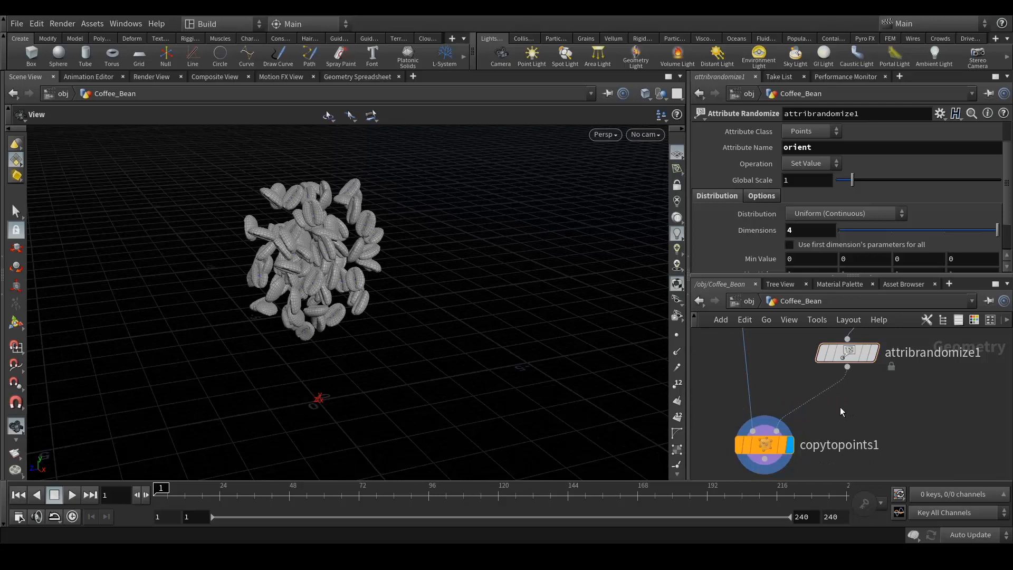
pyautogui.press('Tab')
pyautogui.write('ran')
pyautogui.press('Return')
pyautogui.click(840, 409)
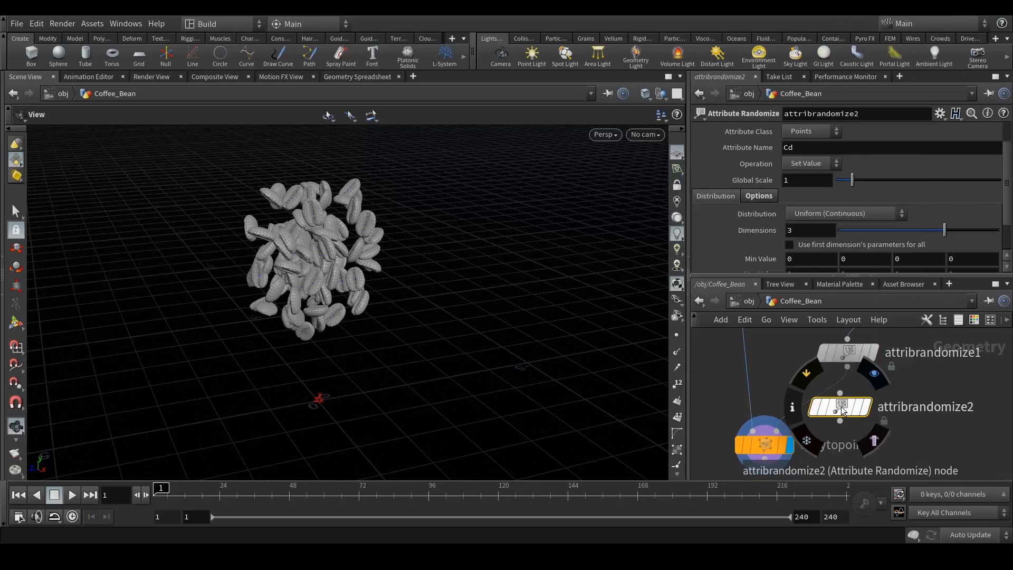
pyautogui.moveTo(842, 411)
pyautogui.mouseDown()
pyautogui.moveTo(874, 417)
pyautogui.moveTo(835, 408)
pyautogui.mouseUp()
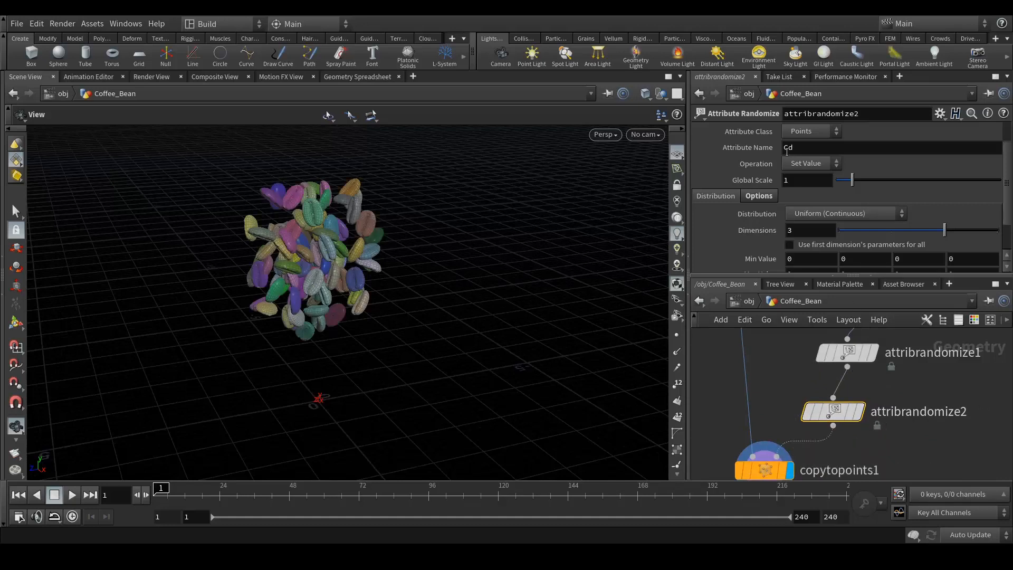
# Try randomizing the beans' size by setting the attribute name of attribrandomize2 to pscale
pyautogui.moveTo(793, 147); pyautogui.dragTo(783, 147)
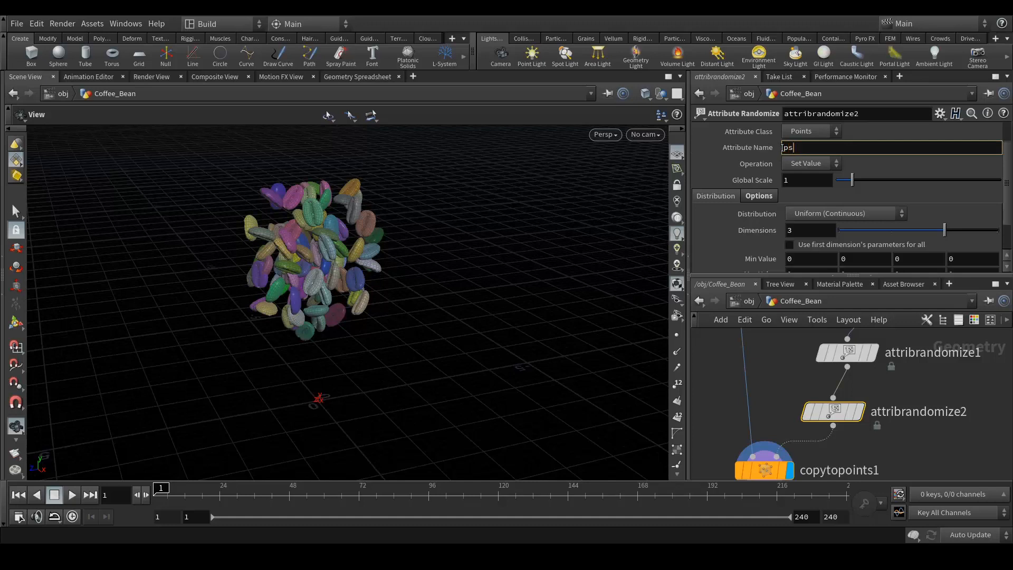
pyautogui.write('pscale')
pyautogui.press('Return')
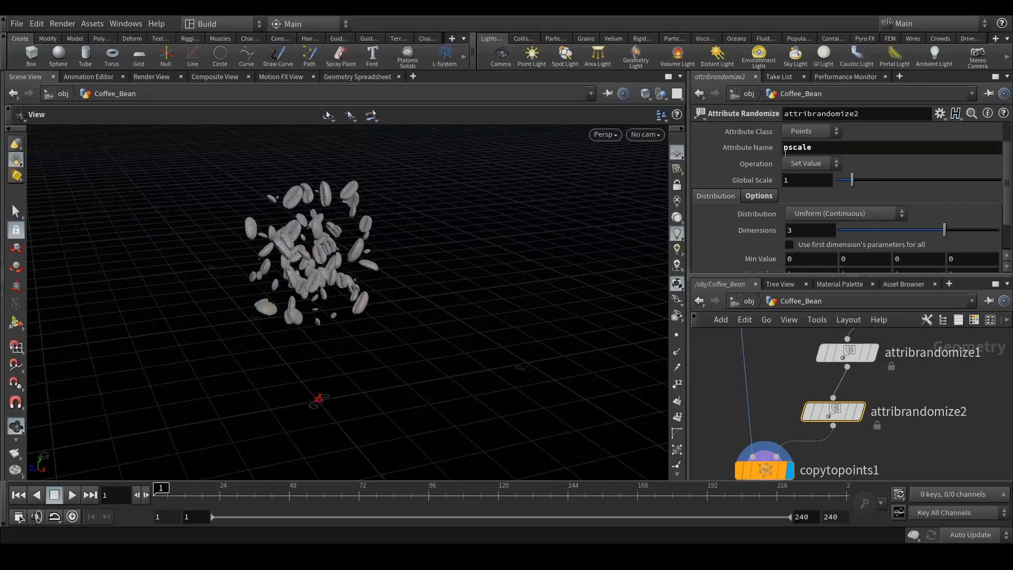
pyautogui.scroll(10, 317, 239)
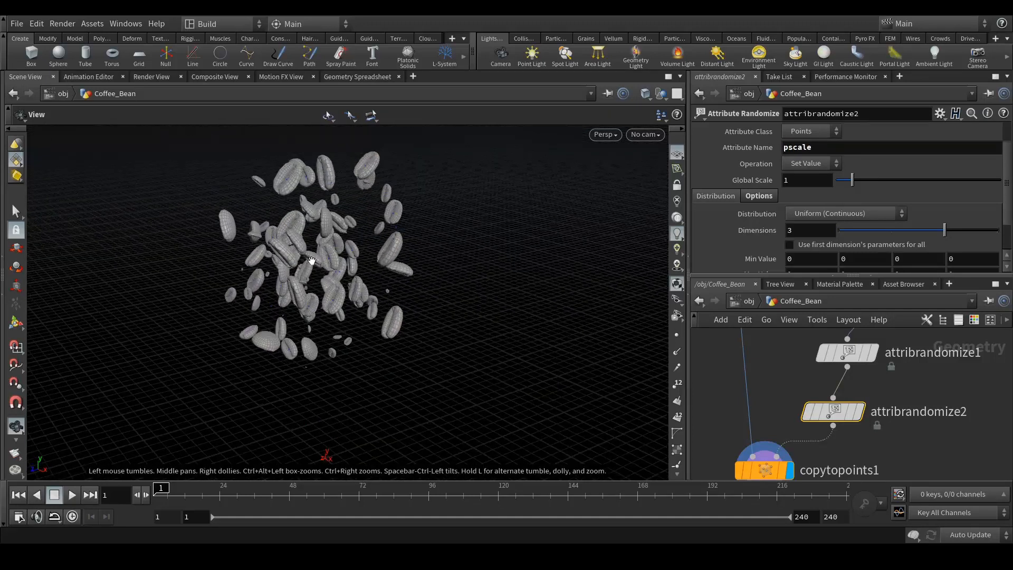
pyautogui.moveTo(293, 180); pyautogui.dragTo(323, 150)
pyautogui.scroll(-2, 829, 248)
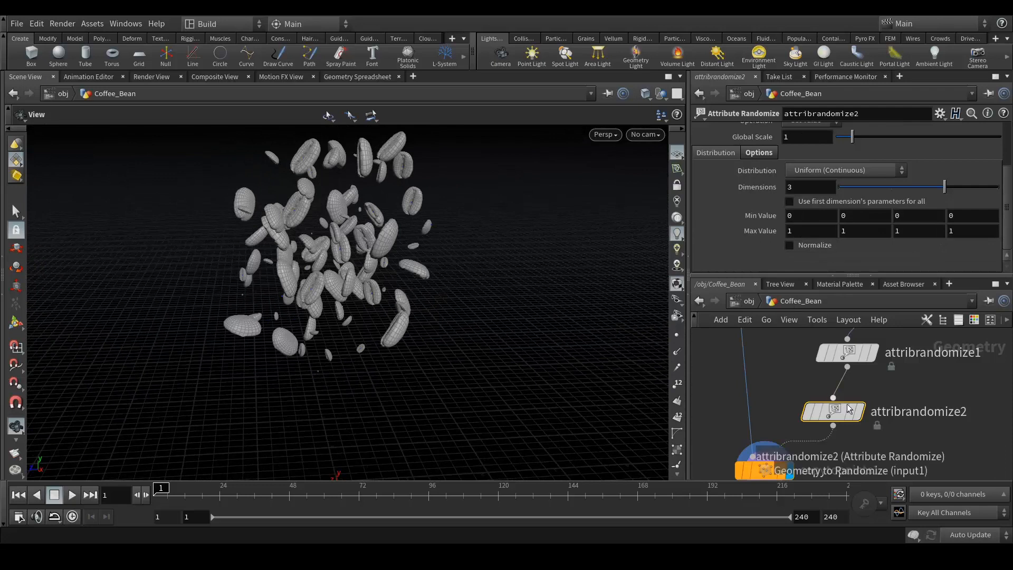
# Delete the attribrandomize2 node so the beans are copied without the random pscale
pyautogui.moveTo(845, 416)
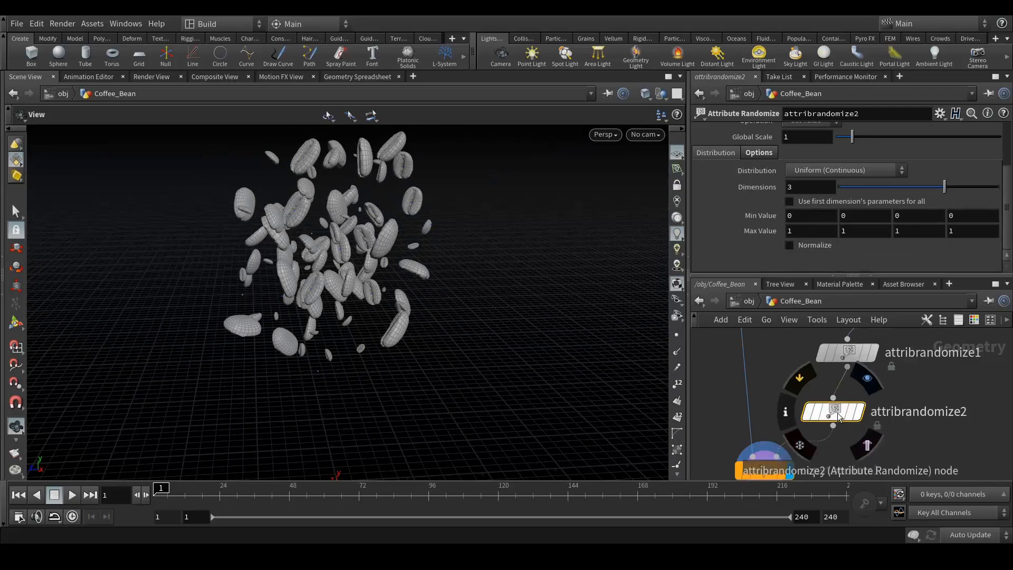
pyautogui.press('Delete')
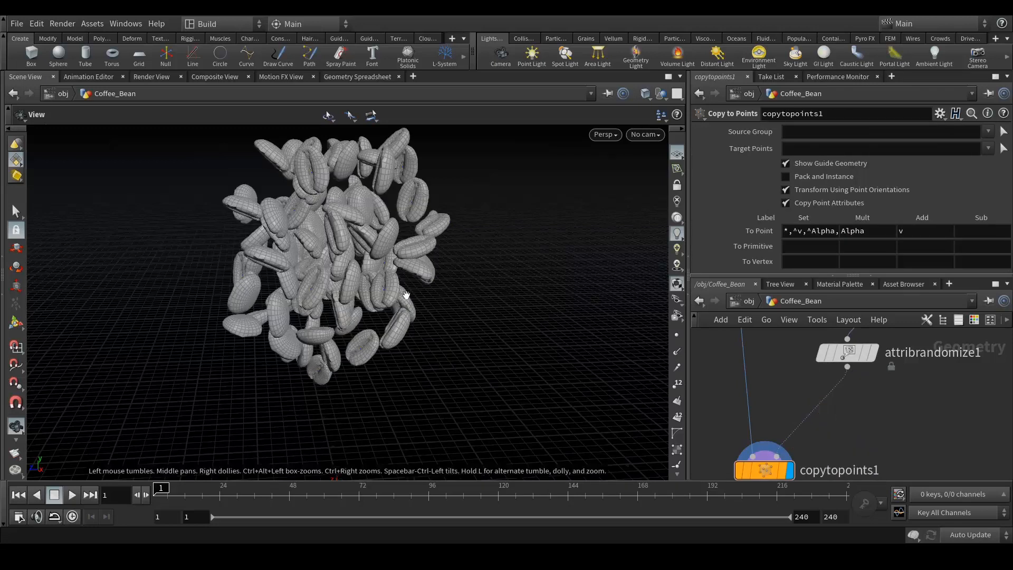
pyautogui.moveTo(355, 235)
pyautogui.mouseDown()
pyautogui.moveTo(330, 232)
pyautogui.moveTo(355, 226)
pyautogui.mouseUp()
pyautogui.scroll(-5, 353, 225)
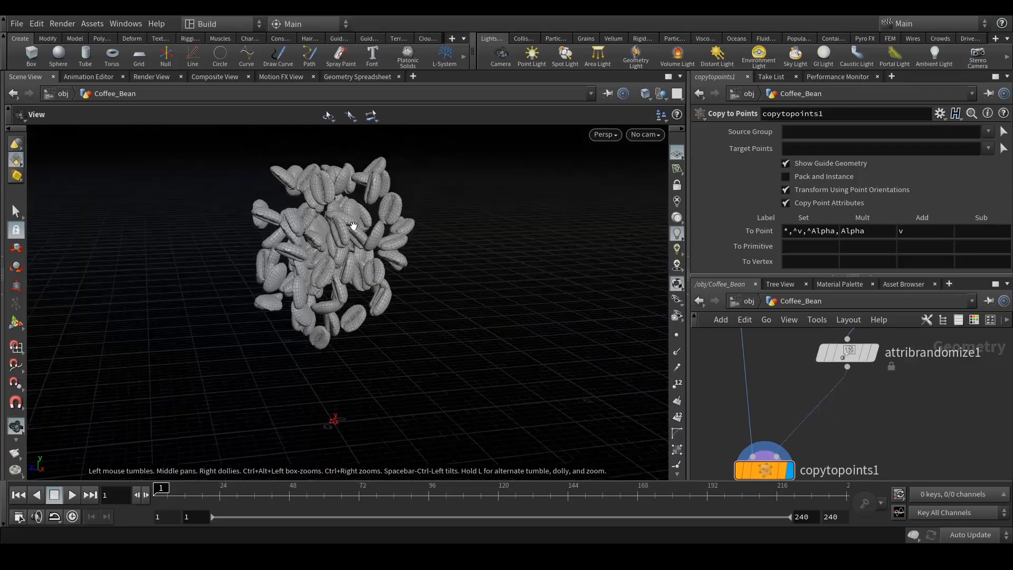
pyautogui.scroll(-6, 903, 375)
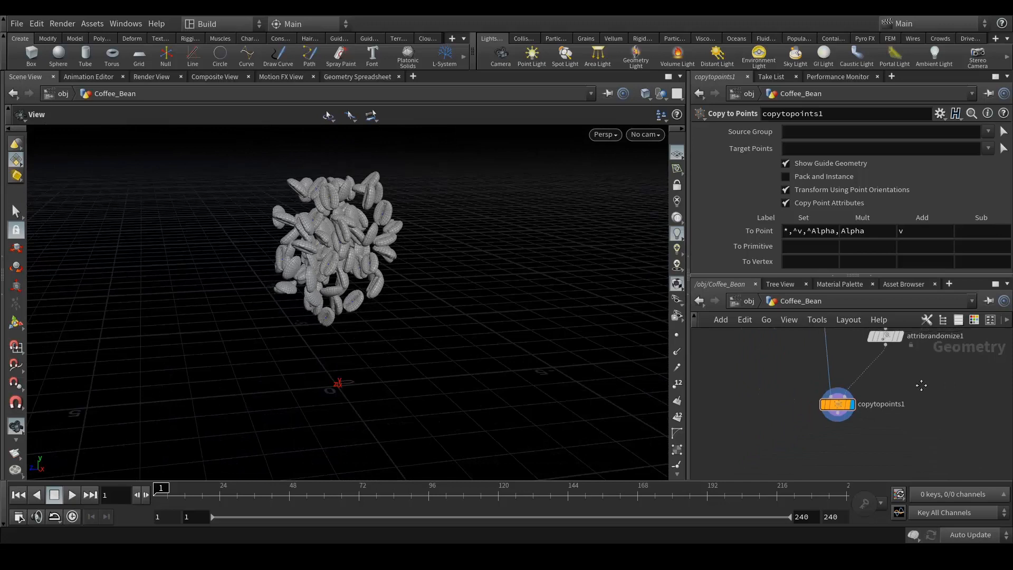
pyautogui.scroll(3, 913, 420)
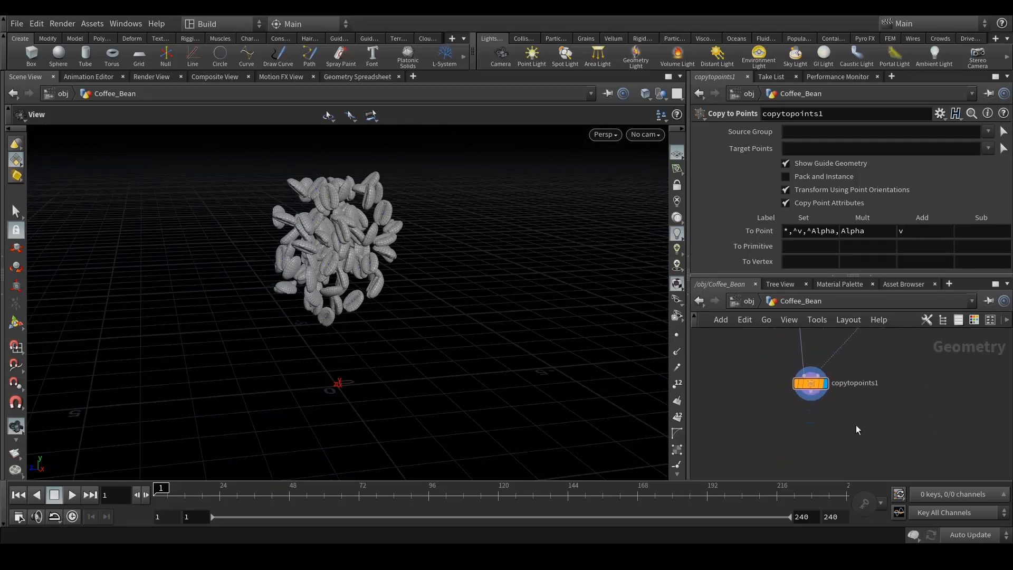
pyautogui.scroll(3, 841, 409)
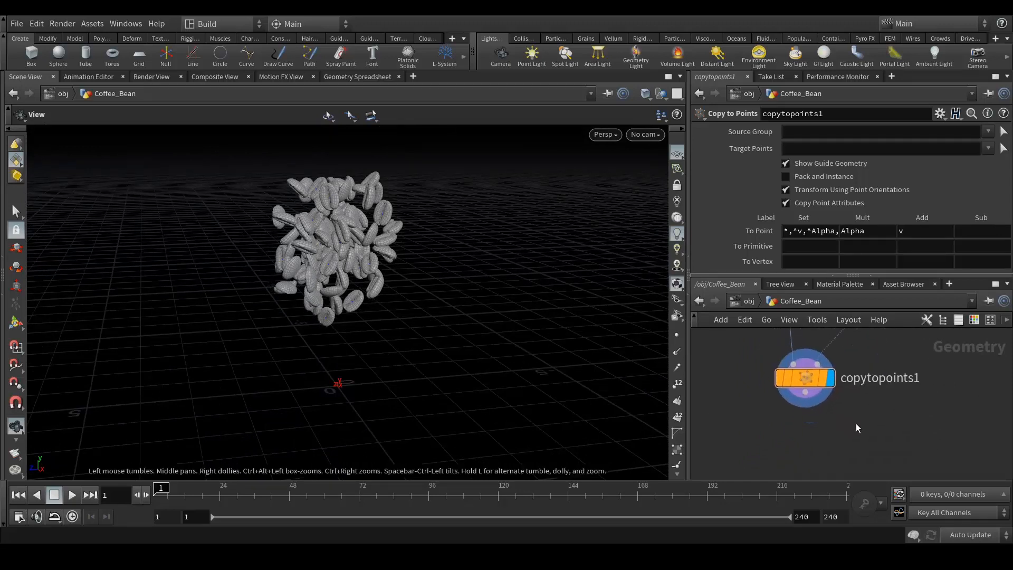
# Check the point and polygon counts of copytopoints1 in its node info and look over the bean copies
pyautogui.moveTo(808, 407)
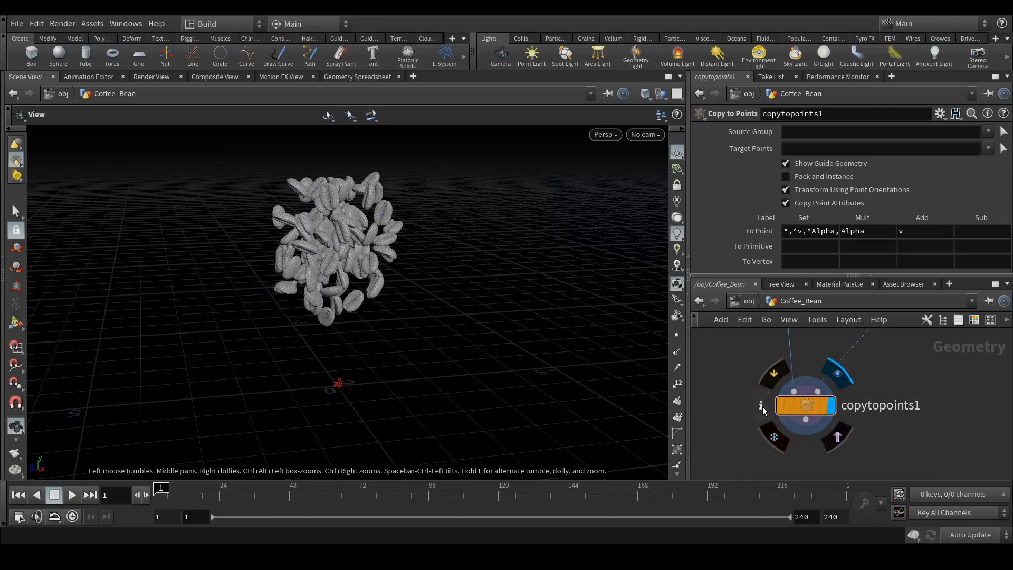
pyautogui.click(762, 406)
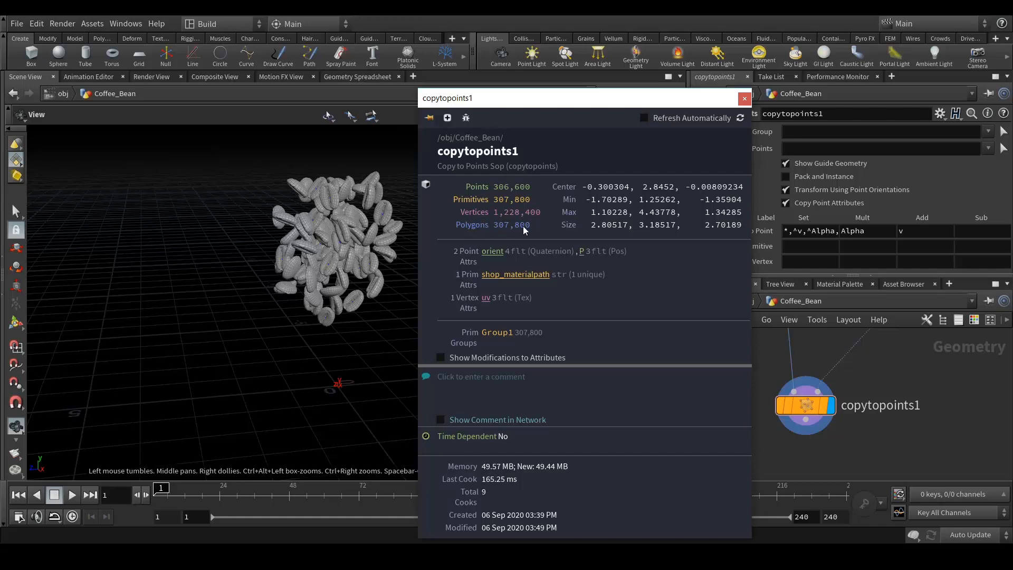
pyautogui.moveTo(377, 248); pyautogui.dragTo(402, 254)
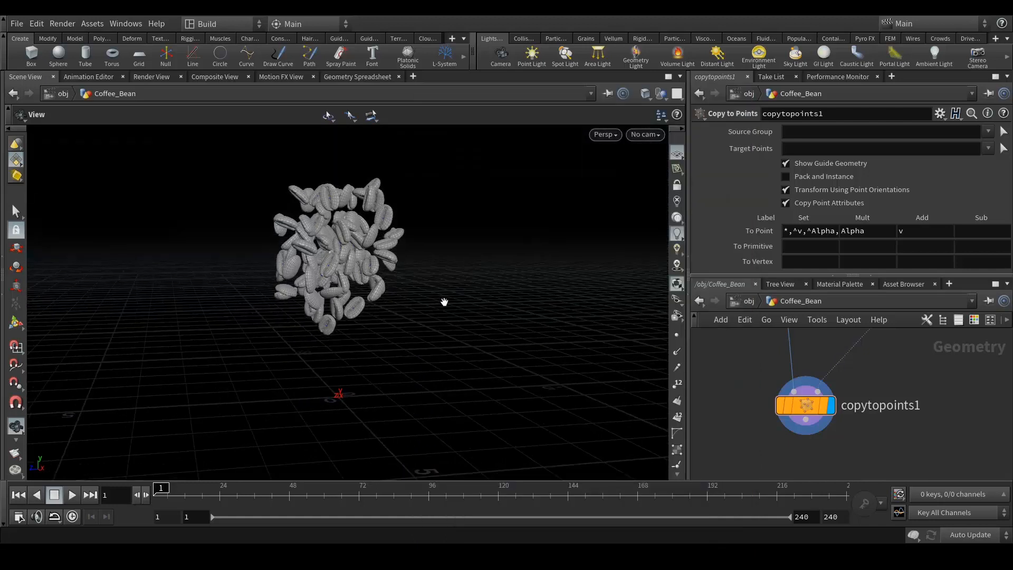
pyautogui.moveTo(444, 299); pyautogui.dragTo(404, 292)
pyautogui.moveTo(372, 258); pyautogui.dragTo(390, 280)
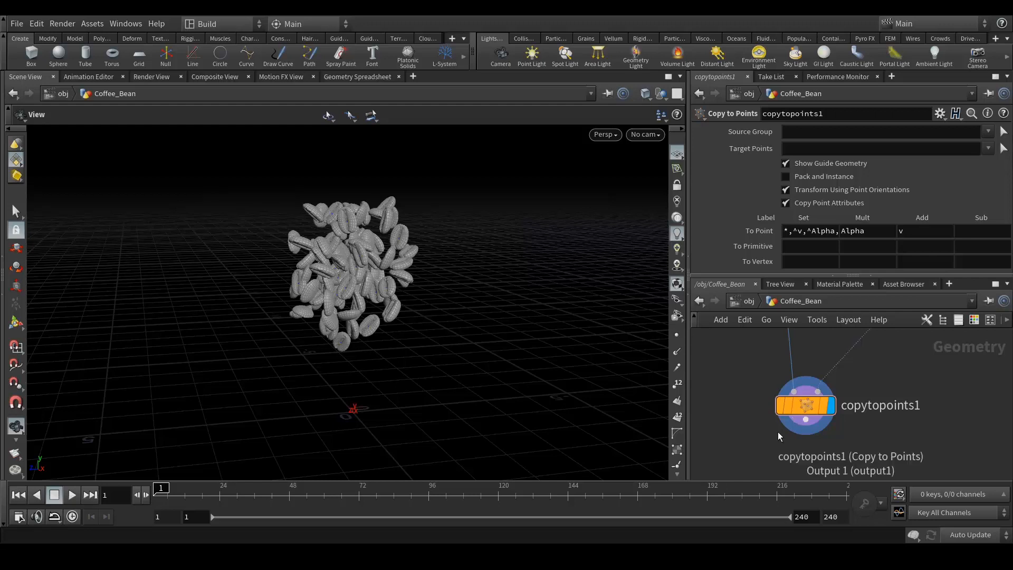
# Add an Assemble node below copytopoints1, connect it to the copytopoints1 output, and make it the displayed node
pyautogui.moveTo(762, 451); pyautogui.dragTo(772, 382, button='middle')
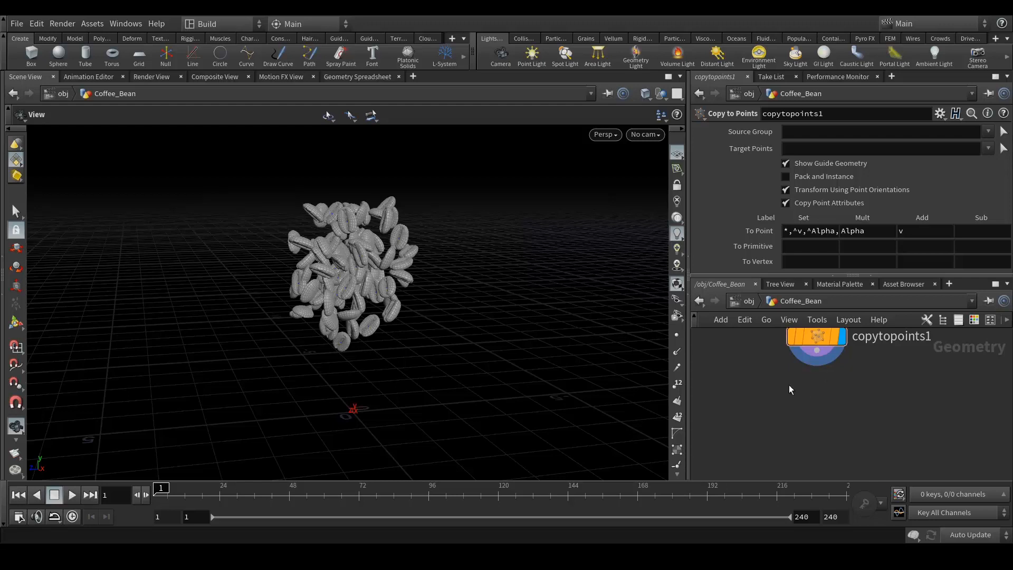
pyautogui.press('Tab')
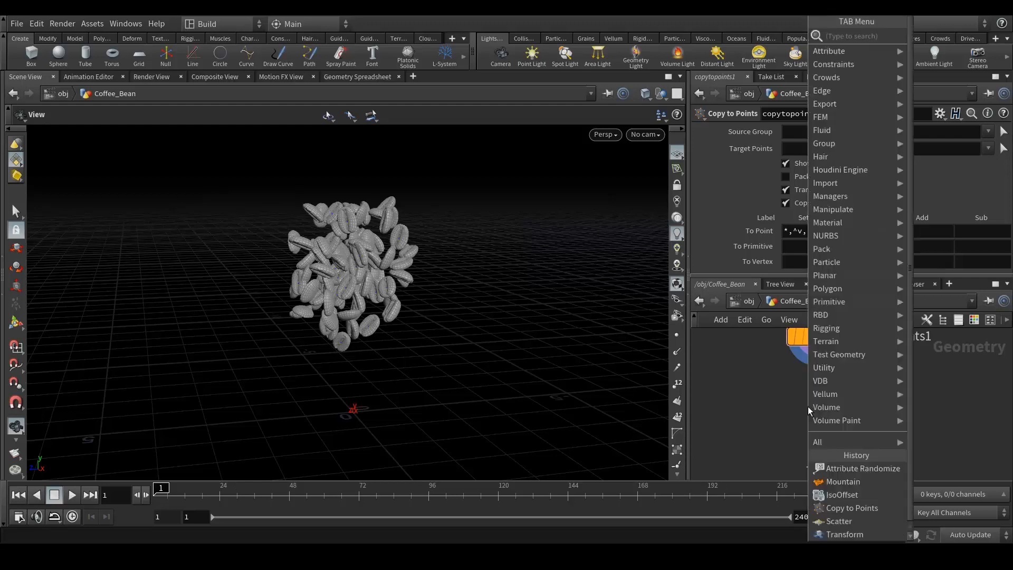
pyautogui.write('ass')
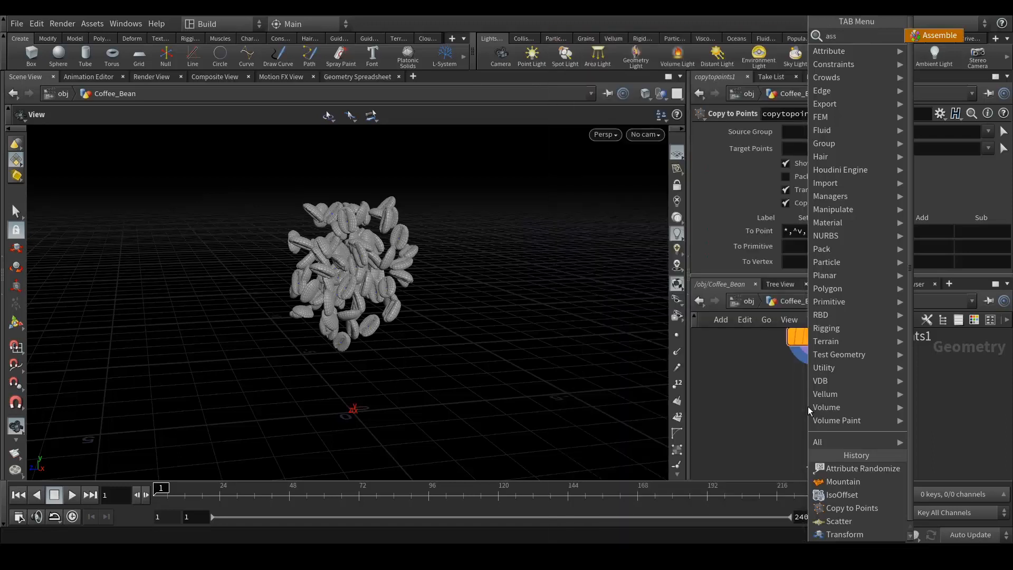
pyautogui.press('Return')
pyautogui.click(809, 407)
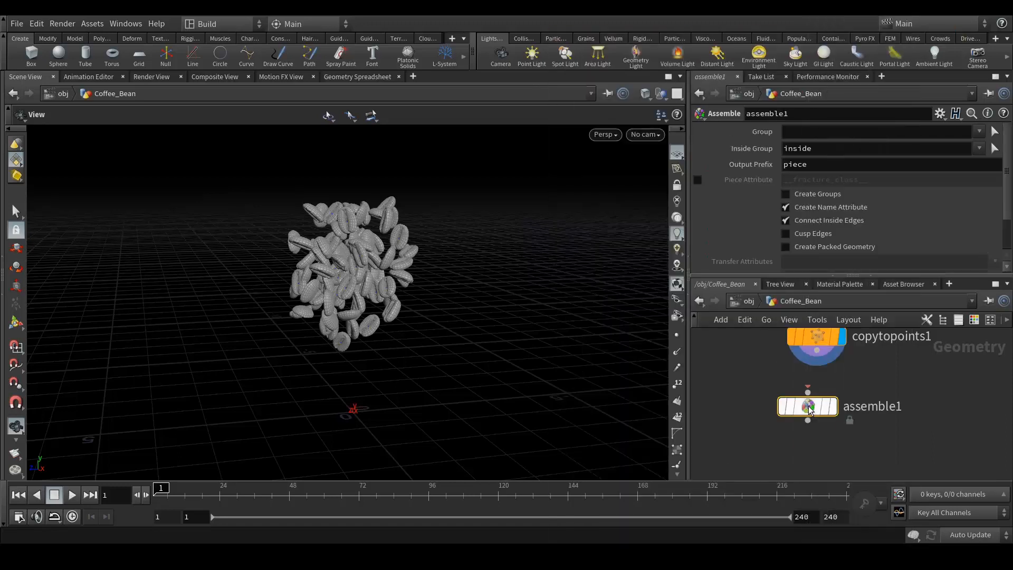
pyautogui.moveTo(816, 415); pyautogui.dragTo(809, 434)
pyautogui.moveTo(820, 355); pyautogui.dragTo(841, 436)
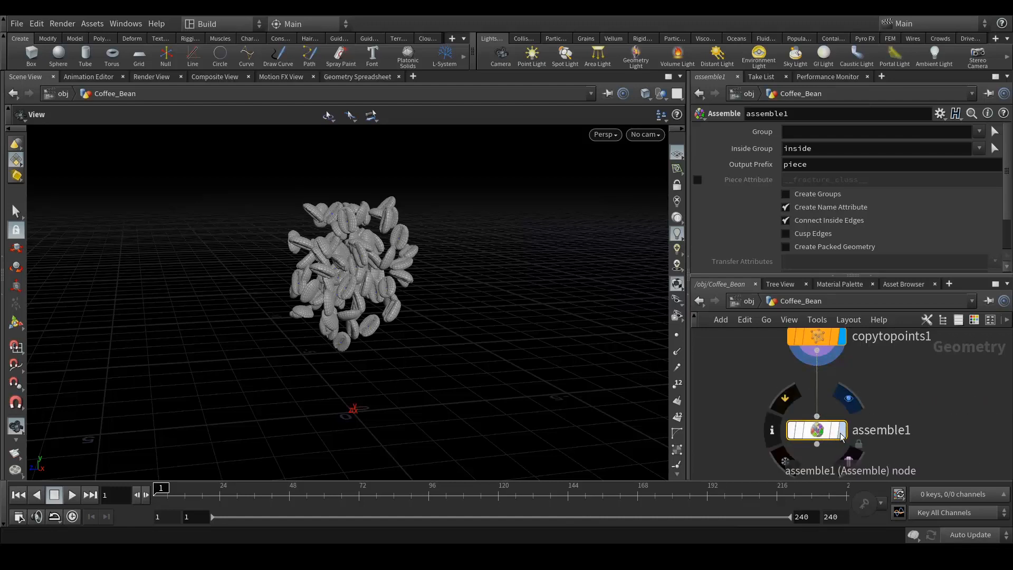
pyautogui.click(841, 436)
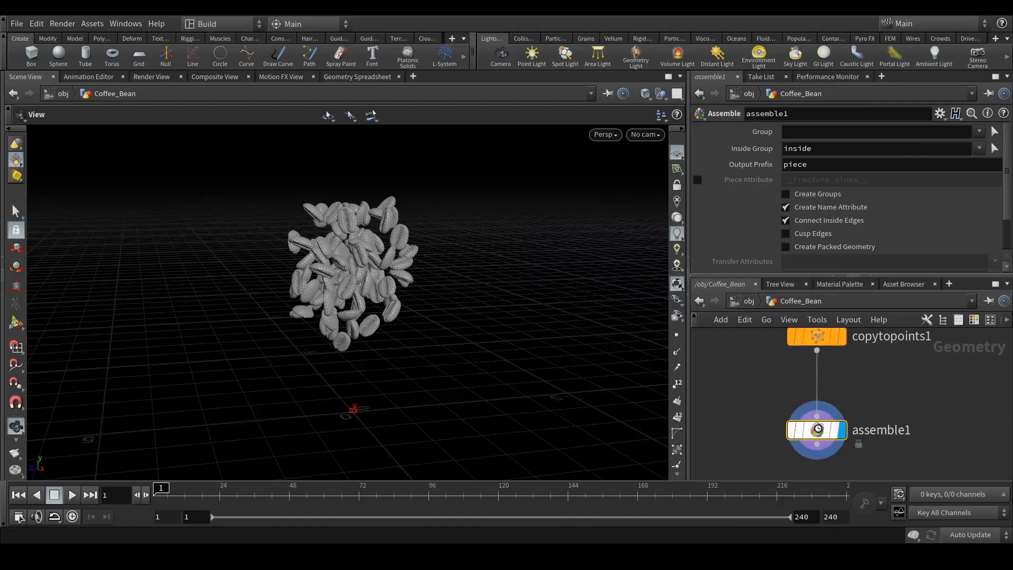
# Enable Create Packed Geometry on assemble1 and inspect the packed beans
pyautogui.click(805, 249)
pyautogui.moveTo(821, 431)
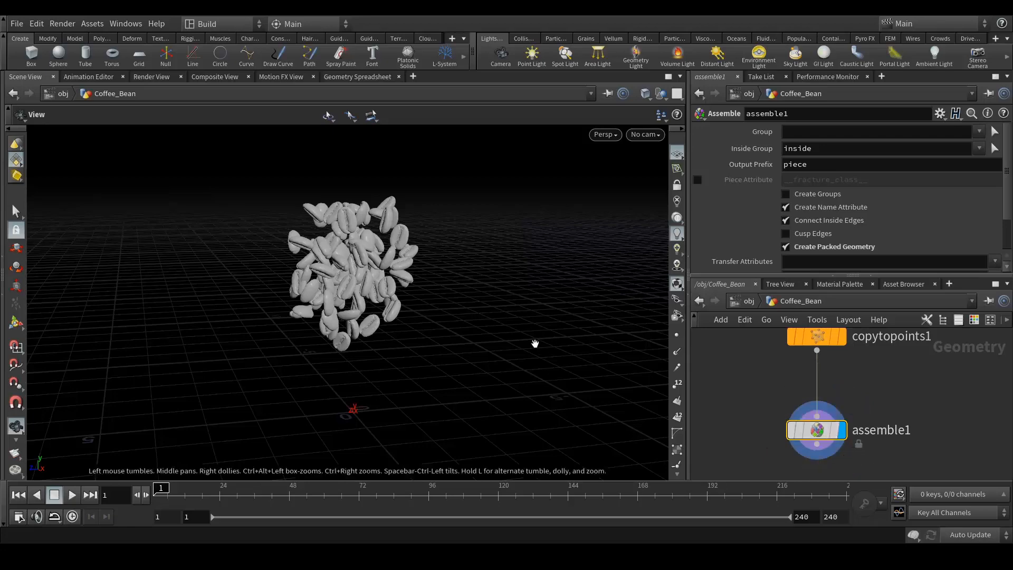
pyautogui.moveTo(405, 261); pyautogui.dragTo(419, 281)
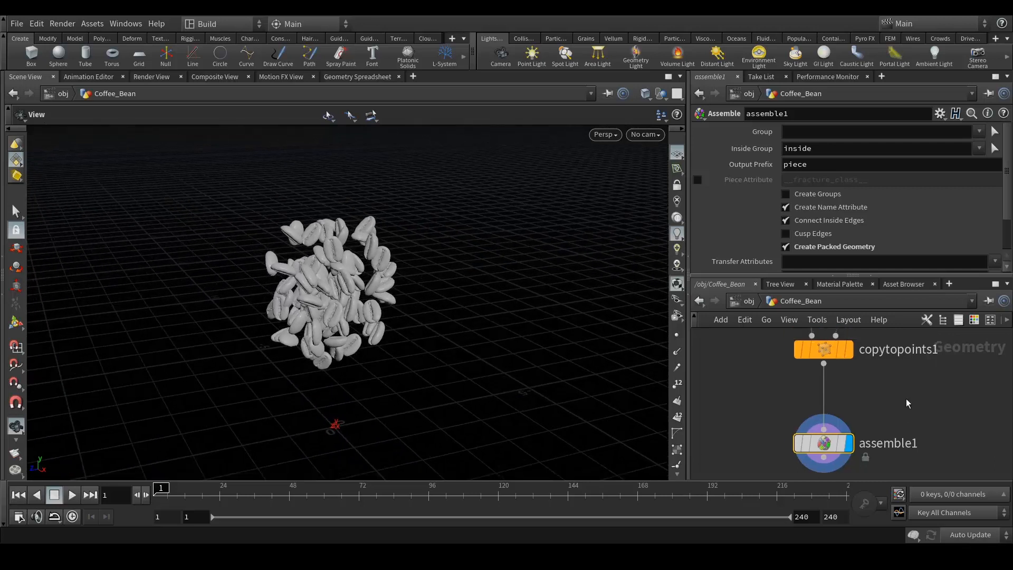
# Compare the geometry counts of copytopoints1 and assemble1 in their node info
pyautogui.moveTo(820, 445)
pyautogui.moveTo(824, 350)
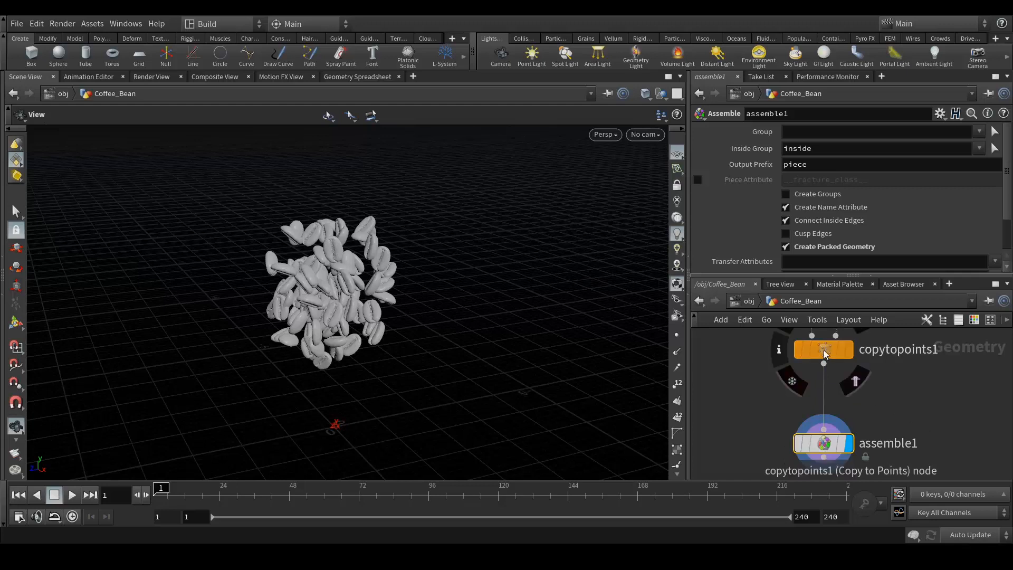
pyautogui.click(781, 351)
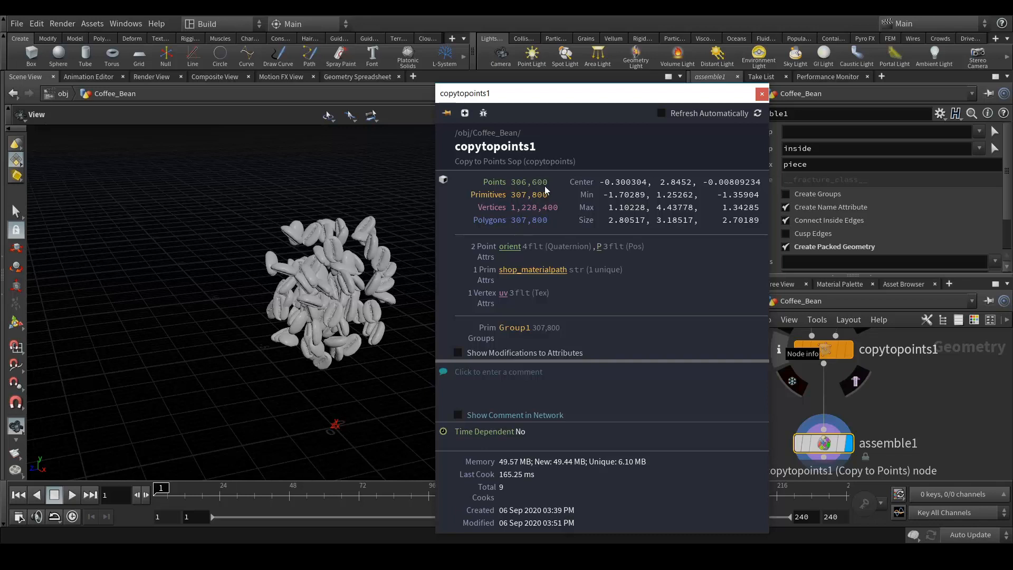
pyautogui.click(762, 94)
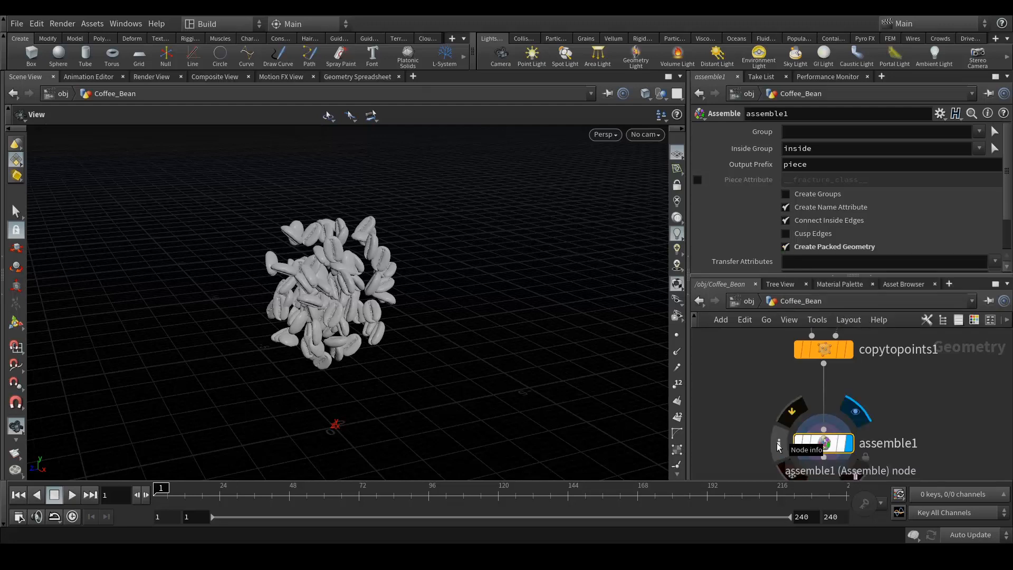
pyautogui.click(779, 446)
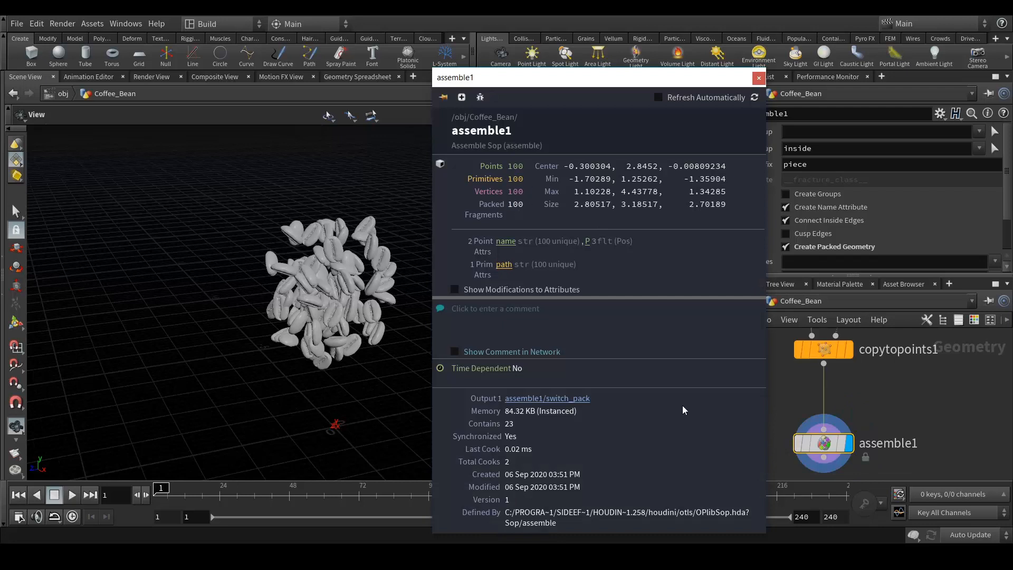
pyautogui.click(761, 79)
# Trace the node chain from scatter1 down to assemble1, checking the scatter settings and looking over the packed beans
pyautogui.moveTo(954, 396); pyautogui.dragTo(911, 475, button='middle')
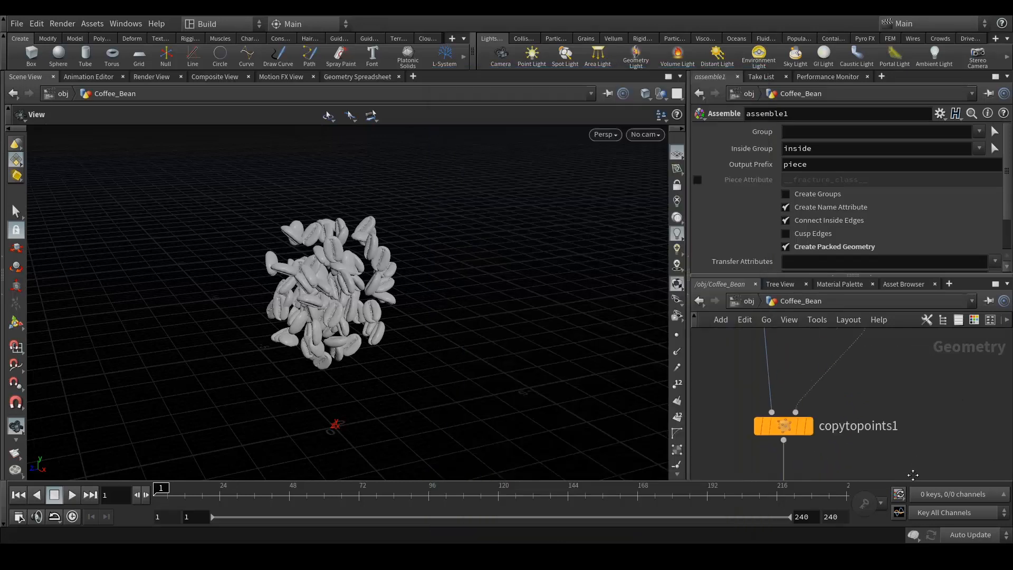
pyautogui.moveTo(949, 372); pyautogui.dragTo(919, 460, button='middle')
pyautogui.moveTo(897, 325); pyautogui.dragTo(865, 393, button='middle')
pyautogui.click(862, 395)
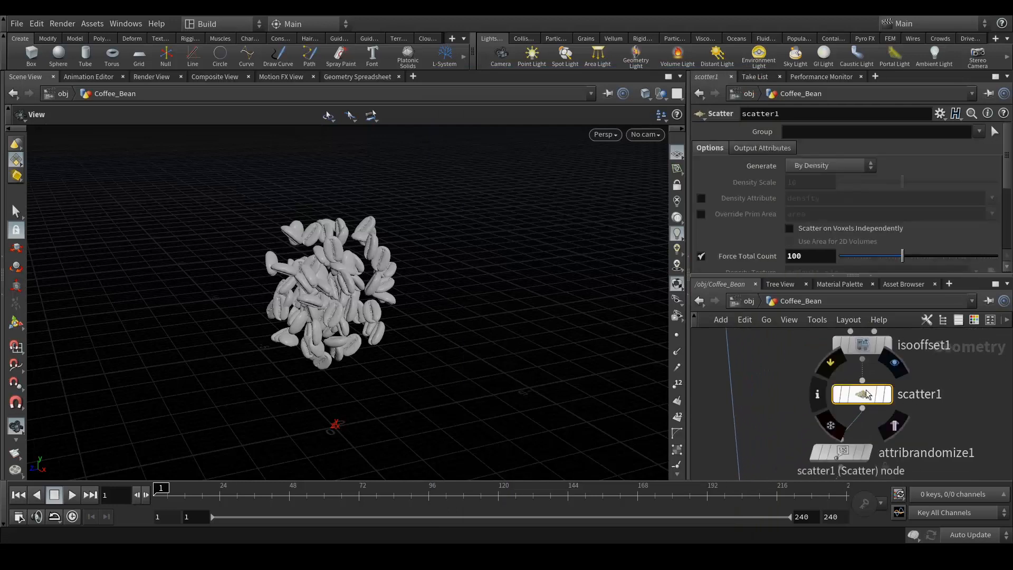
pyautogui.moveTo(944, 432); pyautogui.dragTo(970, 341, button='middle')
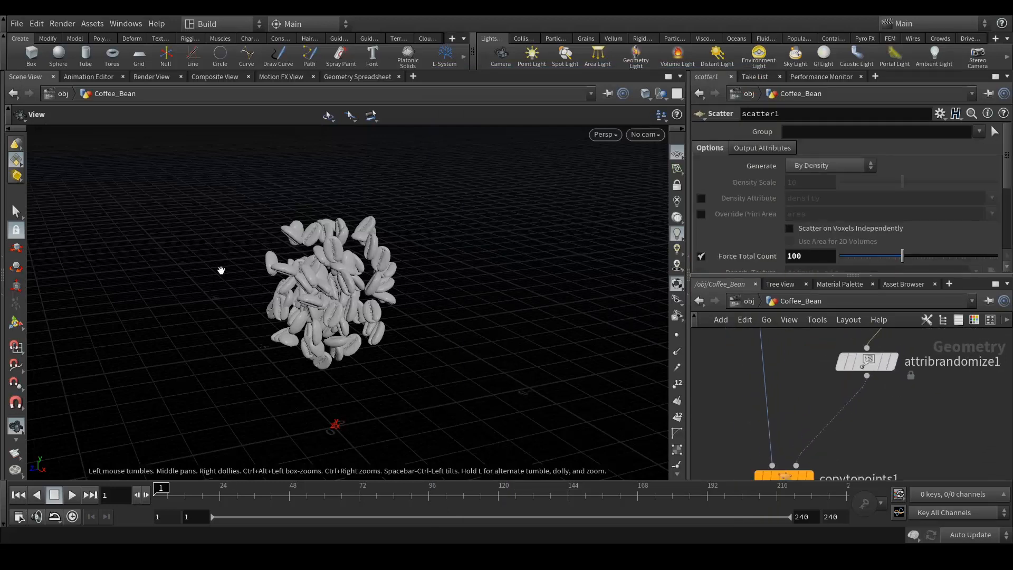
pyautogui.moveTo(904, 447); pyautogui.dragTo(906, 356, button='middle')
pyautogui.click(812, 368)
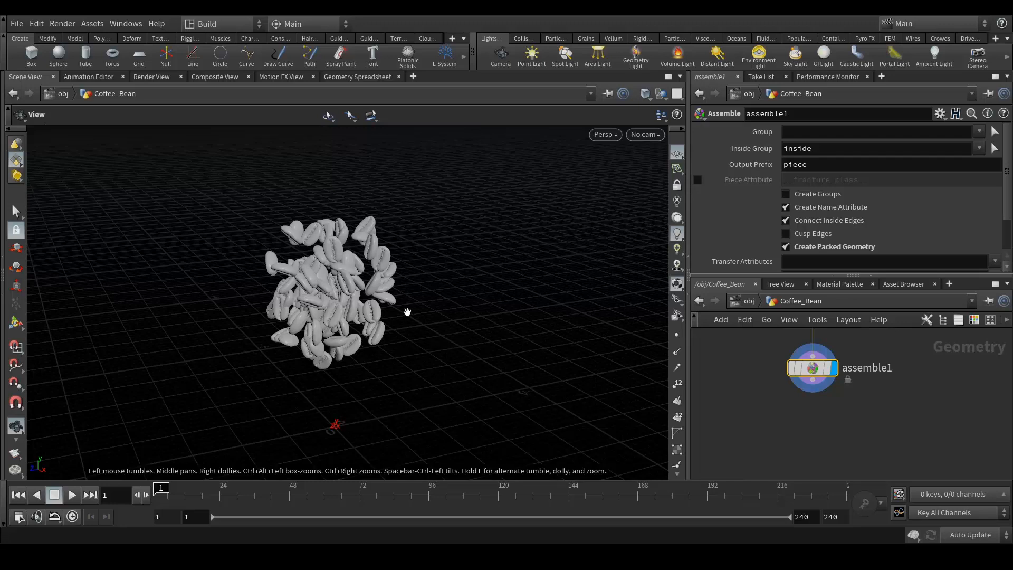
pyautogui.moveTo(378, 314)
pyautogui.mouseDown()
pyautogui.moveTo(395, 311)
pyautogui.moveTo(383, 304)
pyautogui.moveTo(518, 385)
pyautogui.mouseUp()
# Add a Null node below assemble1, connect it to the assemble1 output, and name it Beans_OBJ
pyautogui.moveTo(794, 418); pyautogui.dragTo(819, 390, button='middle')
pyautogui.click(820, 359)
pyautogui.press('Tab')
pyautogui.write('nu')
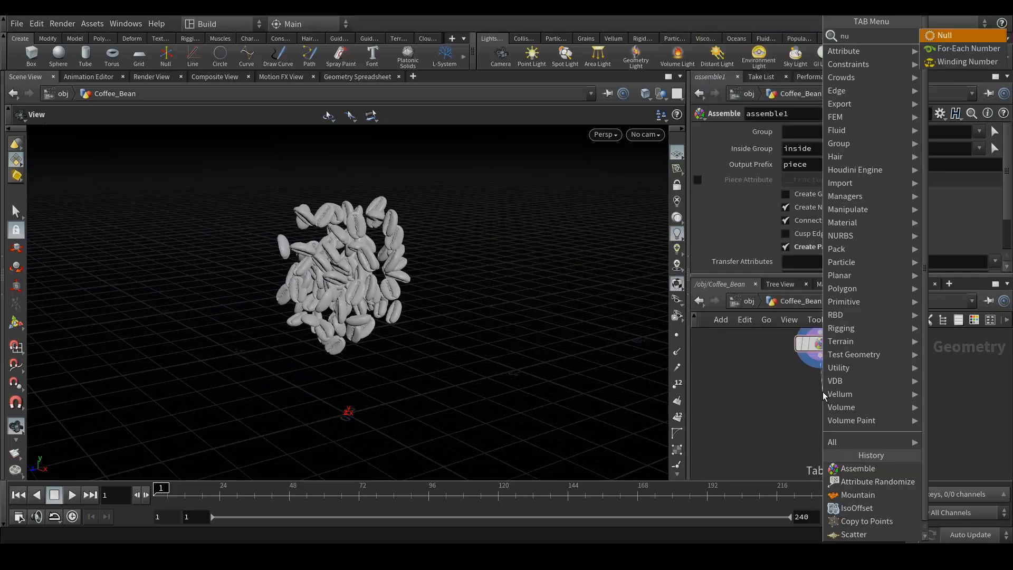
pyautogui.press('Return')
pyautogui.click(822, 393)
pyautogui.doubleClick(866, 397)
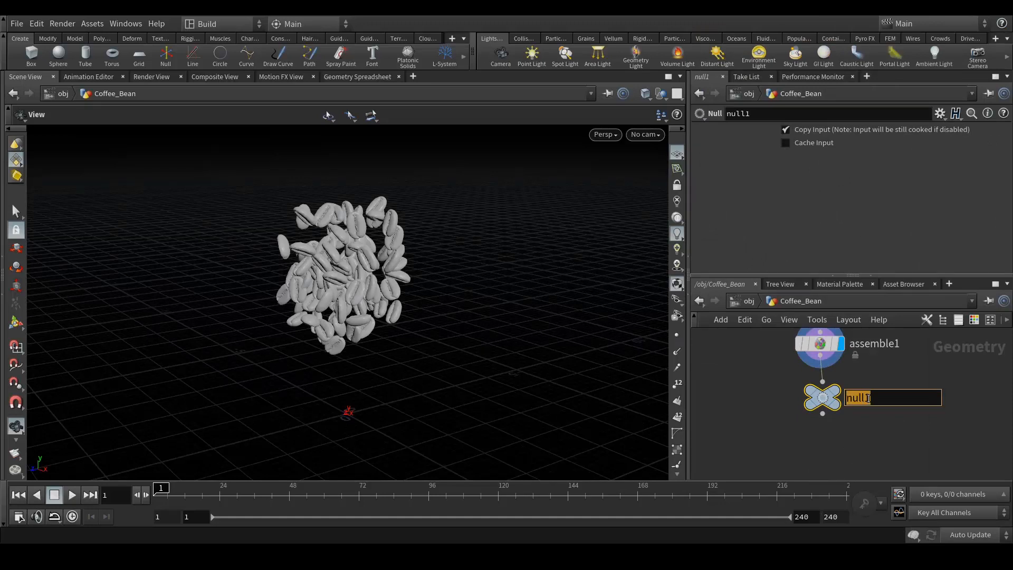
pyautogui.write('Beans_OBJ')
pyautogui.press('Return')
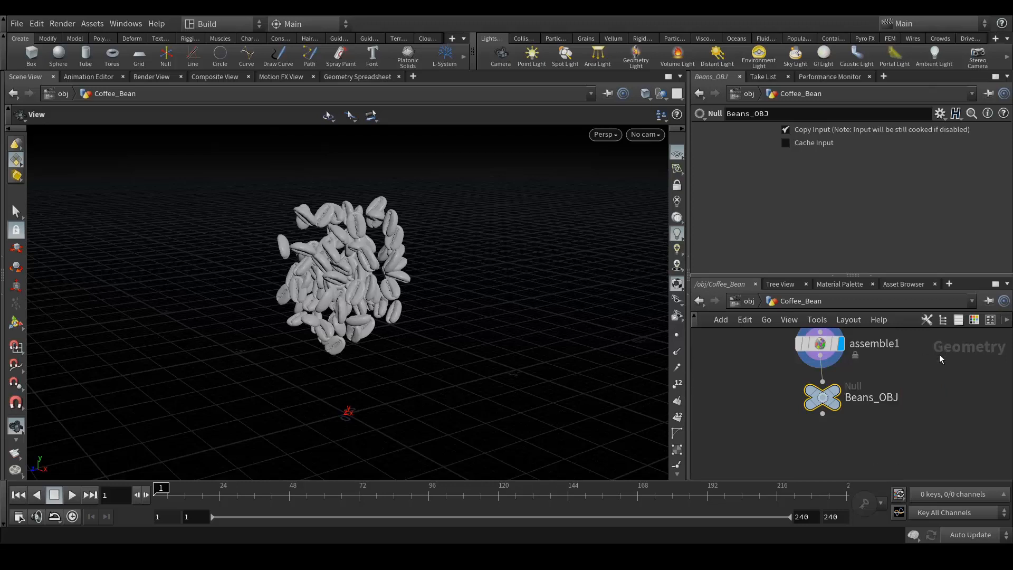
# Return to the object level and add a new Geometry object below Coffee_Bean
pyautogui.click(747, 301)
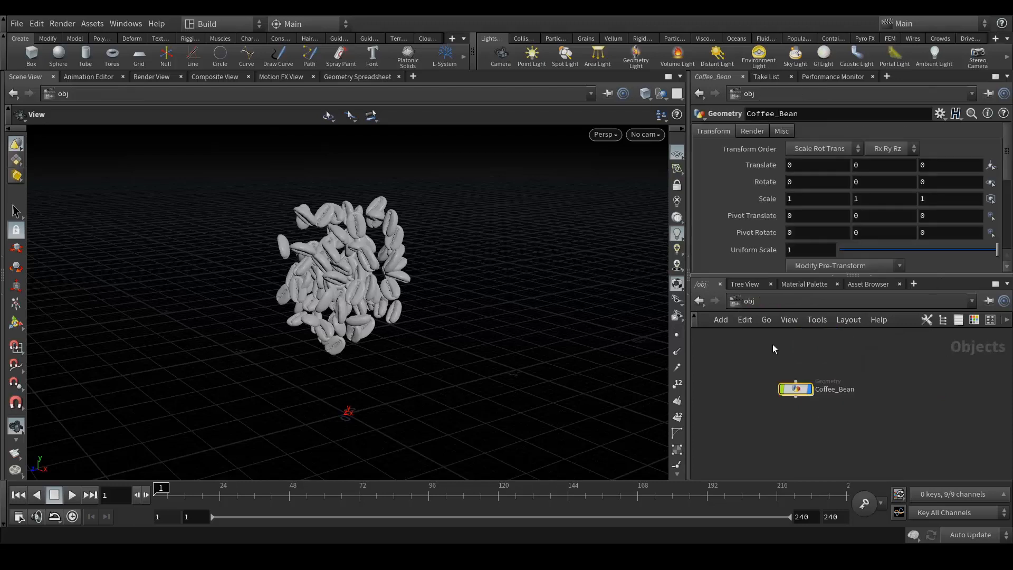
pyautogui.click(880, 441)
pyautogui.moveTo(411, 260); pyautogui.dragTo(421, 315)
pyautogui.moveTo(420, 315); pyautogui.dragTo(417, 301, button='middle')
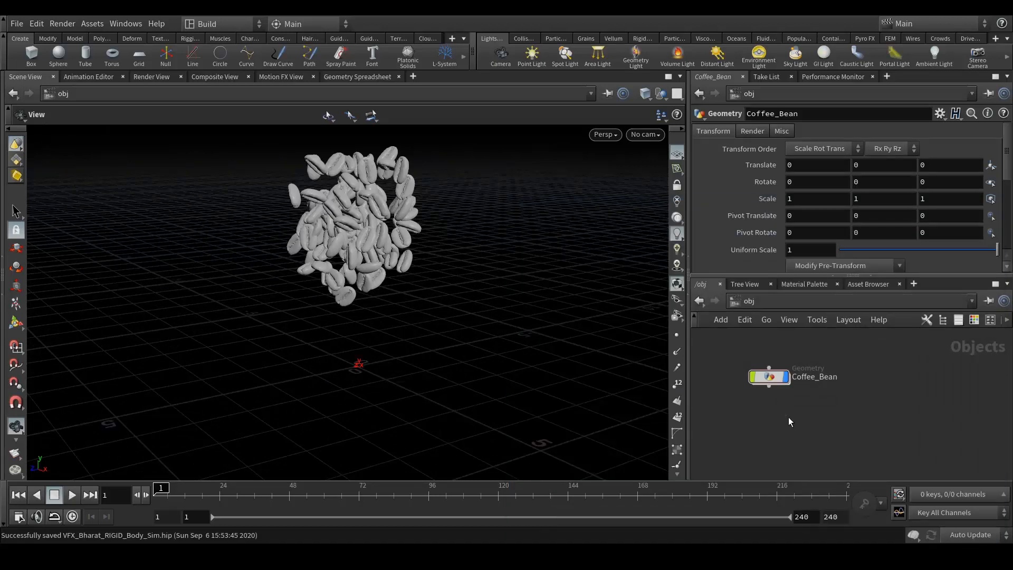
pyautogui.press('Tab')
pyautogui.write('geo')
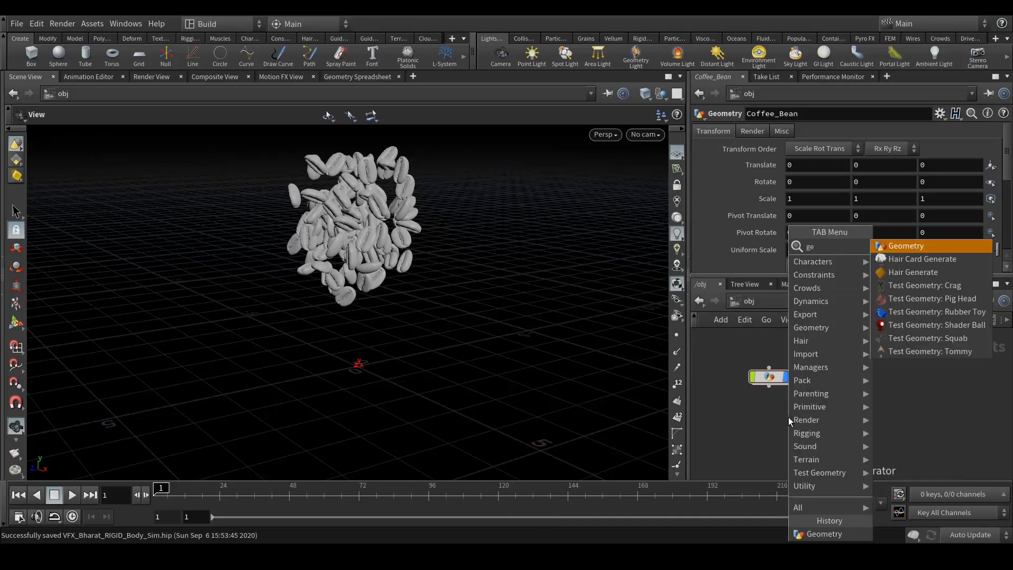
pyautogui.press('Return')
pyautogui.click(788, 417)
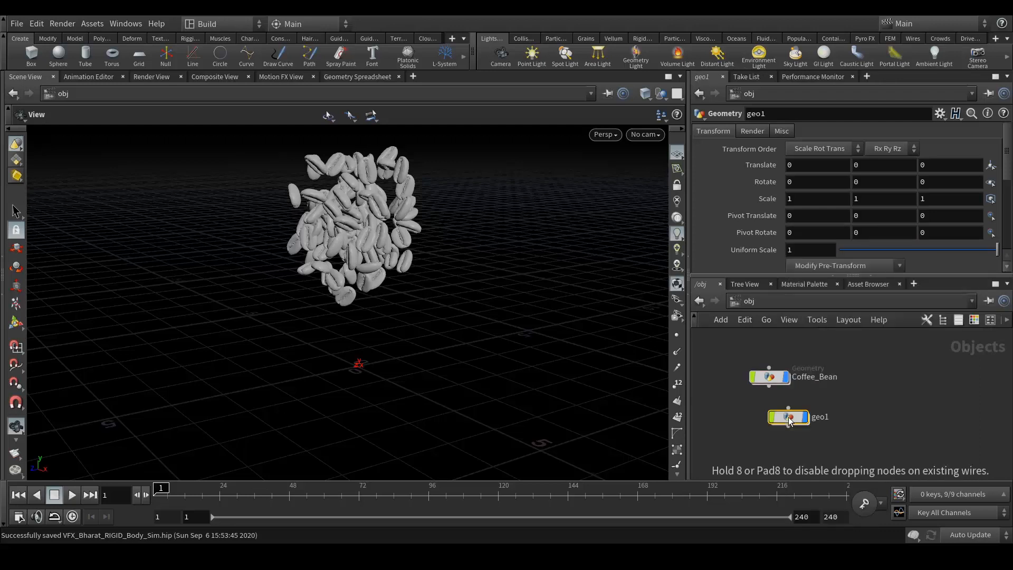
# Rename the new Geometry object as Coll
pyautogui.doubleClick(823, 417)
pyautogui.write('C')
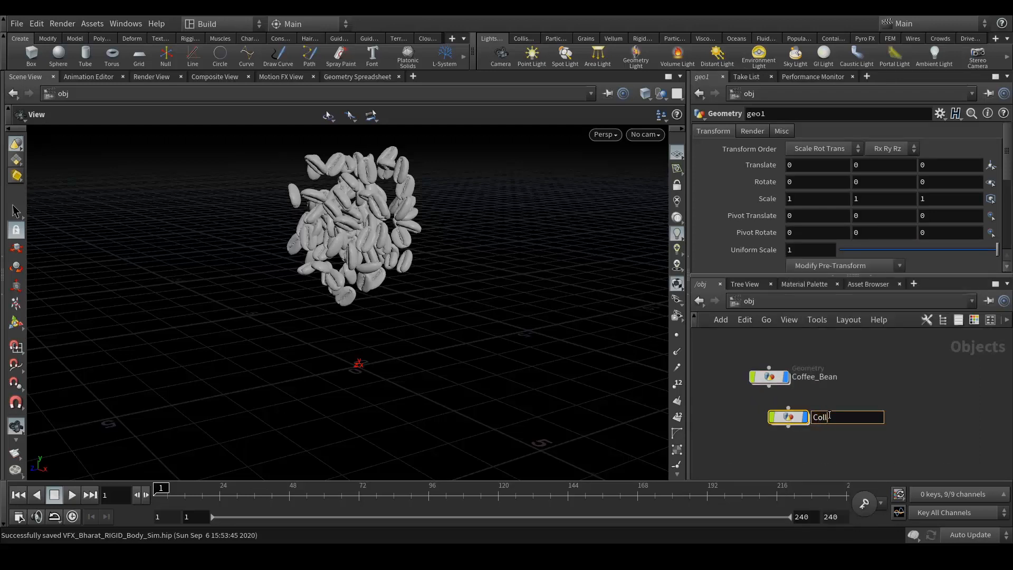
pyautogui.write('oll')
pyautogui.press('Return')
# Enter the Coll object's network and place a polygon box node with default size in it
pyautogui.doubleClick(790, 416)
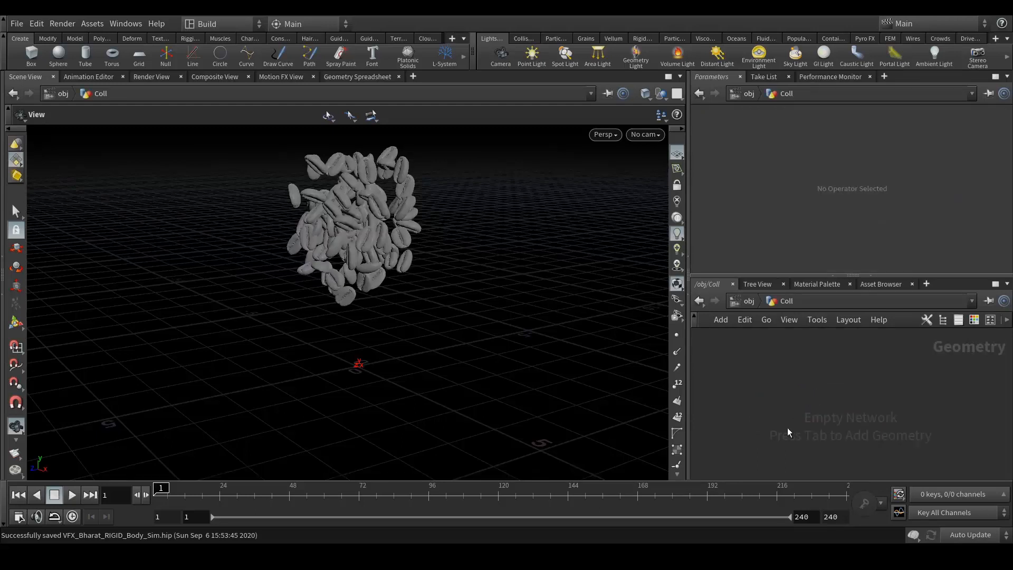
pyautogui.press('Tab')
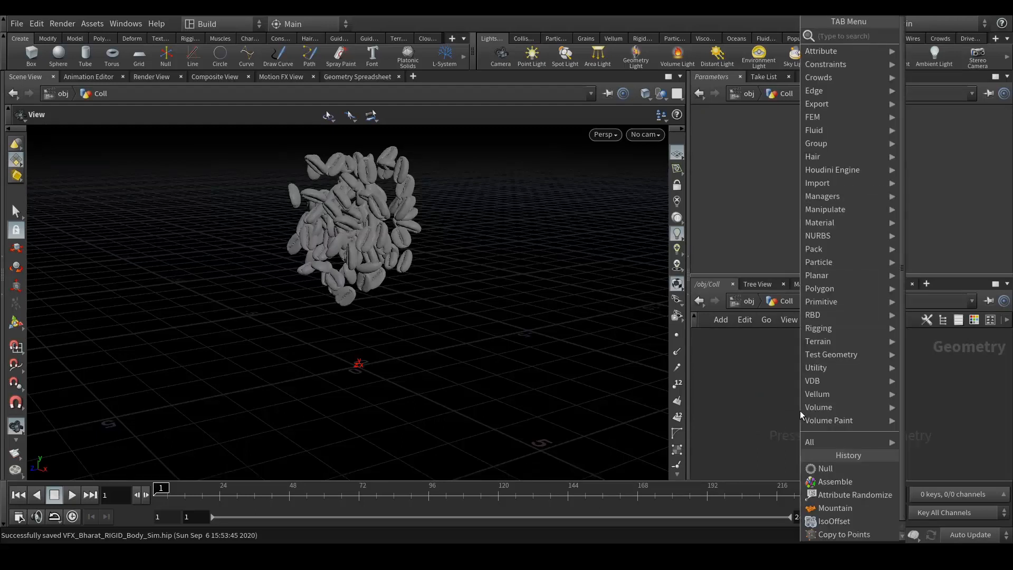
pyautogui.write('box')
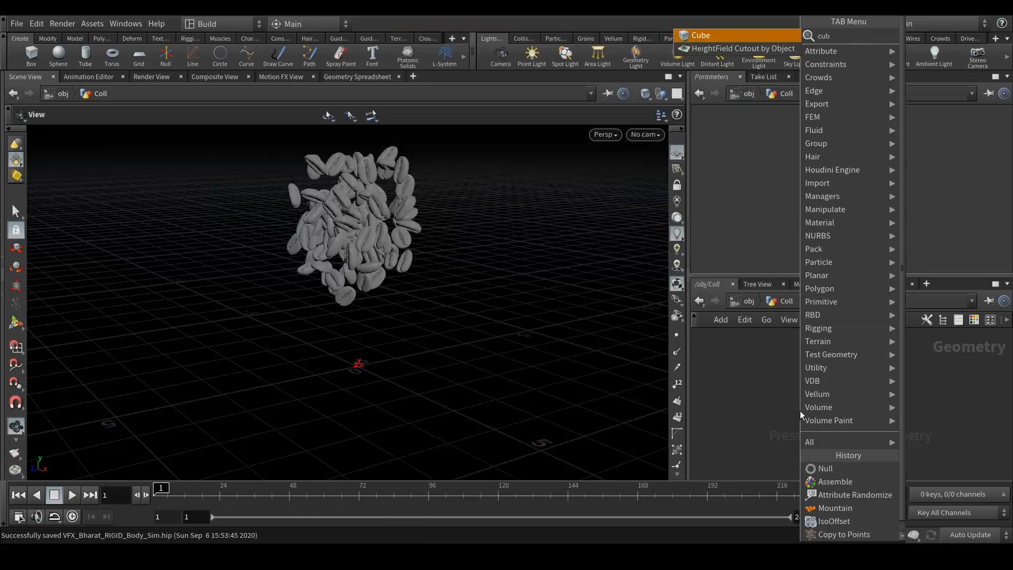
pyautogui.press('Return')
pyautogui.click(800, 414)
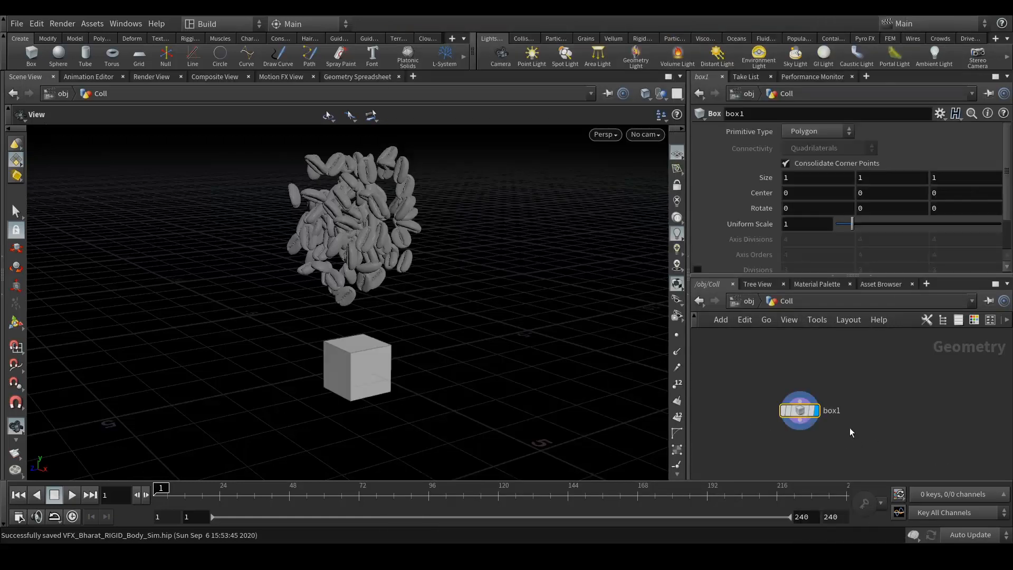
pyautogui.moveTo(805, 417); pyautogui.dragTo(817, 375)
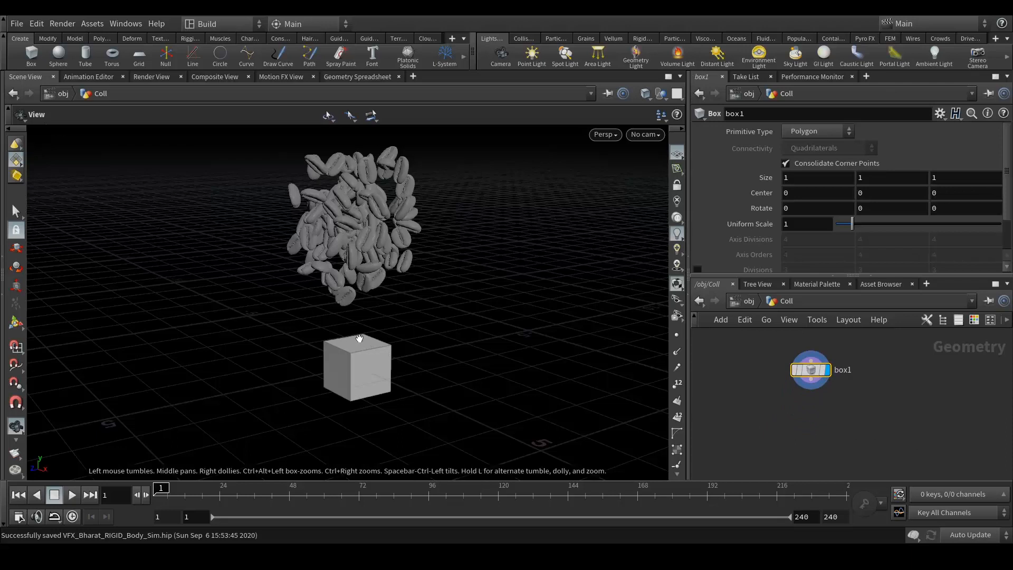
# Delete the top face of the box with a Blast node and space that node below box1
pyautogui.scroll(3, 375, 342)
pyautogui.press('s')
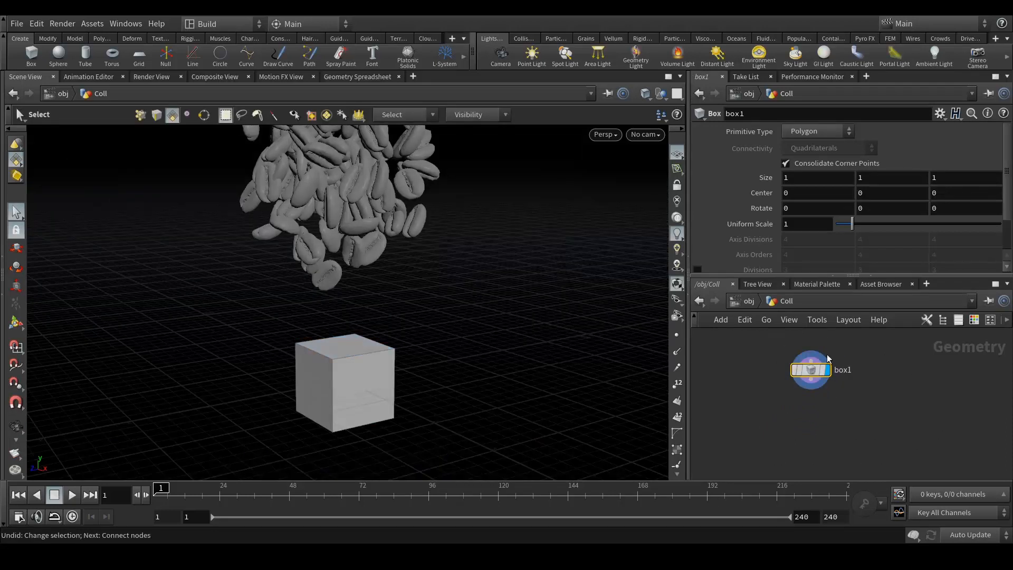
pyautogui.click(140, 114)
pyautogui.click(172, 115)
pyautogui.click(355, 343)
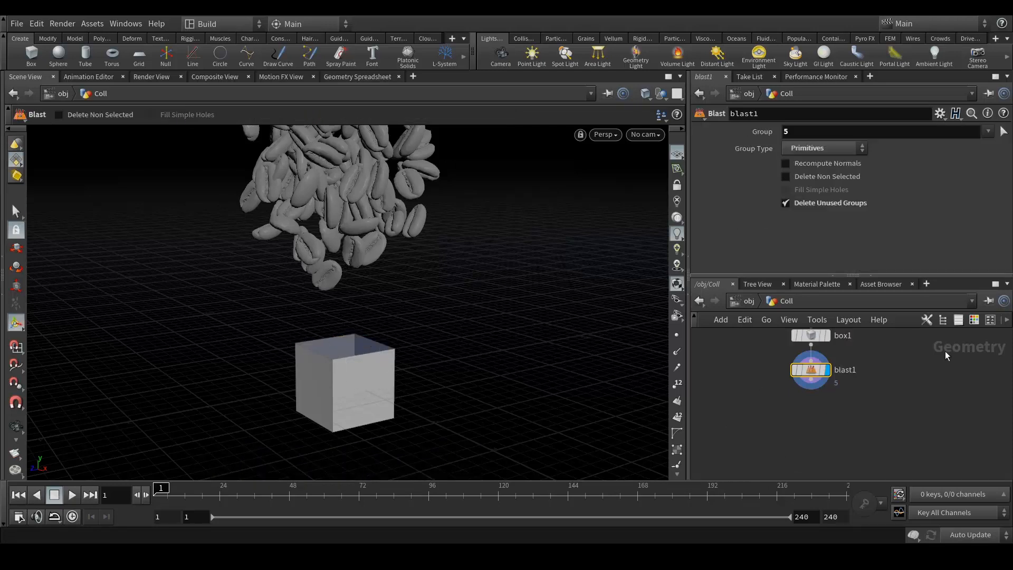
pyautogui.moveTo(813, 375)
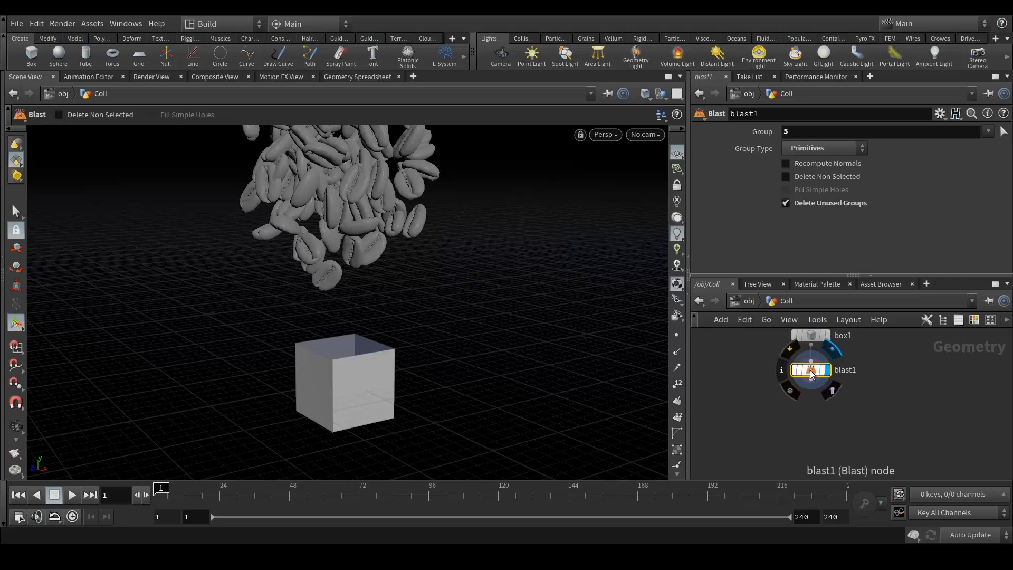
pyautogui.moveTo(813, 374); pyautogui.dragTo(833, 388)
pyautogui.moveTo(864, 355); pyautogui.dragTo(864, 397, button='middle')
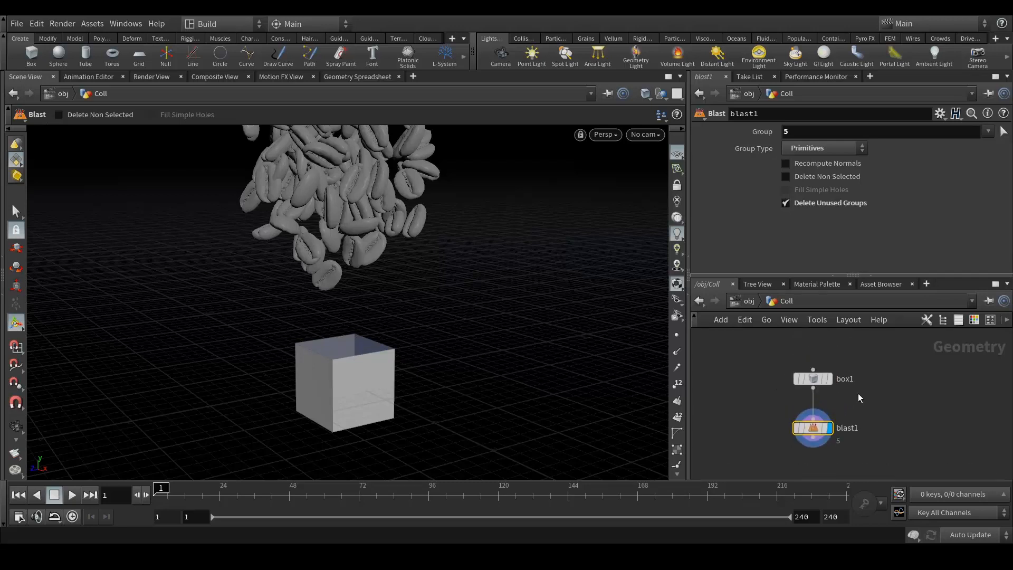
# Compare the box with and without its top face by switching the displayed node and toggling the bypass of blast1
pyautogui.click(831, 379)
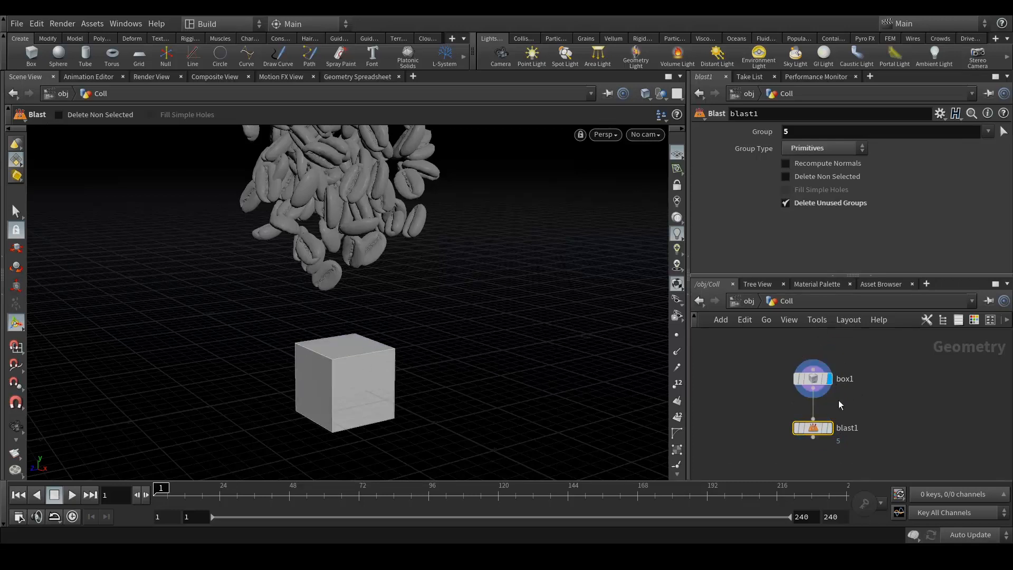
pyautogui.moveTo(817, 430)
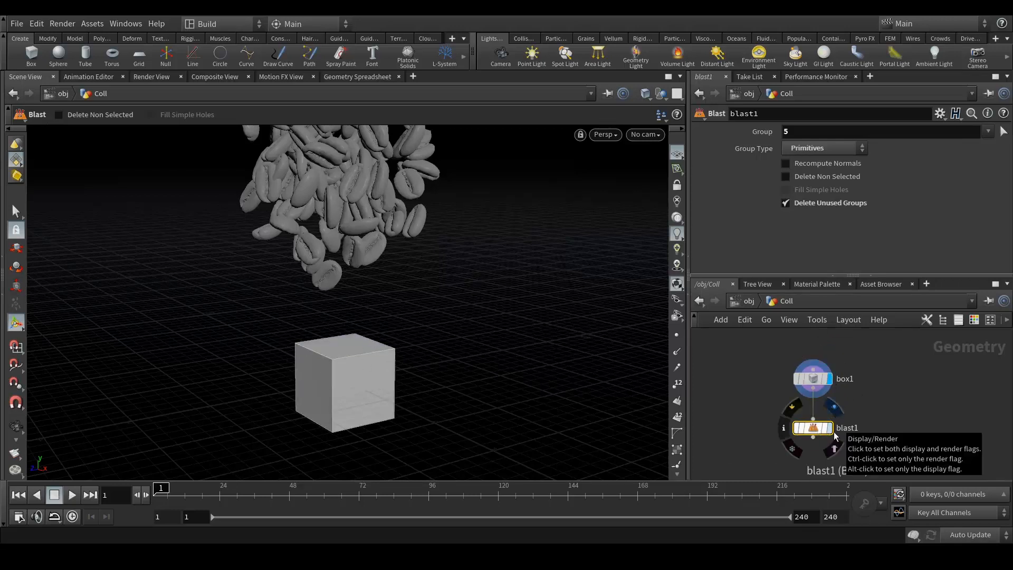
pyautogui.click(831, 430)
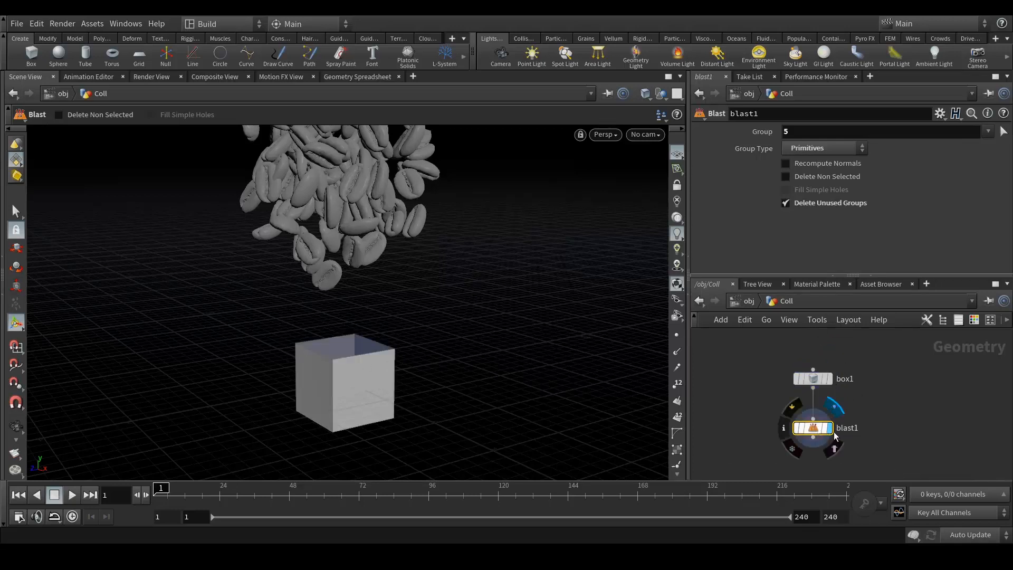
pyautogui.click(796, 408)
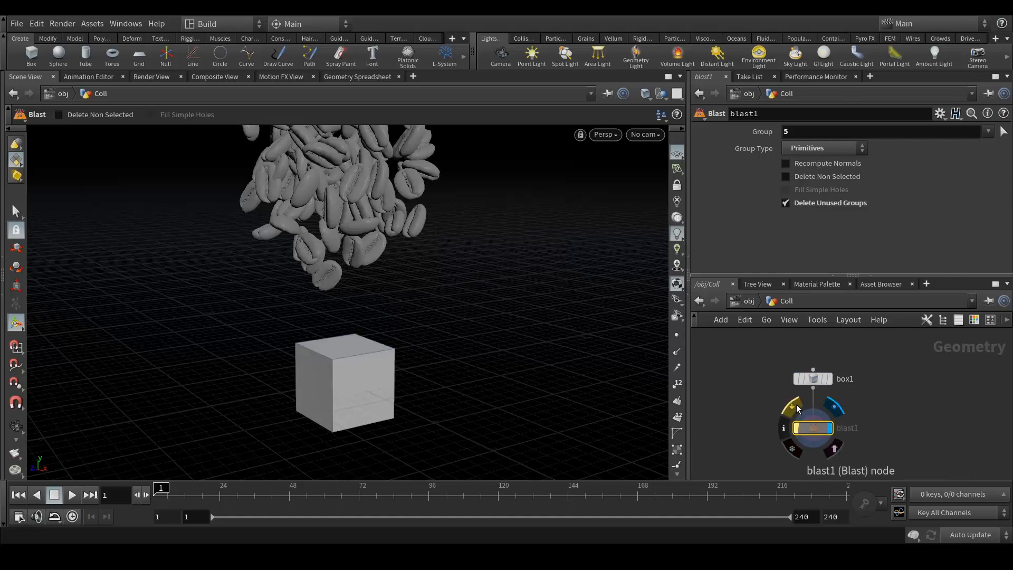
pyautogui.click(797, 408)
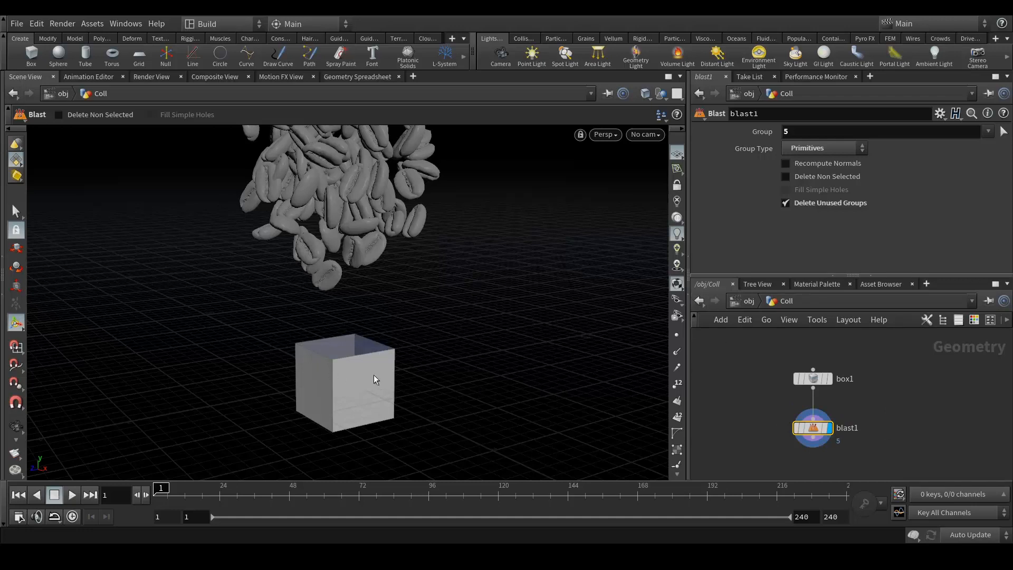
# Add a Transform node below blast1, connected to the blast1 output
pyautogui.moveTo(798, 431); pyautogui.dragTo(813, 415)
pyautogui.moveTo(817, 446); pyautogui.dragTo(818, 385, button='middle')
pyautogui.click(817, 379)
pyautogui.press('Tab')
pyautogui.write('tra')
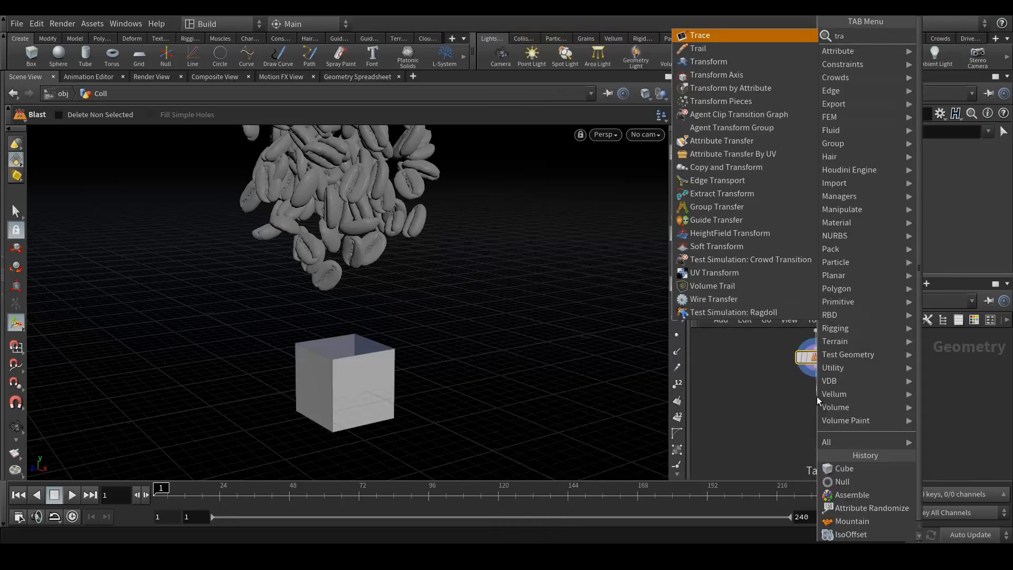
pyautogui.press('Down')
pyautogui.press('Down')
pyautogui.press('Return')
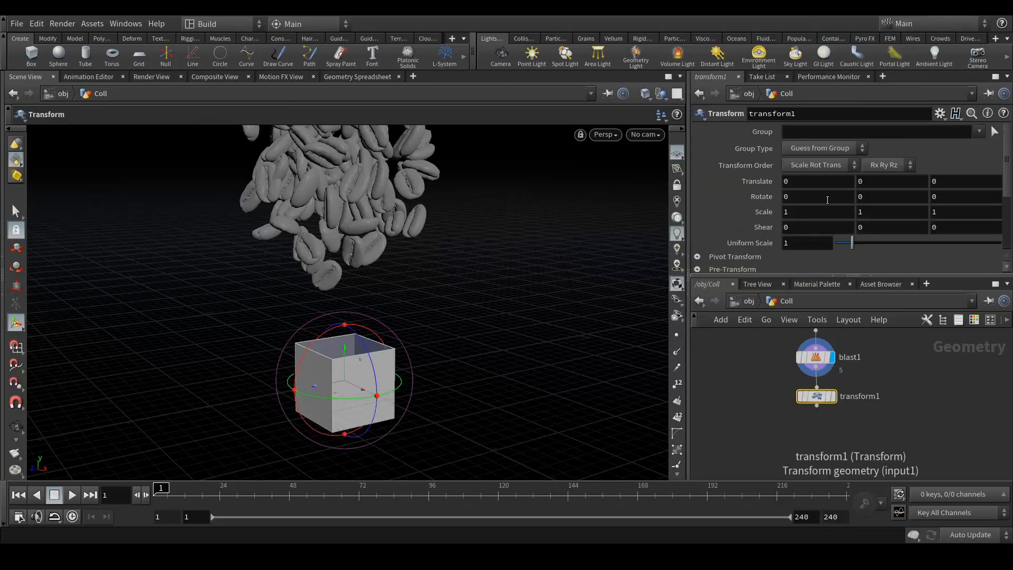
# Scale the open box in transform1 to 3.9 in X, 0.3 in Y and 9.3 in Z
pyautogui.moveTo(873, 181); pyautogui.dragTo(820, 214, button='middle')
pyautogui.hotkey('ctrl', 'z')
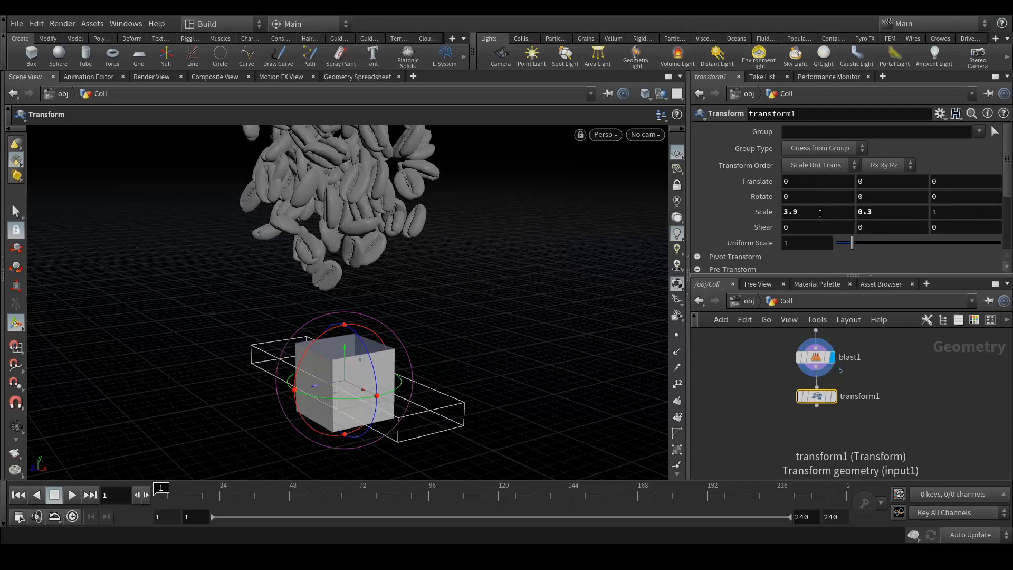
pyautogui.moveTo(960, 214); pyautogui.dragTo(642, 196, button='middle')
pyautogui.press('Escape')
pyautogui.scroll(-6, 301, 287)
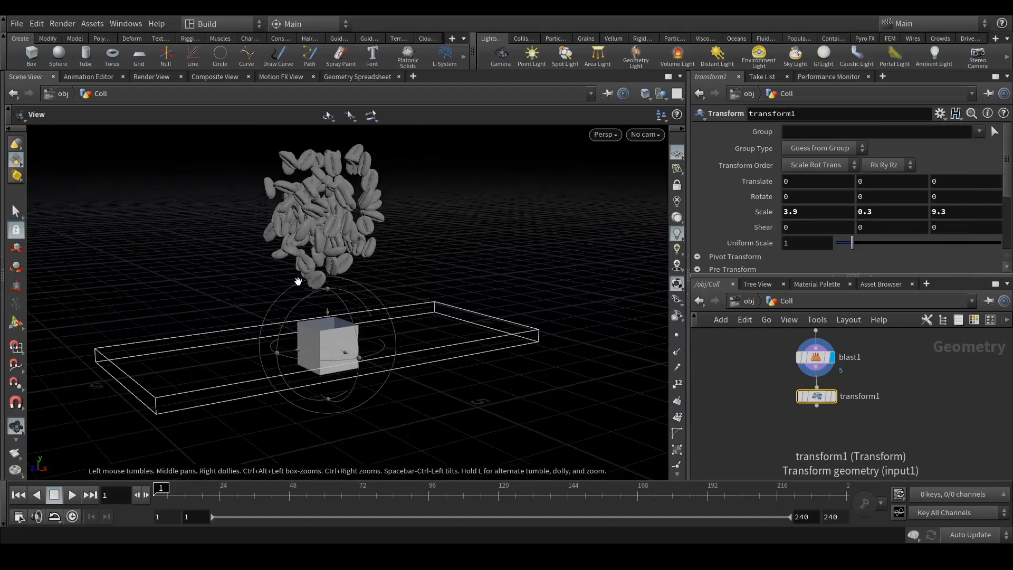
pyautogui.moveTo(285, 284); pyautogui.dragTo(449, 296)
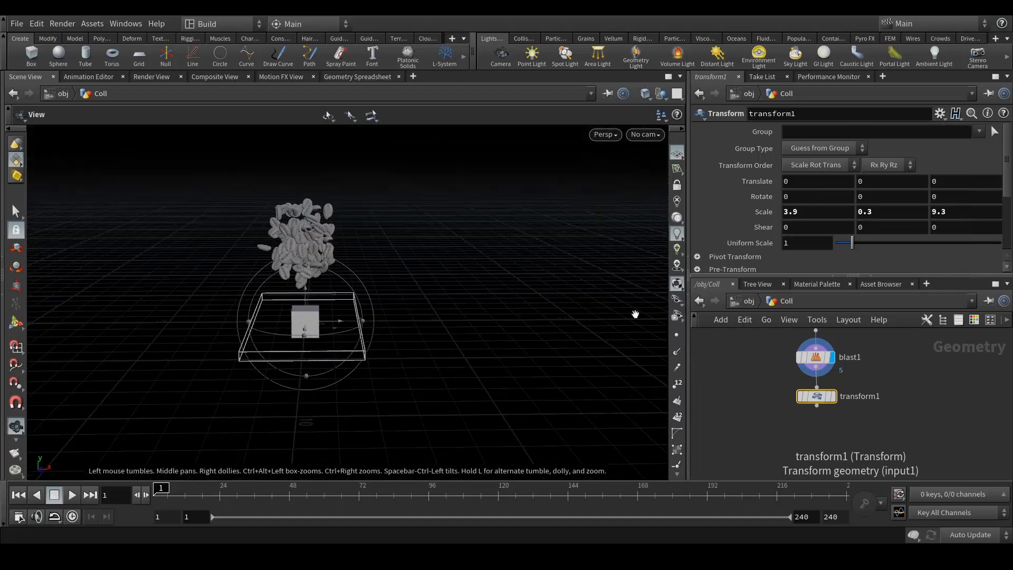
# Set the transform1 scale to 6.4 in X, .5 in Y and 11.8 in Z
pyautogui.press('t')
pyautogui.moveTo(817, 214)
pyautogui.mouseDown(button='middle')
pyautogui.moveTo(854, 214)
pyautogui.moveTo(804, 217)
pyautogui.mouseUp(button='middle')
pyautogui.moveTo(935, 211)
pyautogui.mouseDown(button='middle')
pyautogui.moveTo(950, 212)
pyautogui.moveTo(932, 227)
pyautogui.mouseUp(button='middle')
pyautogui.click(853, 217)
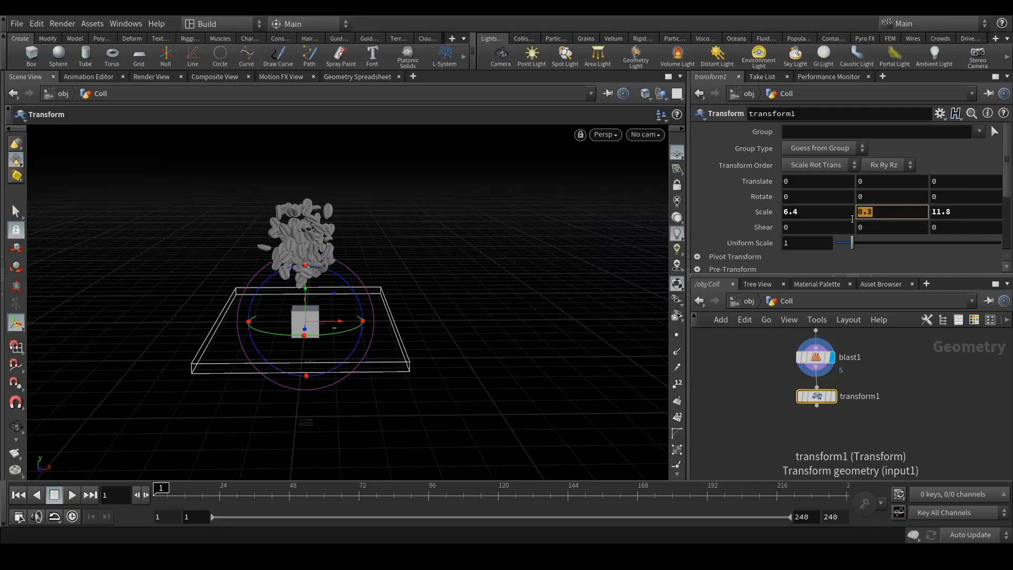
pyautogui.write('.1')
pyautogui.press('Return')
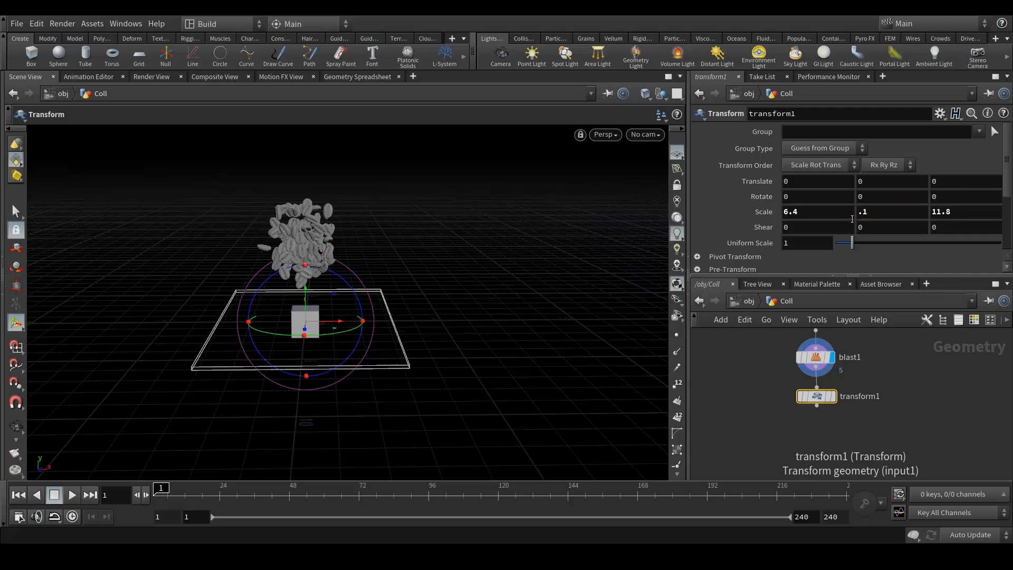
pyautogui.click(857, 216)
pyautogui.write('.5')
pyautogui.press('Return')
pyautogui.moveTo(479, 289); pyautogui.dragTo(443, 293)
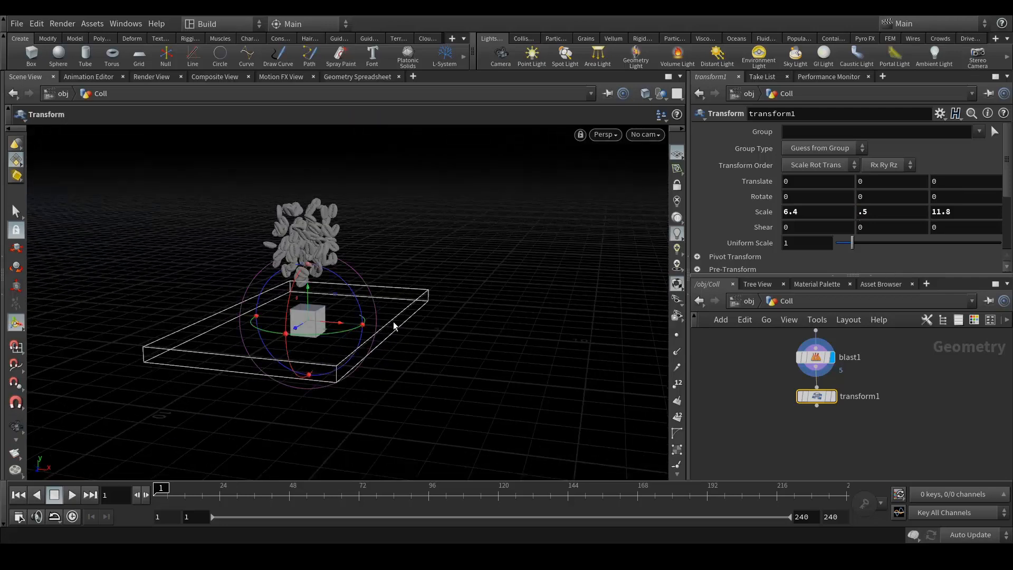
# Set the Y scale of transform1 to .7 to make the box walls taller
pyautogui.press('Escape')
pyautogui.moveTo(452, 317); pyautogui.dragTo(369, 303)
pyautogui.press('t')
pyautogui.moveTo(875, 213); pyautogui.dragTo(851, 216)
pyautogui.click(876, 206)
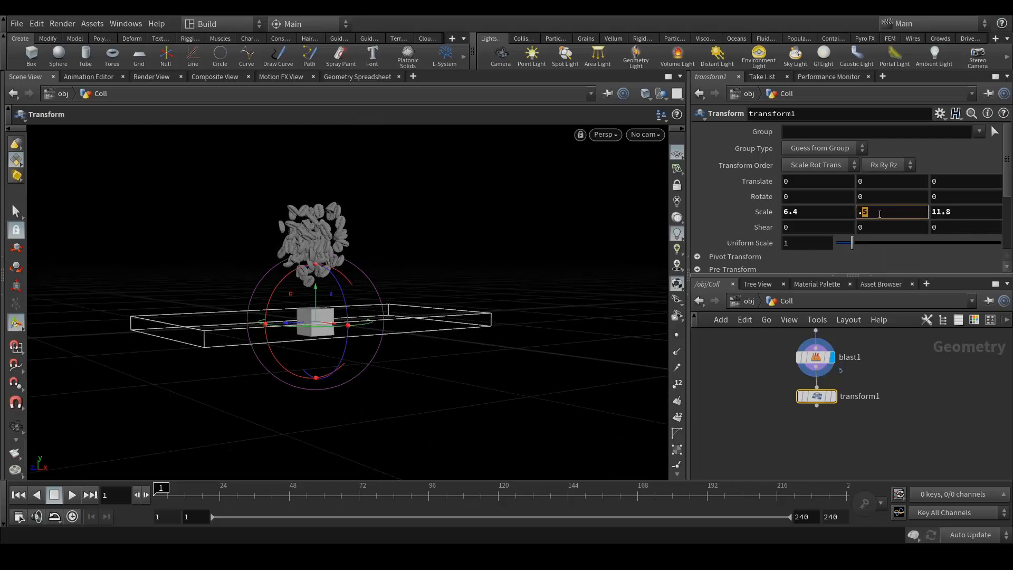
pyautogui.press('BackSpace')
pyautogui.write('7')
pyautogui.press('Return')
pyautogui.press('Escape')
pyautogui.moveTo(307, 257); pyautogui.dragTo(404, 268)
pyautogui.press('Return')
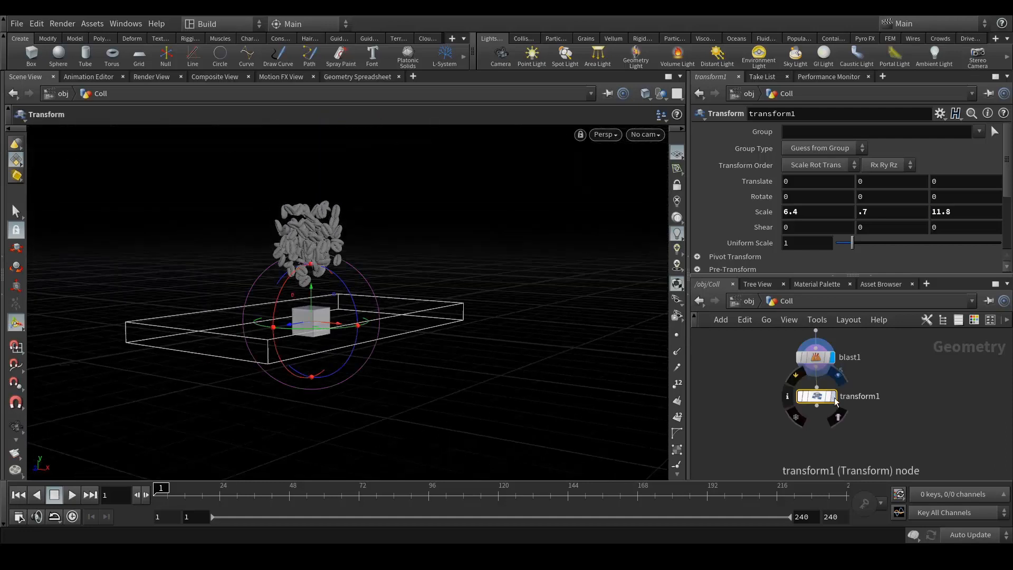
# Display the transform1 result in the viewport and view the scaled box
pyautogui.click(834, 397)
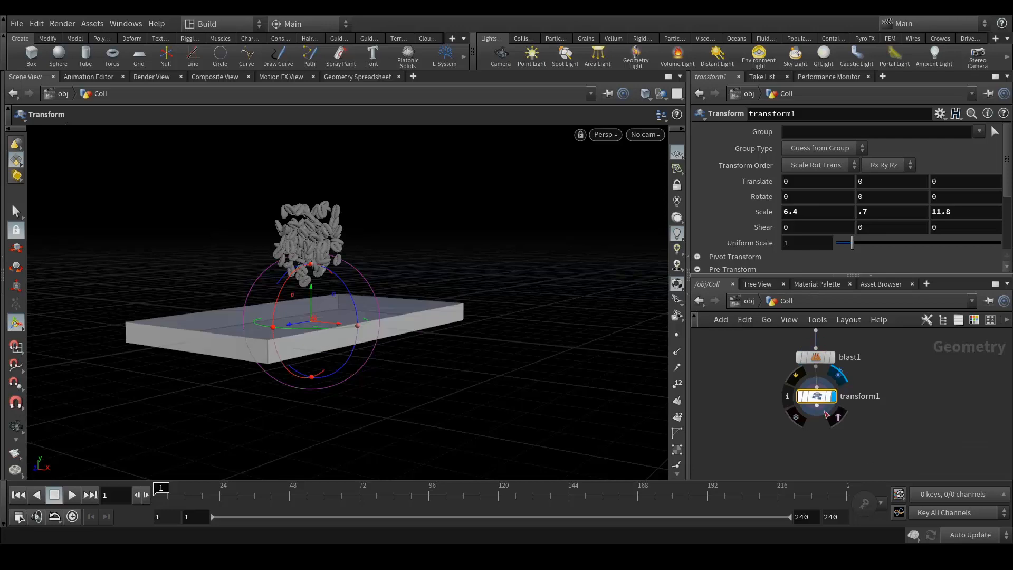
pyautogui.press('Escape')
pyautogui.moveTo(269, 271); pyautogui.dragTo(246, 267)
pyautogui.press('Return')
# Add a Null node below transform1, connected to the transform1 output
pyautogui.scroll(1, 845, 449)
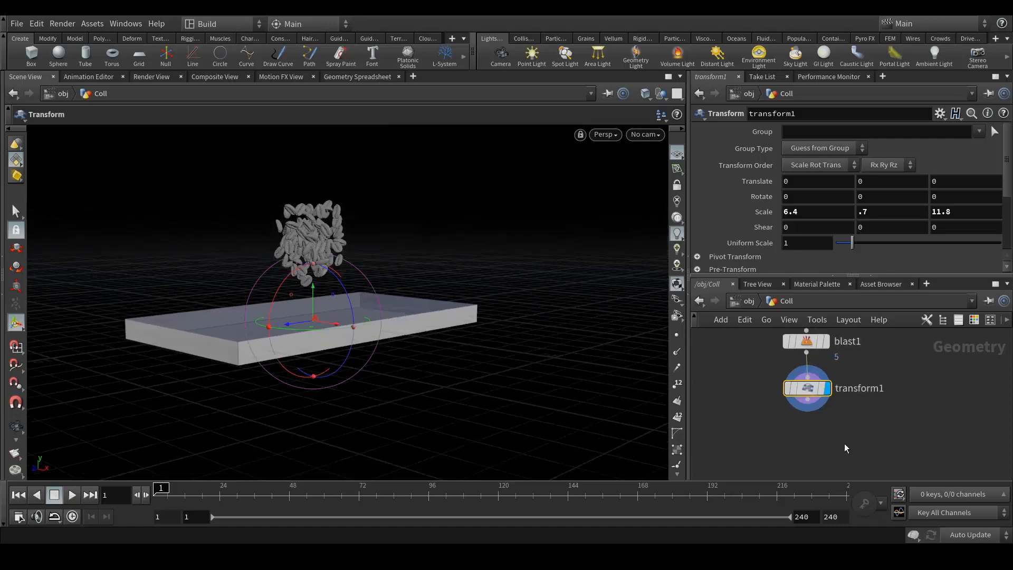
pyautogui.moveTo(846, 448); pyautogui.dragTo(862, 393, button='middle')
pyautogui.click(823, 355)
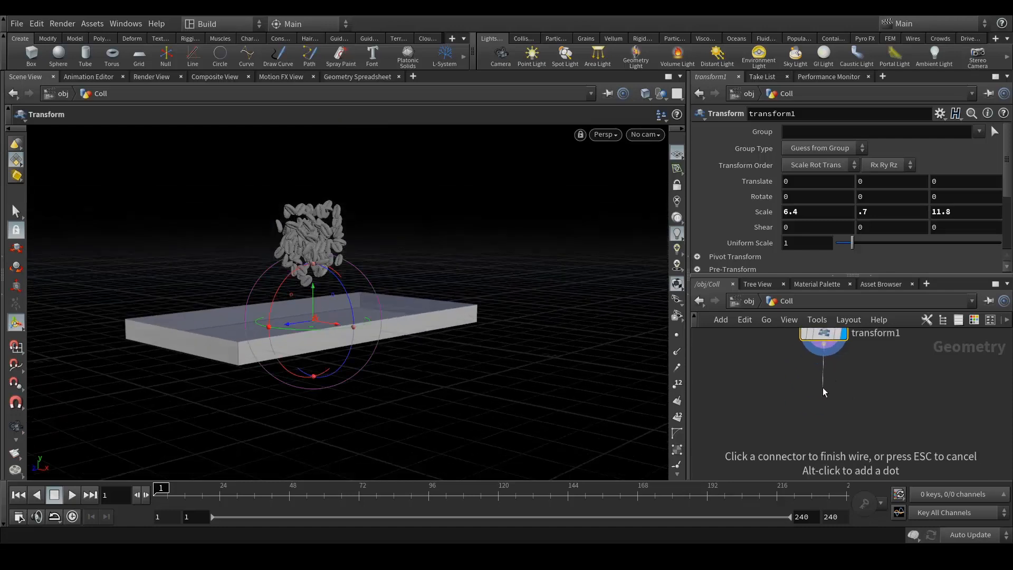
pyautogui.press('Tab')
pyautogui.write('nul')
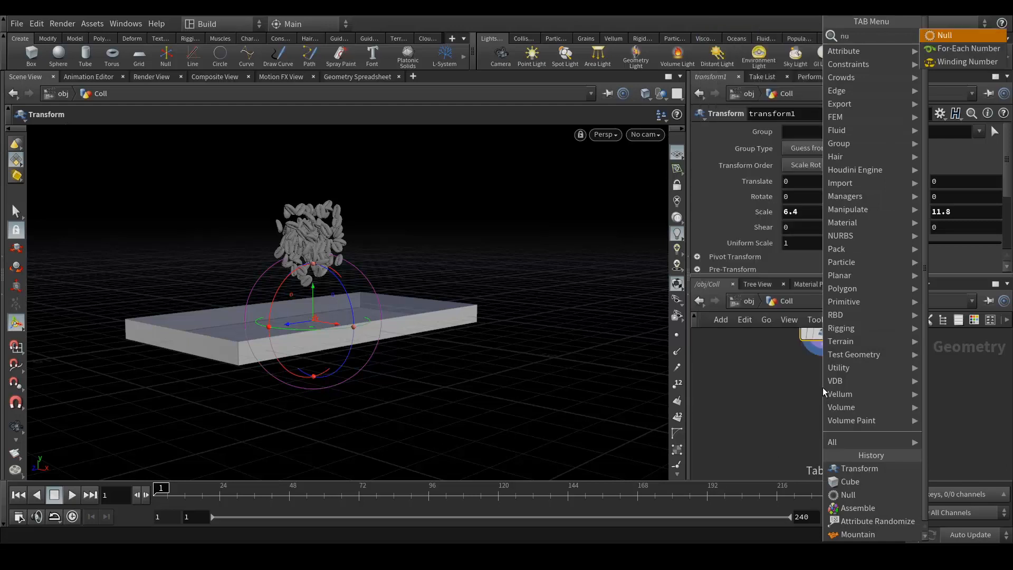
pyautogui.press('Return')
pyautogui.click(823, 388)
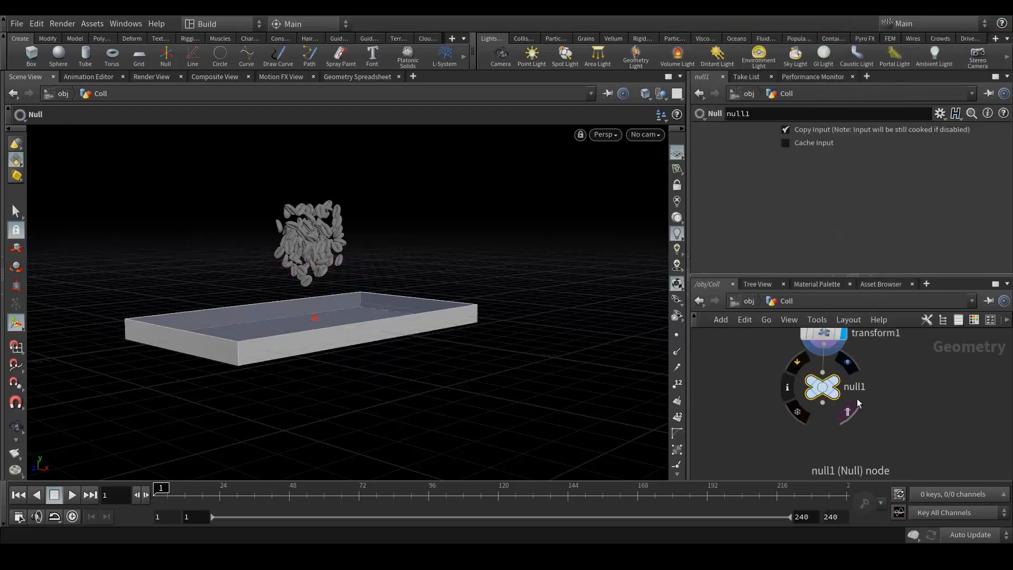
# Rename the new null node as Coll_Geo
pyautogui.doubleClick(854, 387)
pyautogui.doubleClick(854, 387)
pyautogui.write('Coll')
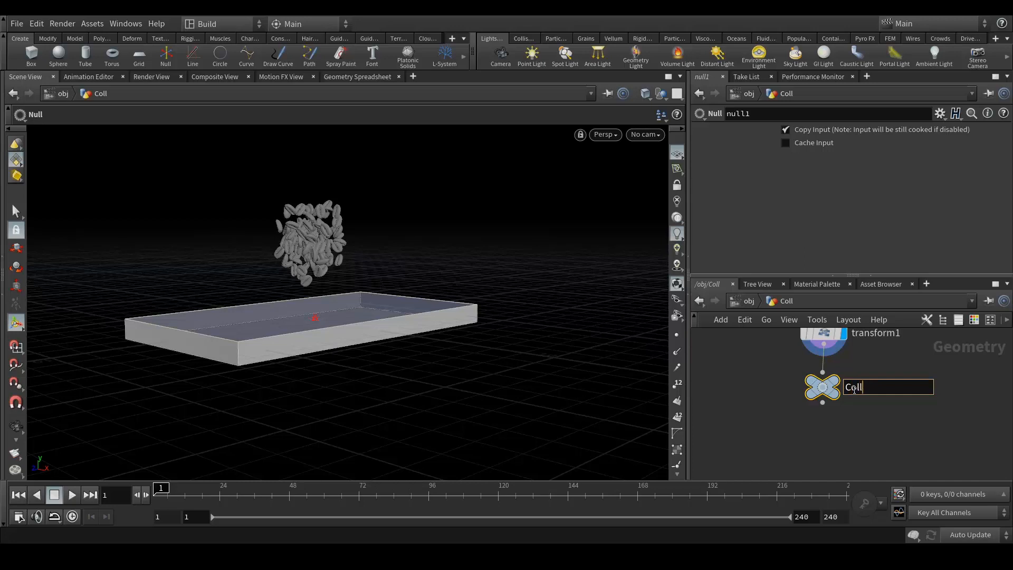
pyautogui.write('_Geo')
pyautogui.press('Return')
# Make Coll_Geo the displayed node of the Coll object and view the box from above
pyautogui.moveTo(828, 387)
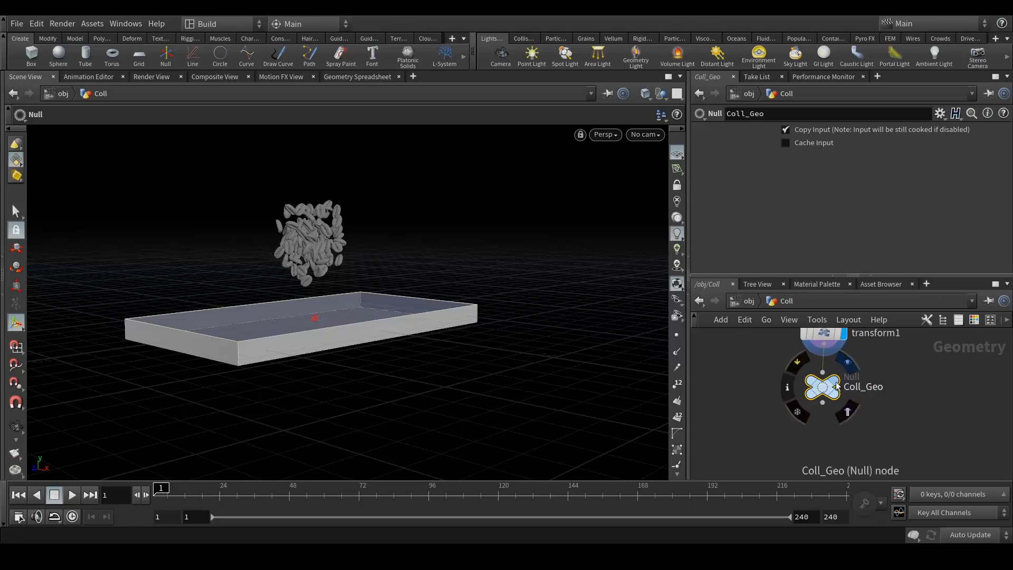
pyautogui.click(847, 362)
pyautogui.press('Escape')
pyautogui.moveTo(260, 278); pyautogui.dragTo(362, 257)
pyautogui.keyDown('alt'); pyautogui.moveTo(361, 256); pyautogui.dragTo(363, 290, button='middle'); pyautogui.keyUp('alt')
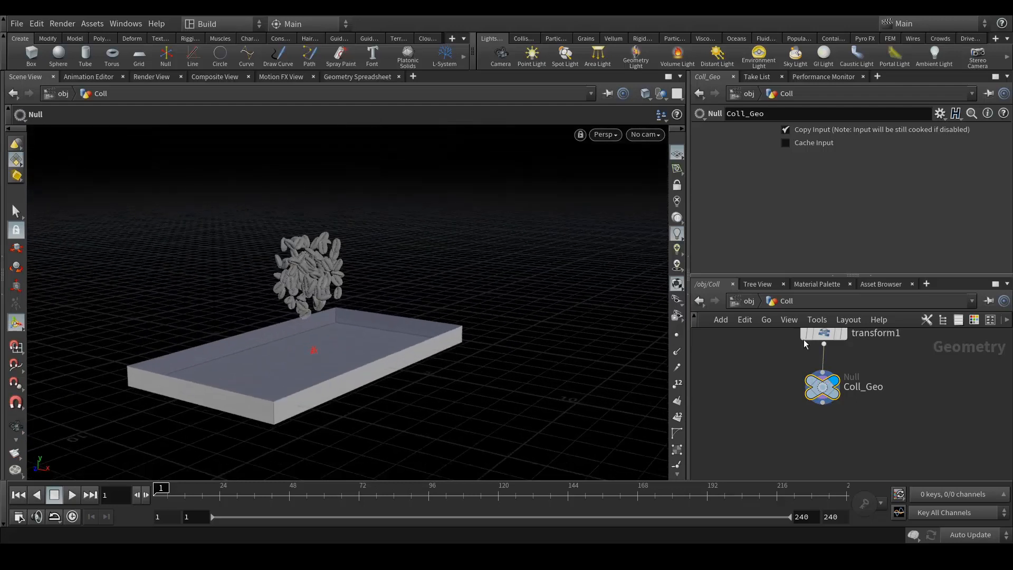
# Go into the Coffee_Bean object and make Beans_OBJ its displayed node
pyautogui.click(747, 299)
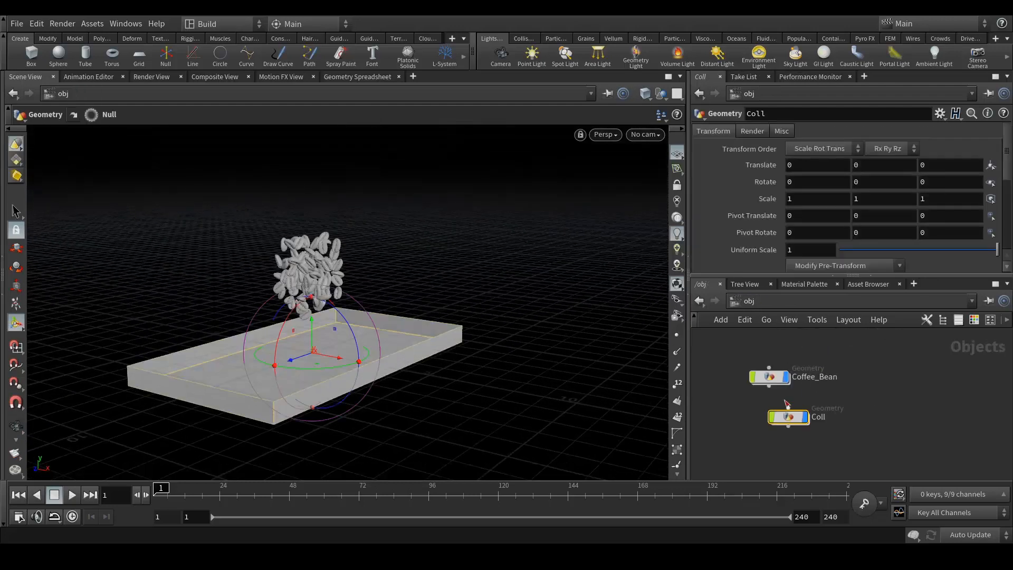
pyautogui.doubleClick(769, 376)
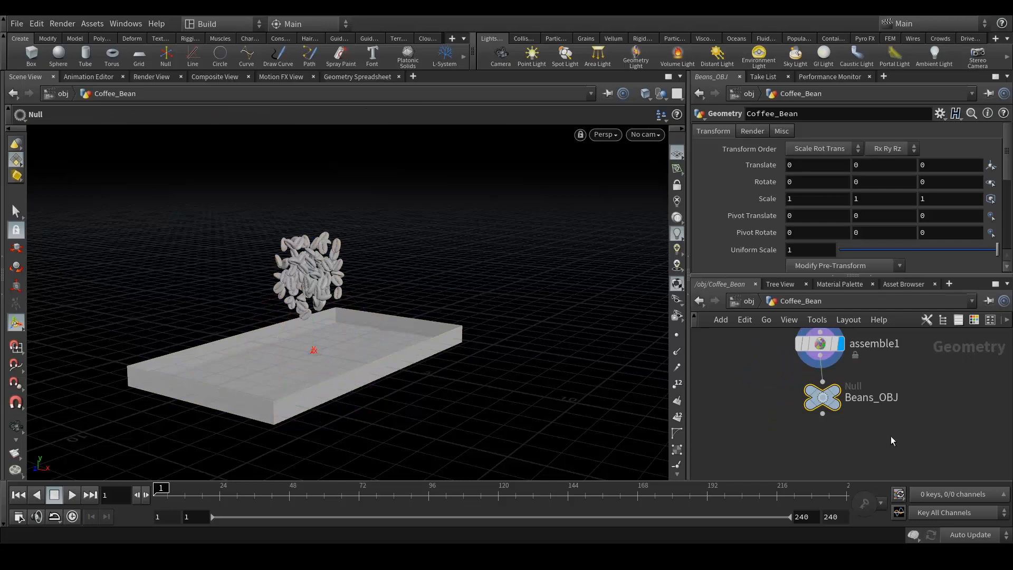
pyautogui.moveTo(891, 436); pyautogui.dragTo(864, 469, button='middle')
pyautogui.click(810, 422)
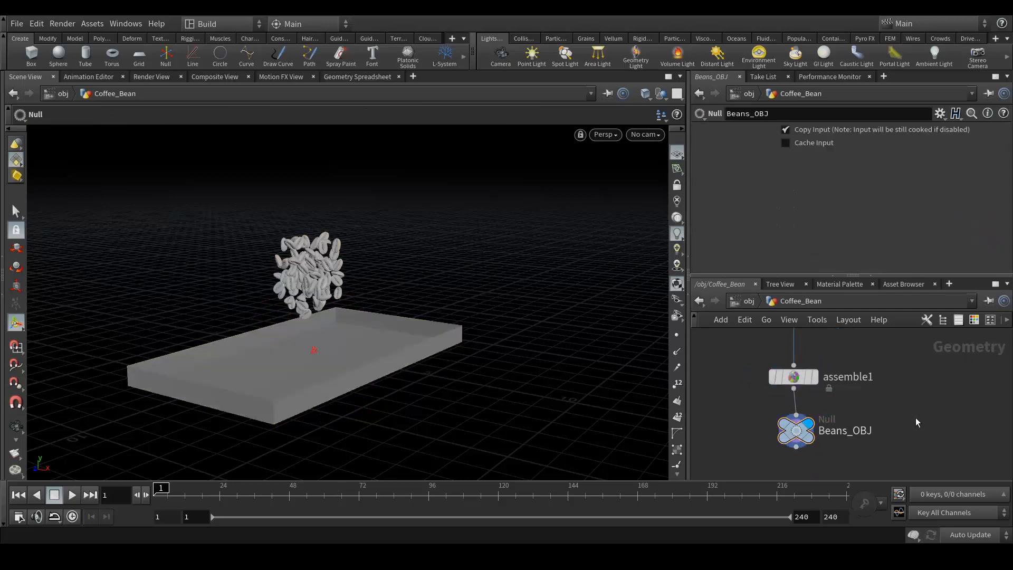
# Return to the object level, line up Coll below Coffee_Bean in the network, and switch to the Select tool
pyautogui.click(747, 305)
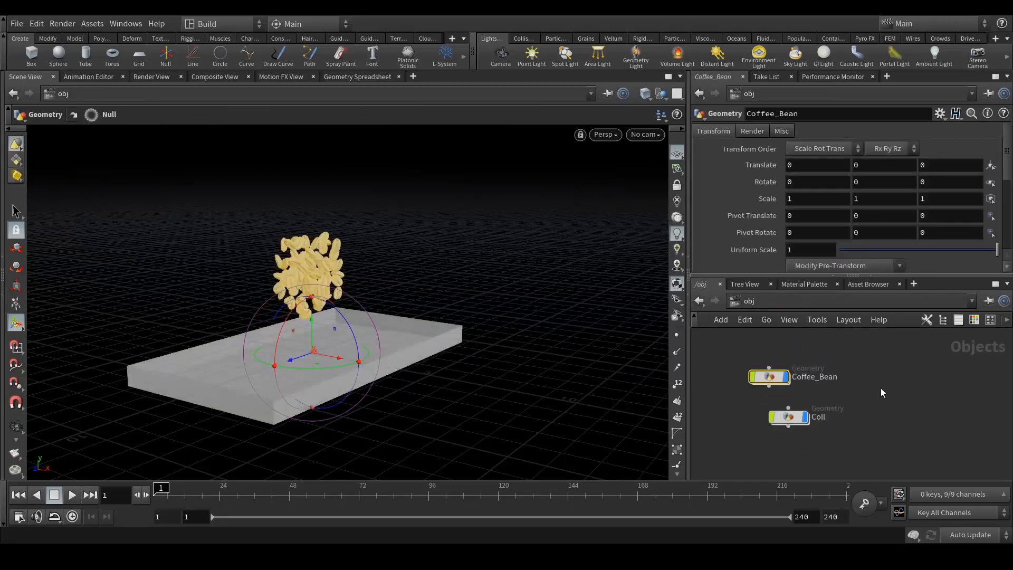
pyautogui.moveTo(788, 437); pyautogui.dragTo(769, 449)
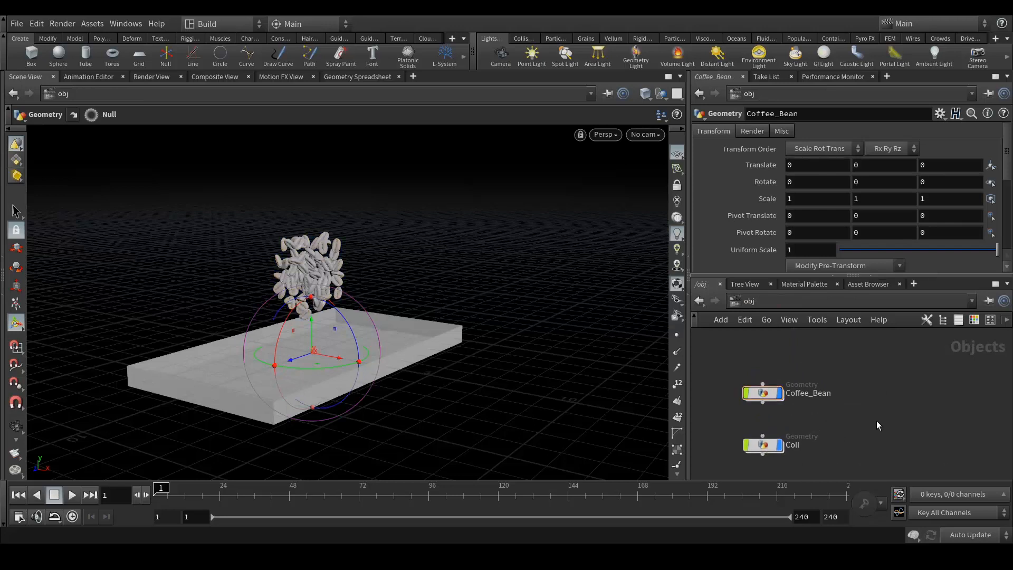
pyautogui.click(18, 212)
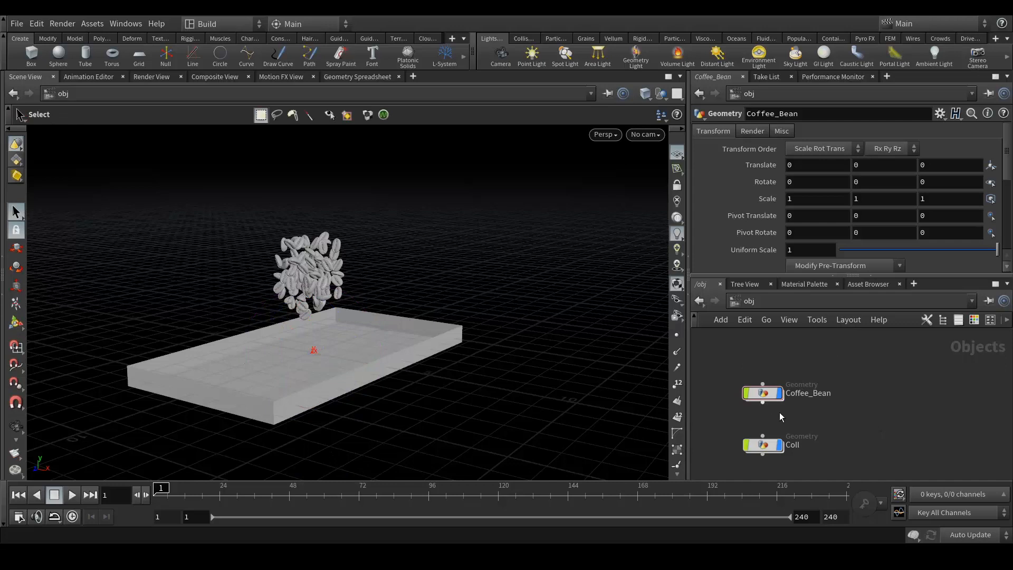
# Add a DOP Network node at the object level beside Coffee_Bean and Coll
pyautogui.press('Tab')
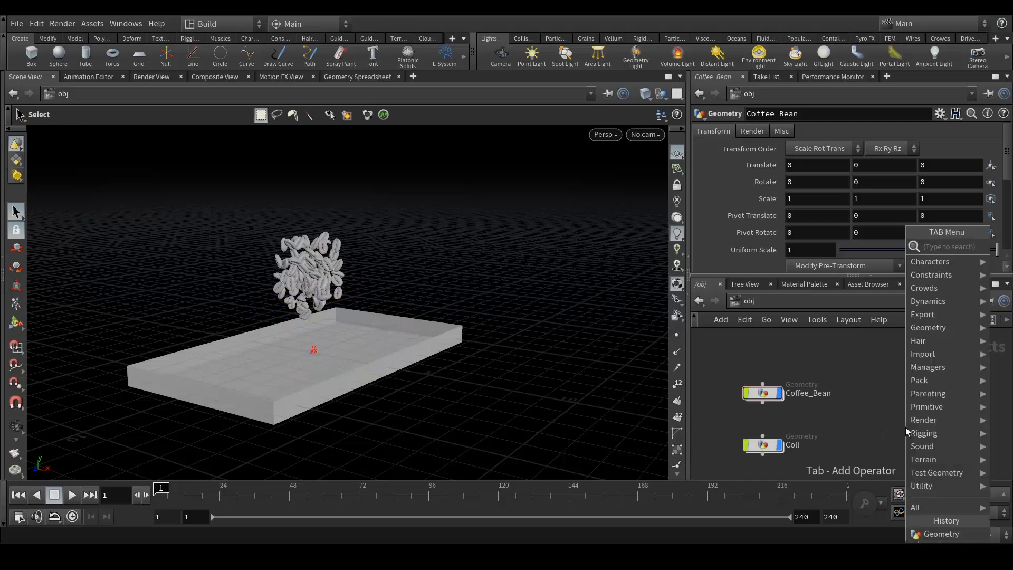
pyautogui.write('dop')
pyautogui.press('Return')
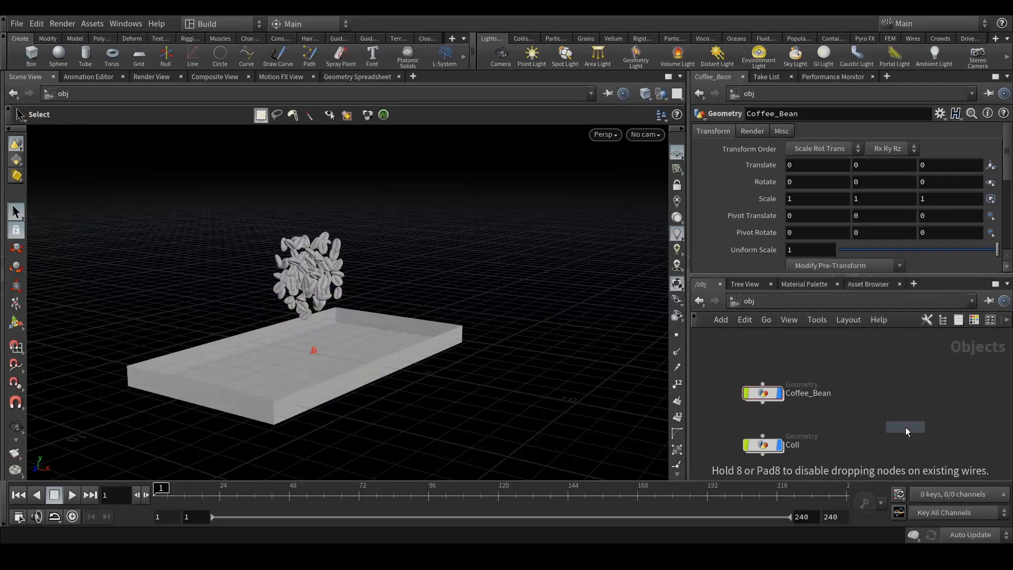
pyautogui.click(905, 426)
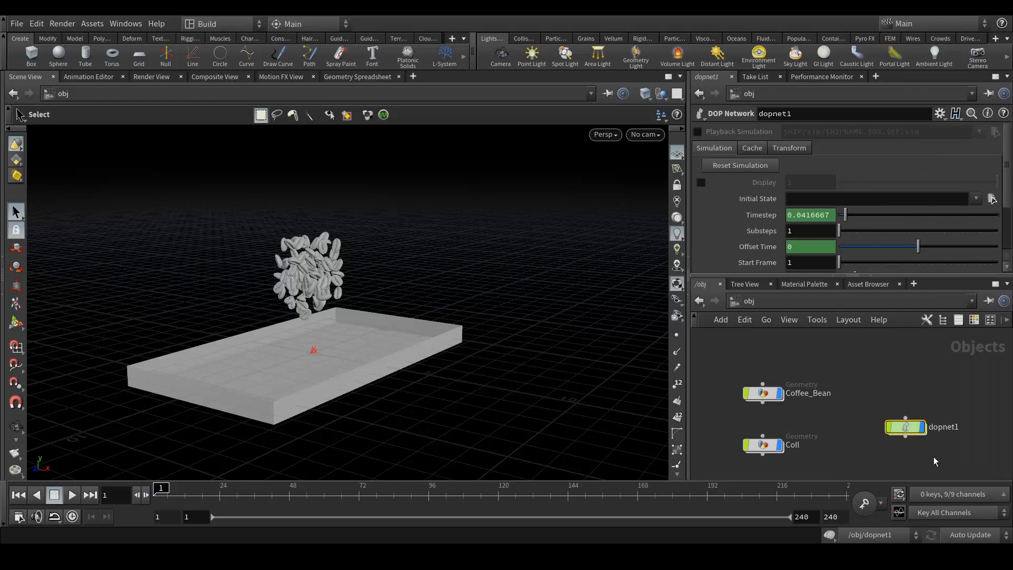
# Go inside dopnet1 and add a Rigid Body Solver node above the output node
pyautogui.moveTo(907, 431)
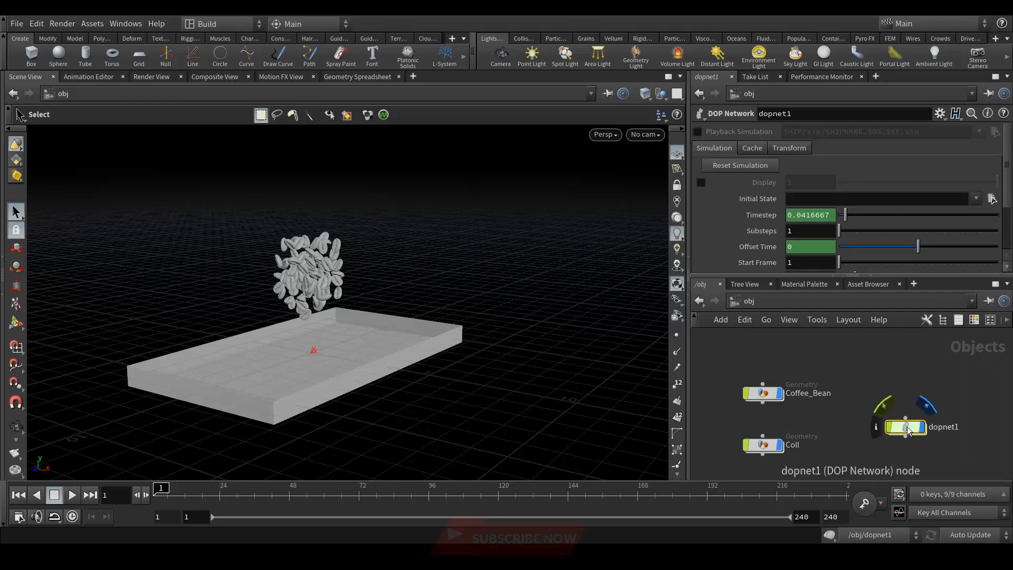
pyautogui.doubleClick(906, 427)
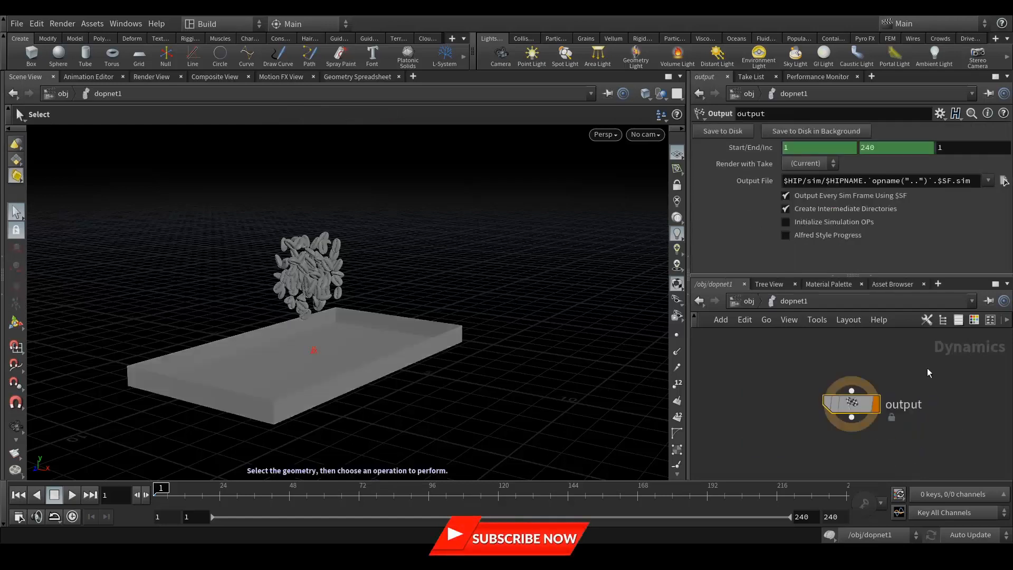
pyautogui.moveTo(850, 321); pyautogui.dragTo(829, 391, button='middle')
pyautogui.press('Tab')
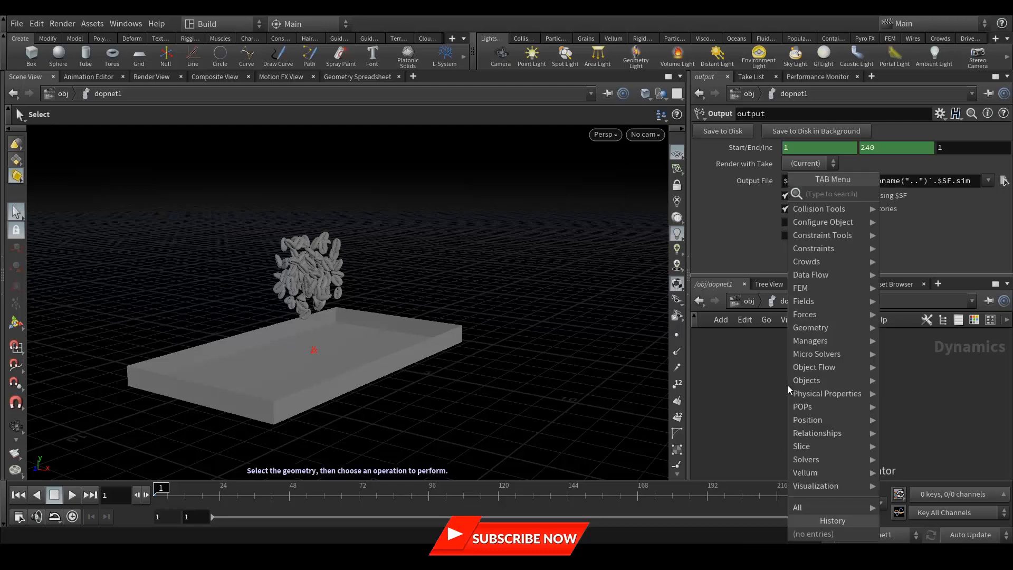
pyautogui.write('rig')
pyautogui.press('Return')
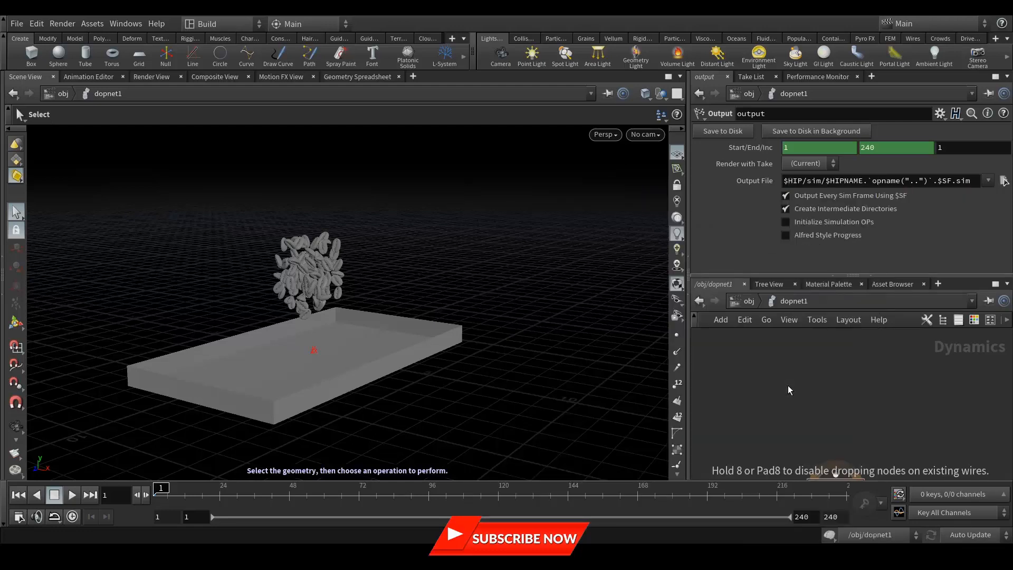
pyautogui.click(827, 413)
pyautogui.moveTo(884, 372); pyautogui.dragTo(885, 398, button='middle')
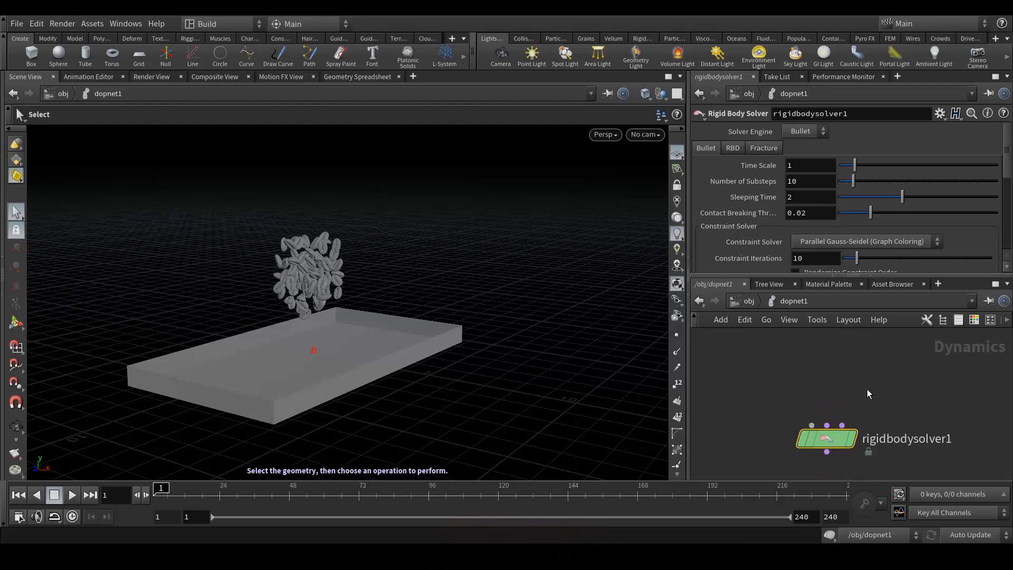
# Add an RBD Packed Object node above rigidbodysolver1 and connect it to the solver's first input
pyautogui.press('Tab')
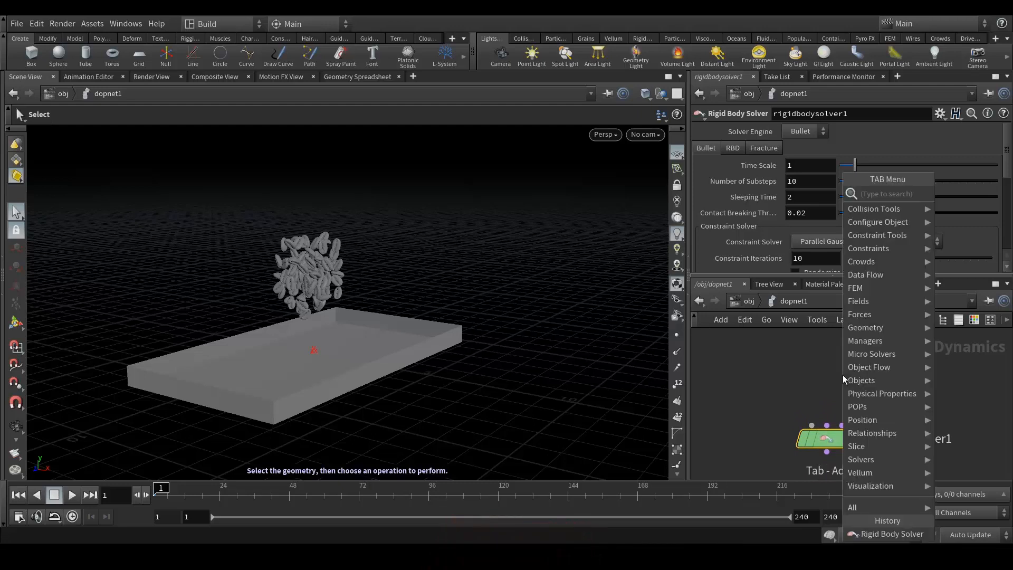
pyautogui.write('r')
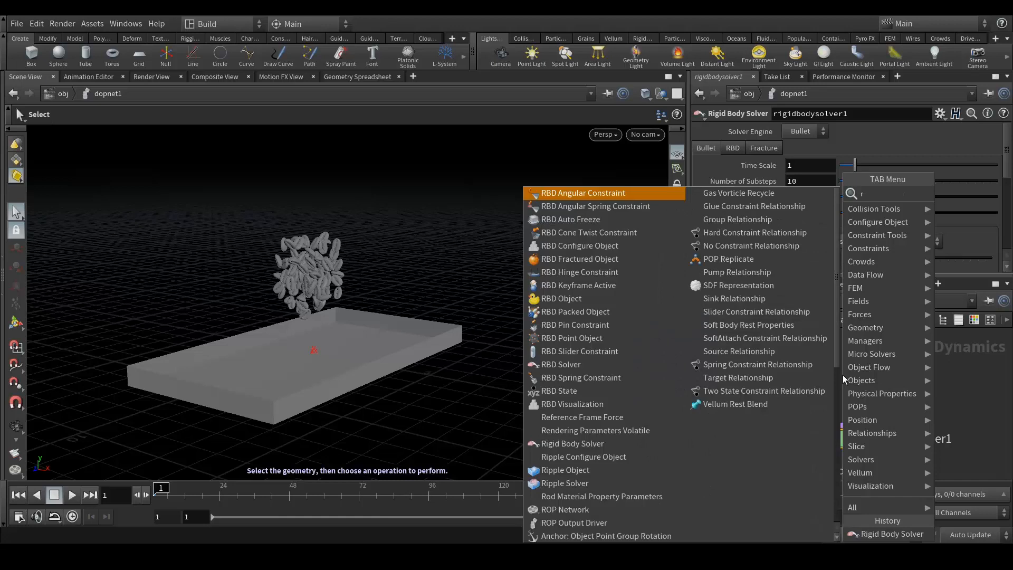
pyautogui.write('bd')
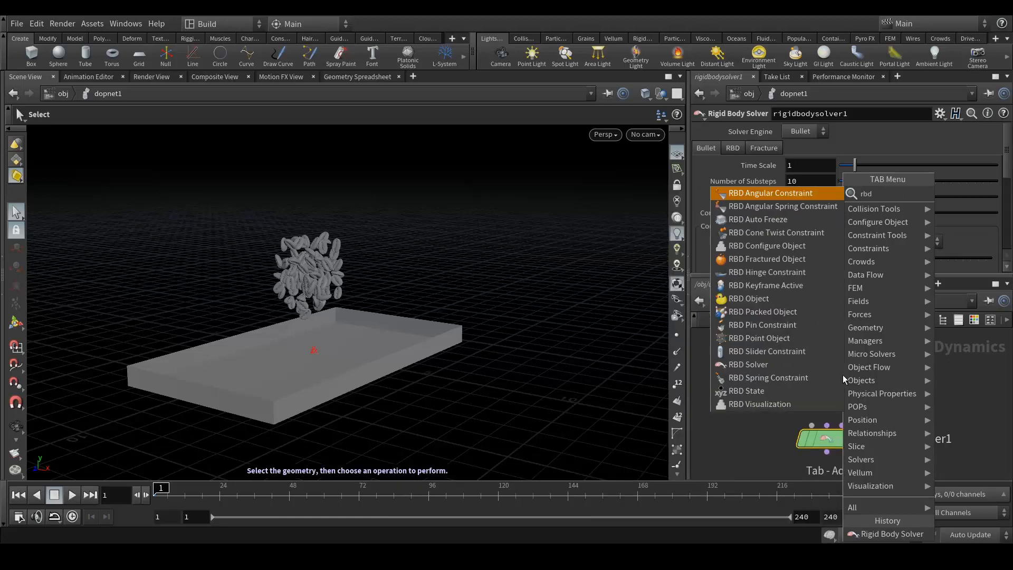
pyautogui.write('pa')
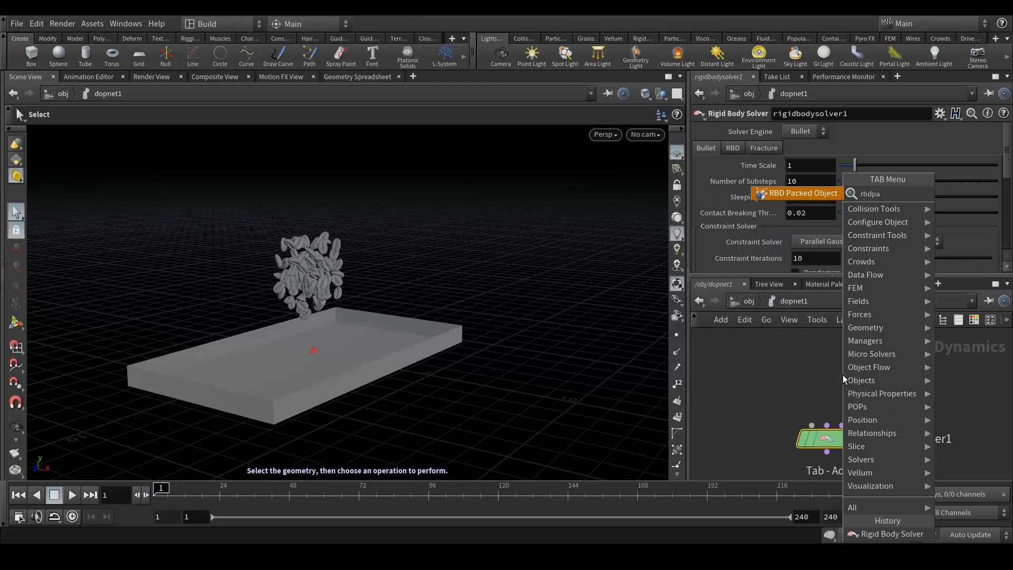
pyautogui.press('Return')
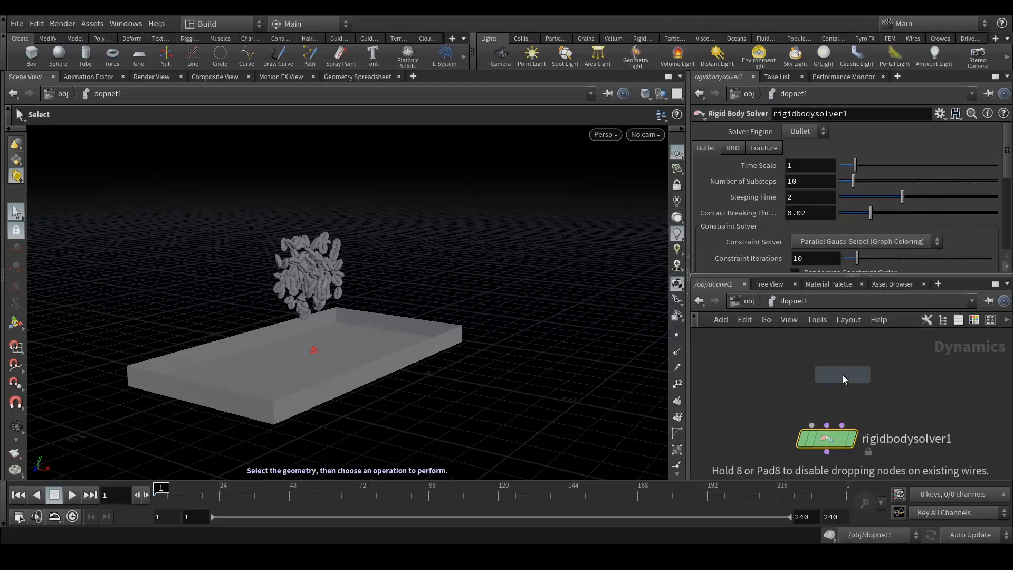
pyautogui.click(843, 375)
pyautogui.moveTo(843, 376); pyautogui.dragTo(812, 422)
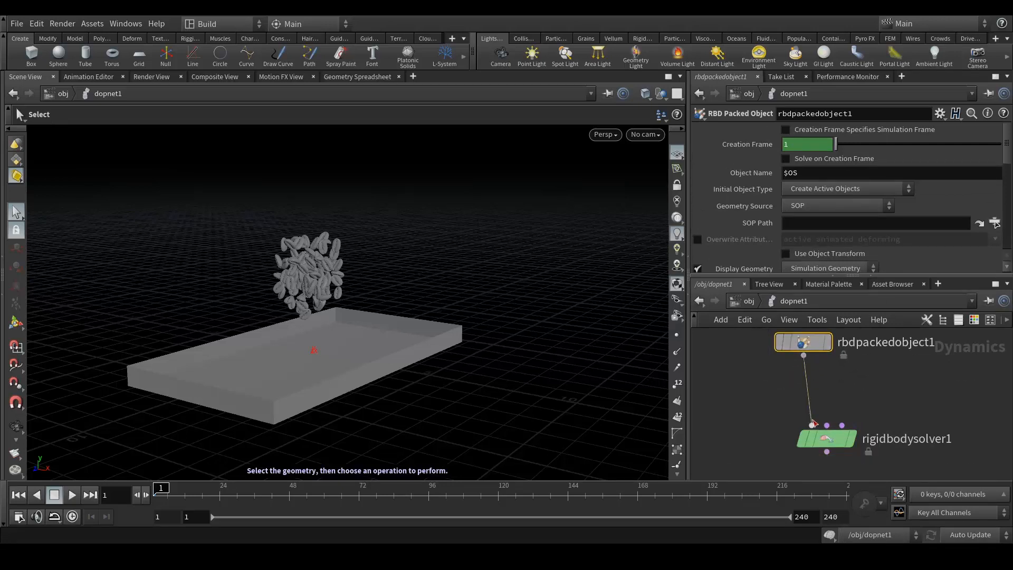
pyautogui.moveTo(865, 363); pyautogui.dragTo(869, 409, button='middle')
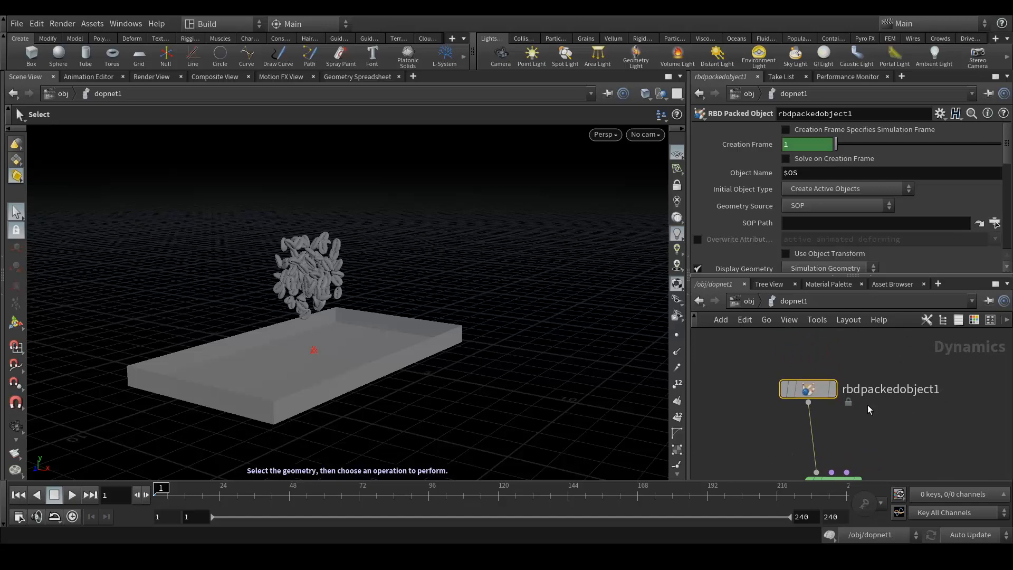
# Set the SOP Path of rbdpackedobject1 to /obj/Coffee_Bean/Beans_OBJ
pyautogui.moveTo(688, 190); pyautogui.dragTo(649, 216)
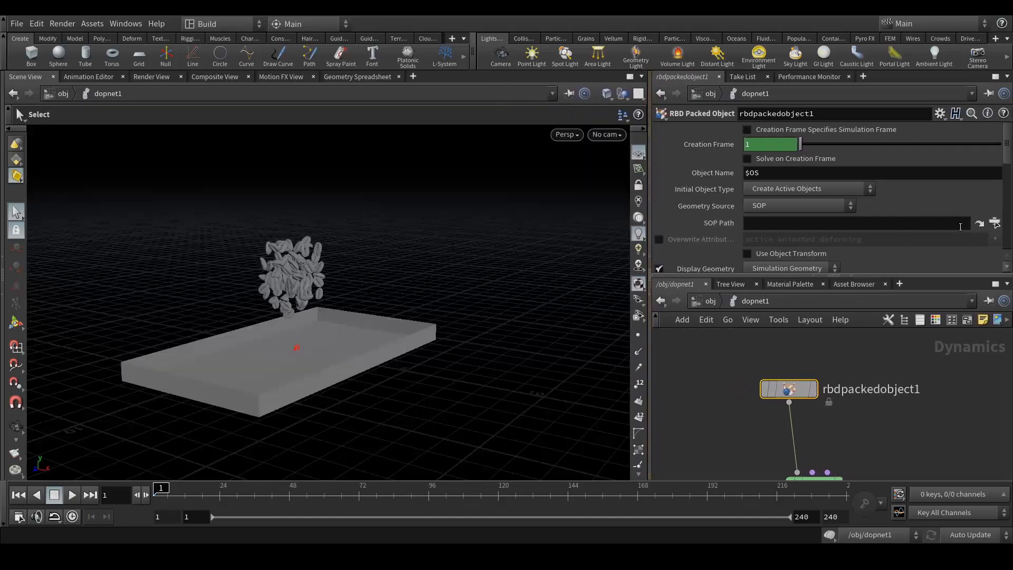
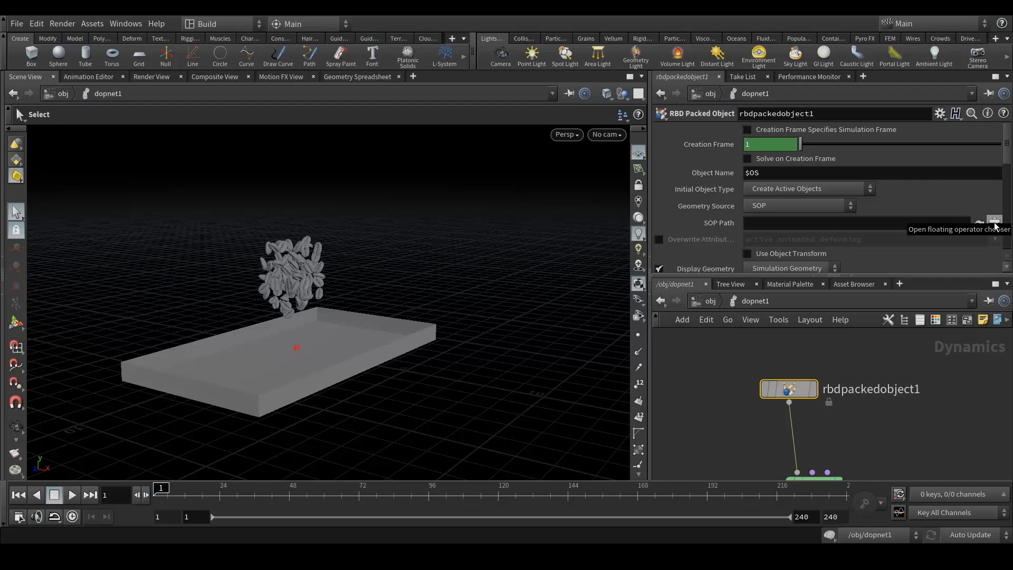
pyautogui.click(995, 223)
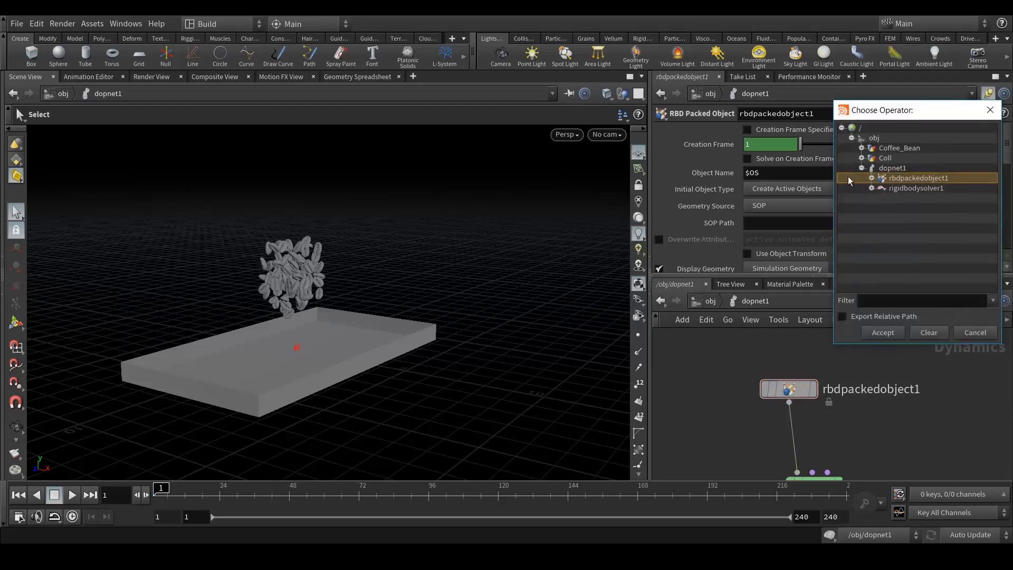
pyautogui.click(862, 148)
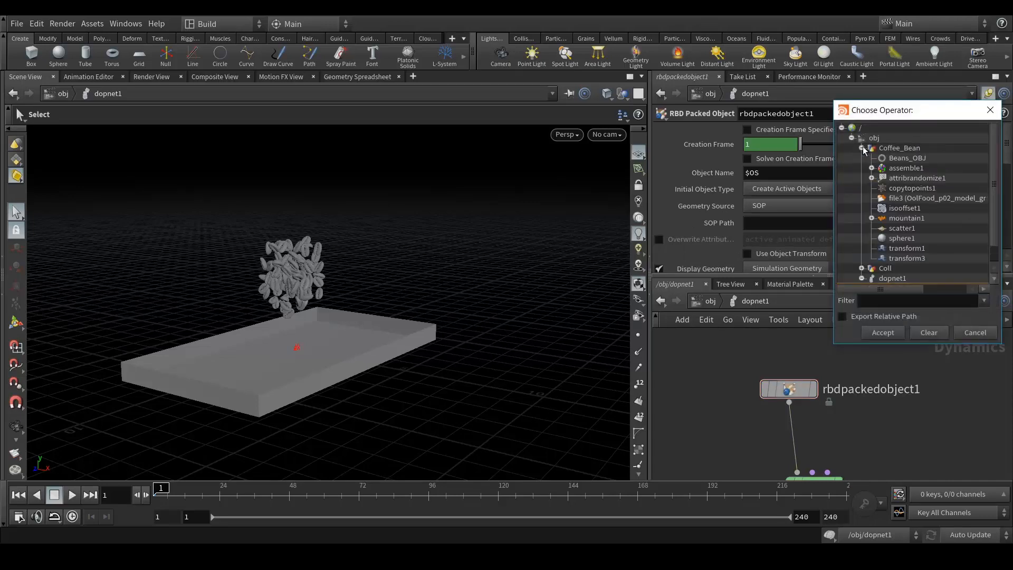
pyautogui.click(902, 159)
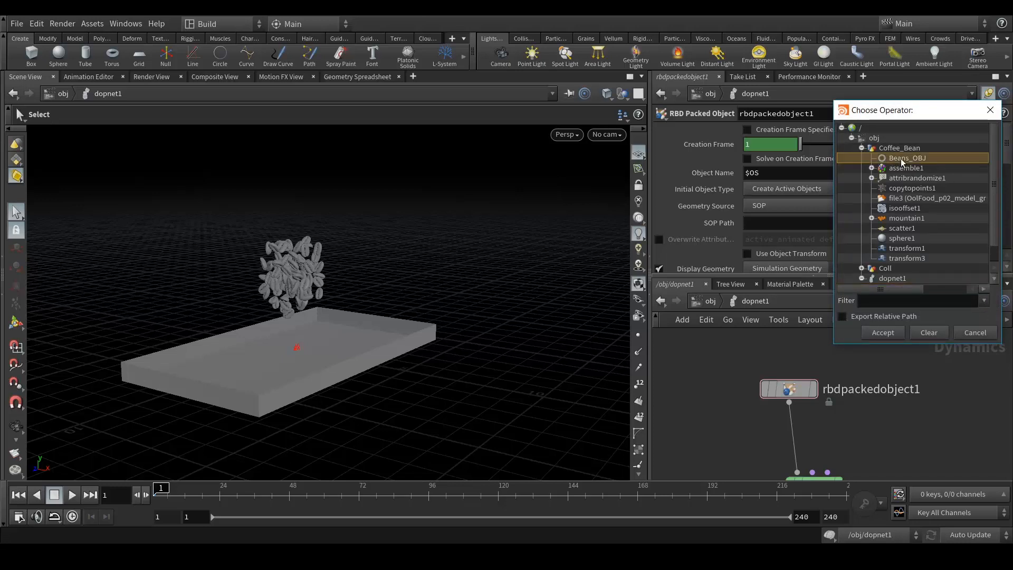
pyautogui.click(882, 333)
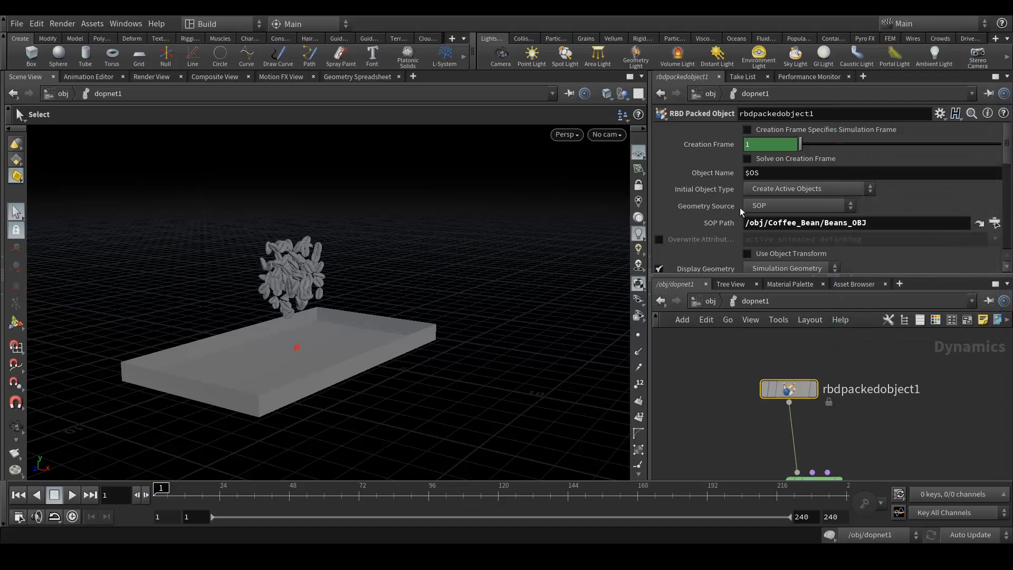
# Add a Gravity Force node between rigidbodysolver1 and output, and wire it to both nodes
pyautogui.moveTo(897, 376)
pyautogui.scroll(-3, 907, 390)
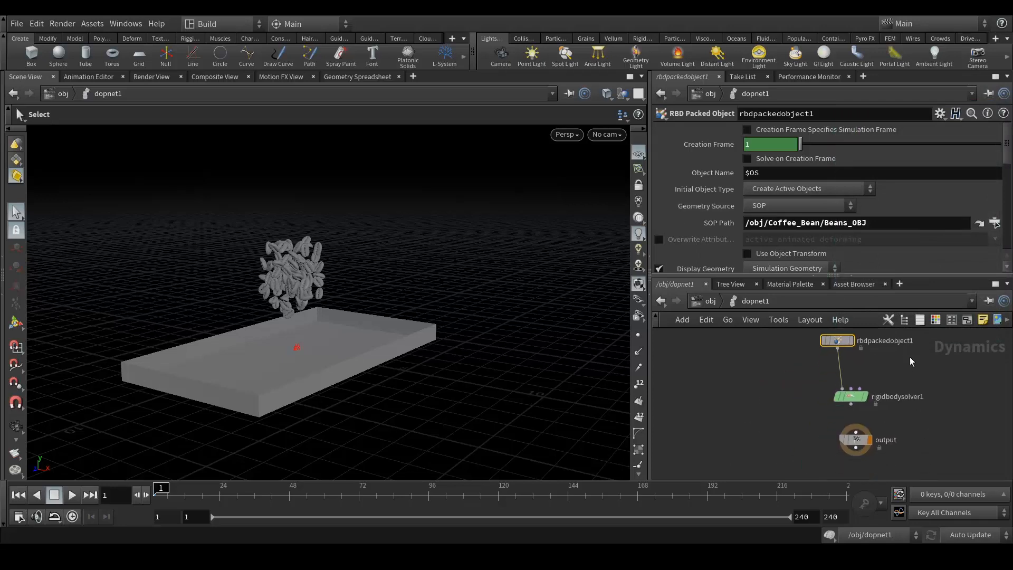
pyautogui.moveTo(821, 400); pyautogui.dragTo(817, 431)
pyautogui.press('Tab')
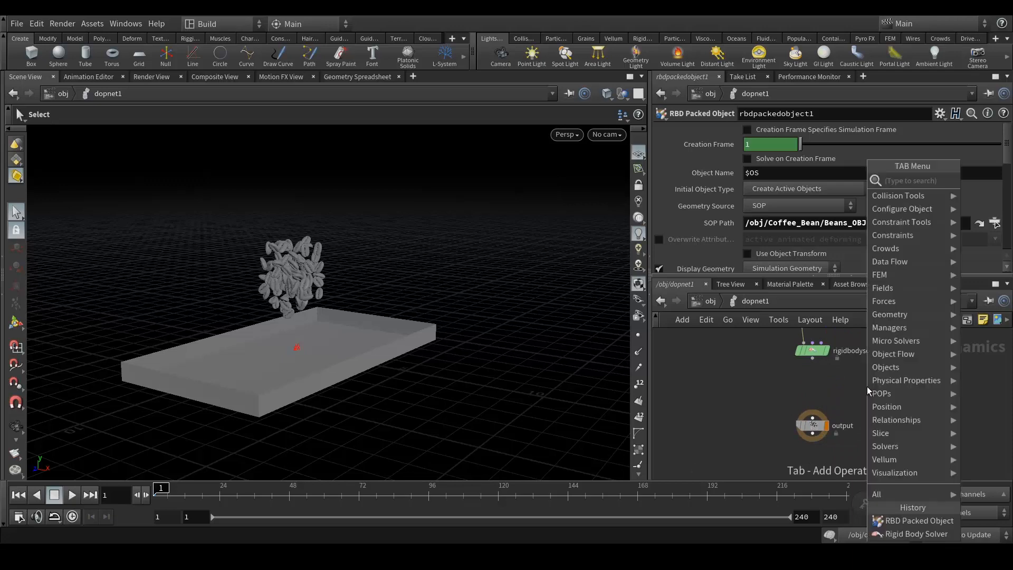
pyautogui.write('gra')
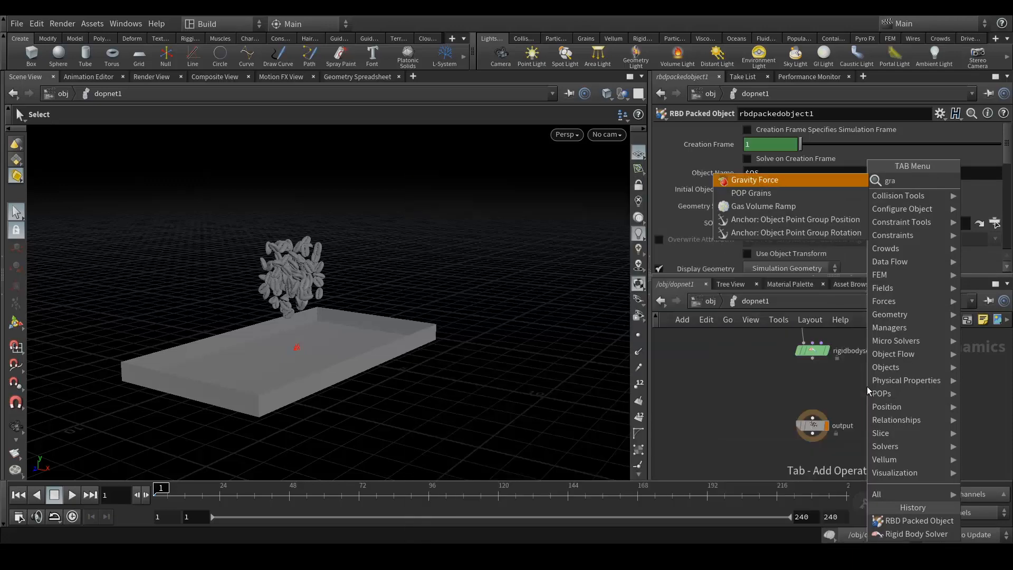
pyautogui.press('Return')
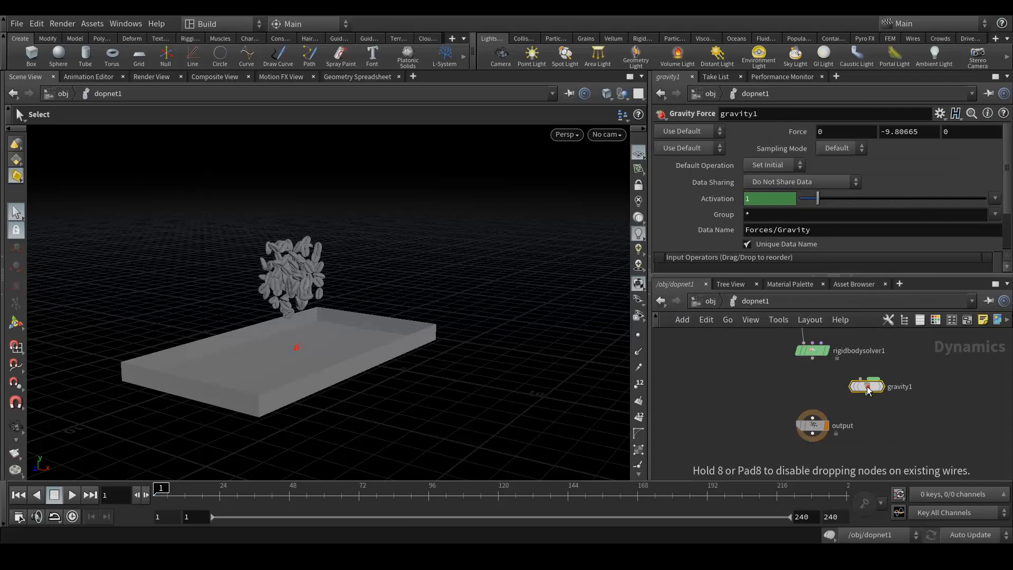
pyautogui.click(813, 393)
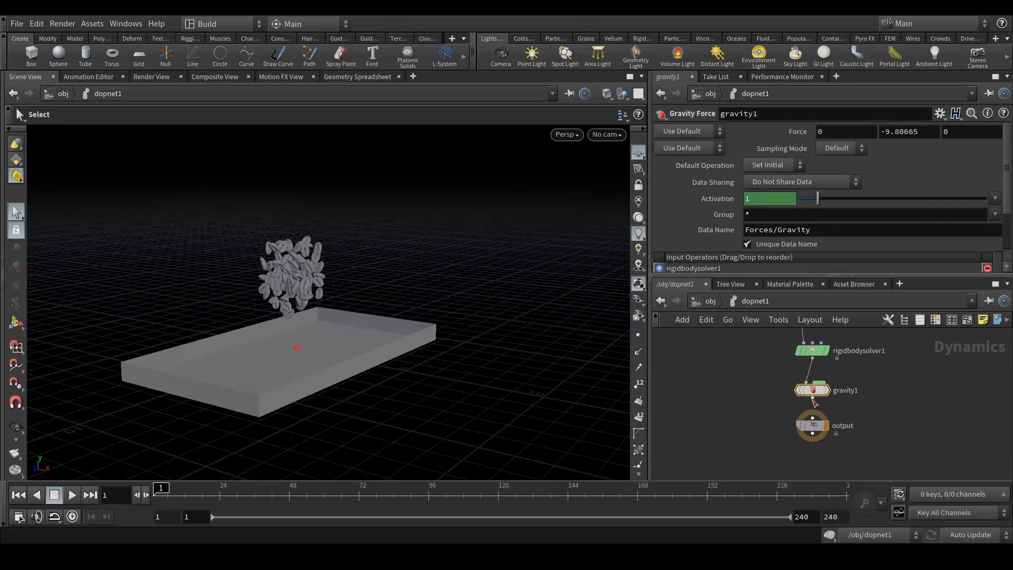
pyautogui.moveTo(814, 403); pyautogui.dragTo(817, 418)
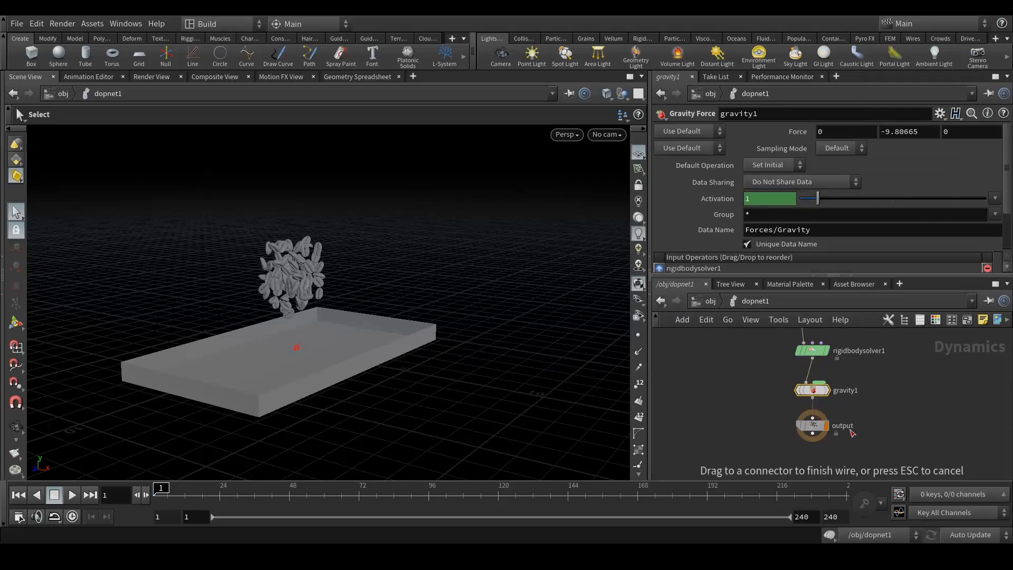
pyautogui.click(852, 433)
# Add a Static Object node to the dynamics network and place it beside rigidbodysolver1
pyautogui.moveTo(739, 367); pyautogui.dragTo(754, 382, button='middle')
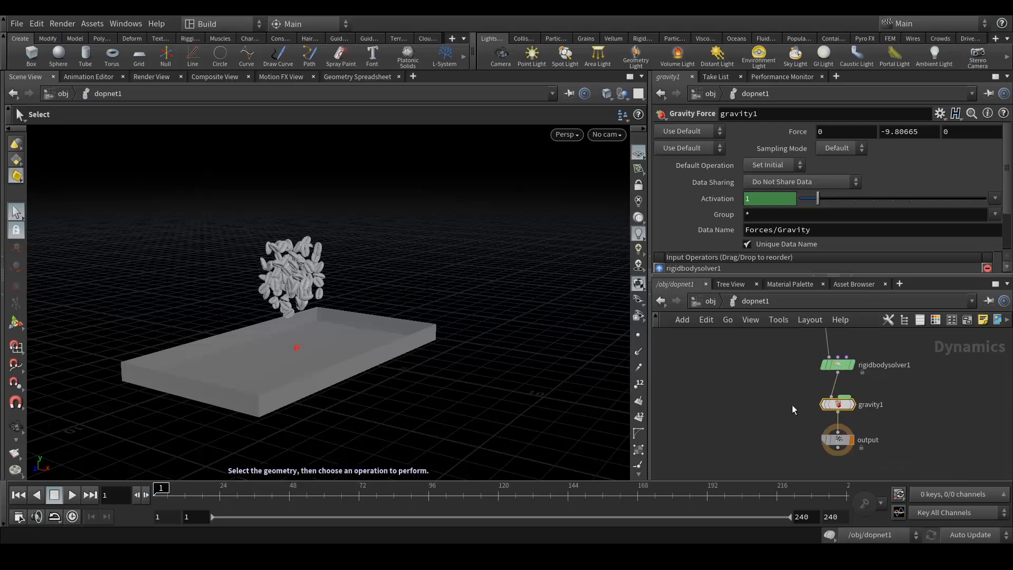
pyautogui.press('Tab')
pyautogui.write('stat')
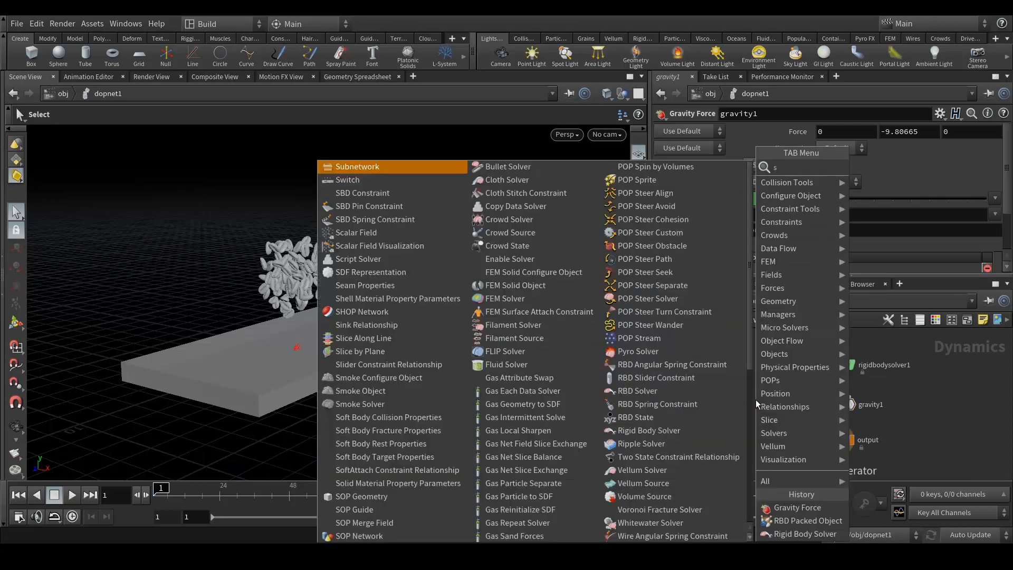
pyautogui.press('Return')
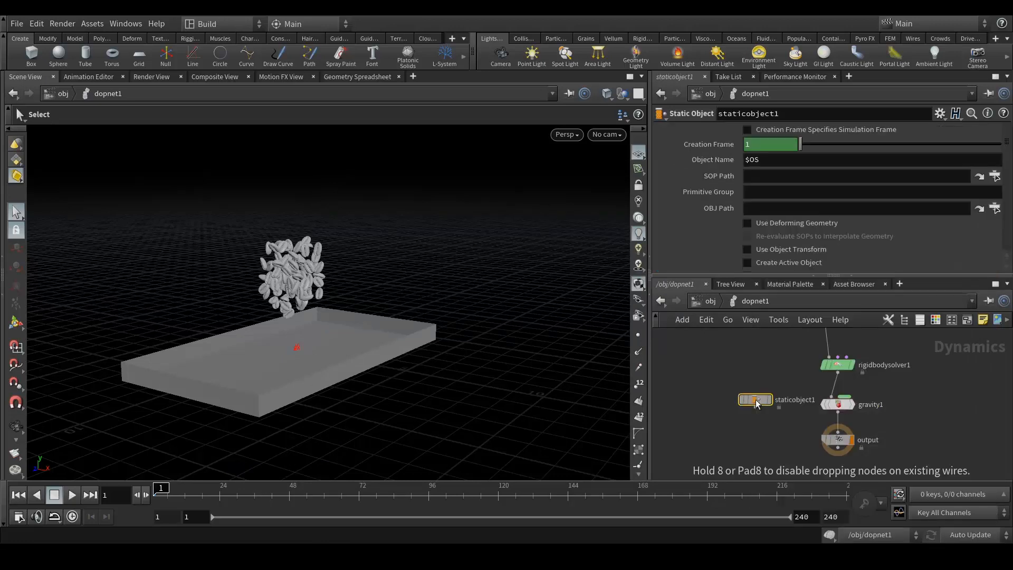
pyautogui.click(748, 395)
pyautogui.moveTo(748, 395); pyautogui.dragTo(722, 366)
# Add a Merge node between the static object and the gravity node, slightly below them
pyautogui.press('Tab')
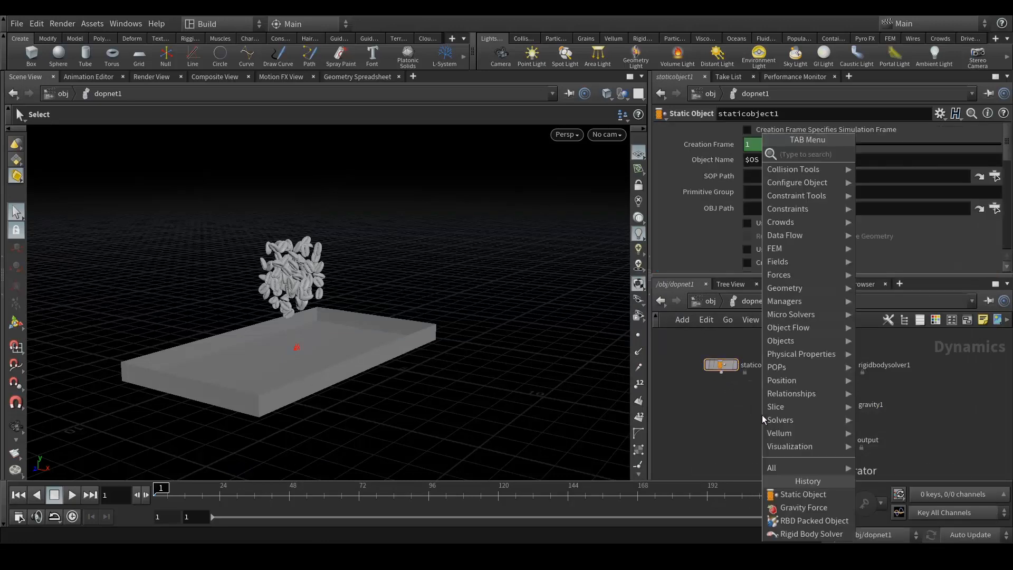
pyautogui.write('mer')
pyautogui.press('Return')
pyautogui.click(761, 415)
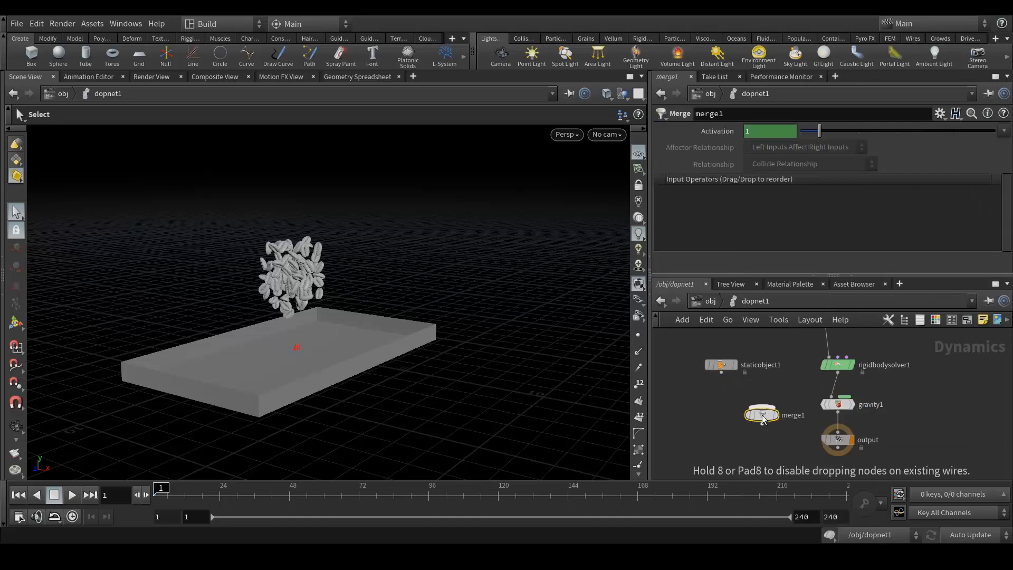
pyautogui.moveTo(763, 415); pyautogui.dragTo(772, 419)
# Wire staticobject1 and gravity1 into merge1, order staticobject1 first, and place the merge on the wire feeding output
pyautogui.moveTo(974, 430); pyautogui.dragTo(968, 410, button='middle')
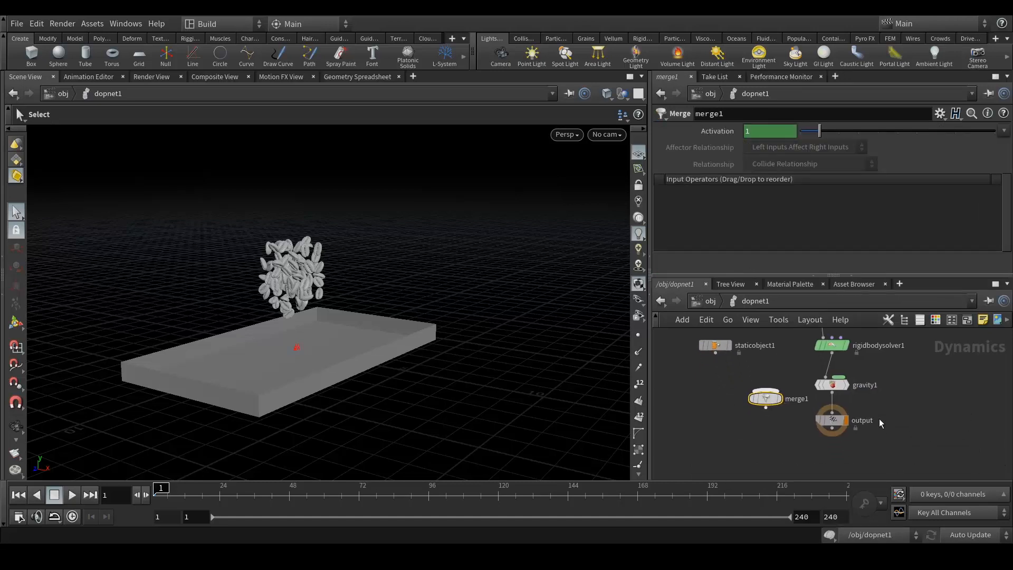
pyautogui.moveTo(831, 422); pyautogui.dragTo(834, 444)
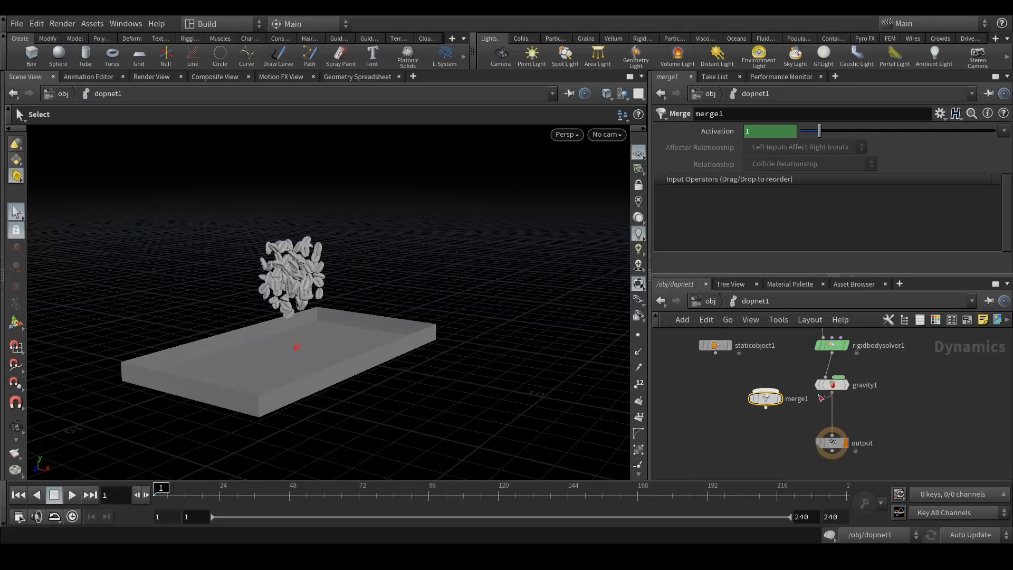
pyautogui.moveTo(832, 393); pyautogui.dragTo(765, 391)
pyautogui.moveTo(715, 353); pyautogui.dragTo(765, 389)
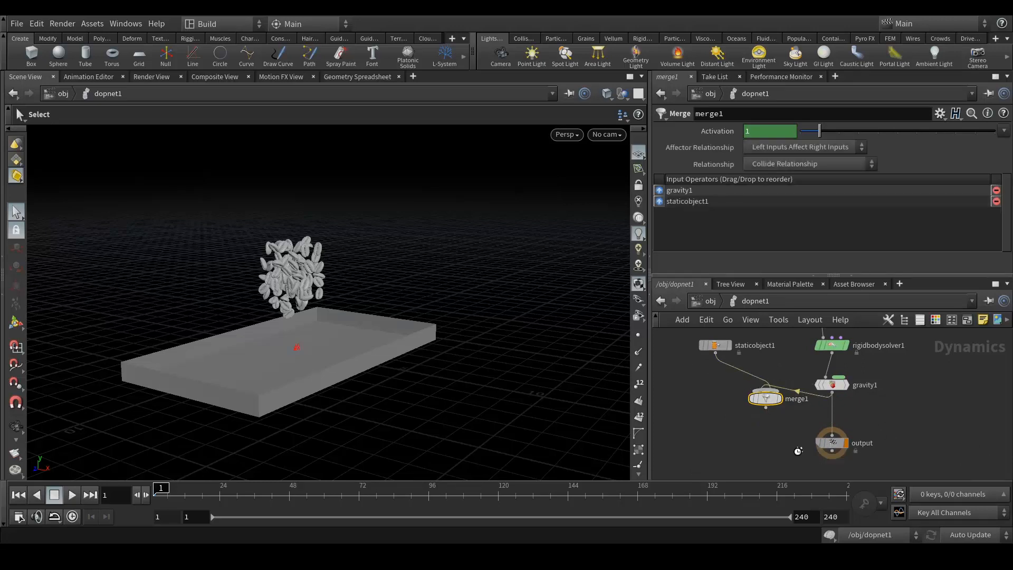
pyautogui.moveTo(686, 190); pyautogui.dragTo(690, 218)
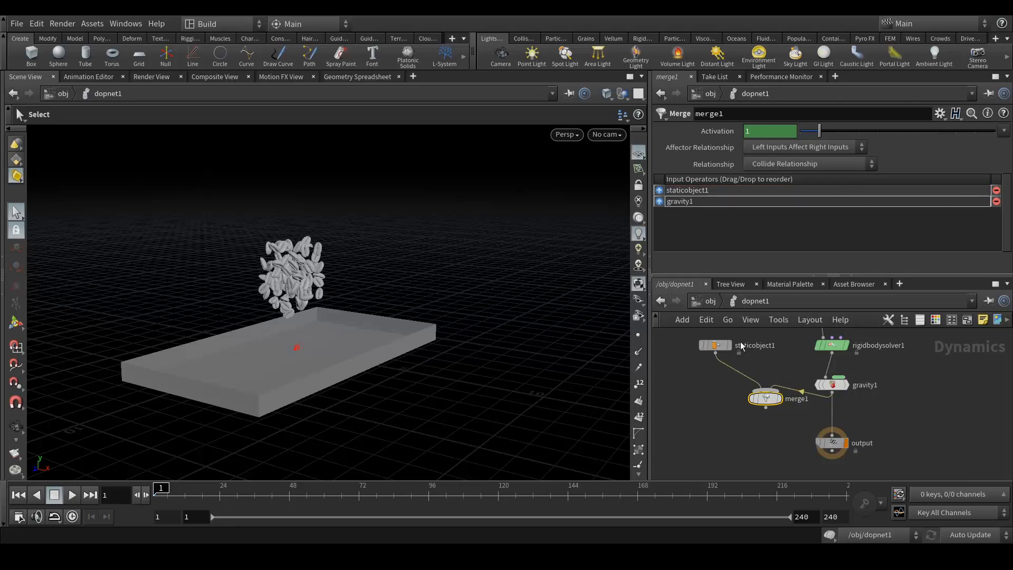
pyautogui.moveTo(771, 402); pyautogui.dragTo(787, 425)
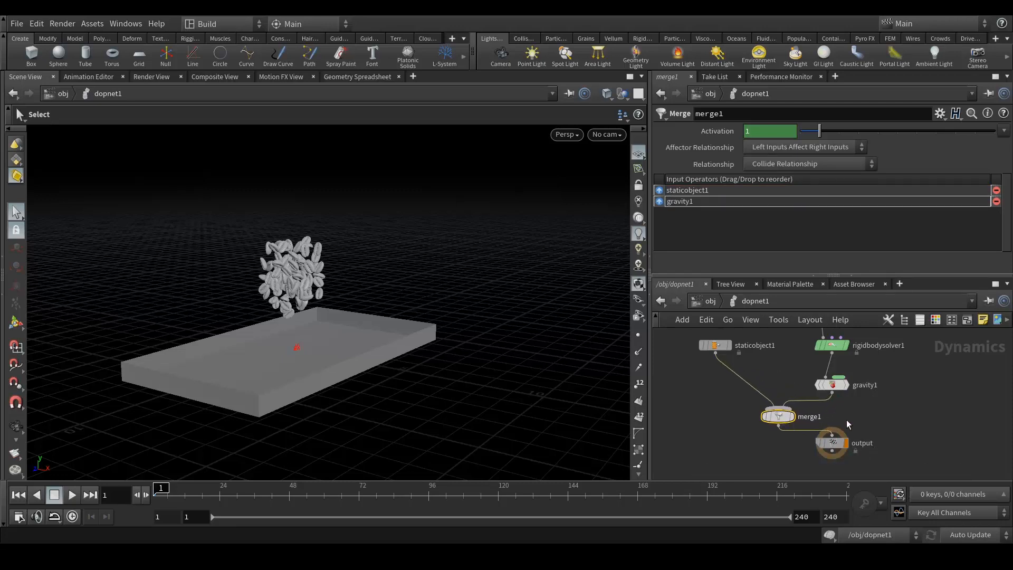
# Set the SOP Path of staticobject1 to /obj/Coll/Coll_Geo
pyautogui.moveTo(787, 426); pyautogui.dragTo(796, 456, button='middle')
pyautogui.click(726, 380)
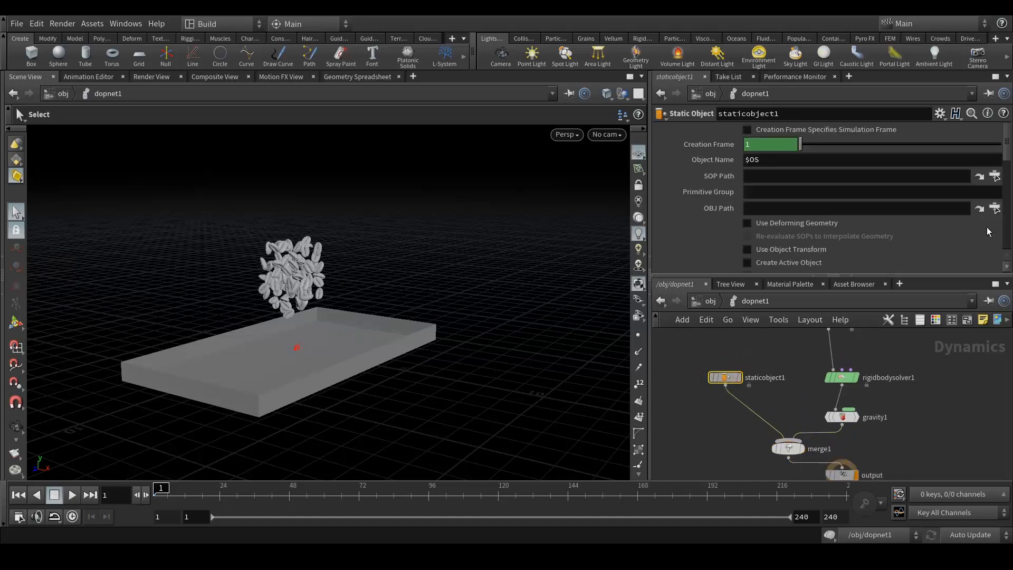
pyautogui.click(995, 176)
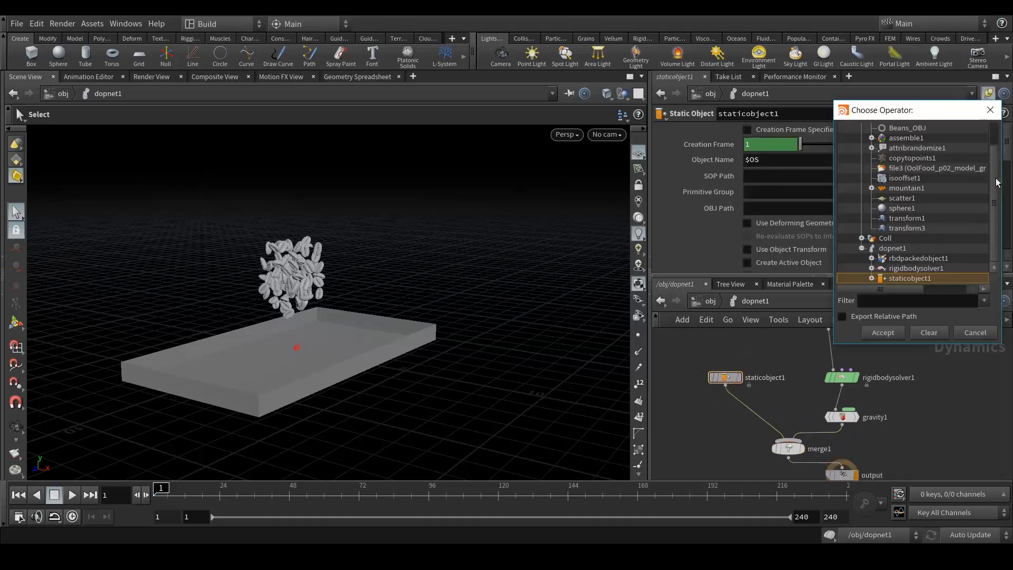
pyautogui.click(861, 238)
pyautogui.click(895, 243)
pyautogui.click(883, 332)
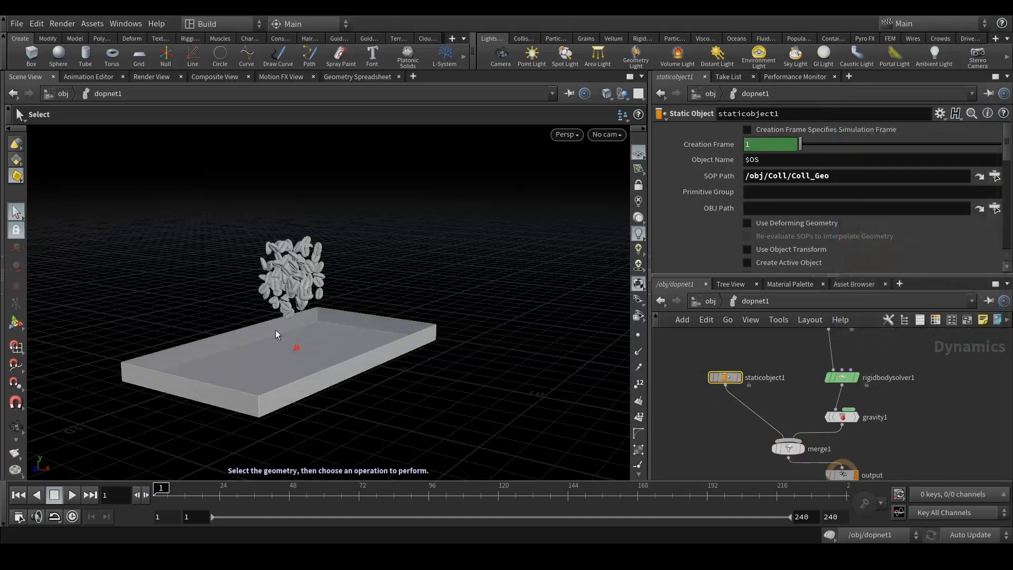
# Clear the static object's SOP Path and pick Coll_Geo from Coll as its geometry again
pyautogui.moveTo(843, 174); pyautogui.dragTo(745, 176)
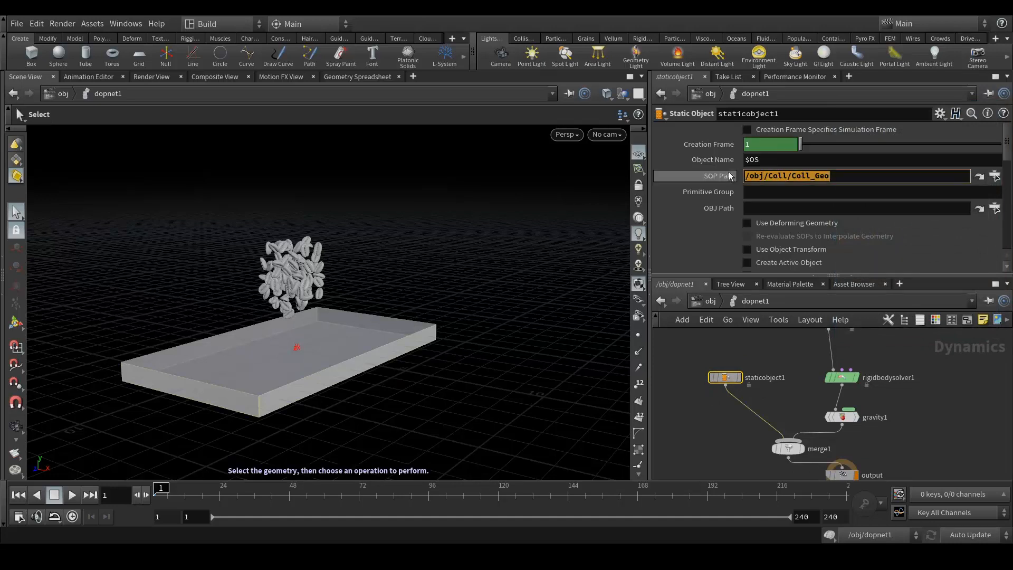
pyautogui.press('BackSpace')
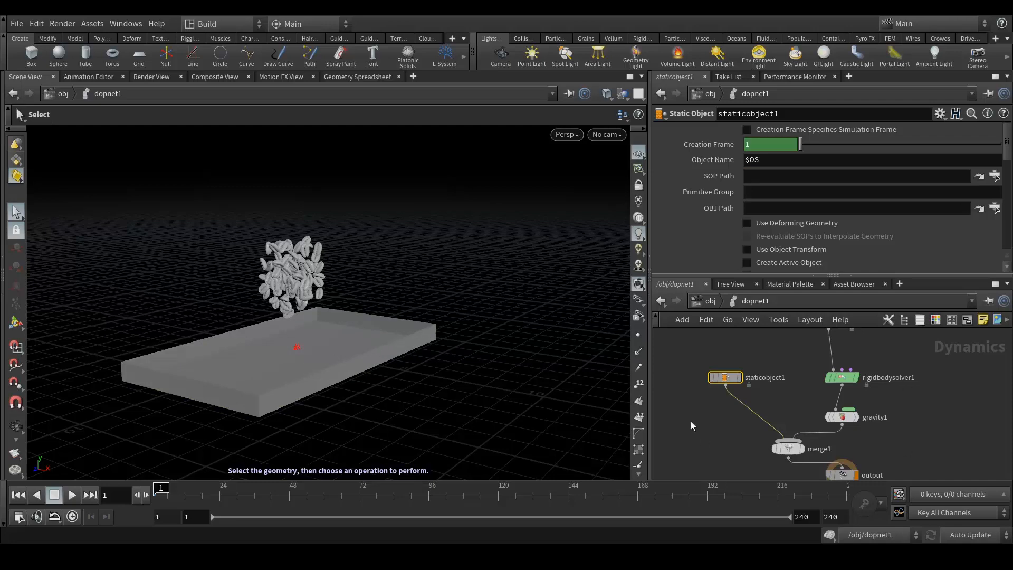
pyautogui.click(994, 175)
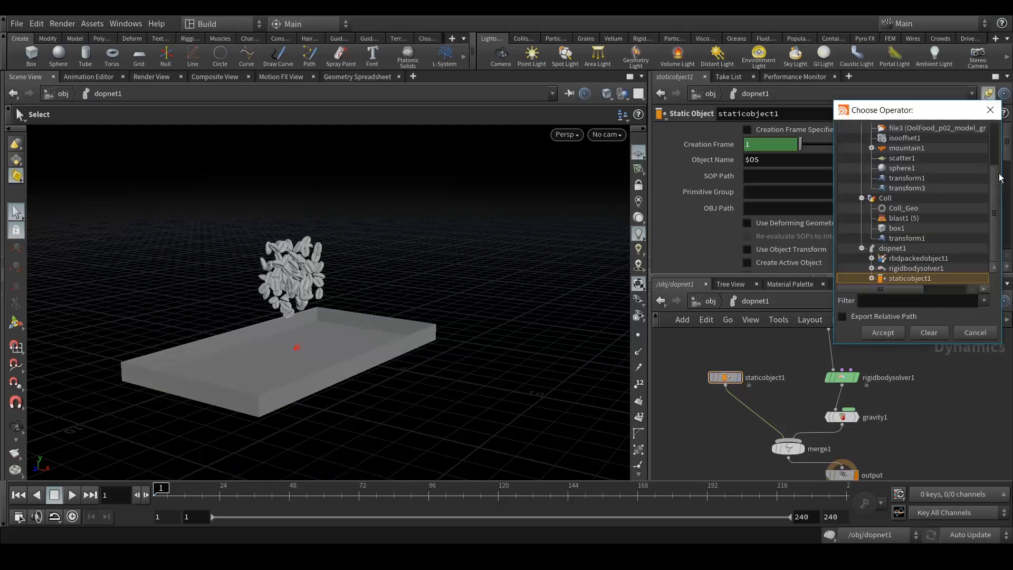
pyautogui.click(903, 207)
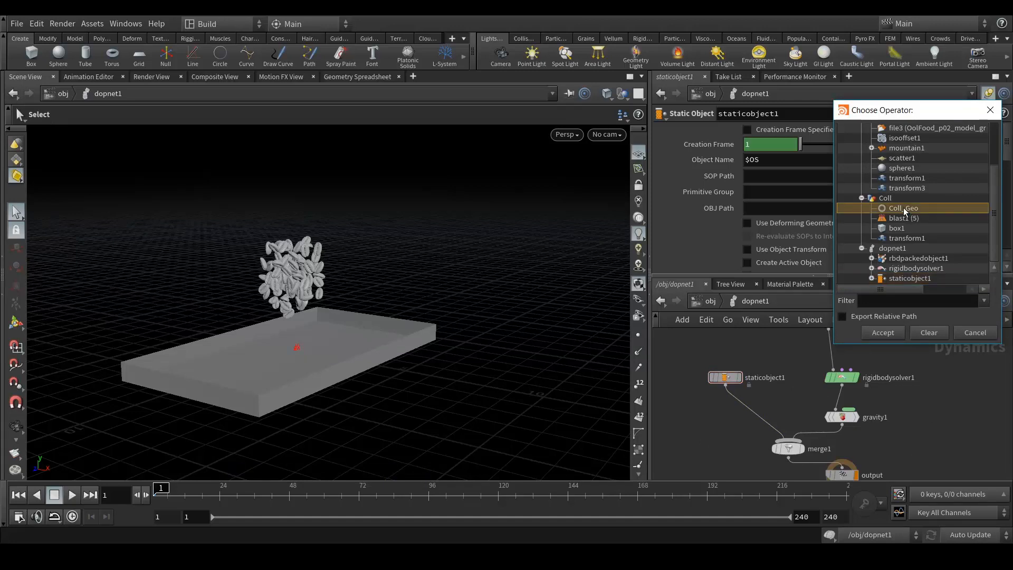
pyautogui.doubleClick(903, 207)
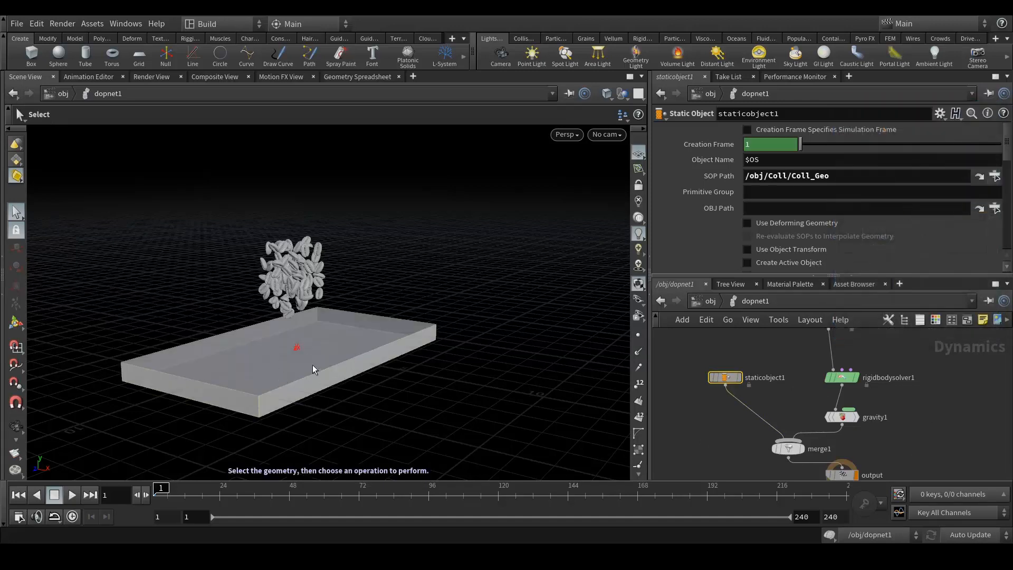
# Move the output node lower in the network, then select rbdpackedobject1 and inspect the beans above the box collider
pyautogui.moveTo(948, 474); pyautogui.dragTo(944, 411, button='middle')
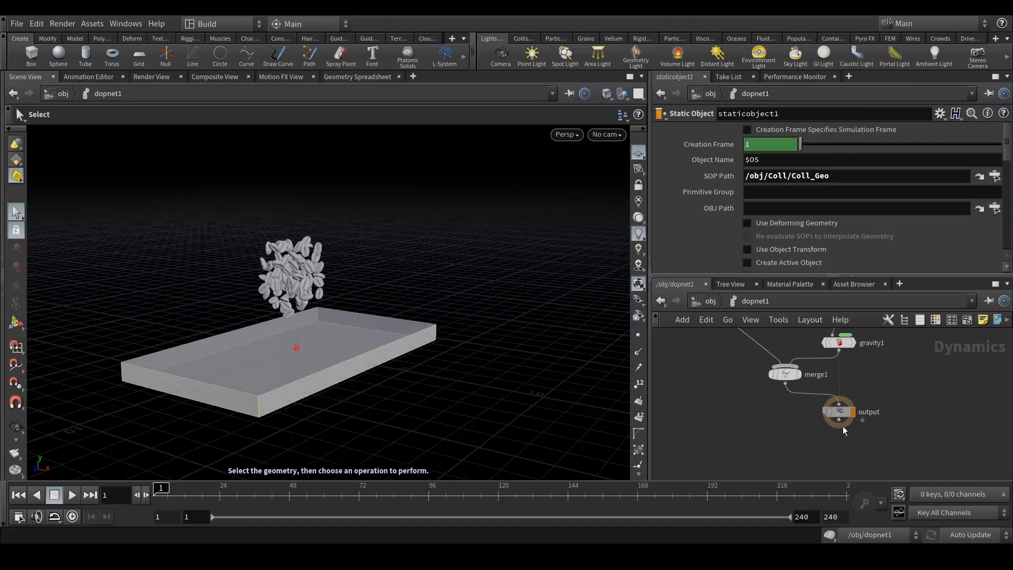
pyautogui.moveTo(844, 426); pyautogui.dragTo(843, 451)
pyautogui.moveTo(897, 333); pyautogui.dragTo(891, 451, button='middle')
pyautogui.click(833, 365)
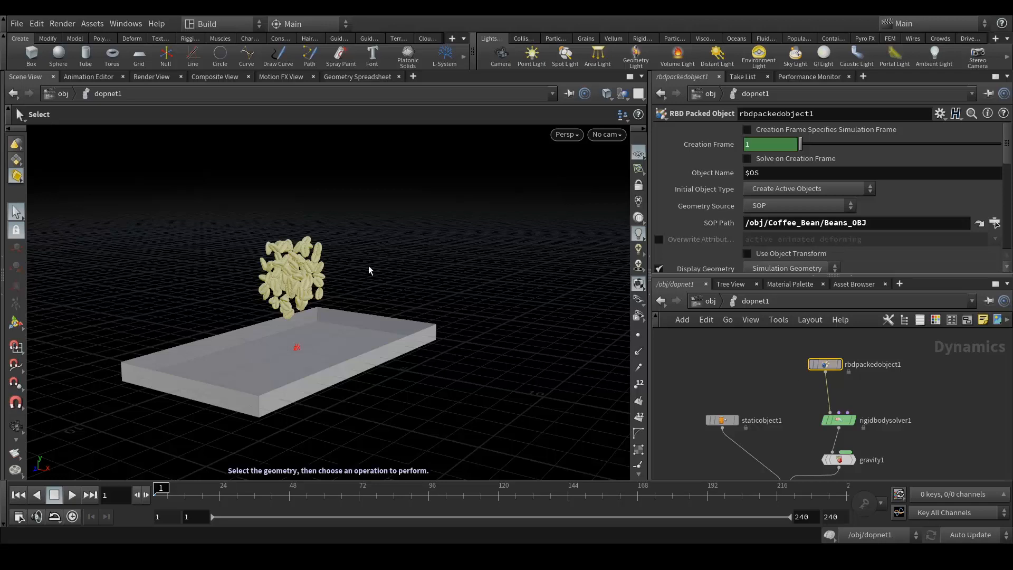
pyautogui.moveTo(392, 255); pyautogui.dragTo(338, 227)
pyautogui.moveTo(394, 278); pyautogui.dragTo(294, 347)
pyautogui.scroll(3, 282, 344)
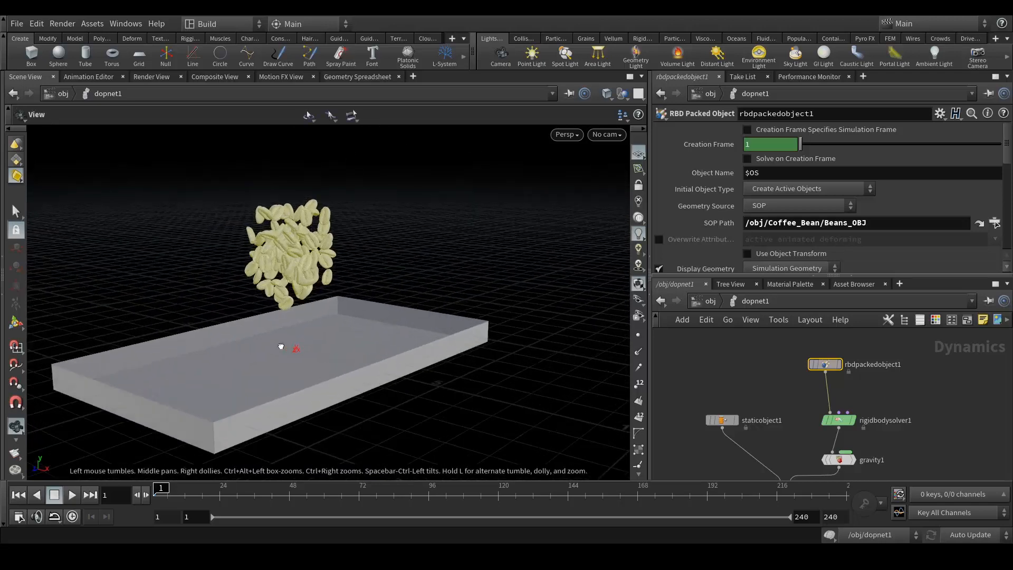
pyautogui.moveTo(279, 342); pyautogui.dragTo(395, 343, button='middle')
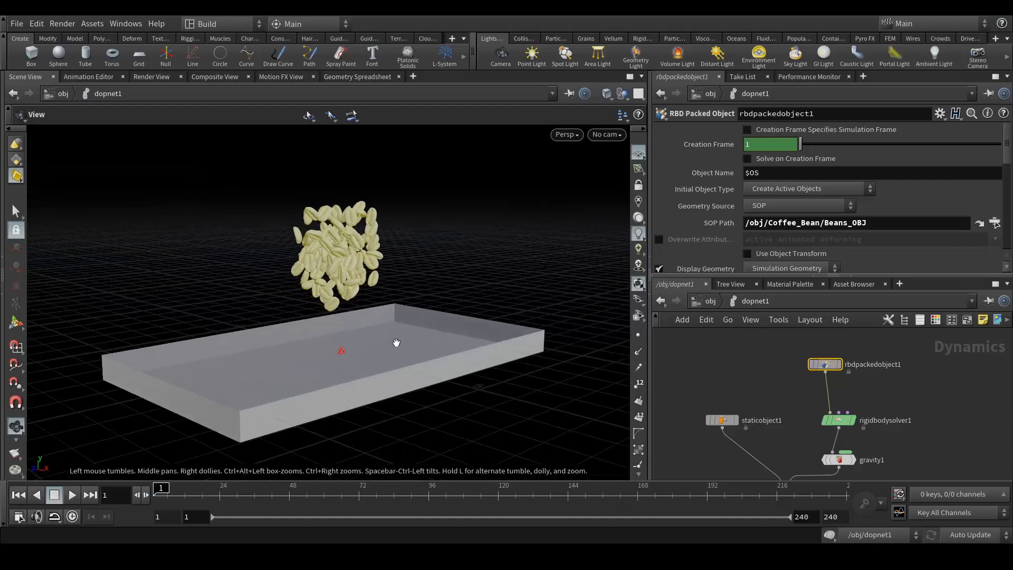
pyautogui.press('s')
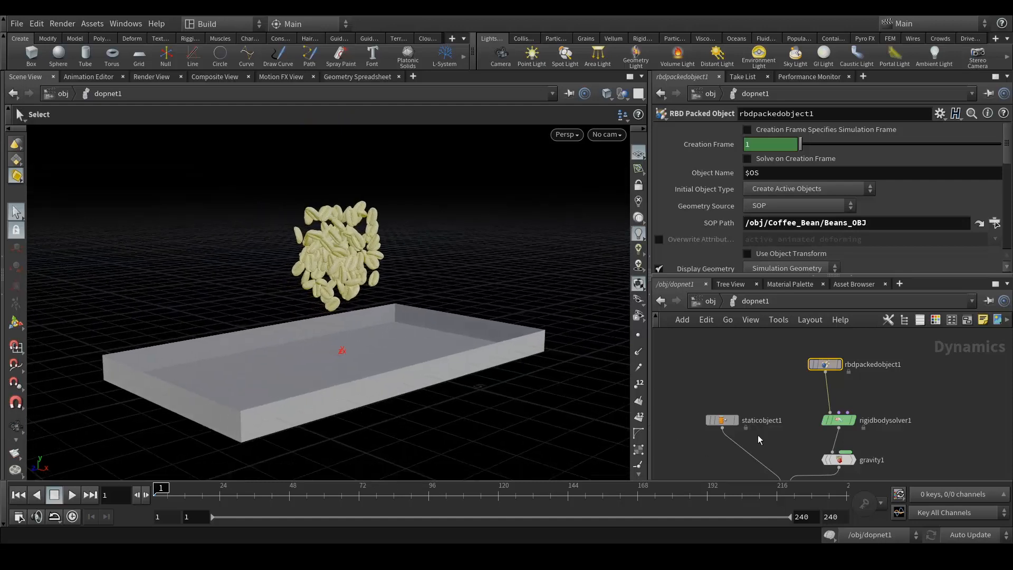
# Show the Bullet collision guide geometry of staticobject1 and examine the collision shape around the box from several angles
pyautogui.click(723, 421)
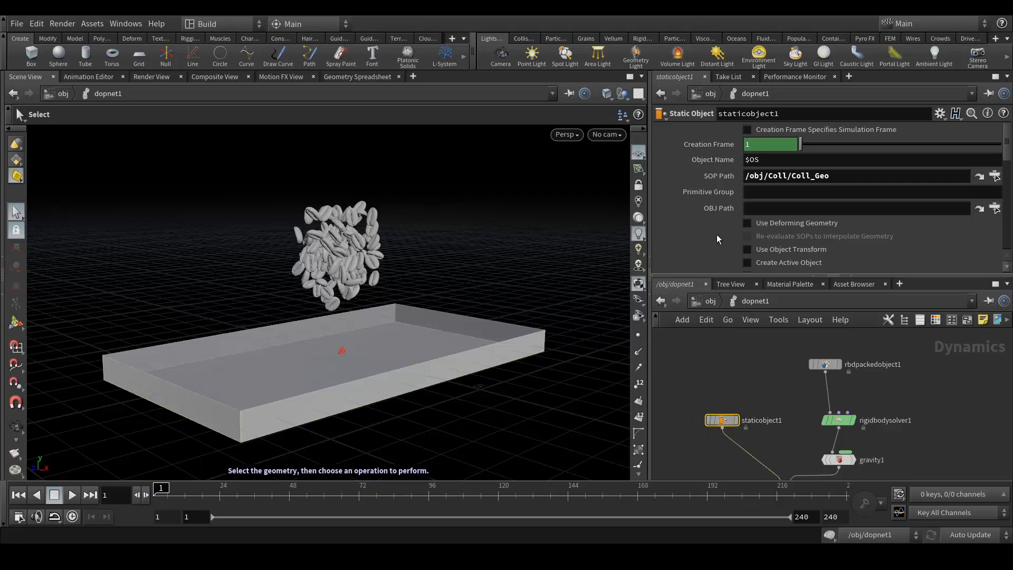
pyautogui.scroll(-5, 717, 232)
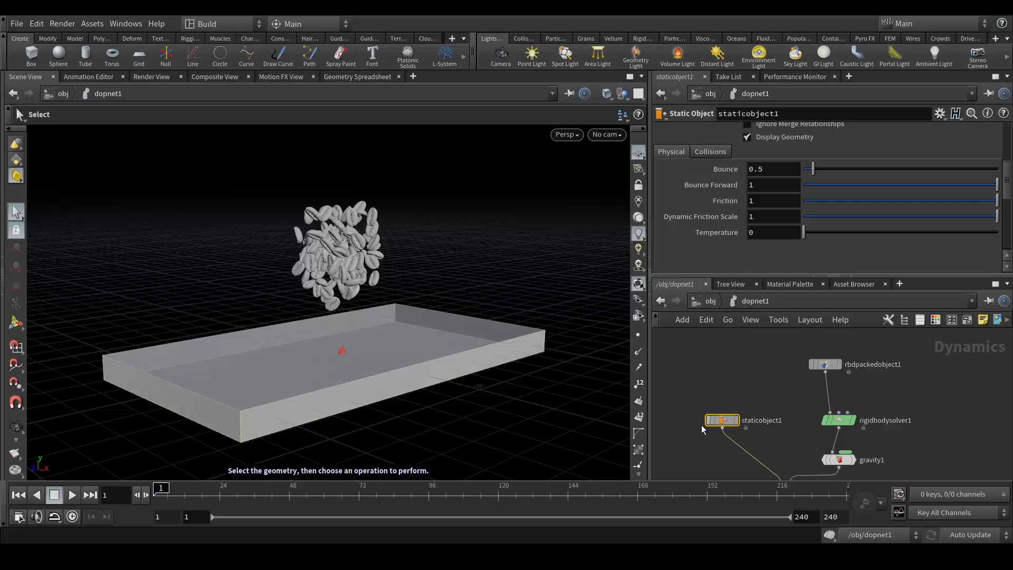
pyautogui.click(709, 151)
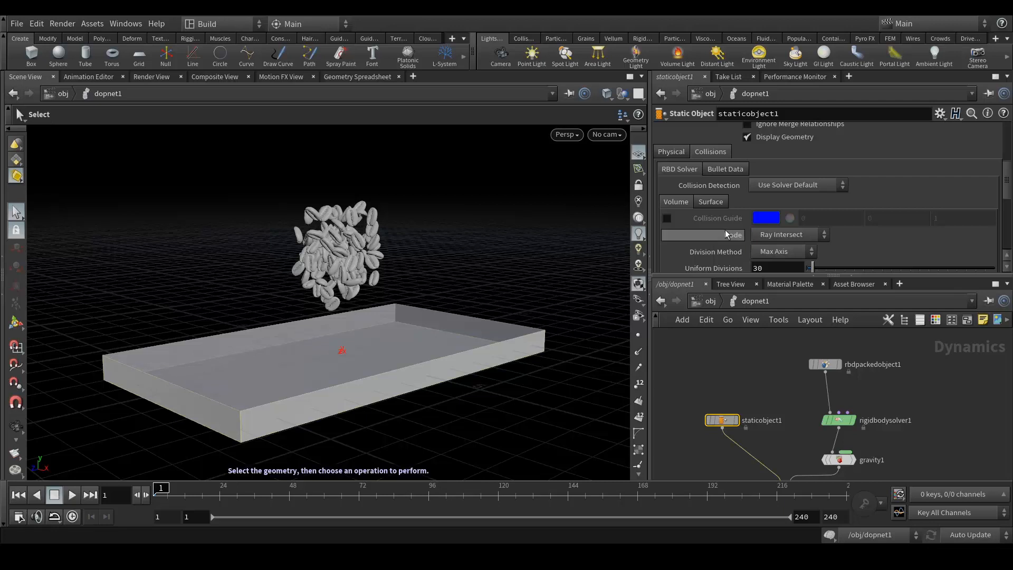
pyautogui.click(725, 168)
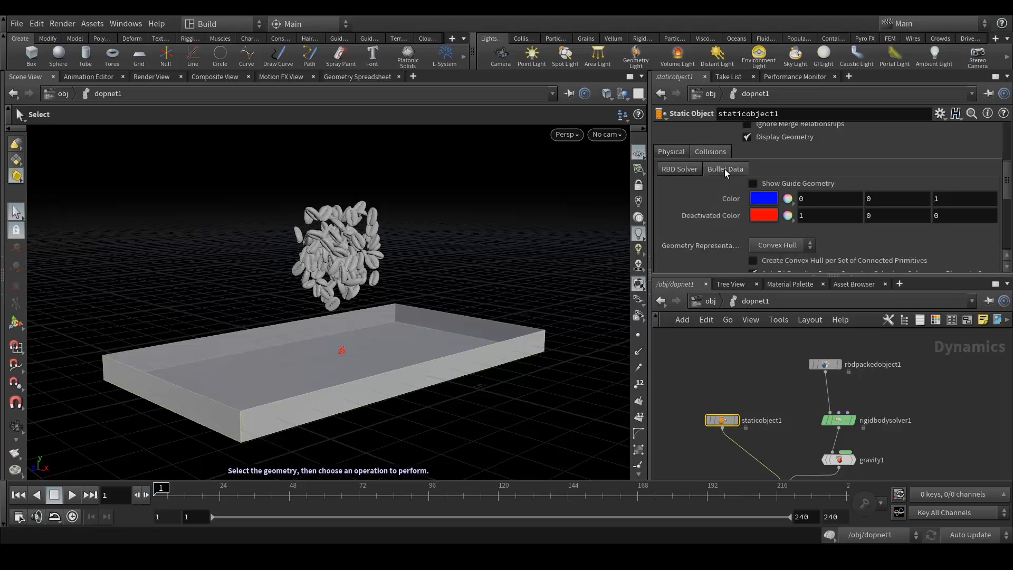
pyautogui.click(761, 184)
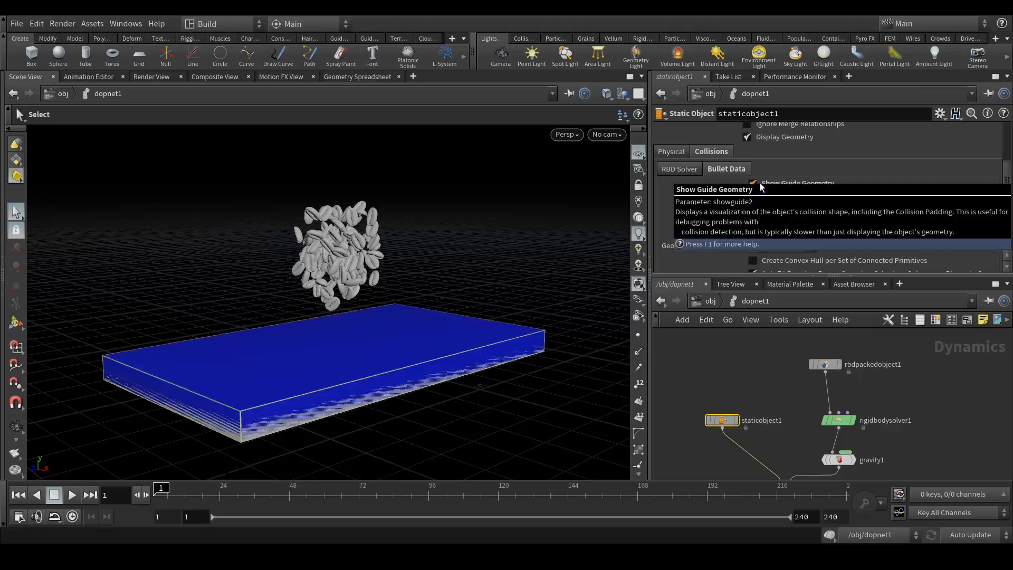
pyautogui.press('Escape')
pyautogui.moveTo(264, 388); pyautogui.dragTo(189, 299)
pyautogui.press('s')
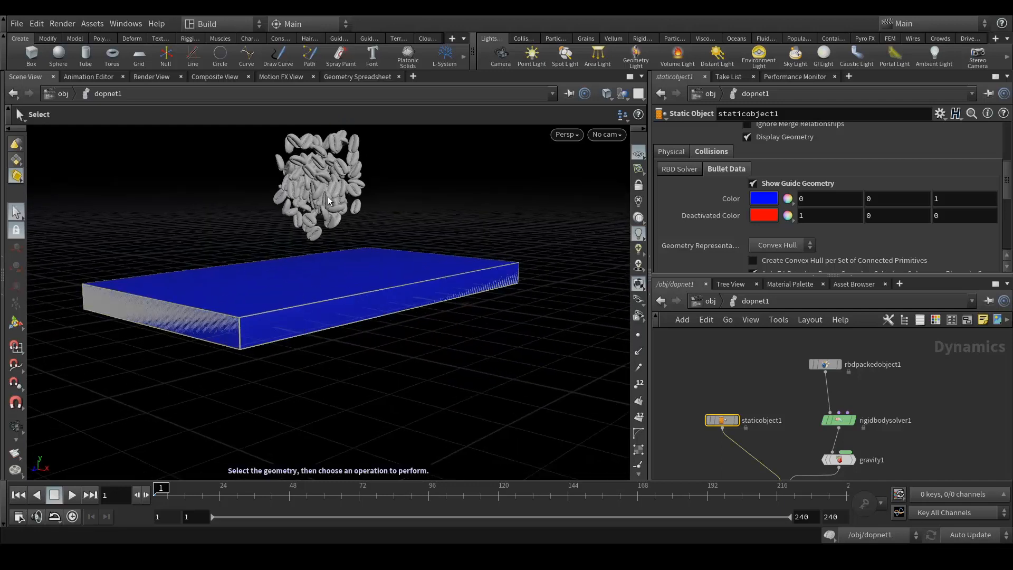
pyautogui.moveTo(269, 312); pyautogui.dragTo(313, 304)
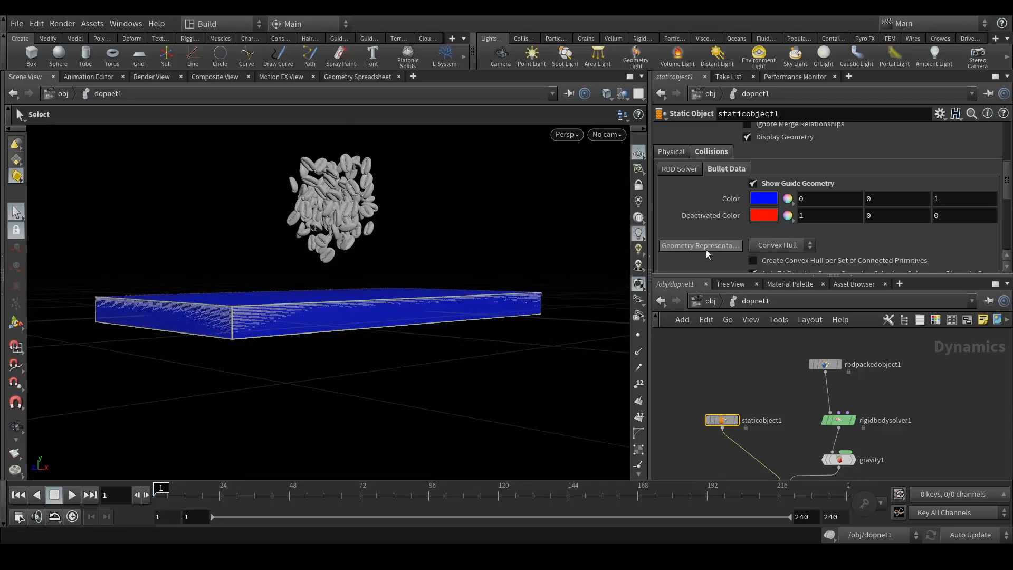
# Set the static object's Bullet Geometry Representation to Concave and turn off its guide geometry
pyautogui.click(773, 246)
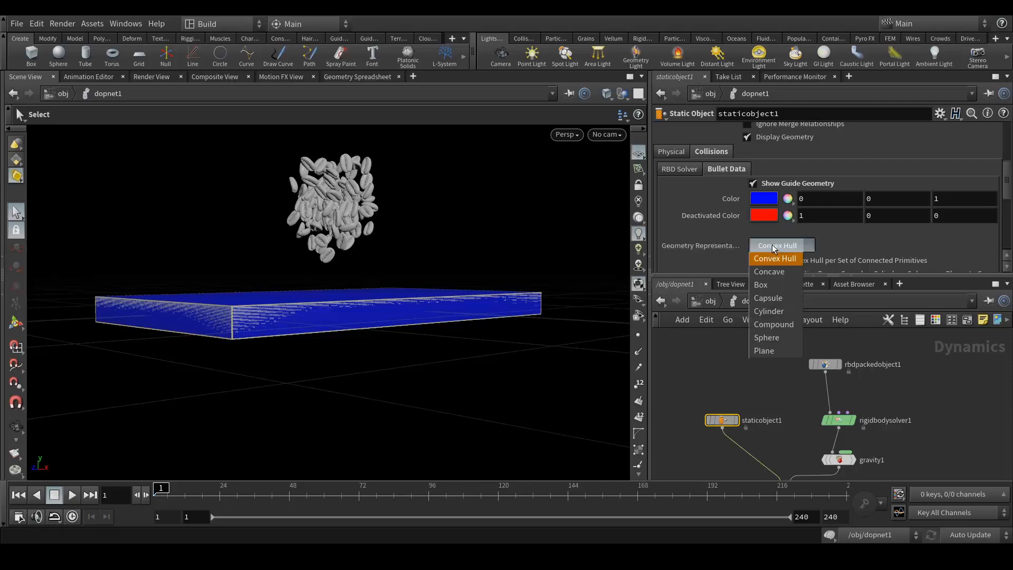
pyautogui.click(779, 273)
pyautogui.press('Escape')
pyautogui.moveTo(264, 296); pyautogui.dragTo(350, 297)
pyautogui.press('s')
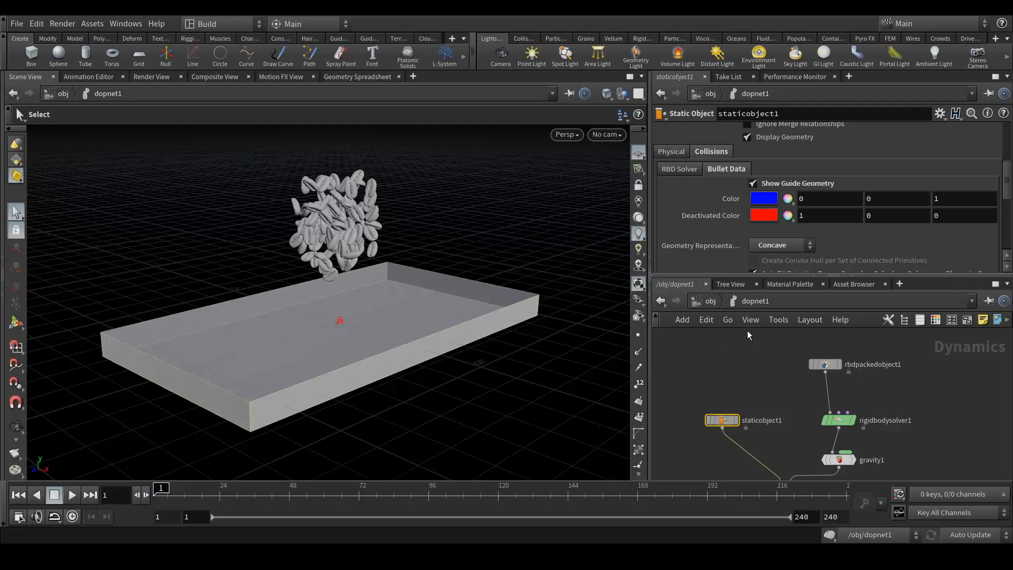
pyautogui.click(753, 184)
pyautogui.scroll(-4, 755, 358)
pyautogui.moveTo(878, 426); pyautogui.dragTo(872, 404, button='middle')
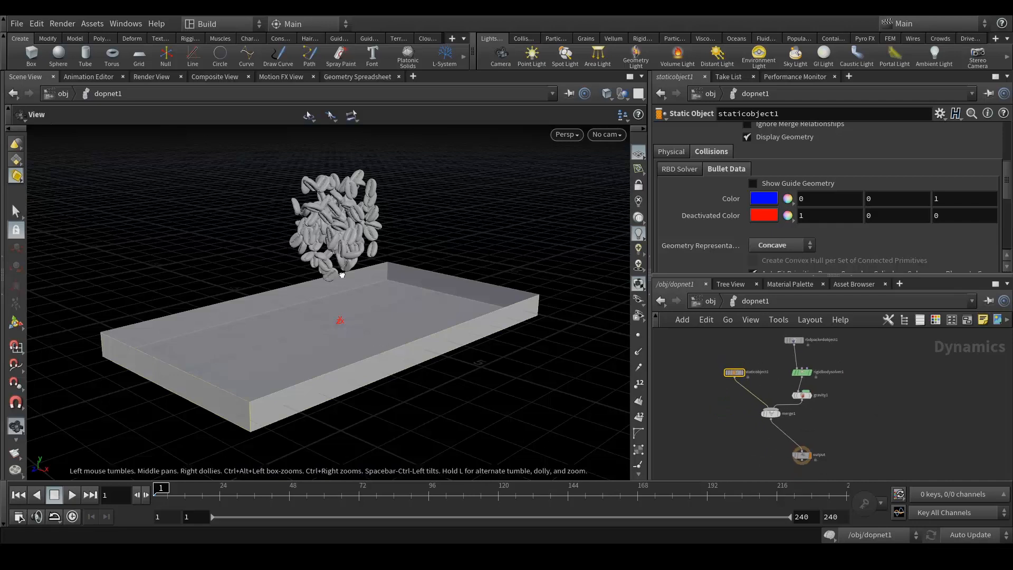
# Shorten the timeline by setting both the playback range end and the global end frame to 100
pyautogui.keyDown('alt'); pyautogui.moveTo(342, 275); pyautogui.dragTo(343, 267); pyautogui.keyUp('alt')
pyautogui.doubleClick(812, 515)
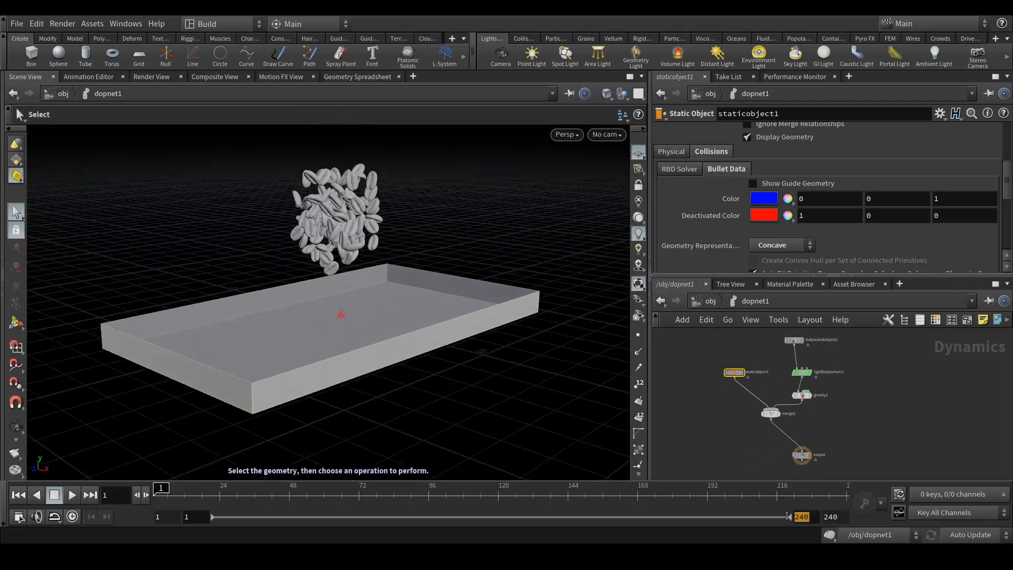
pyautogui.write('10')
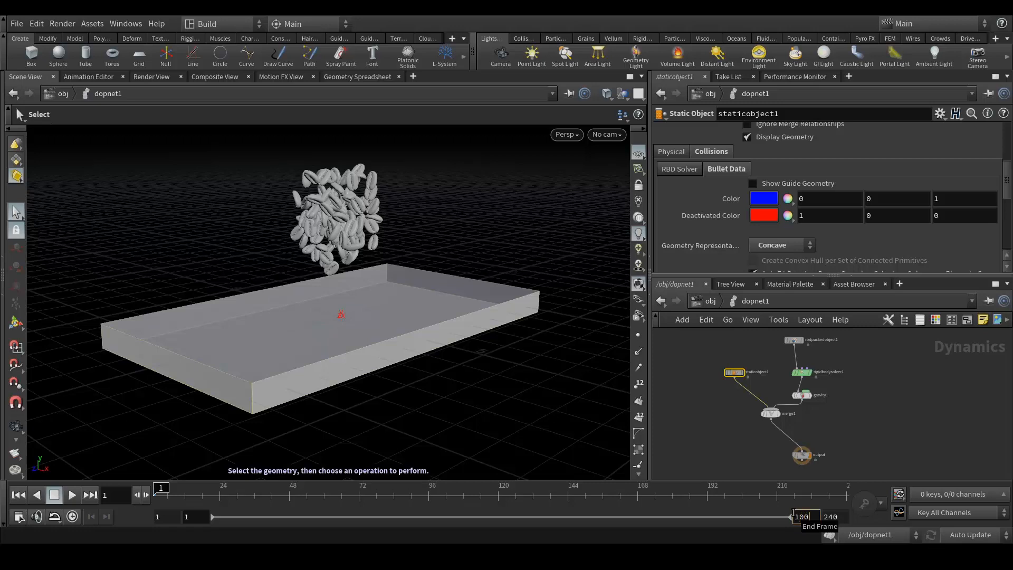
pyautogui.write('0')
pyautogui.press('Tab')
pyautogui.write('100')
pyautogui.press('Return')
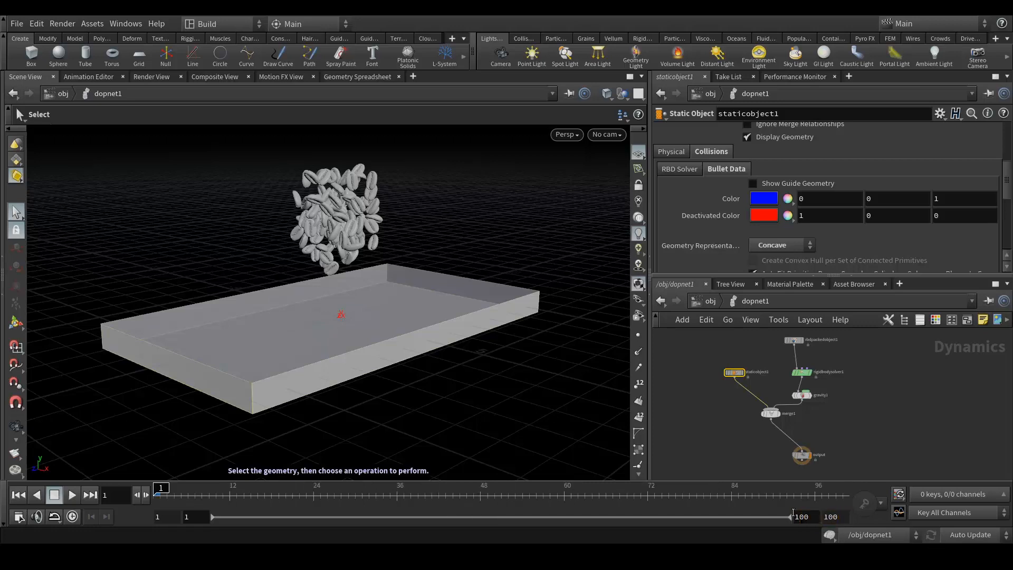
# Simulate the full frame range, scrub back to frame 46 and examine the beans landing in the box
pyautogui.moveTo(388, 279)
pyautogui.keyDown('alt'); pyautogui.mouseDown()
pyautogui.moveTo(340, 267)
pyautogui.moveTo(399, 265)
pyautogui.moveTo(393, 272)
pyautogui.mouseUp(); pyautogui.keyUp('alt')
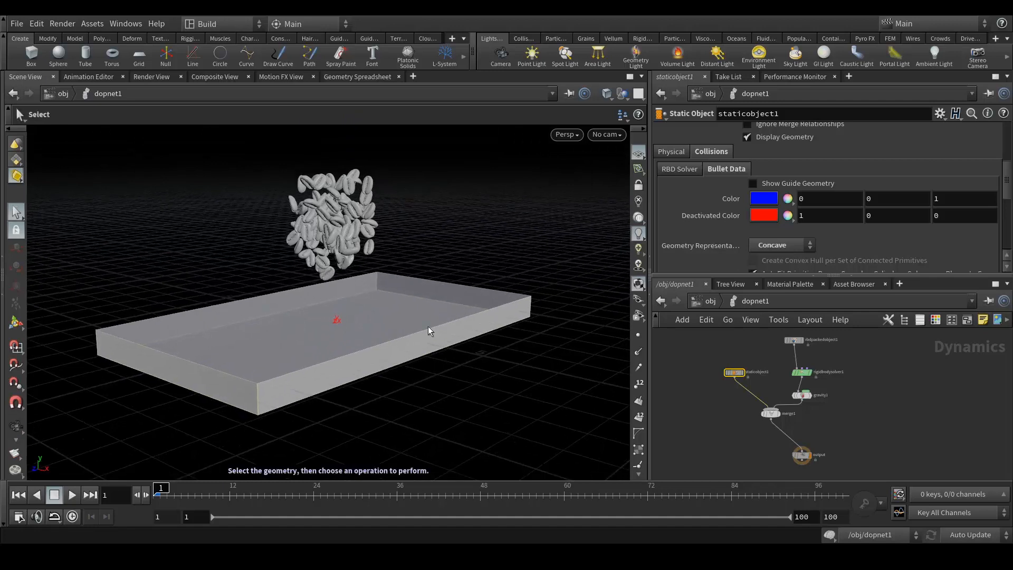
pyautogui.click(485, 496)
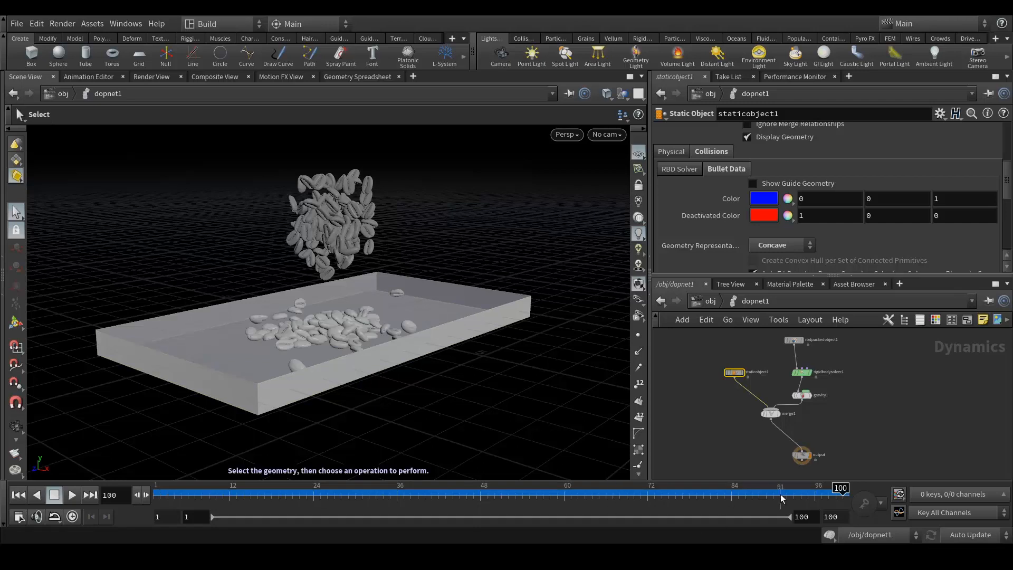
pyautogui.moveTo(782, 499); pyautogui.dragTo(469, 484)
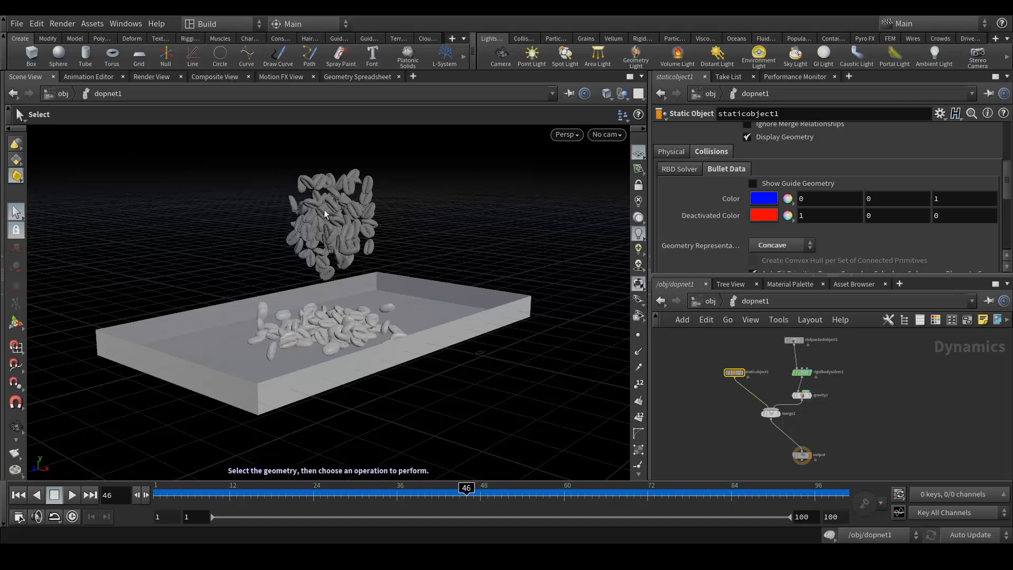
pyautogui.keyDown('alt'); pyautogui.moveTo(351, 222); pyautogui.dragTo(330, 202); pyautogui.keyUp('alt')
pyautogui.scroll(8, 330, 202)
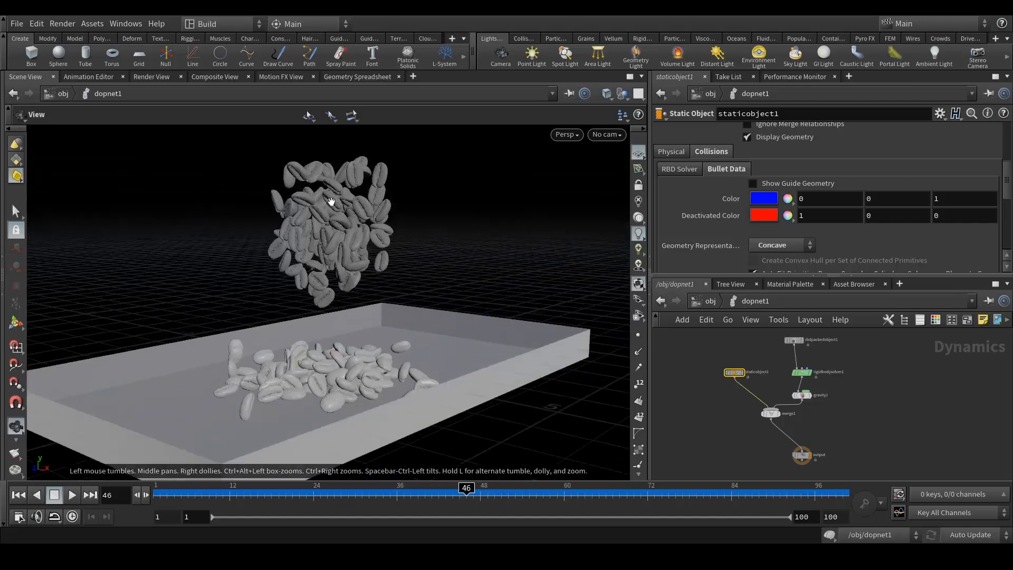
pyautogui.scroll(-8, 319, 248)
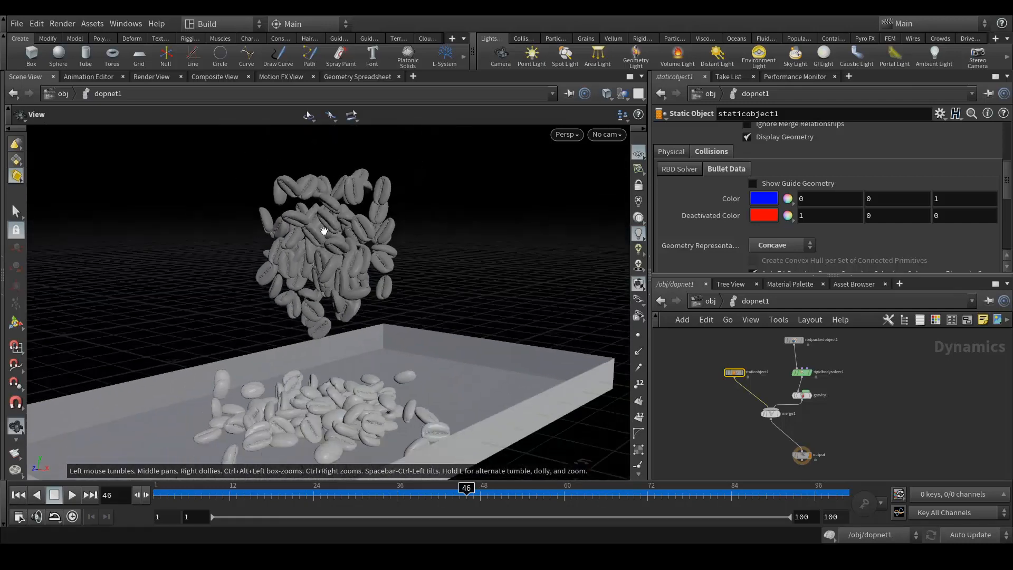
# Hide the original Coffee_Bean object at the object level, and scrub the simulation inside dopnet1 back to frame 1
pyautogui.click(710, 301)
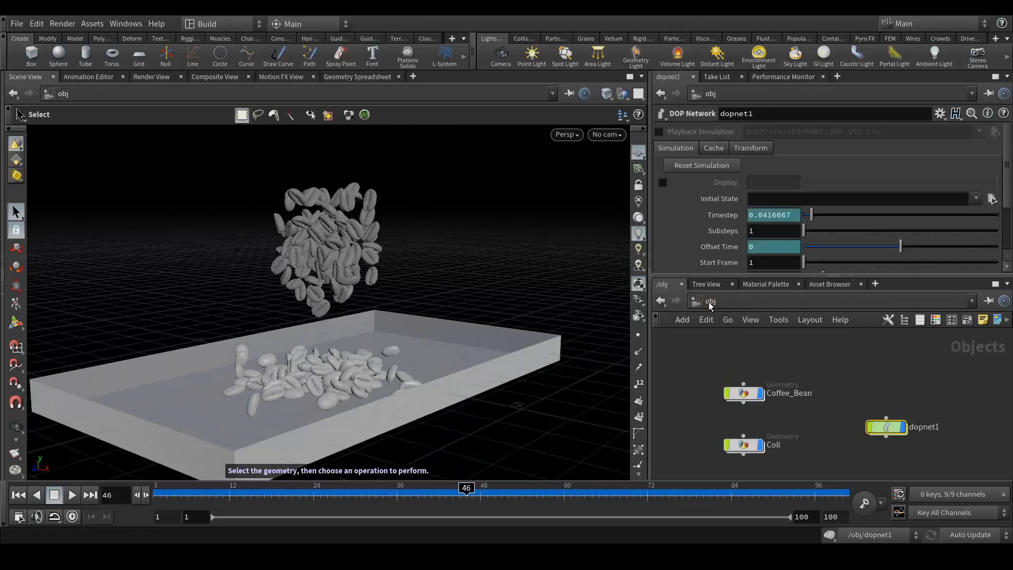
pyautogui.click(763, 396)
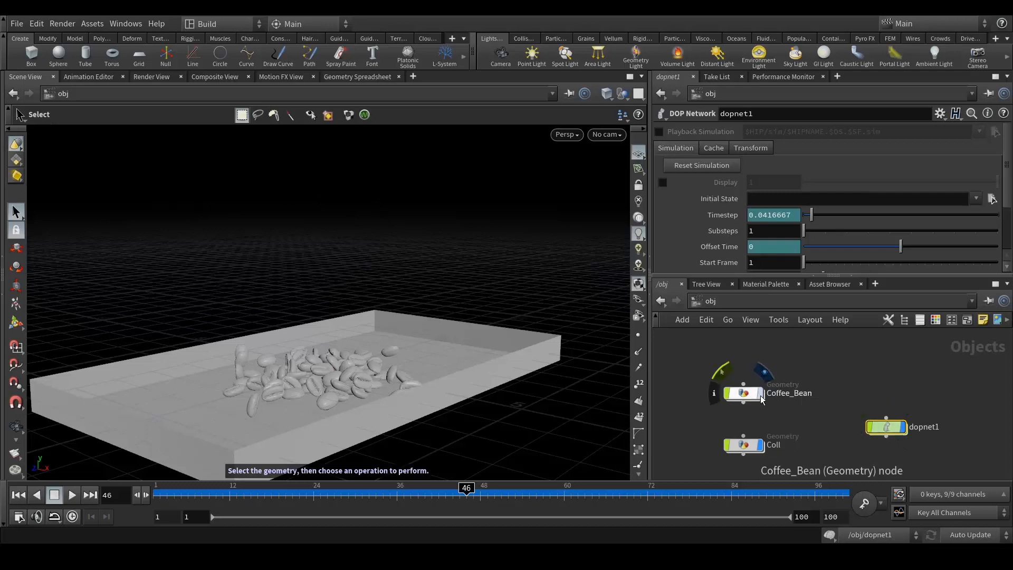
pyautogui.doubleClick(892, 428)
pyautogui.moveTo(385, 493); pyautogui.dragTo(447, 486)
pyautogui.moveTo(247, 500); pyautogui.dragTo(148, 495)
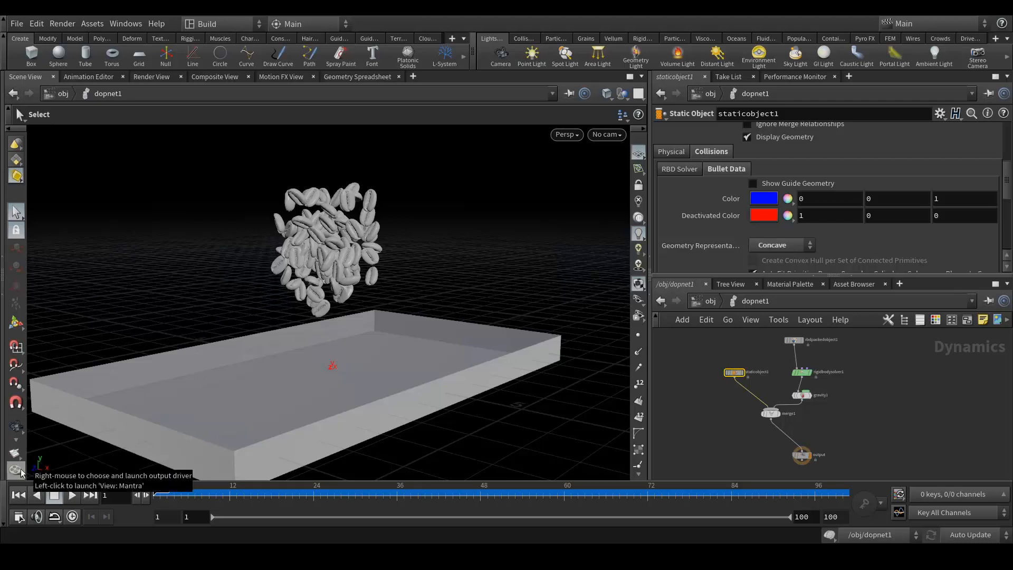
# Render a flipbook of the 100-frame bean simulation at 1280x720, play it in MPlay and close the player
pyautogui.rightClick(16, 453)
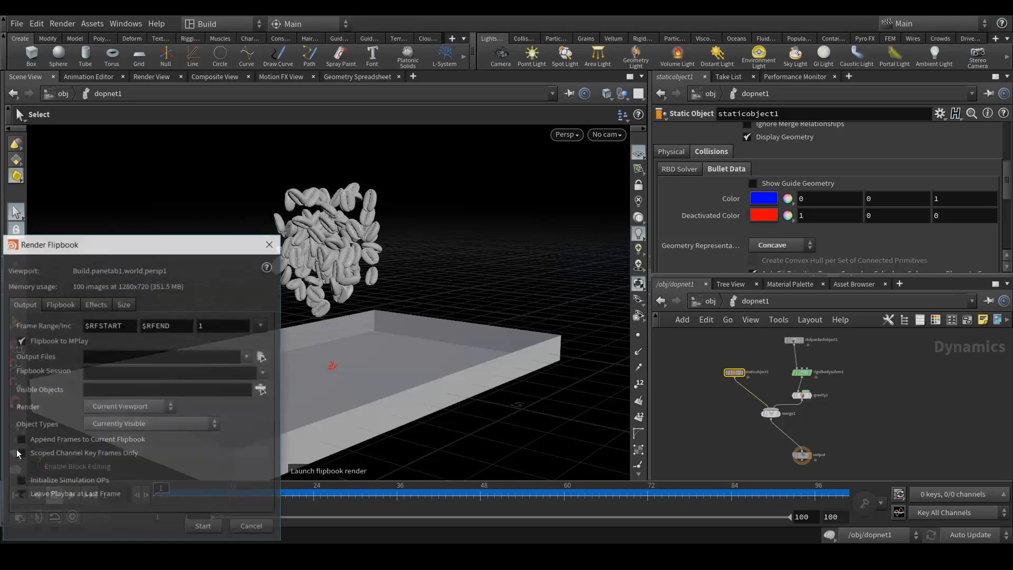
pyautogui.click(204, 526)
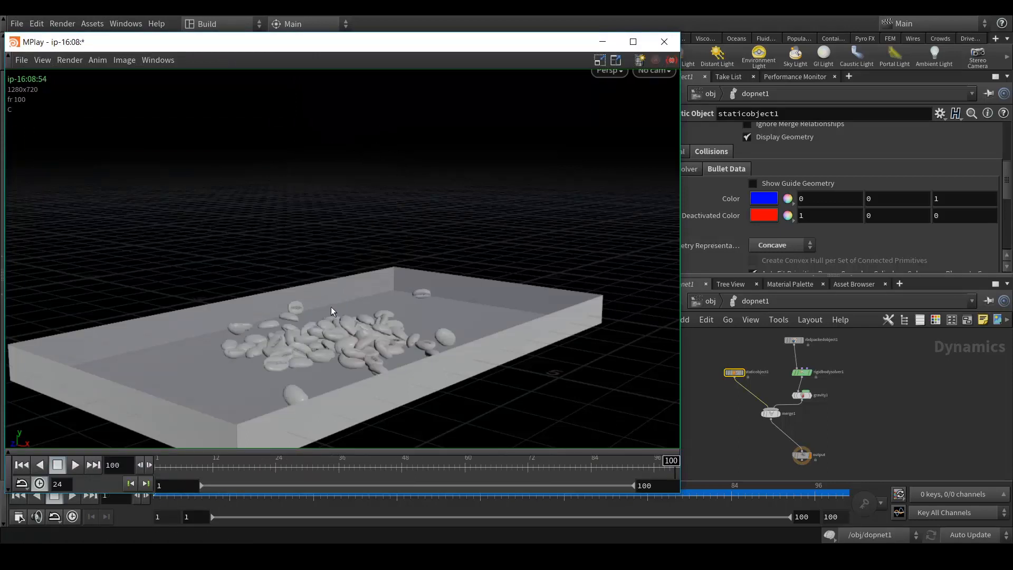
pyautogui.click(75, 465)
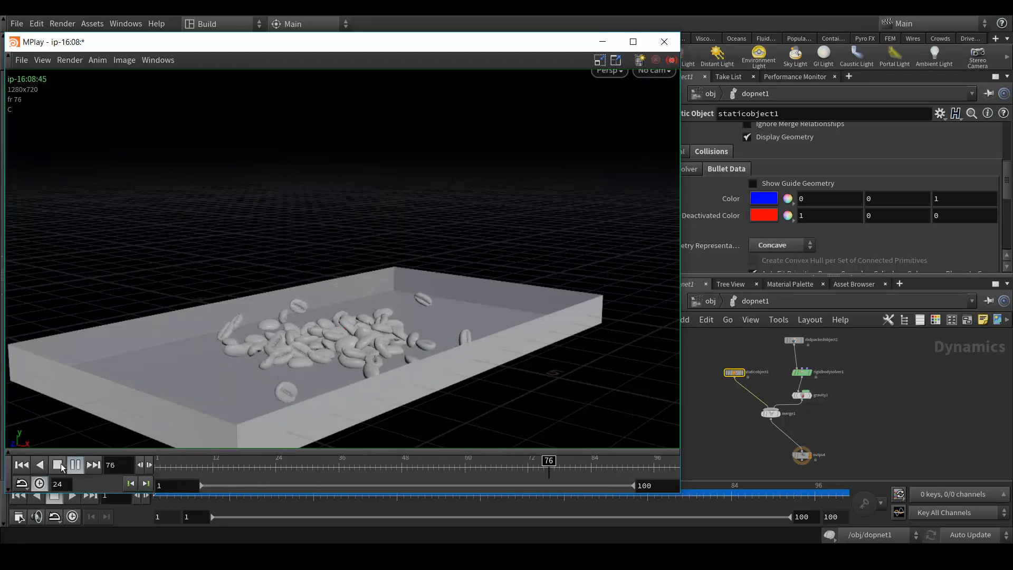
pyautogui.click(669, 47)
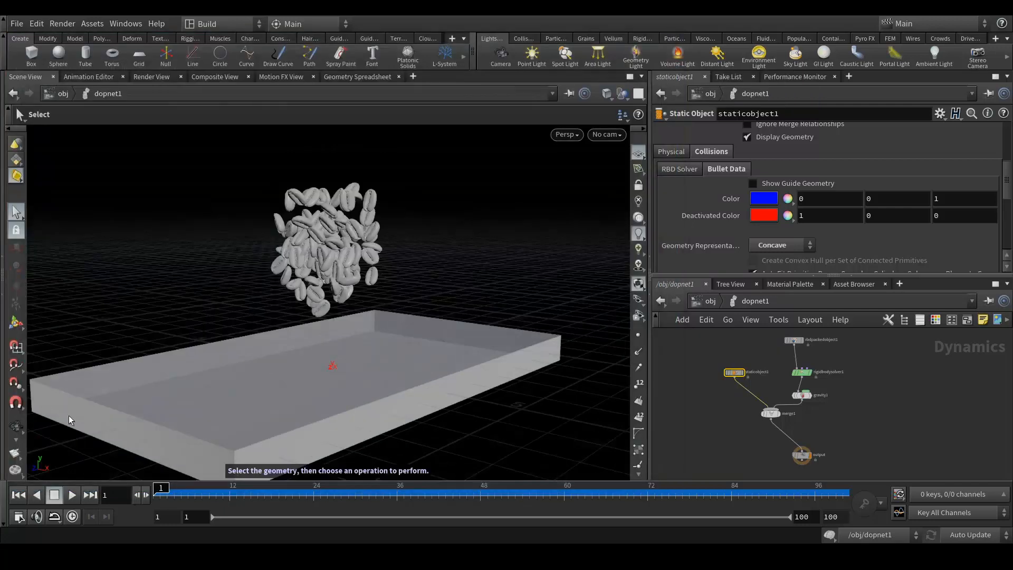
# Examine the flipbook's output, audio, effects and resolution settings, and close them without rendering
pyautogui.click(21, 455)
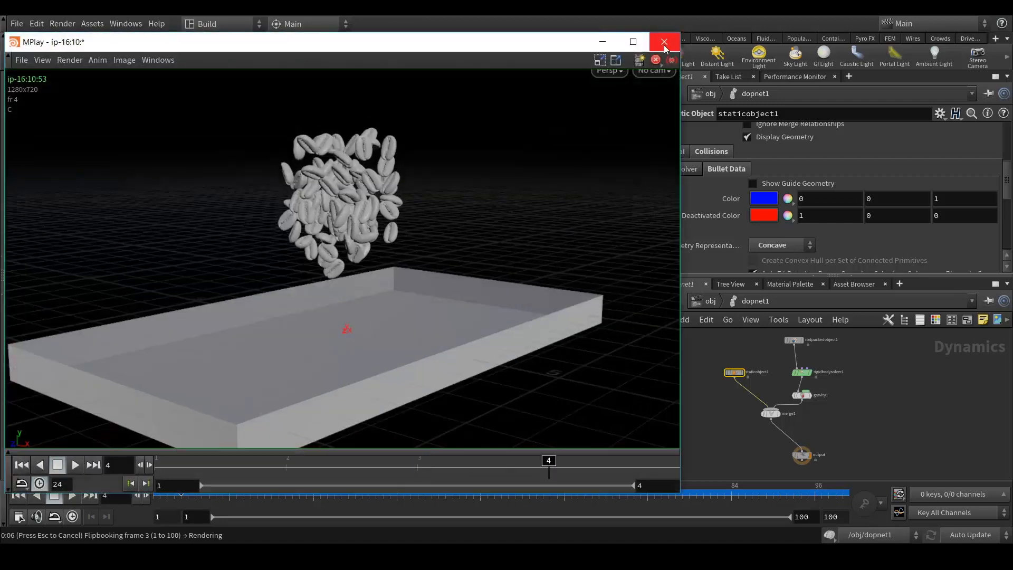
pyautogui.click(664, 42)
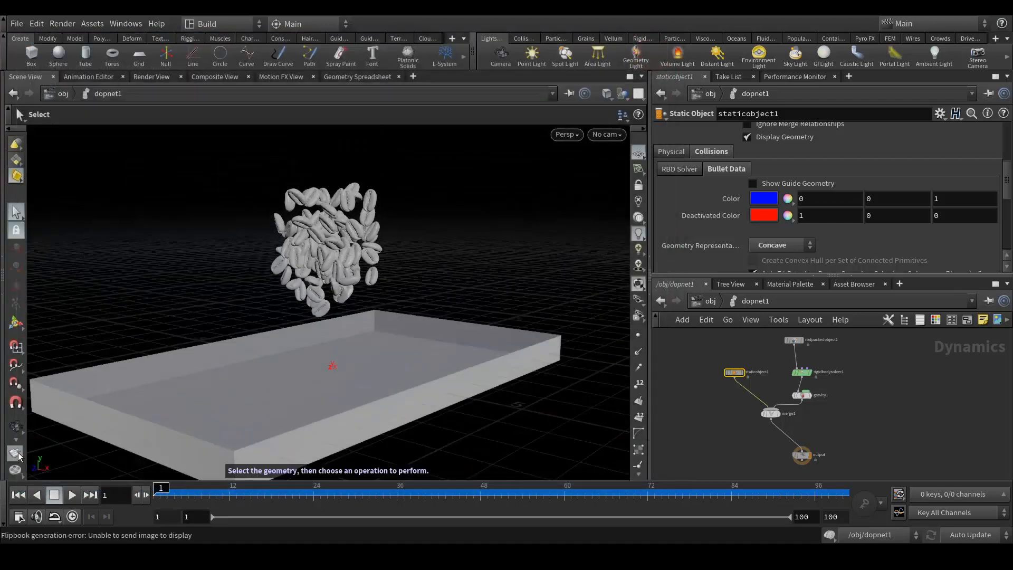
pyautogui.rightClick(19, 456)
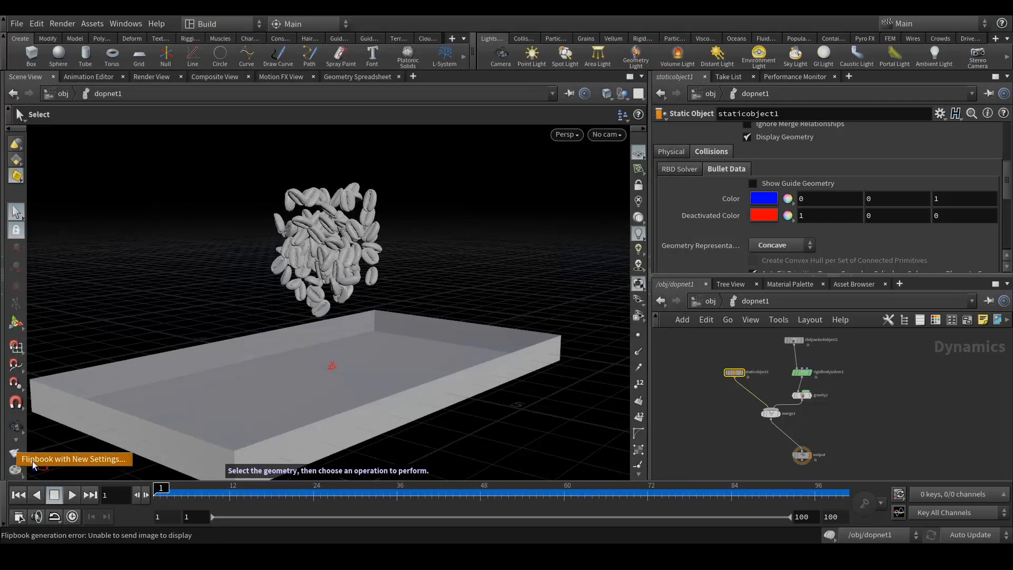
pyautogui.click(60, 459)
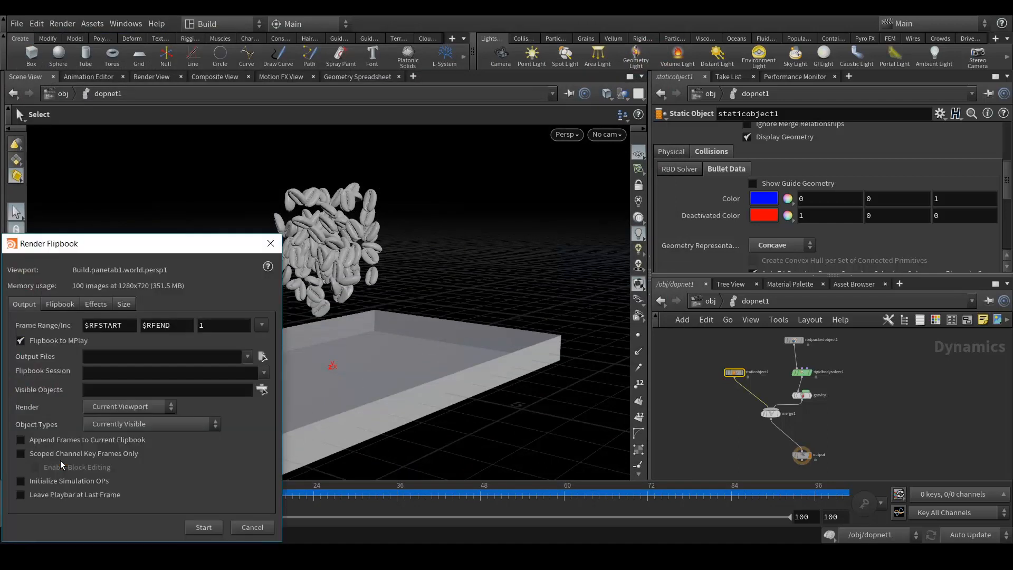
pyautogui.click(124, 305)
pyautogui.click(261, 343)
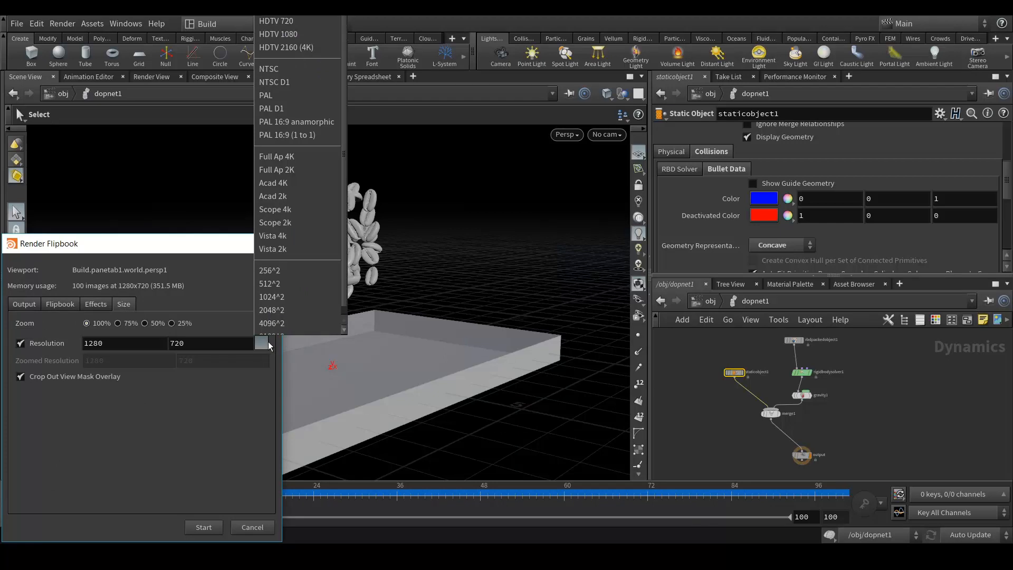
pyautogui.click(202, 403)
pyautogui.click(94, 305)
pyautogui.click(61, 304)
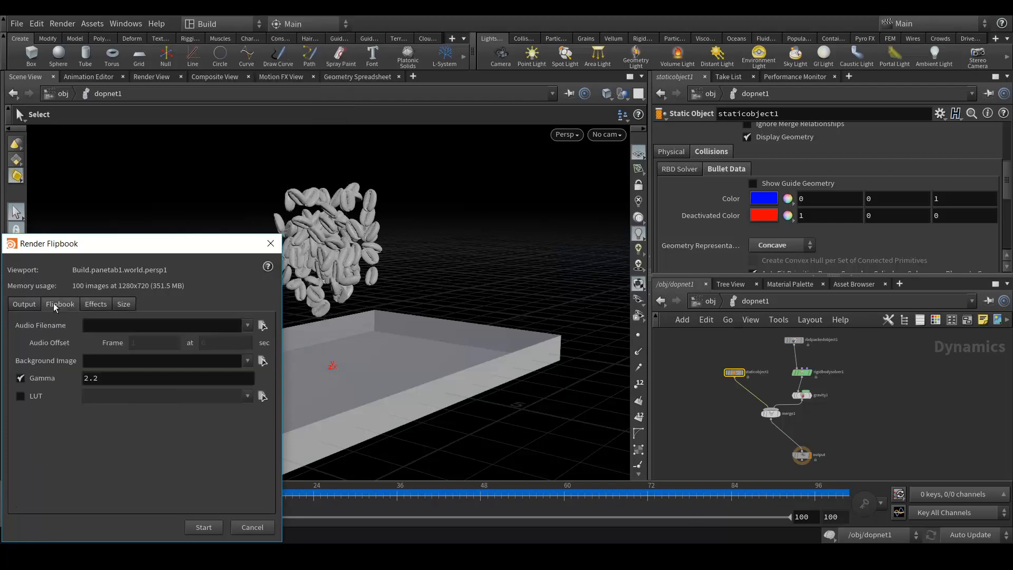
pyautogui.click(25, 305)
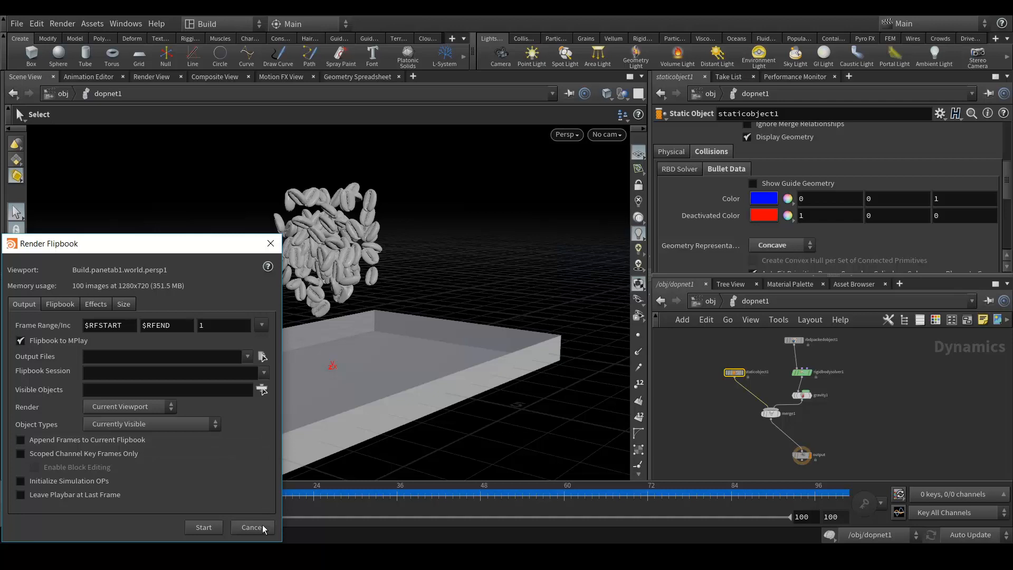
pyautogui.click(64, 308)
pyautogui.click(95, 304)
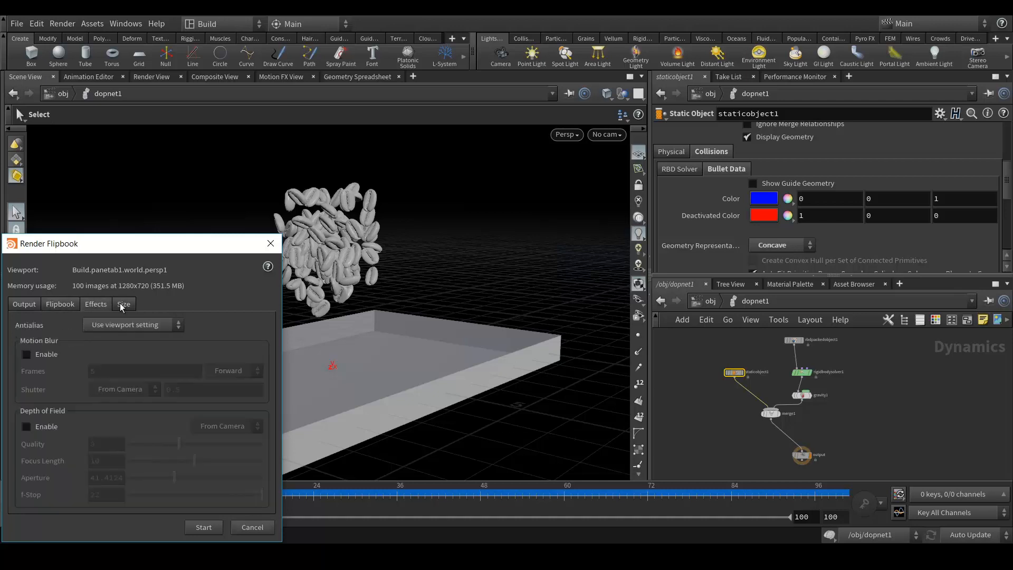
pyautogui.click(123, 304)
pyautogui.click(259, 527)
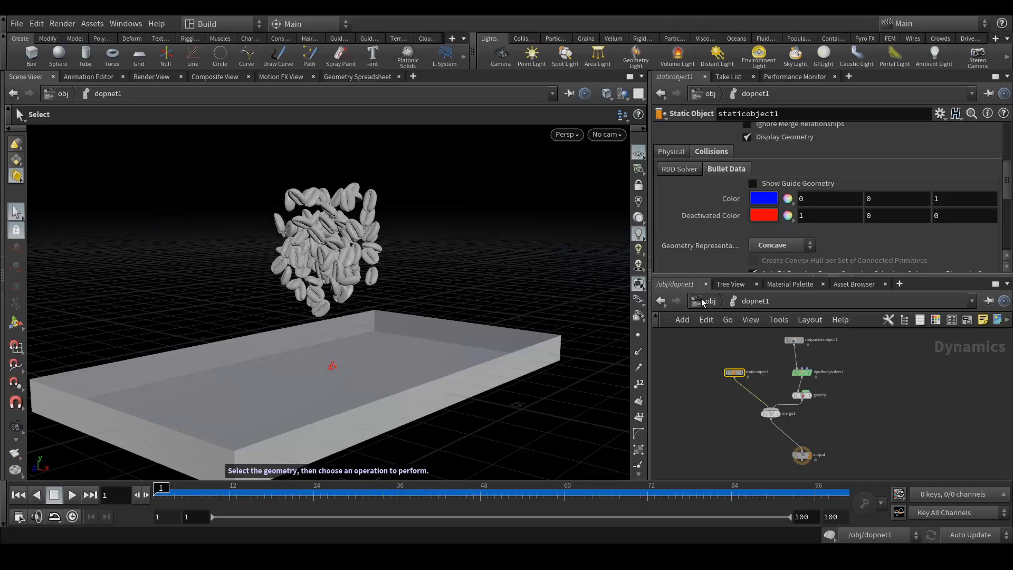
pyautogui.moveTo(874, 435); pyautogui.dragTo(880, 420, button='middle')
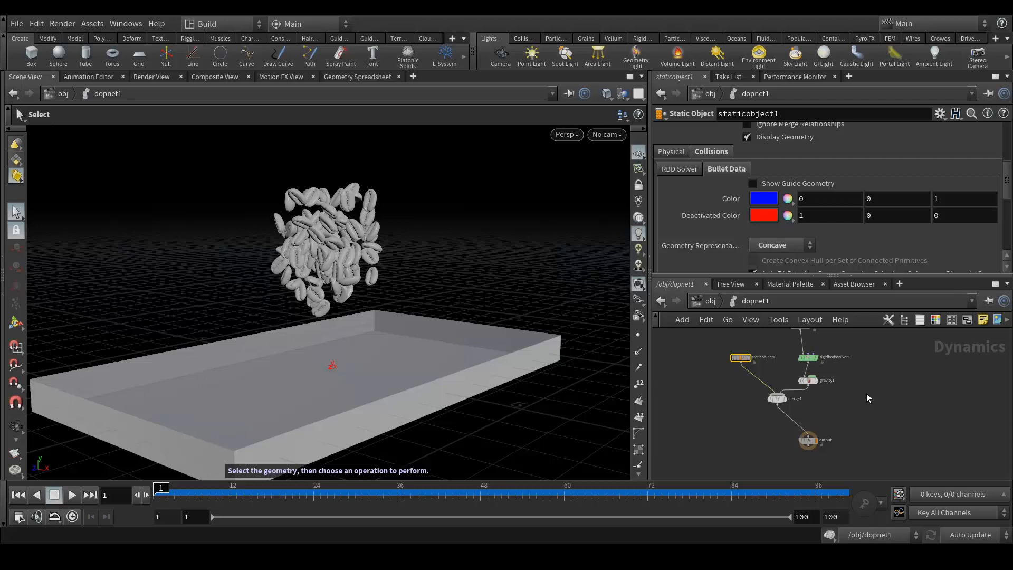
# Add a Geometry object at the object level below dopnet1 and rename it Out
pyautogui.scroll(2, 862, 393)
pyautogui.scroll(-2, 862, 394)
pyautogui.click(711, 302)
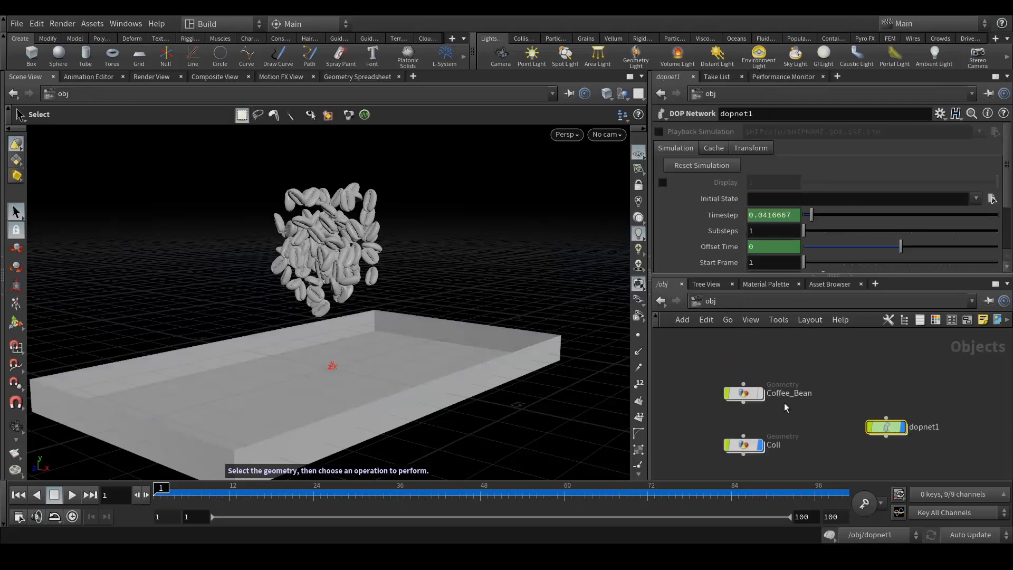
pyautogui.moveTo(819, 429); pyautogui.dragTo(819, 429)
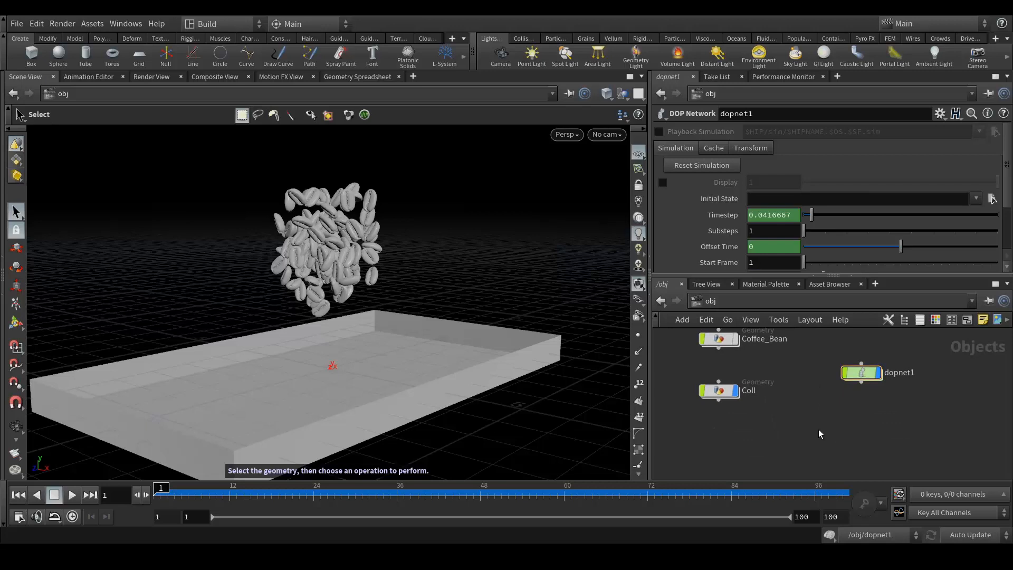
pyautogui.press('Tab')
pyautogui.write('ge')
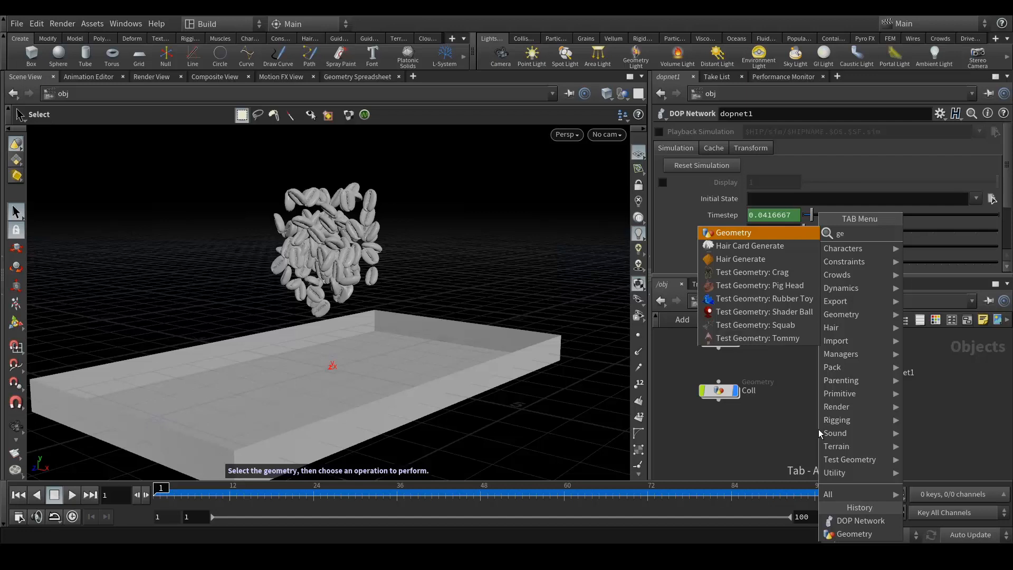
pyautogui.press('Return')
pyautogui.click(818, 429)
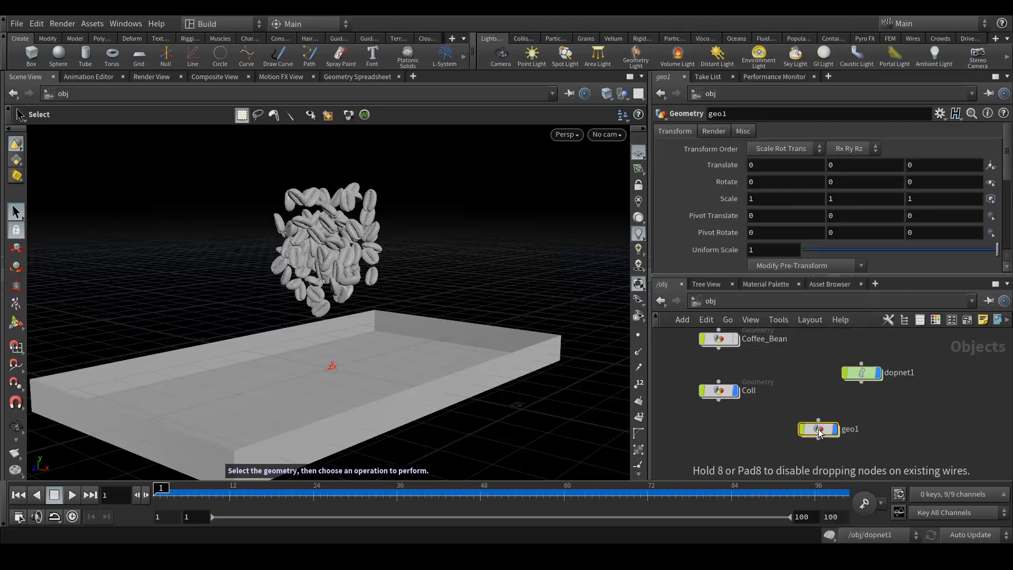
pyautogui.doubleClick(850, 429)
pyautogui.doubleClick(851, 429)
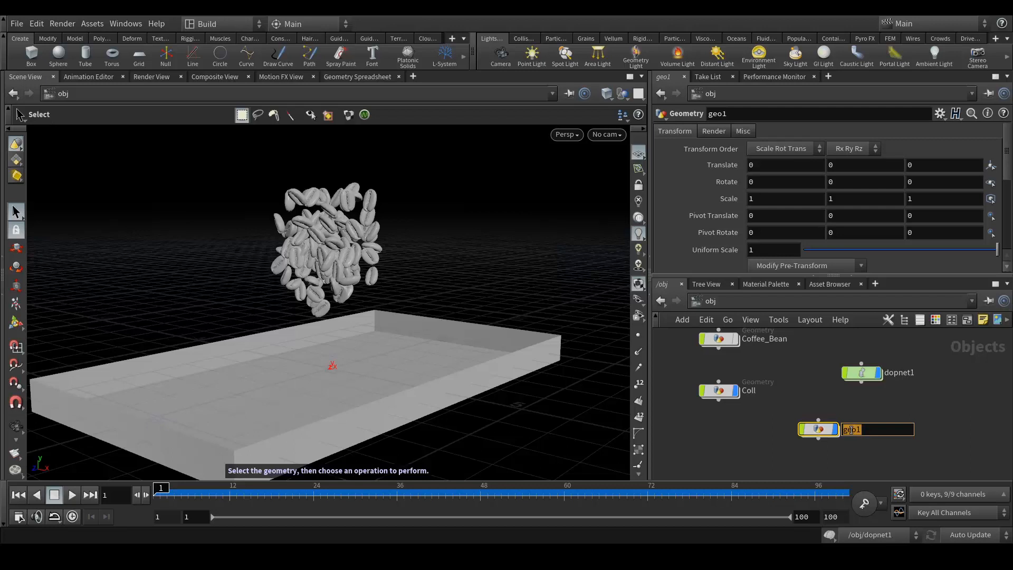
pyautogui.write('Out')
pyautogui.press('Return')
# Inside Out, add an Object Merge node and set its Object 1 to /obj/dopnet1
pyautogui.doubleClick(818, 429)
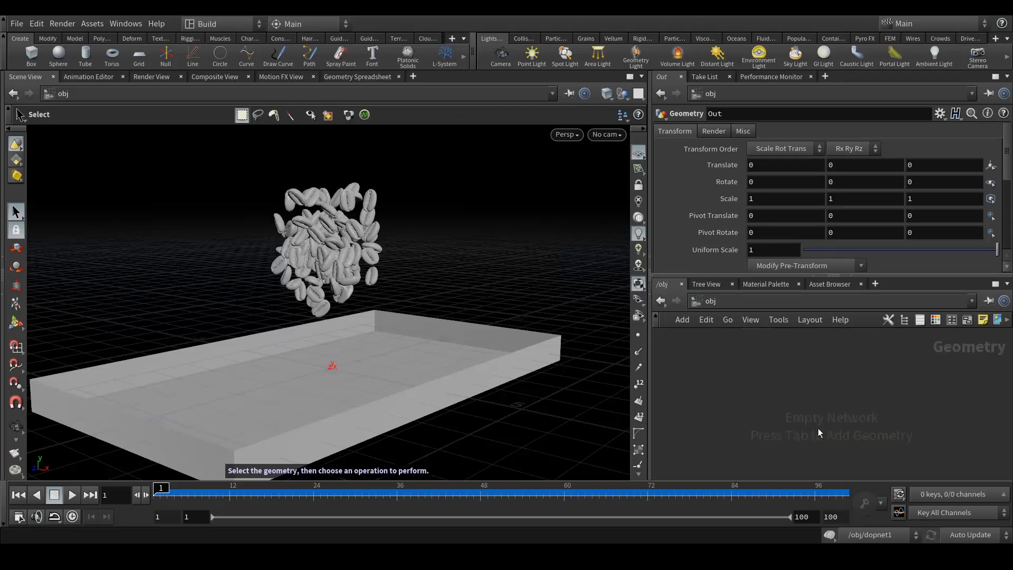
pyautogui.press('Tab')
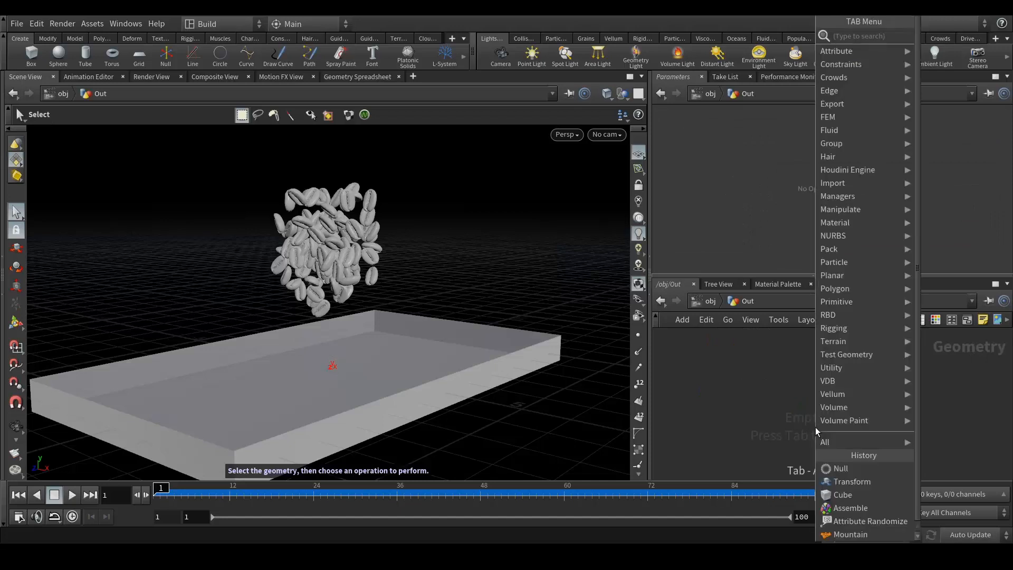
pyautogui.write('obj')
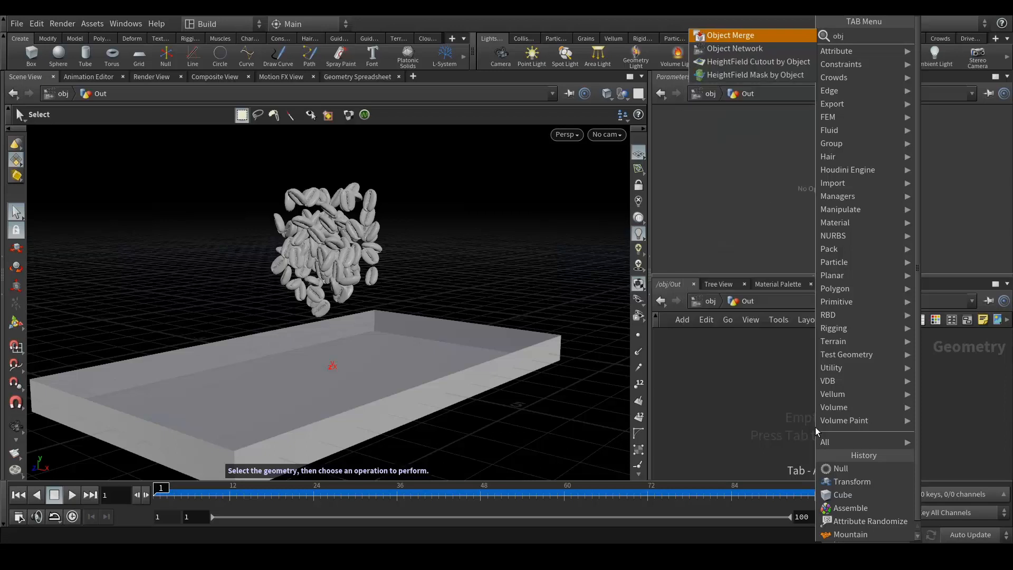
pyautogui.write('e')
pyautogui.press('Return')
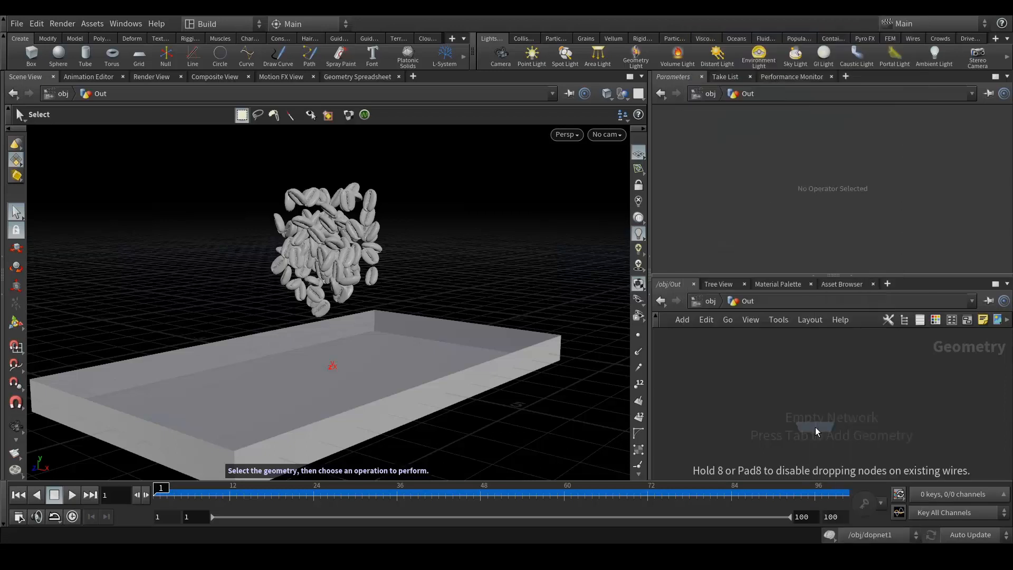
pyautogui.click(816, 426)
pyautogui.moveTo(817, 430); pyautogui.dragTo(806, 373)
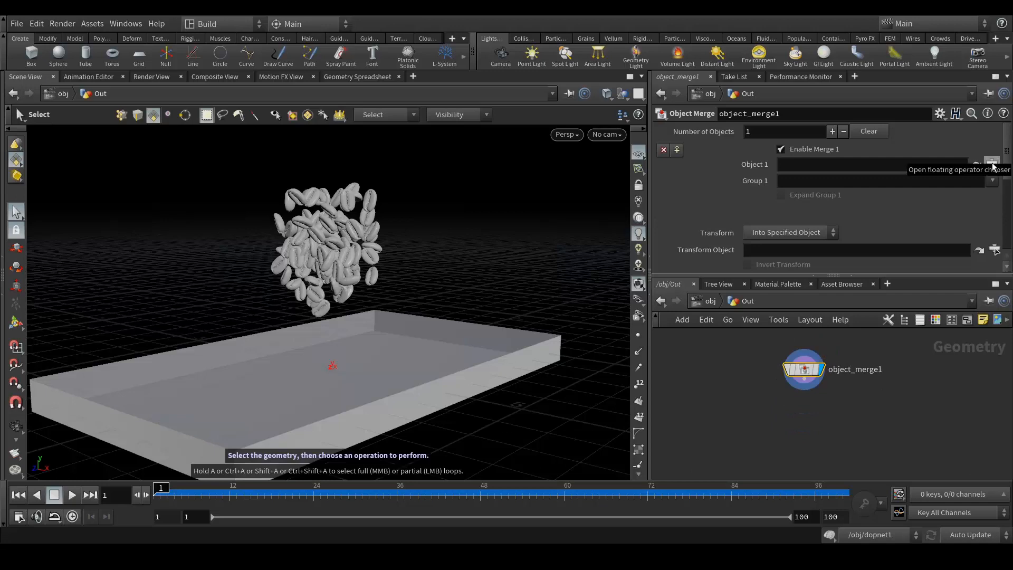
pyautogui.click(993, 166)
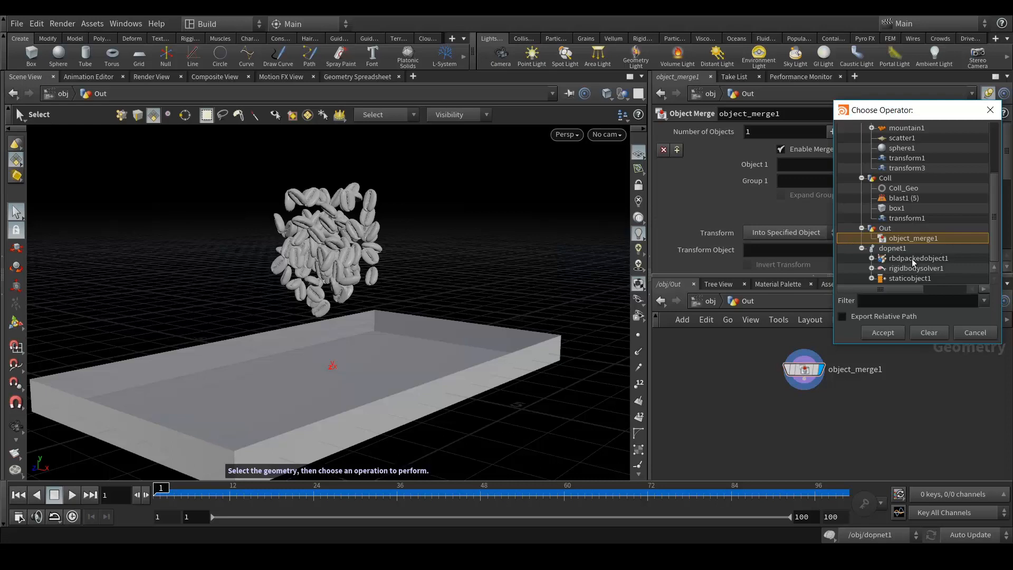
pyautogui.click(895, 248)
pyautogui.click(888, 333)
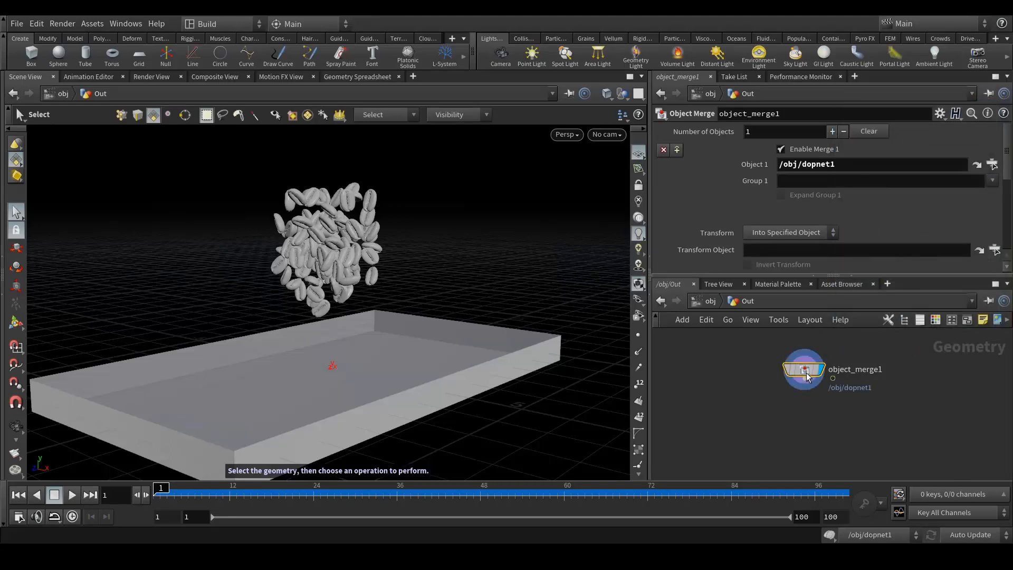
# Hide dopnet1 and Coll at the object level, and go back inside Out
pyautogui.click(712, 302)
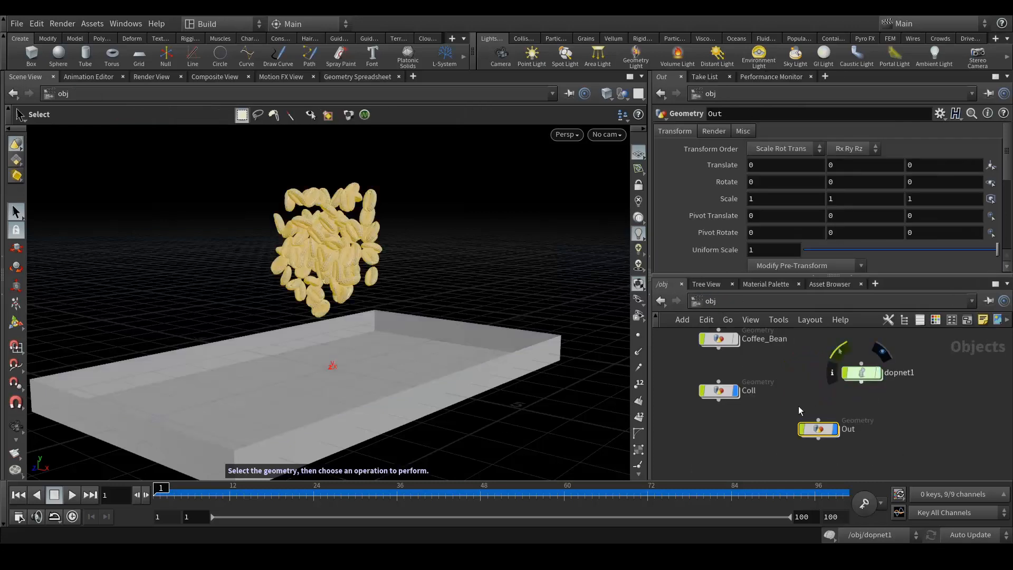
pyautogui.click(835, 434)
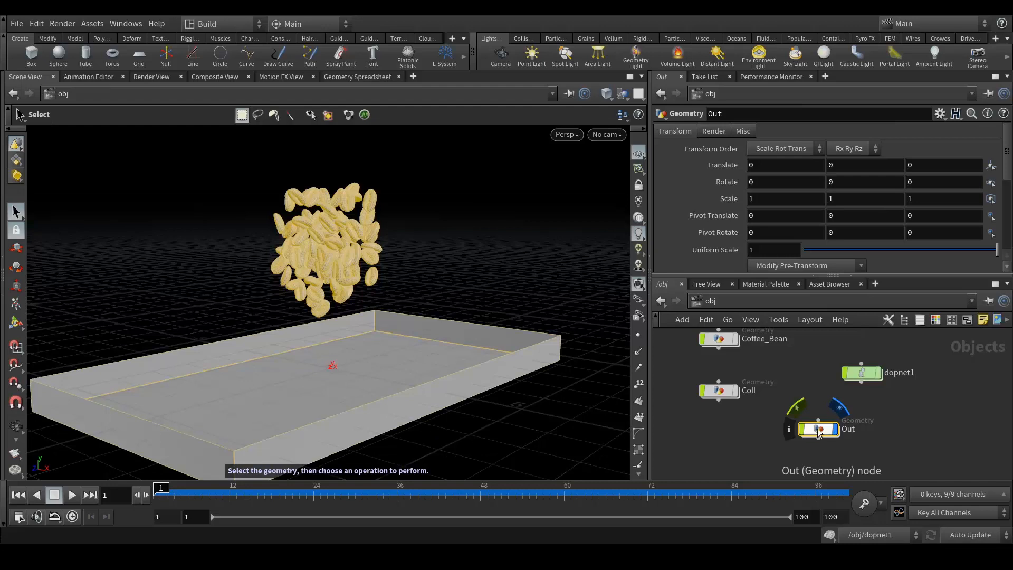
pyautogui.doubleClick(836, 434)
# Add a ROP Alembic Output node wired to the output of object_merge1
pyautogui.moveTo(810, 439); pyautogui.dragTo(814, 411, button='middle')
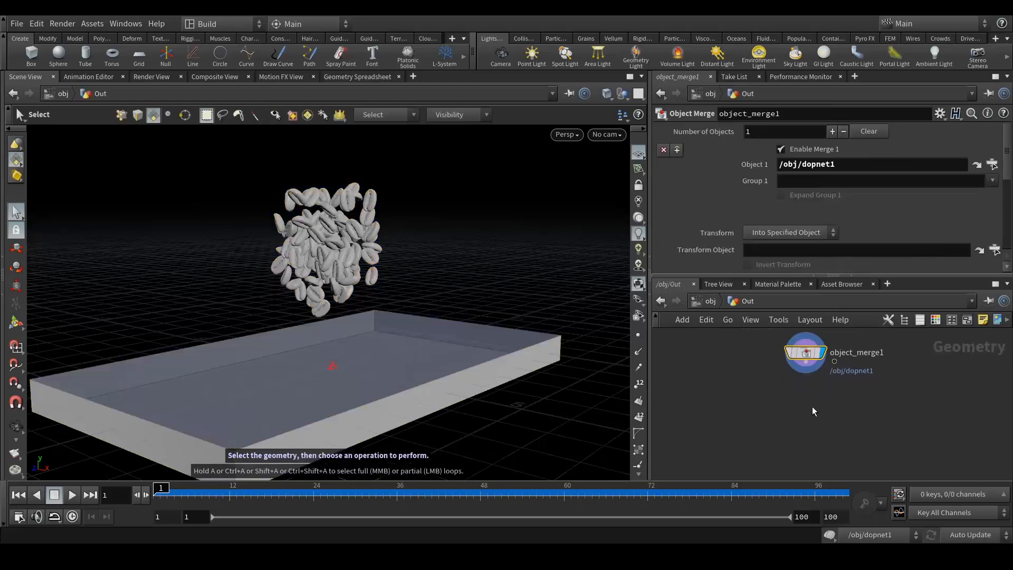
pyautogui.click(807, 372)
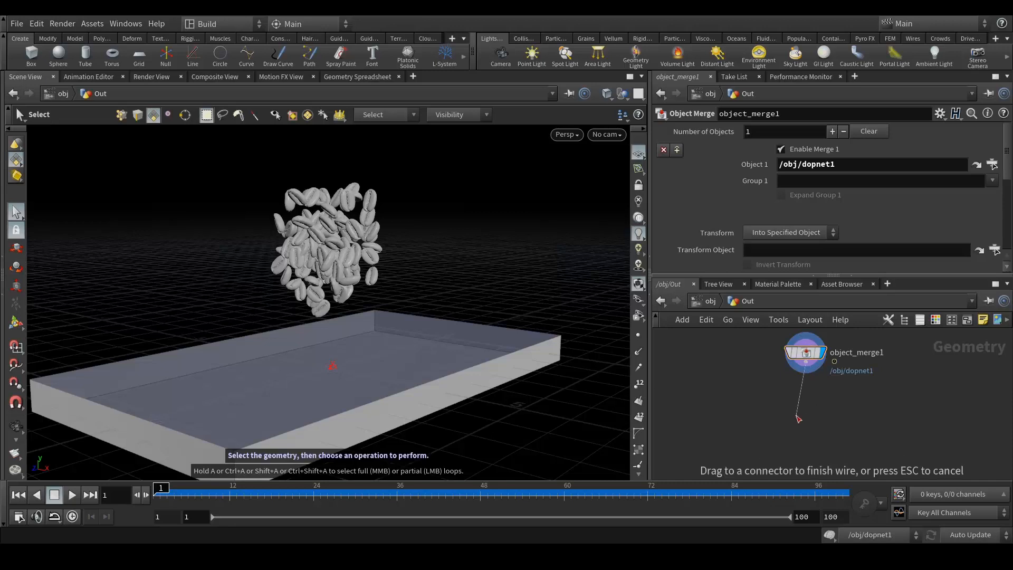
pyautogui.click(796, 413)
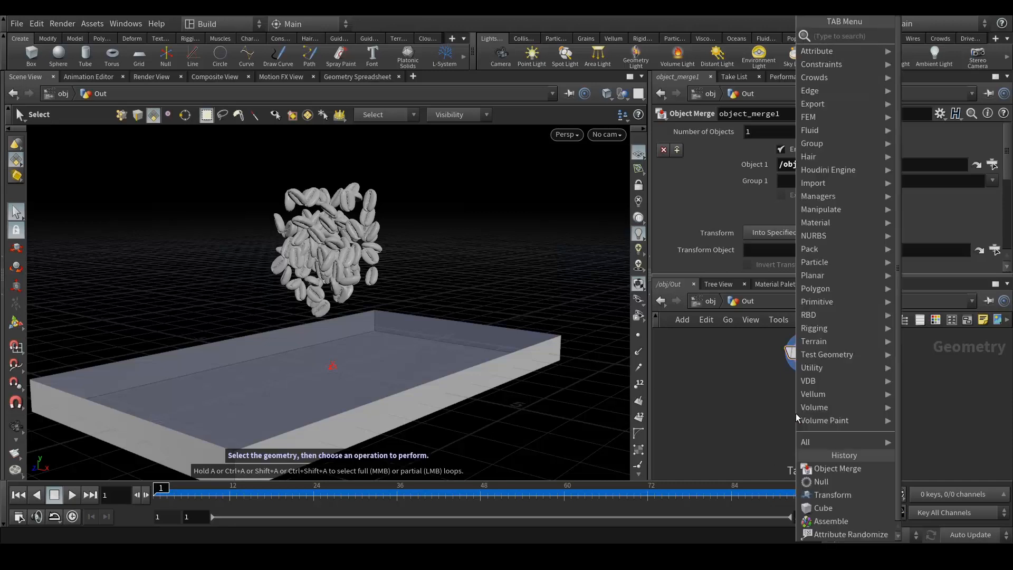
pyautogui.write('rop')
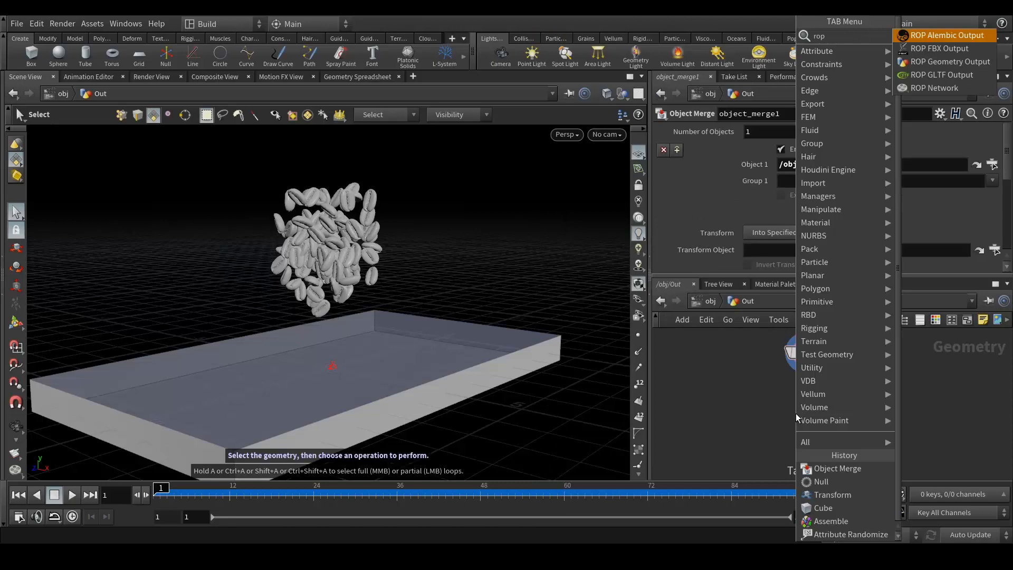
pyautogui.press('Return')
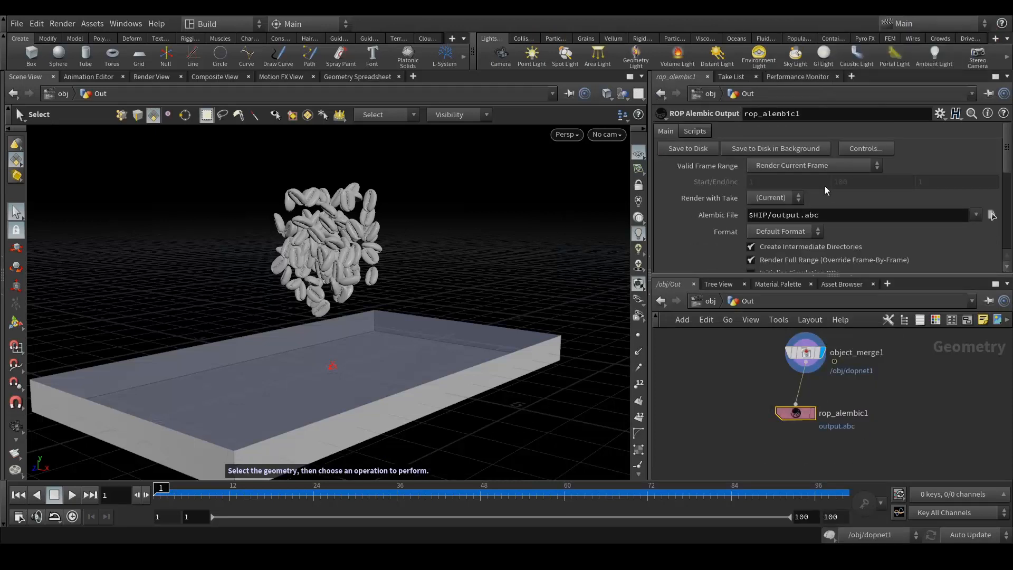
# Set the Alembic output's valid frame range to Render Frame Range and its take to Main
pyautogui.click(799, 162)
pyautogui.click(781, 193)
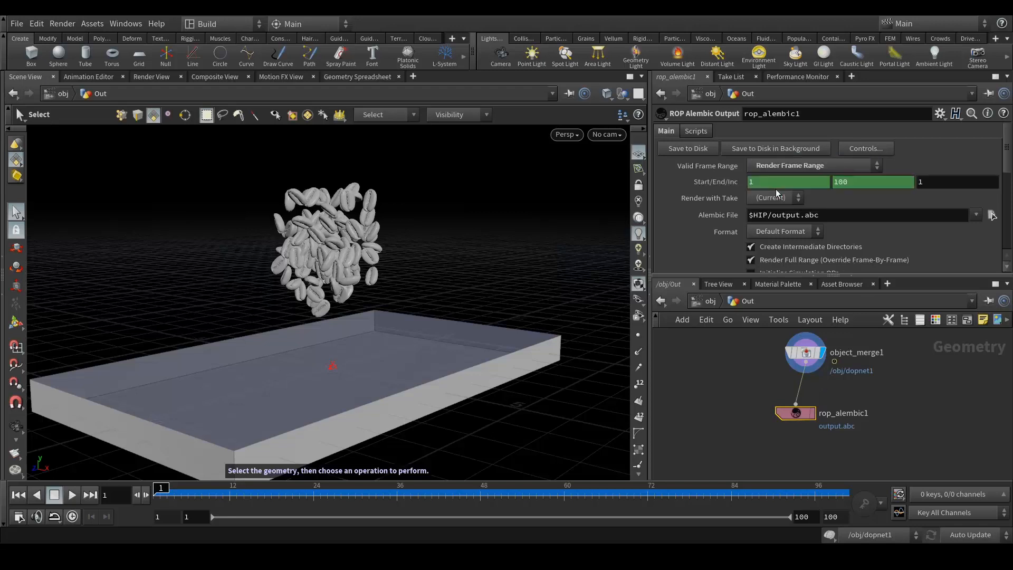
pyautogui.click(989, 216)
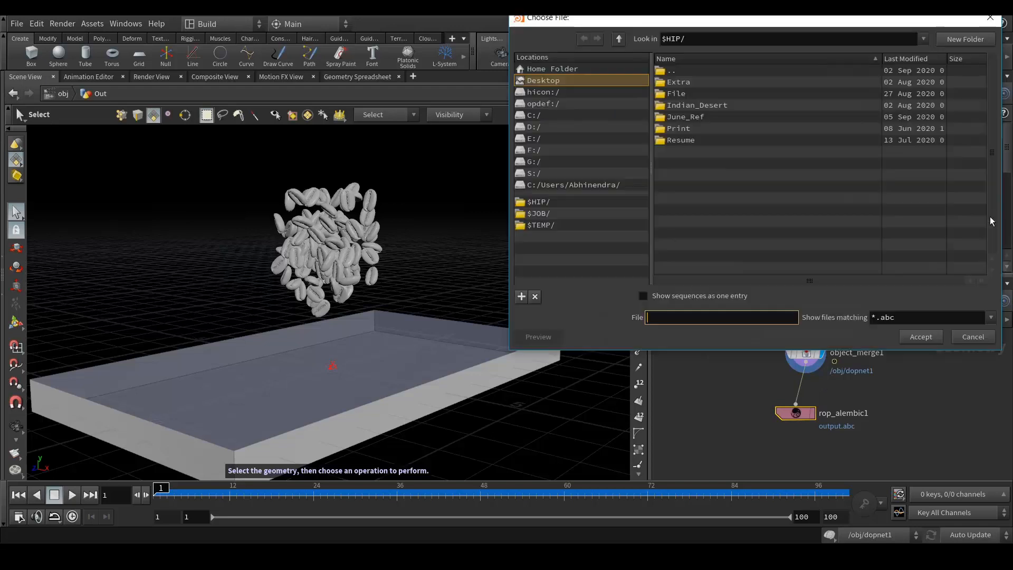
pyautogui.click(936, 340)
pyautogui.click(783, 201)
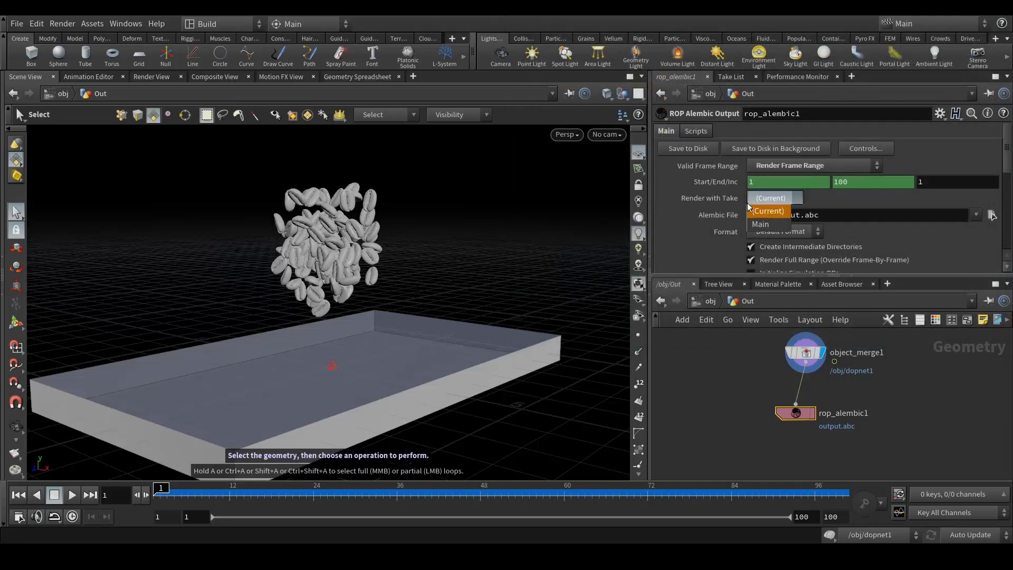
pyautogui.click(761, 225)
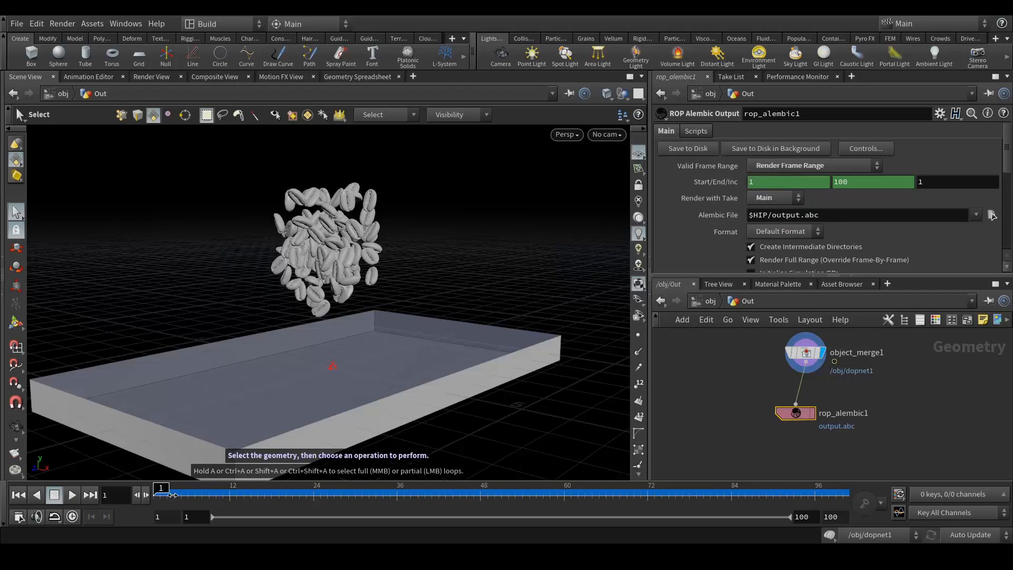
# Scrub the timeline to frame 92 to review the merged beans falling into the box
pyautogui.moveTo(177, 495); pyautogui.dragTo(786, 493)
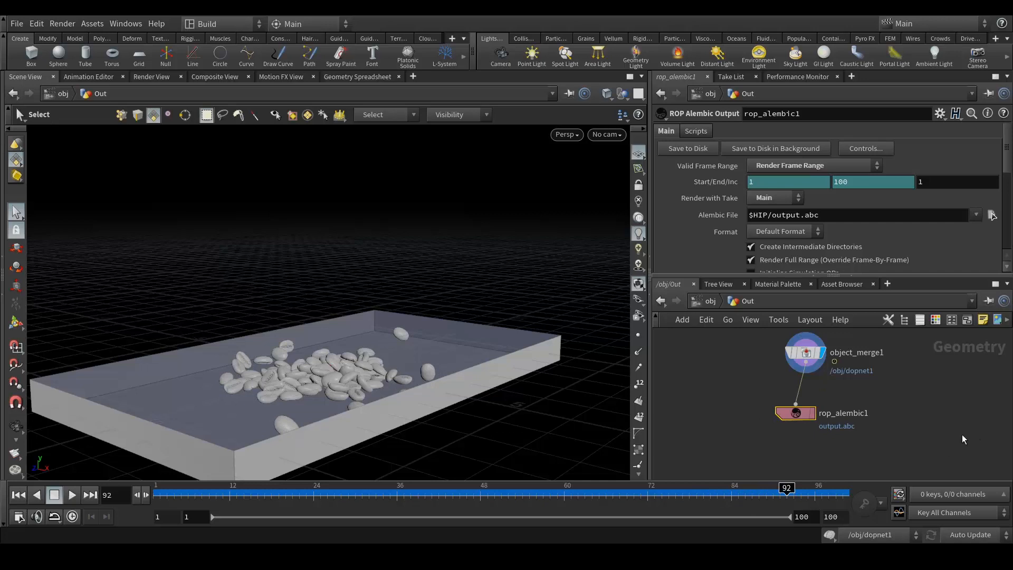
pyautogui.moveTo(939, 378); pyautogui.dragTo(942, 391, button='middle')
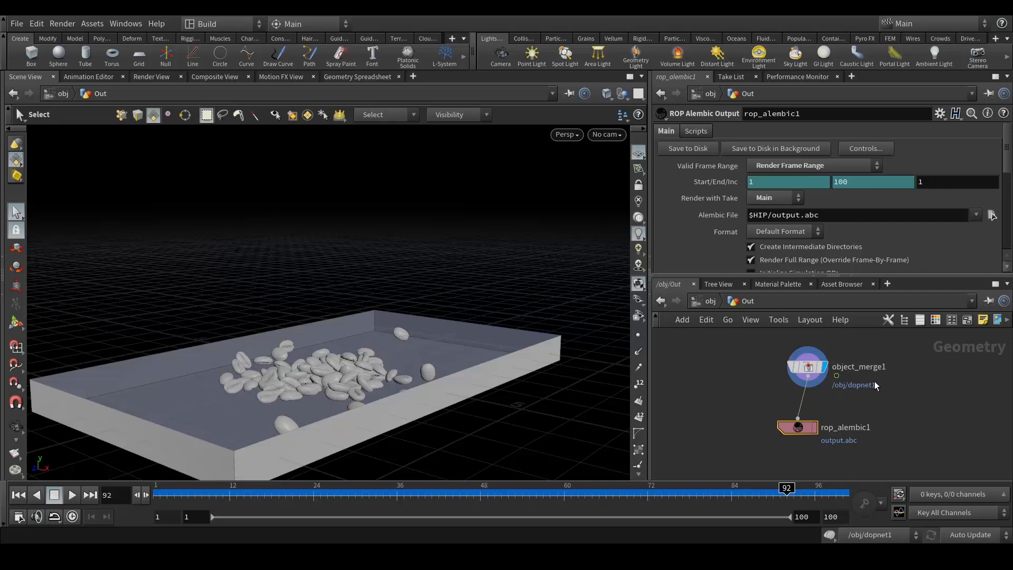
# Examine the node network inside Coffee_Bean up to the file3 node and its geometry file setting
pyautogui.click(710, 300)
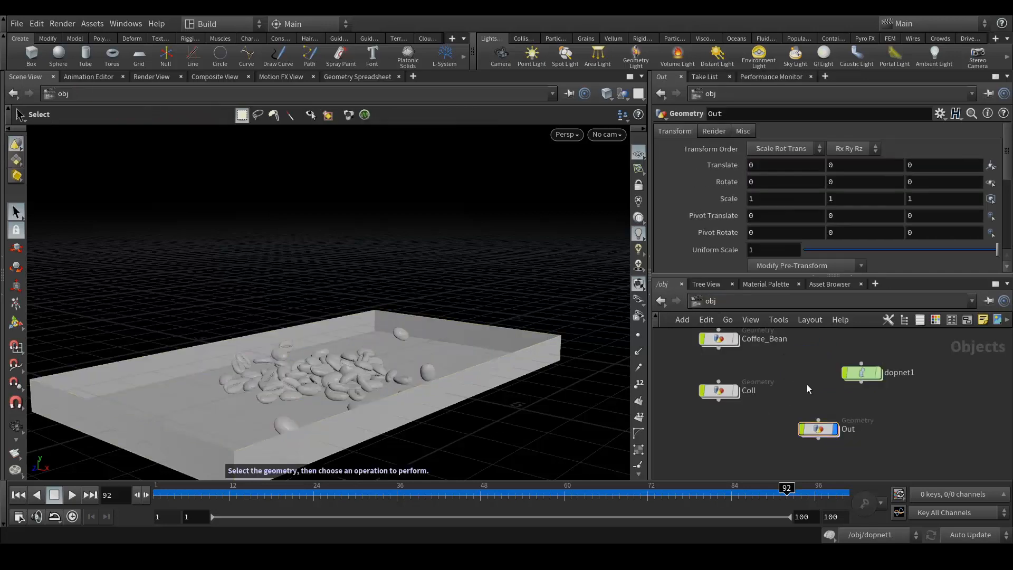
pyautogui.click(723, 342)
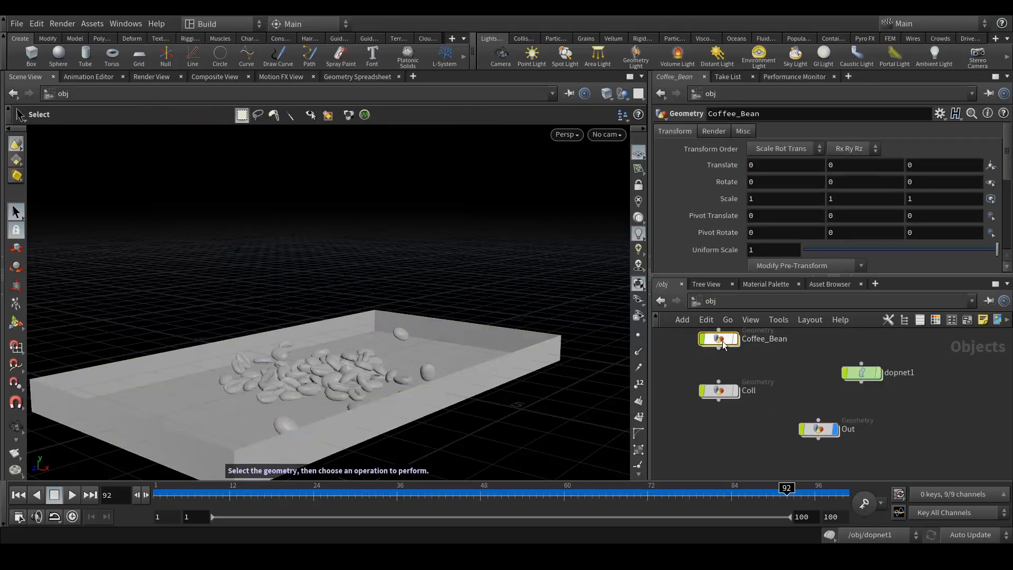
pyautogui.doubleClick(723, 343)
pyautogui.scroll(3, 911, 380)
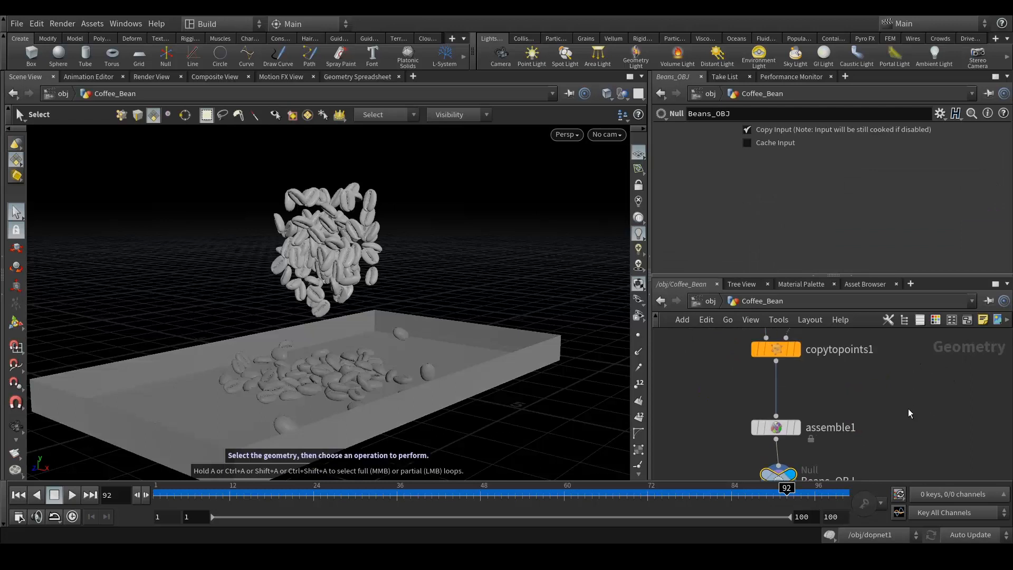
pyautogui.scroll(8, 912, 396)
pyautogui.scroll(-1, 931, 469)
pyautogui.moveTo(934, 391); pyautogui.dragTo(927, 453, button='middle')
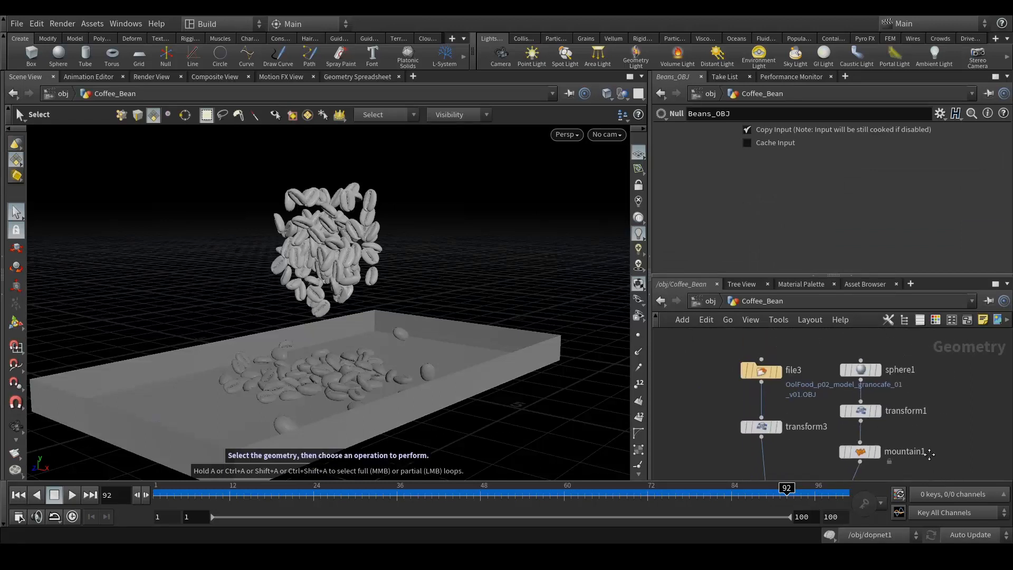
pyautogui.click(761, 372)
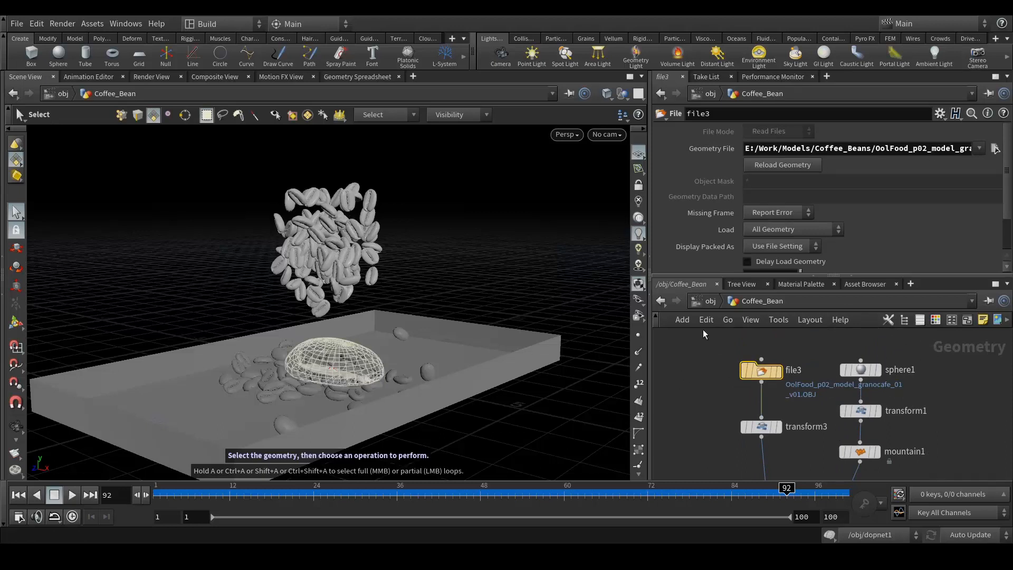
# Return to the object level and arrange the nodes compactly, with dopnet1 beside Coffee_Bean and Out beside Coll
pyautogui.click(710, 300)
pyautogui.click(797, 368)
pyautogui.moveTo(864, 372); pyautogui.dragTo(841, 404)
pyautogui.click(840, 358)
pyautogui.click(854, 407)
pyautogui.moveTo(890, 452); pyautogui.dragTo(877, 355, button='middle')
pyautogui.moveTo(809, 394); pyautogui.dragTo(821, 360)
pyautogui.moveTo(903, 377); pyautogui.dragTo(887, 434, button='middle')
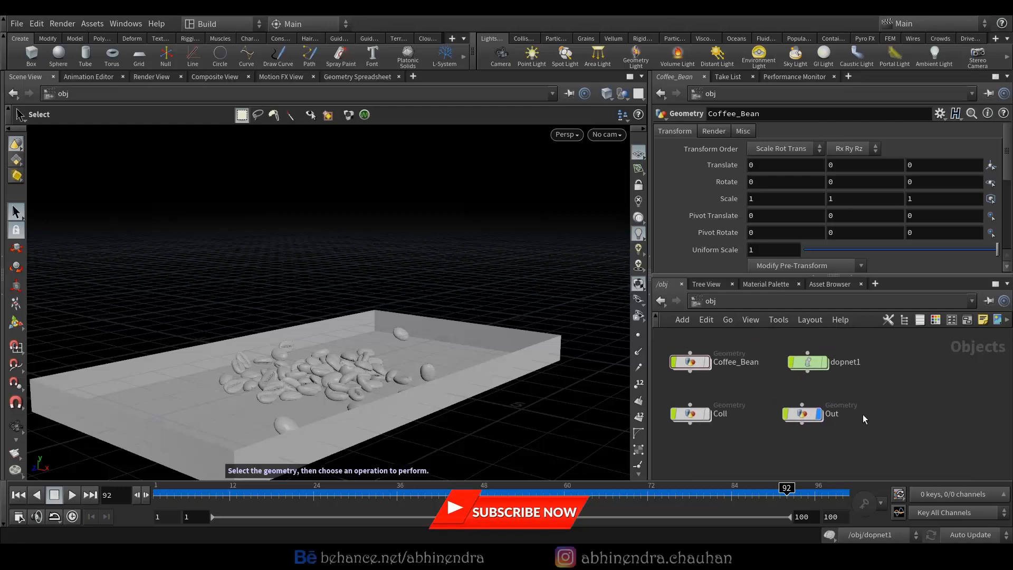